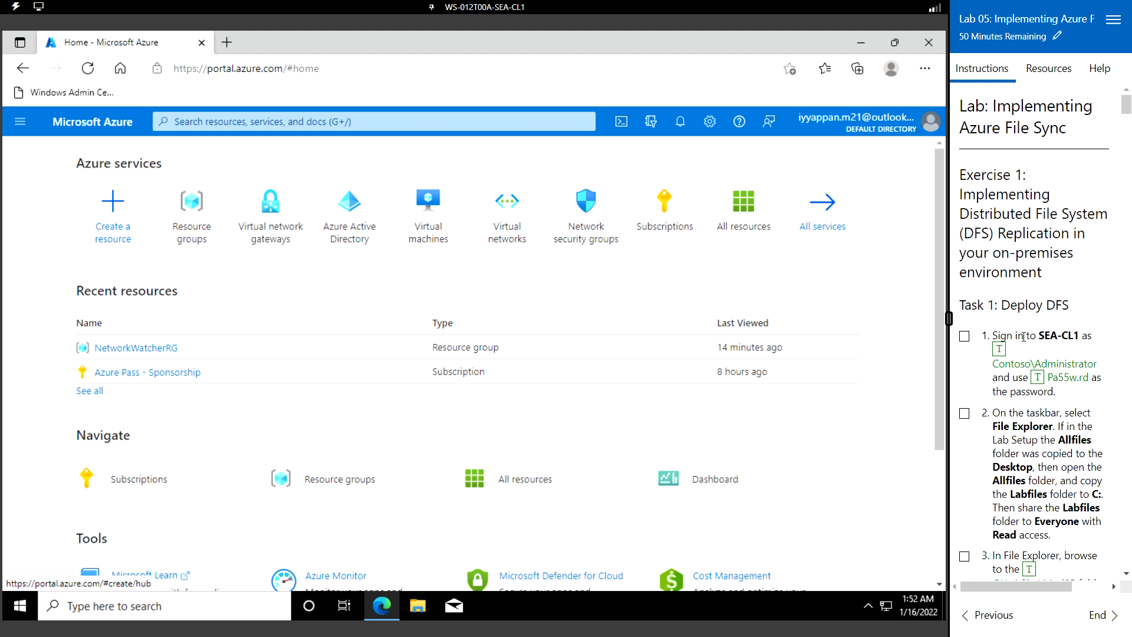
- Share the Labfiles folder on the C: drive over the network with Everyone, granting Read permission
scroll(1024, 336, down, 3)
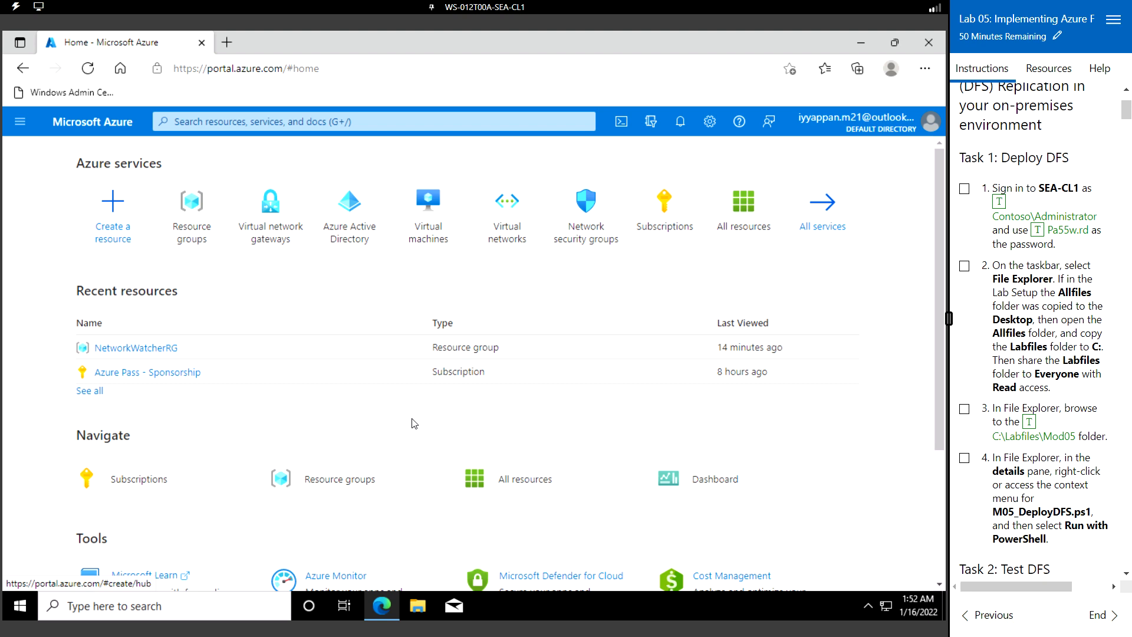
click(419, 609)
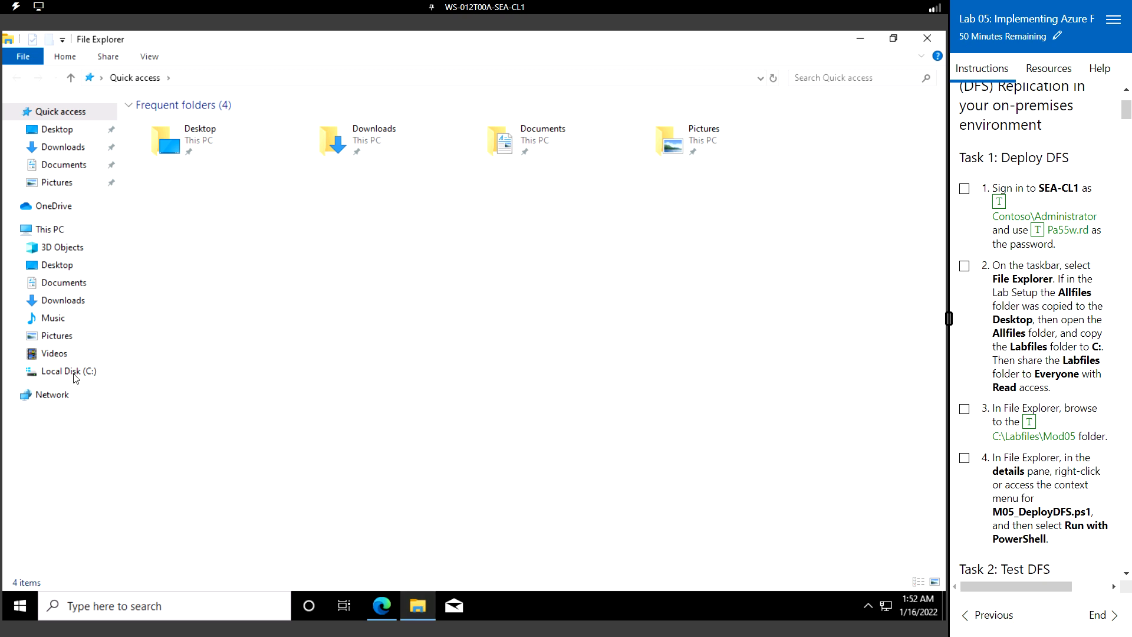
click(82, 371)
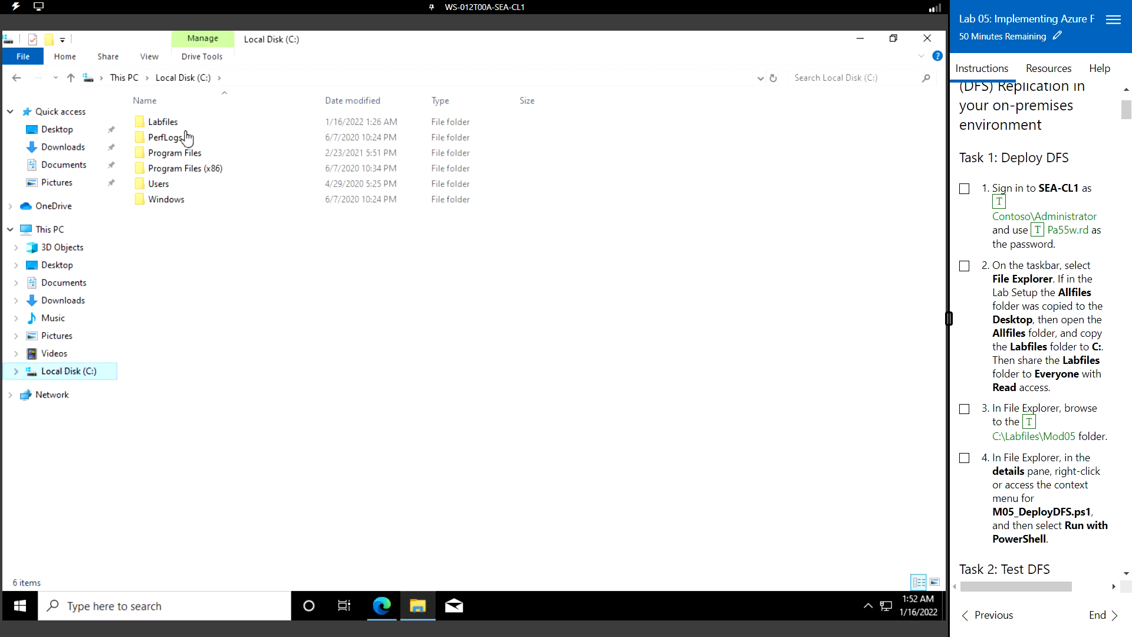
right_click(175, 125)
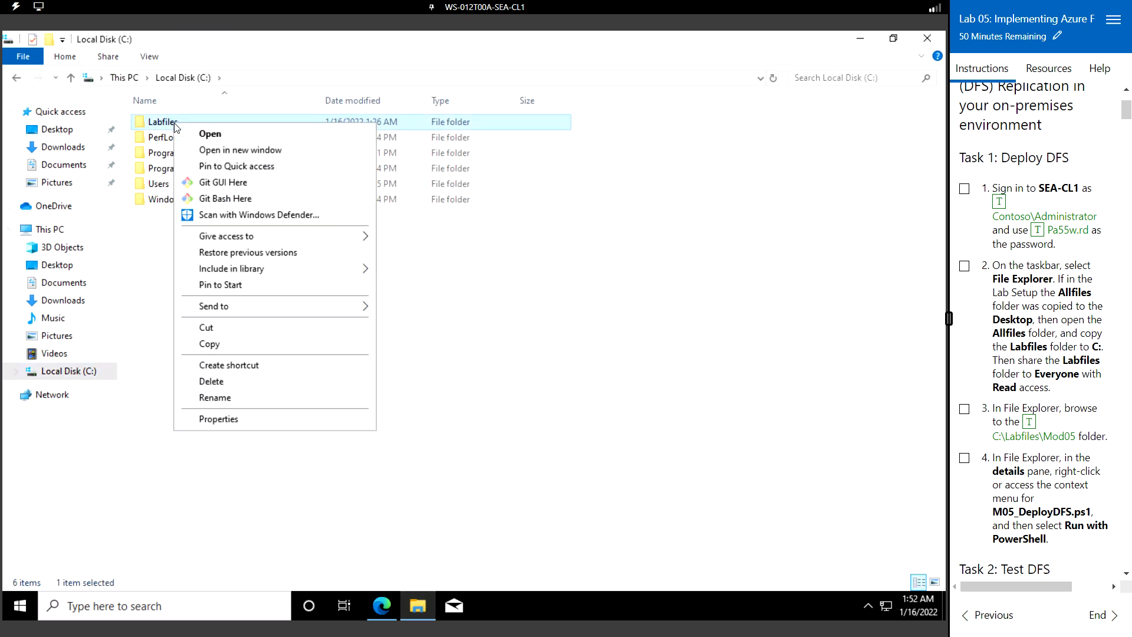
click(229, 422)
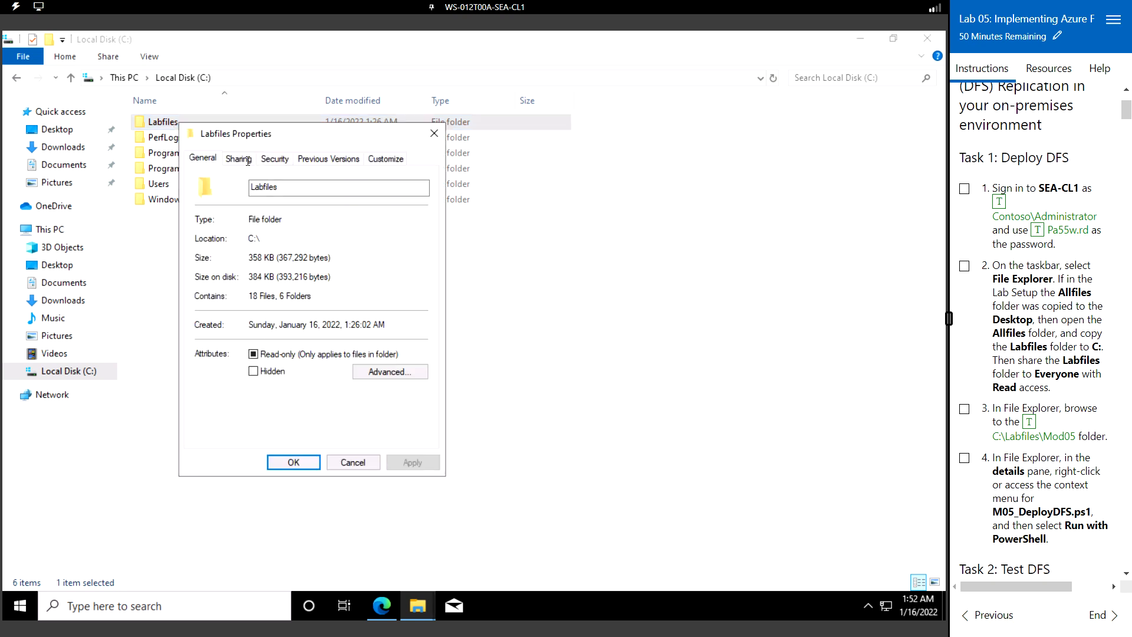
click(248, 160)
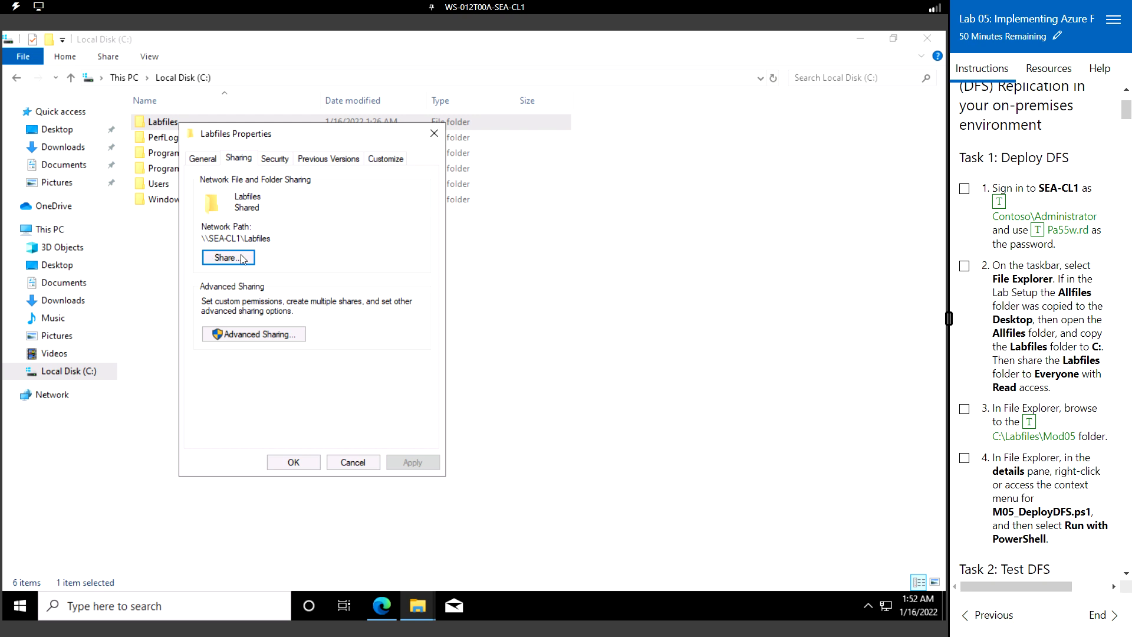
click(241, 259)
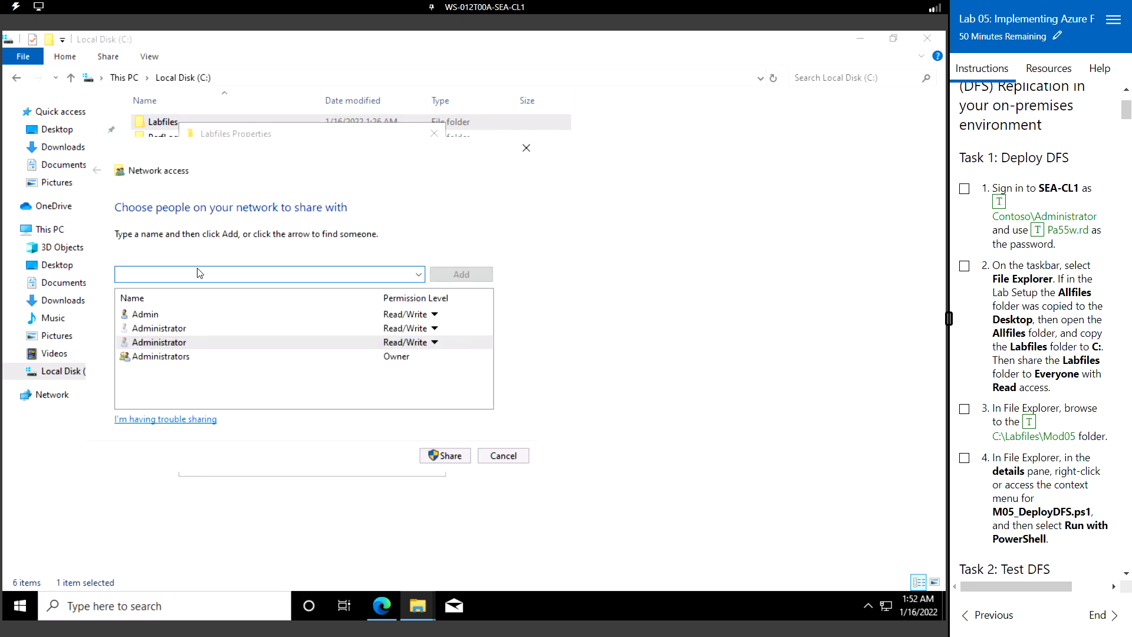
text(ever)
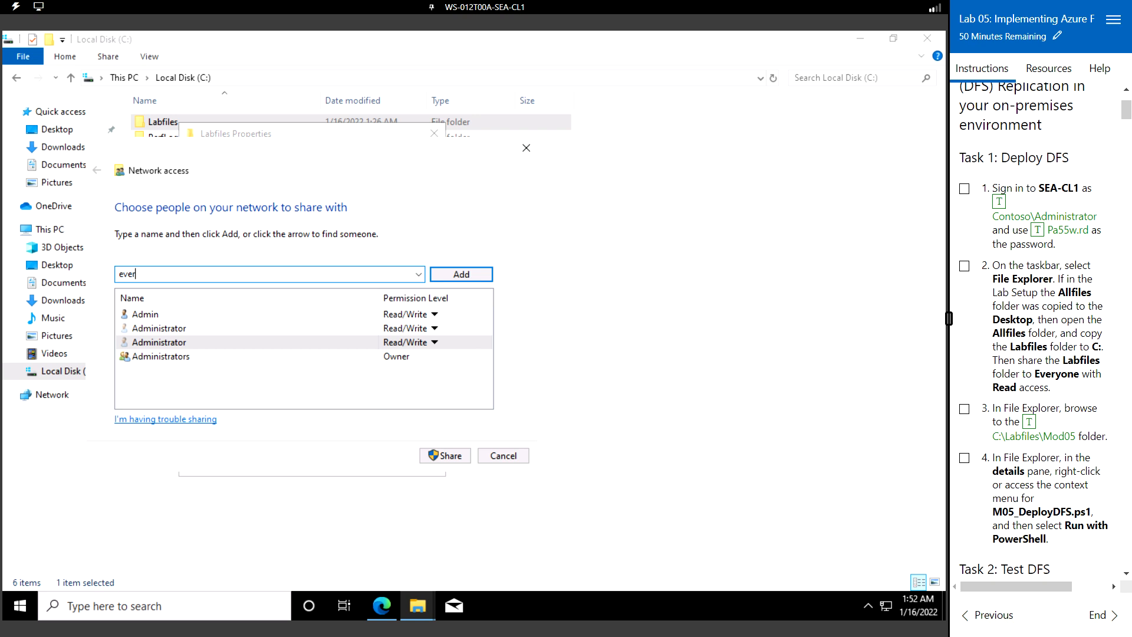
text(yone)
click(447, 274)
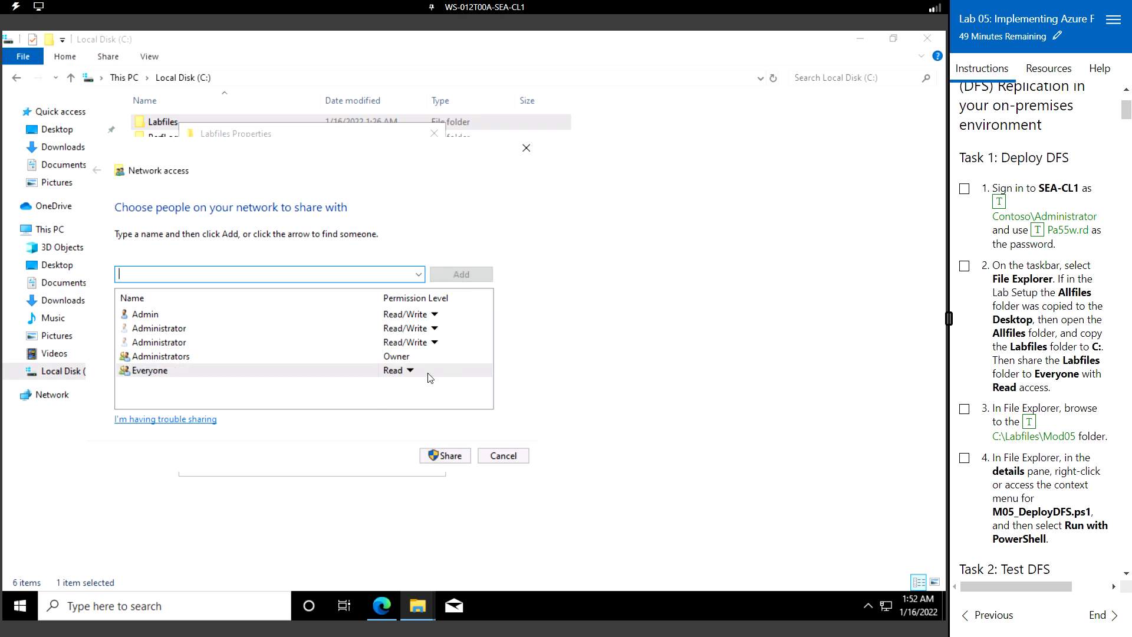
click(454, 458)
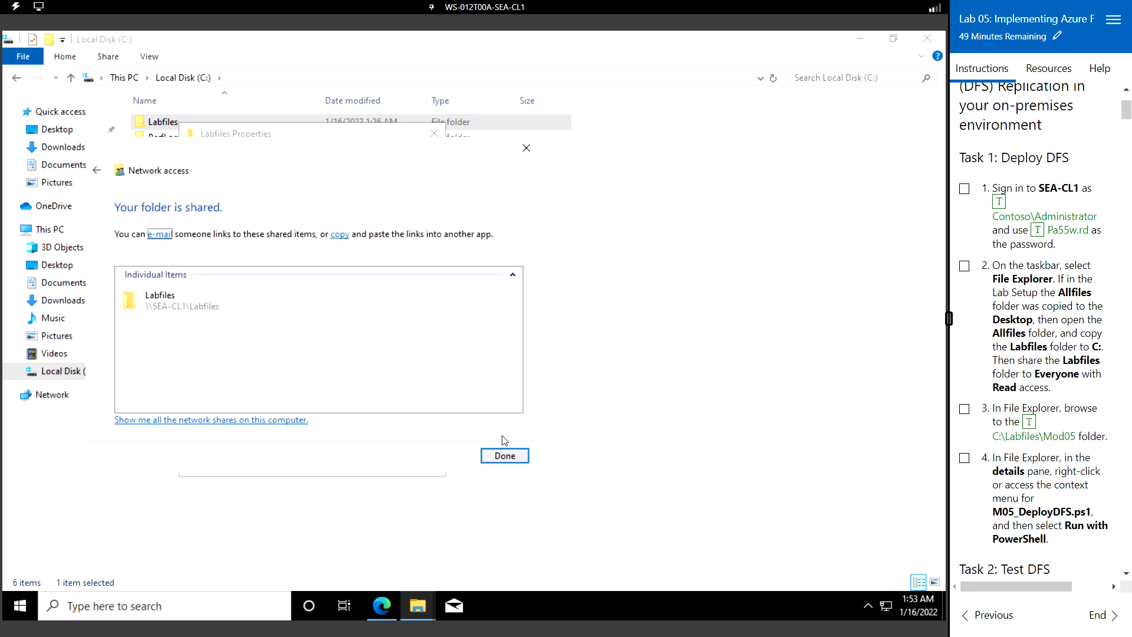
click(509, 457)
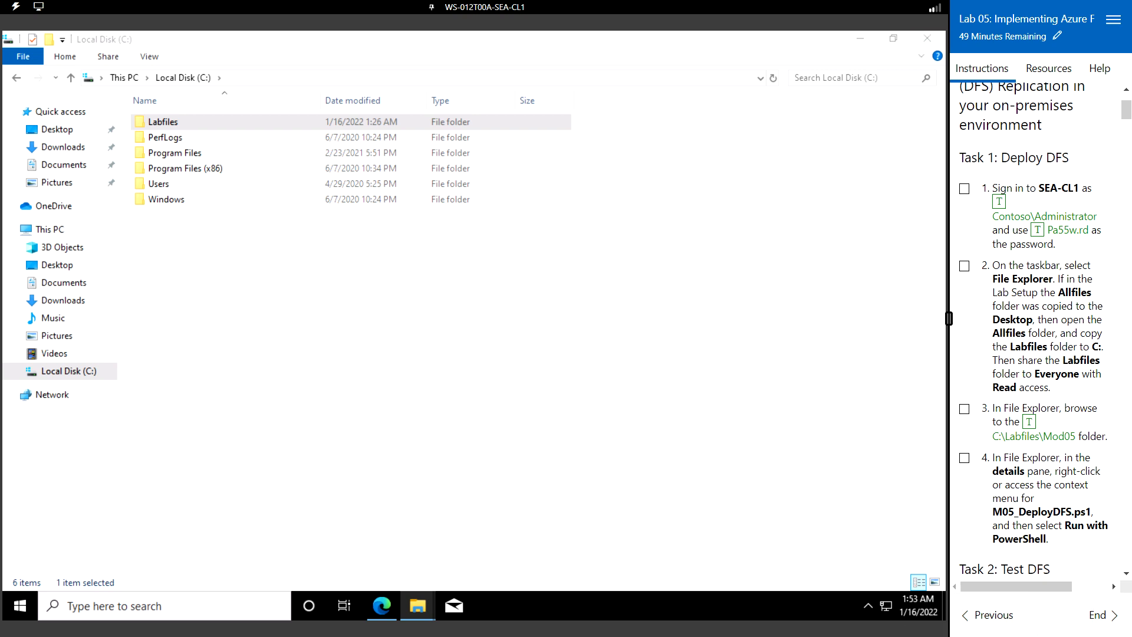
- Run the M05-DeployDFS.ps1 script from the C:\Labfiles\Mod05 folder with PowerShell
double_click(177, 123)
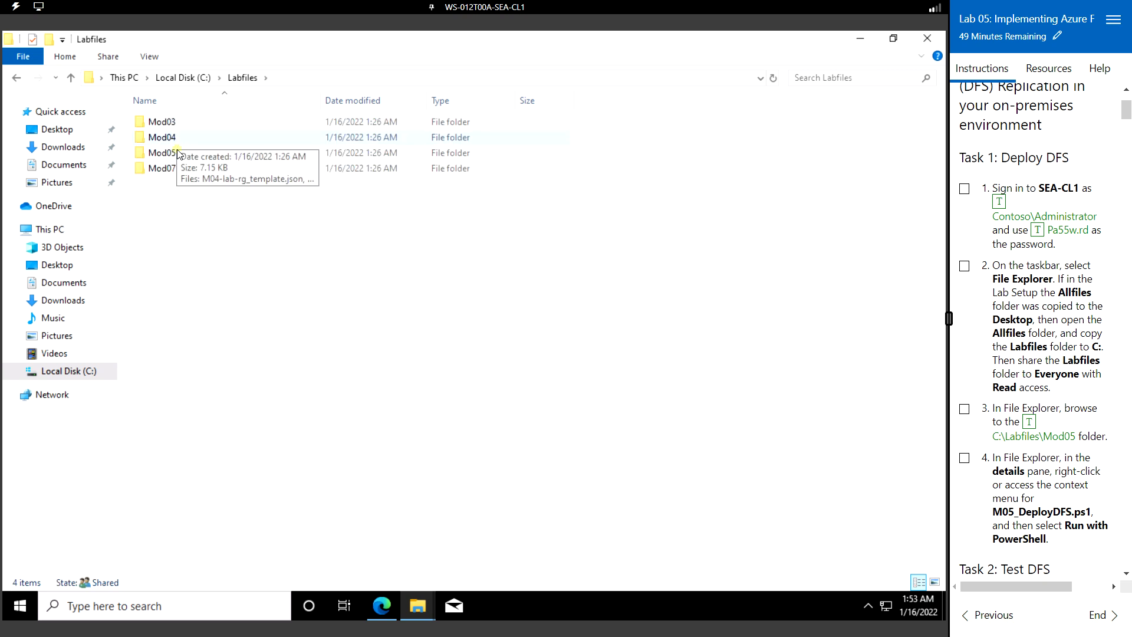
double_click(178, 150)
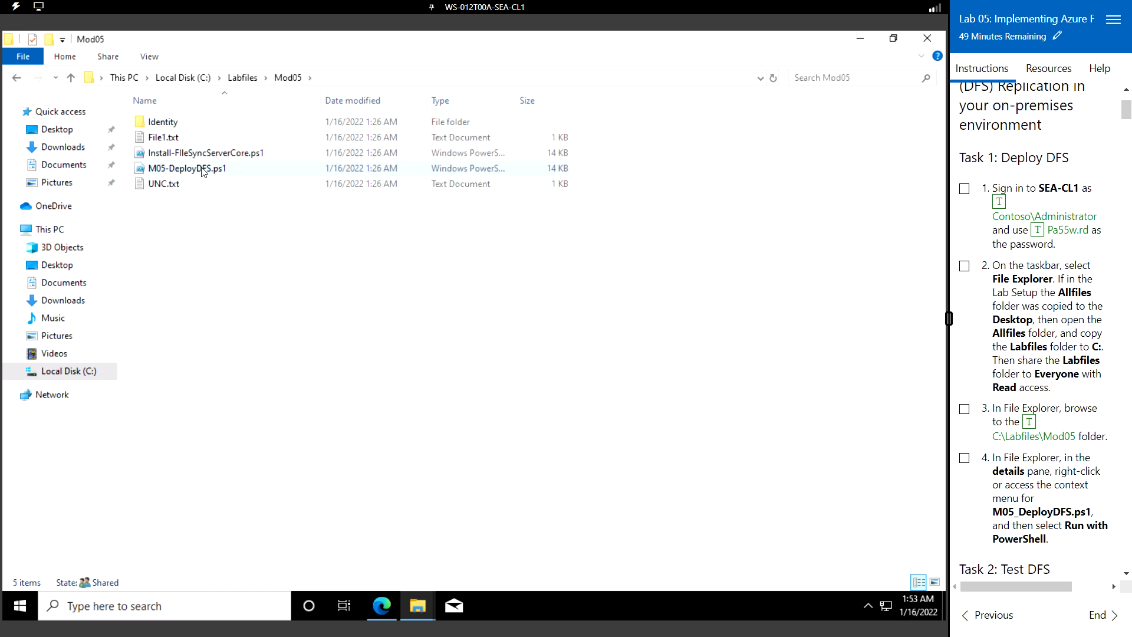
right_click(202, 168)
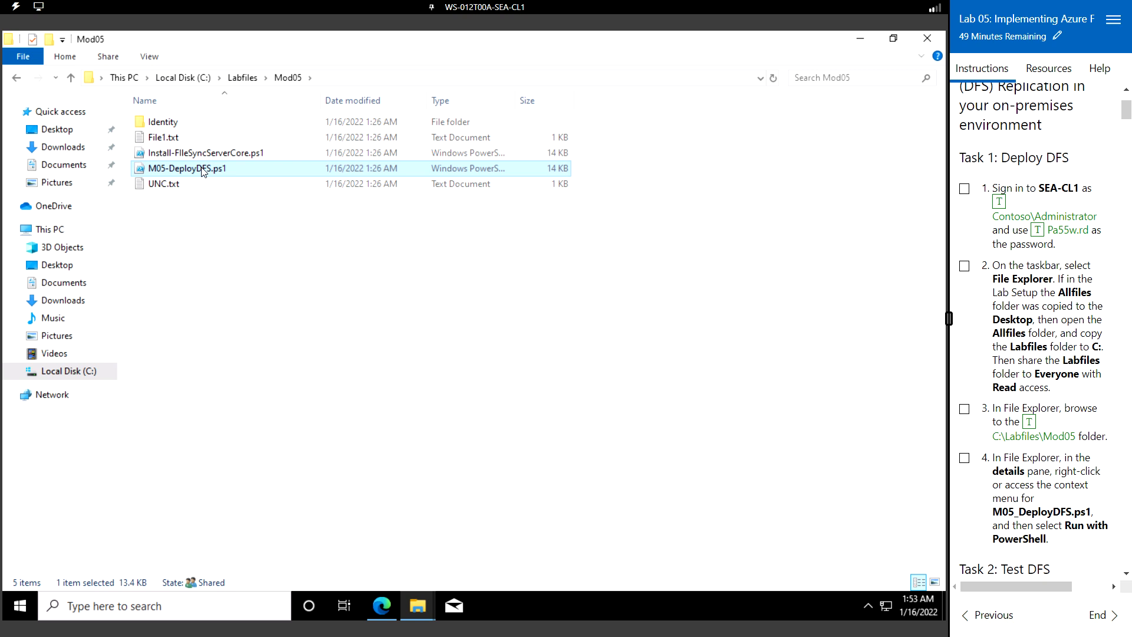
right_click(202, 167)
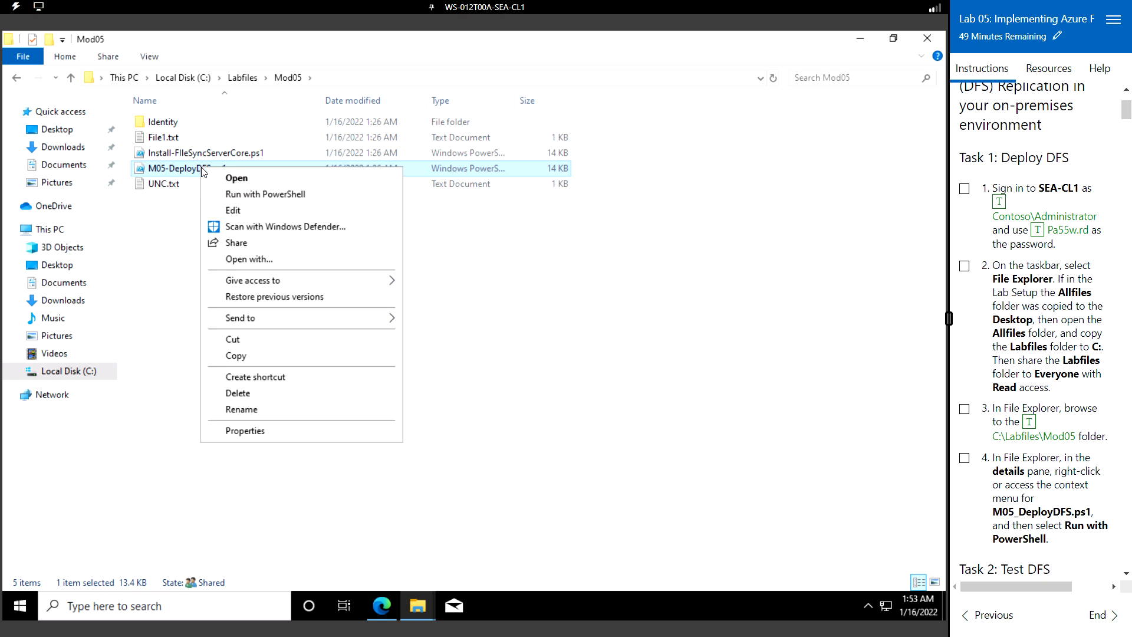
click(287, 195)
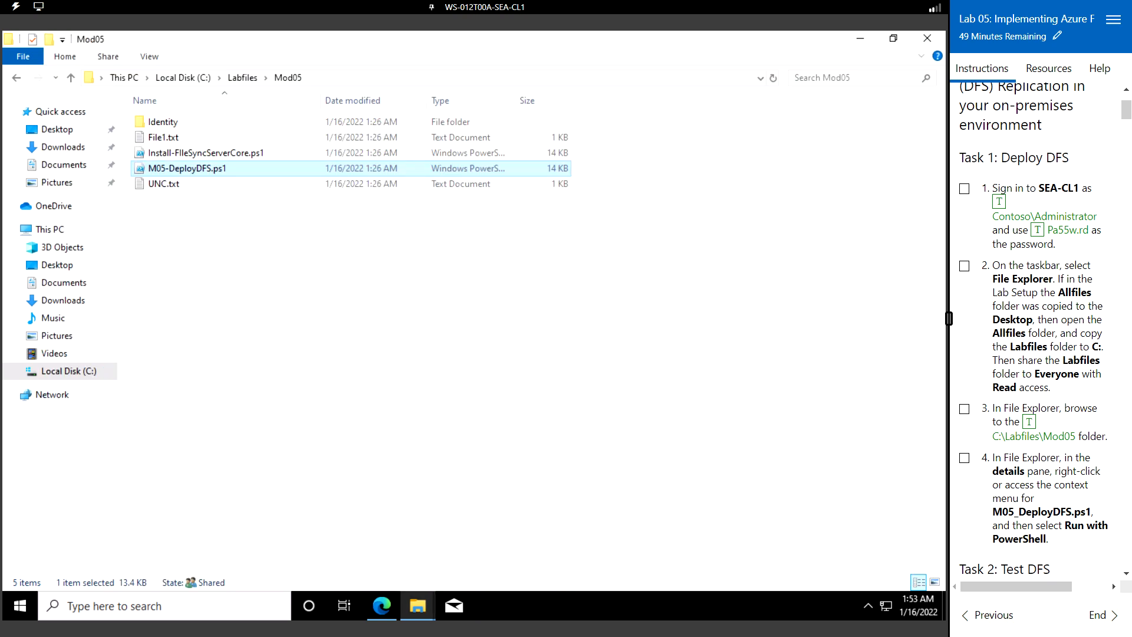
- Find and launch the DFS Management console and maximize its window
scroll(1001, 327, down, 5)
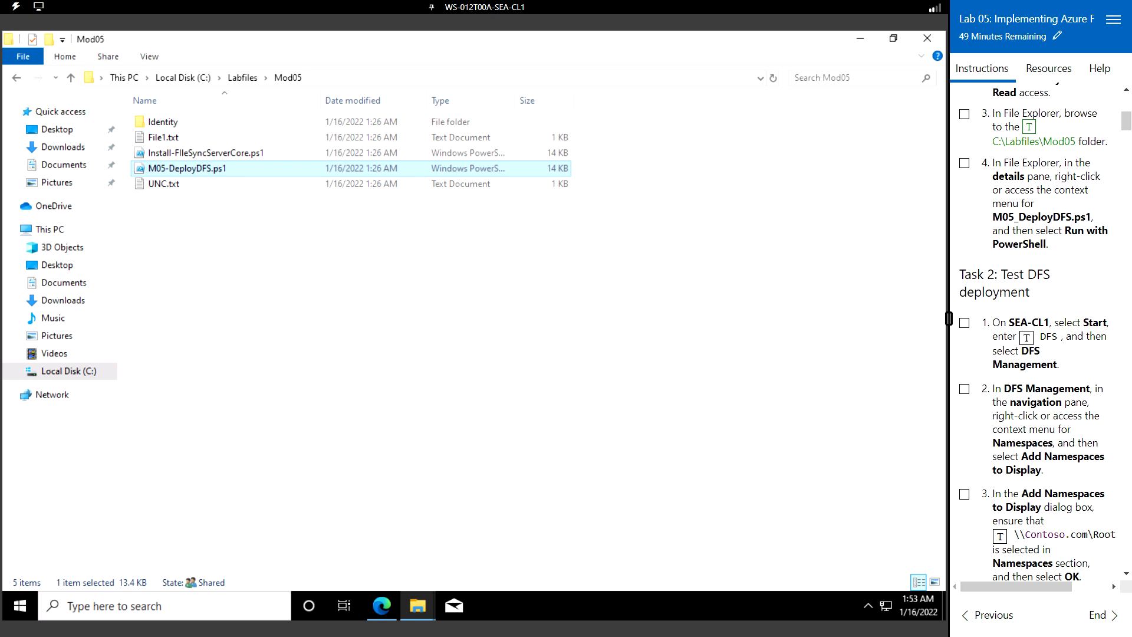
scroll(1038, 330, down, 3)
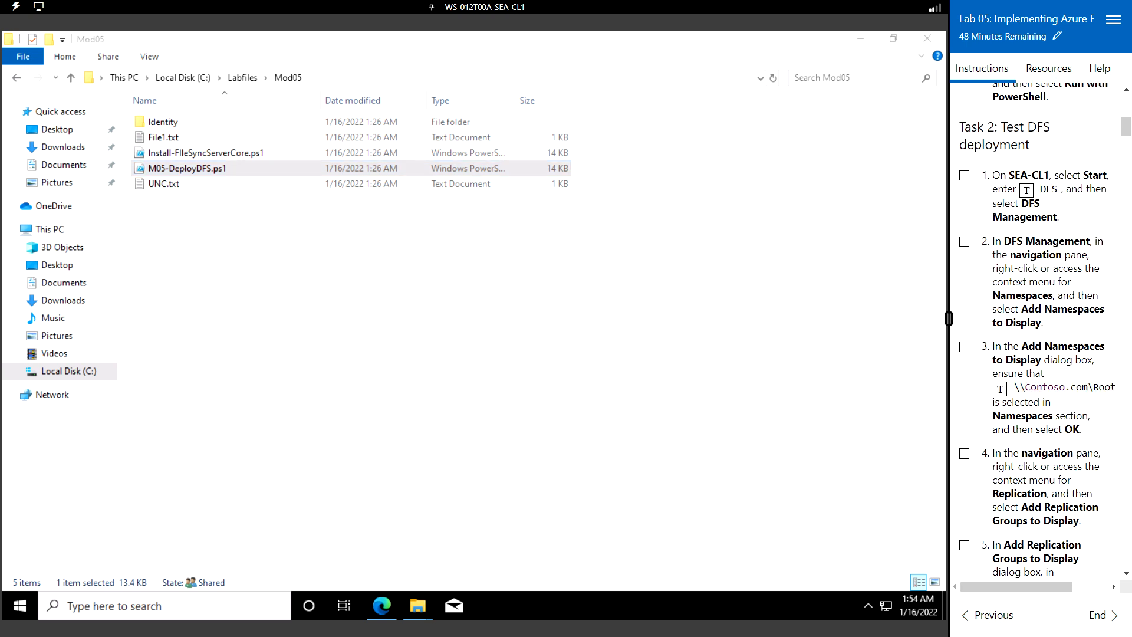
click(20, 608)
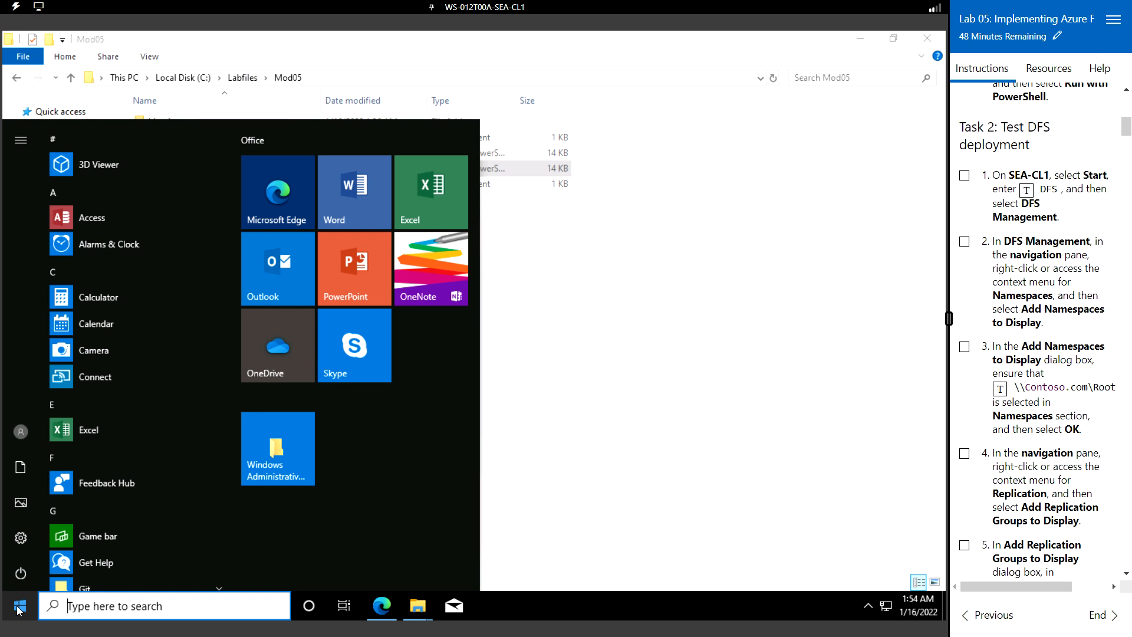
text(dfs)
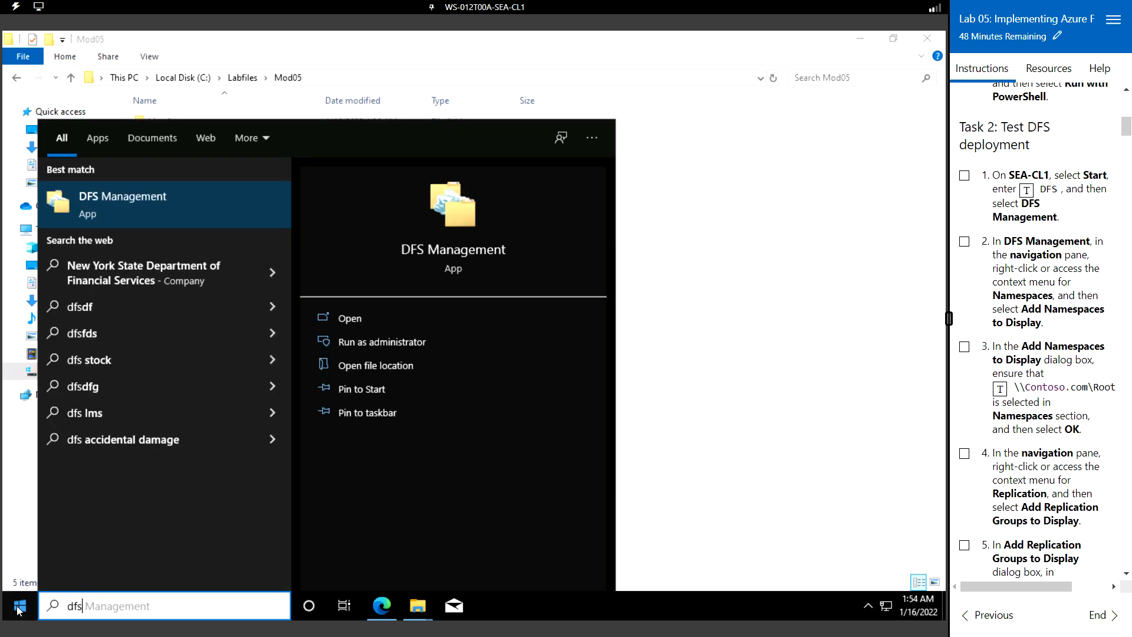
click(124, 208)
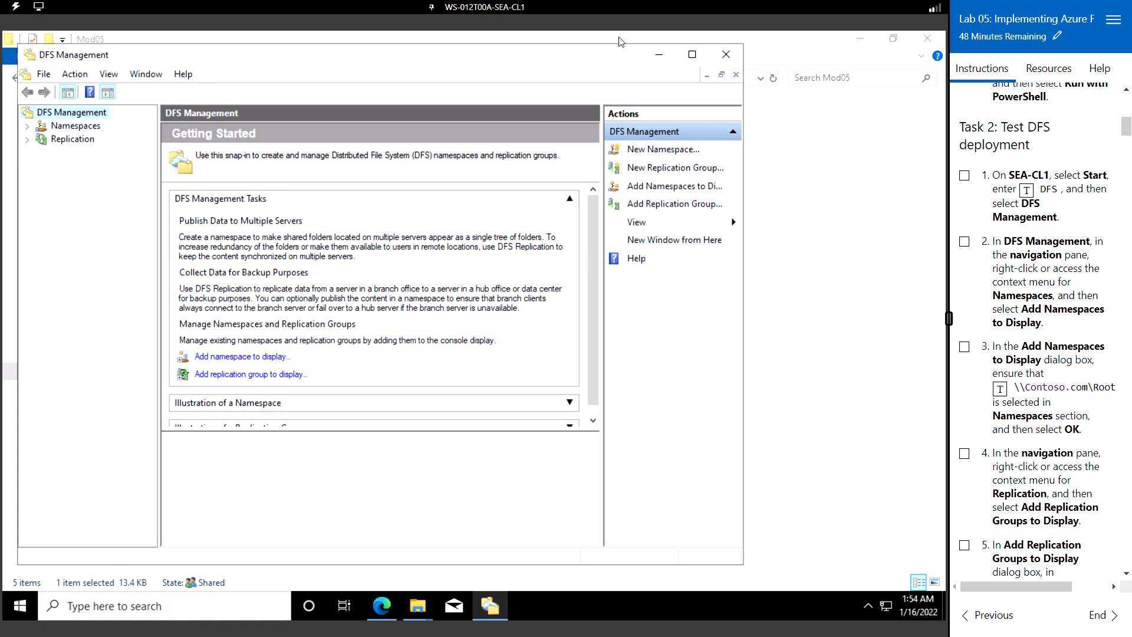
click(694, 59)
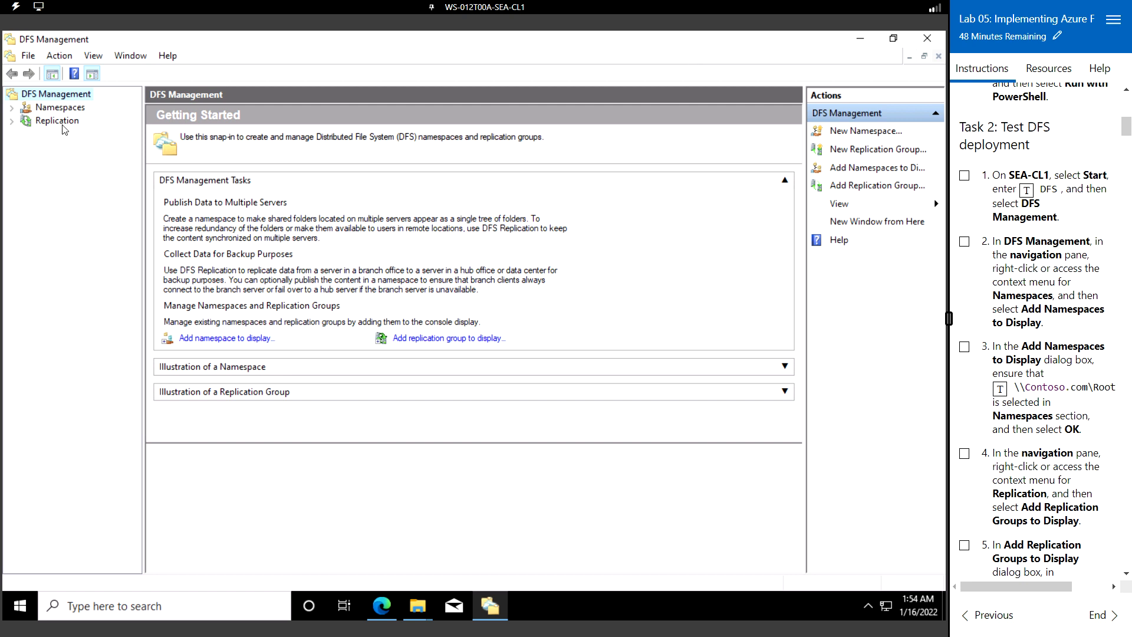
- Add the existing \\Contoso.com\Root namespace from the Contoso.com domain to the console display and select it
click(59, 108)
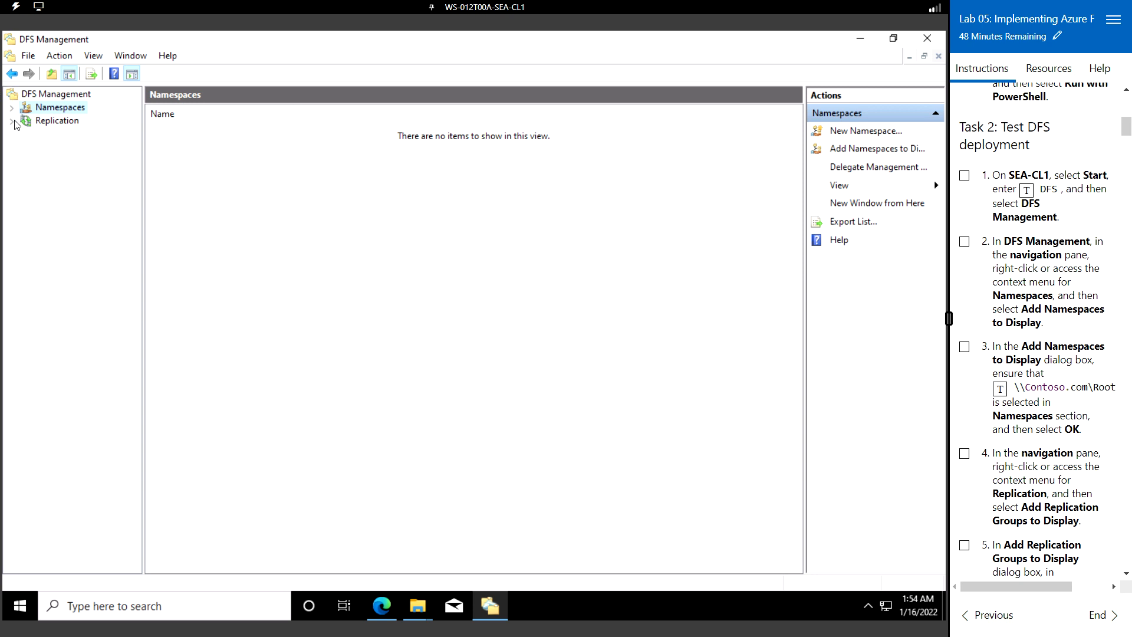
click(12, 121)
click(13, 108)
right_click(49, 109)
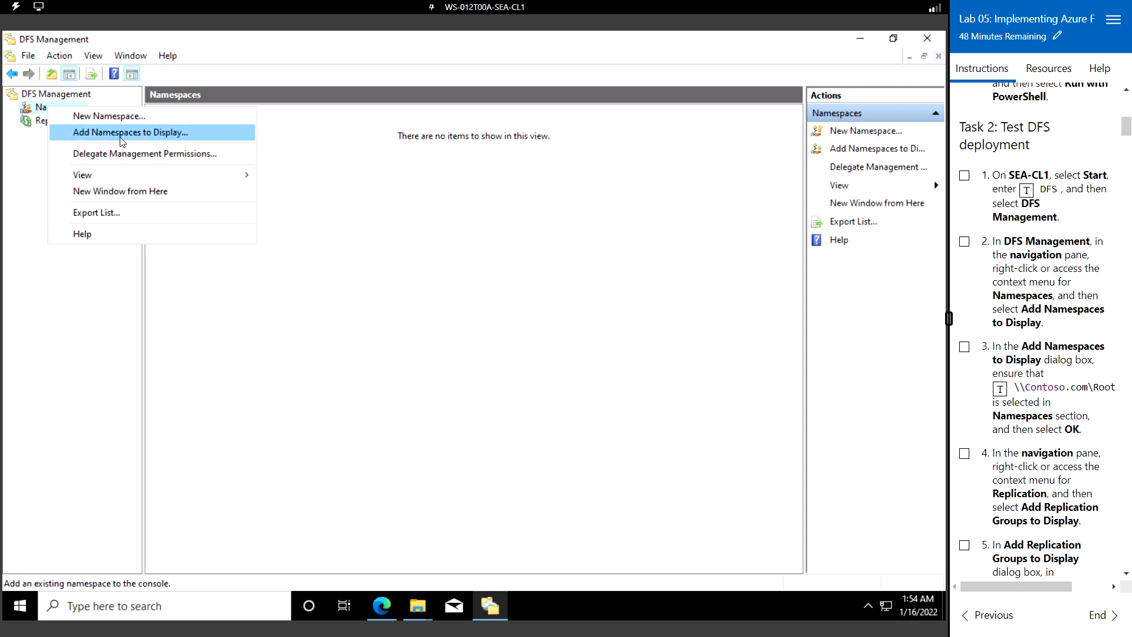
click(143, 136)
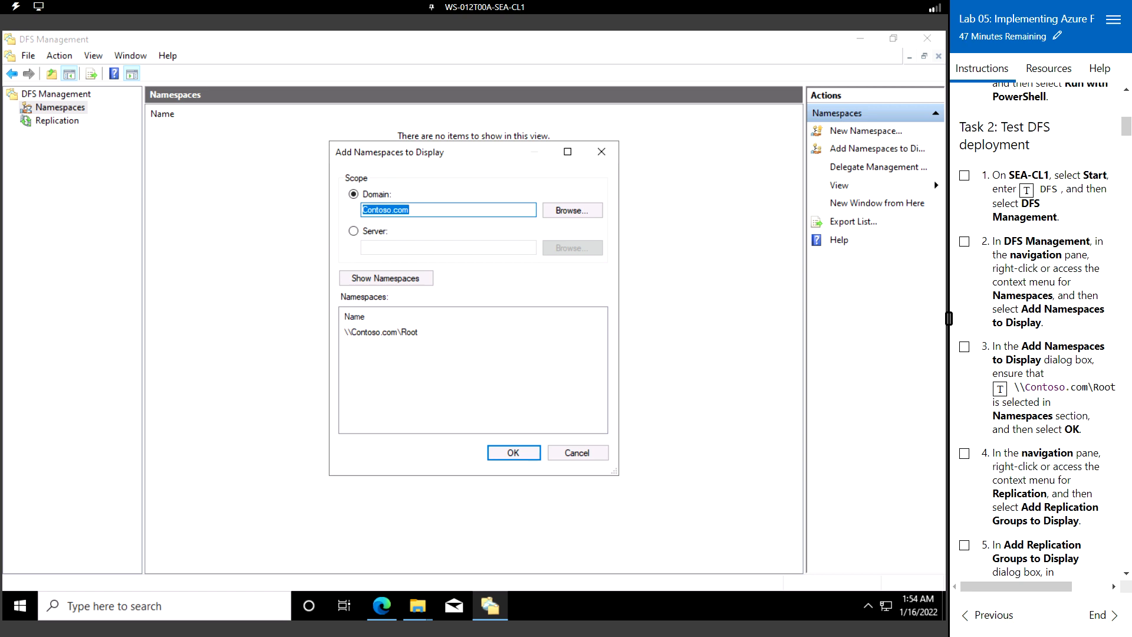
scroll(1038, 331, down, 3)
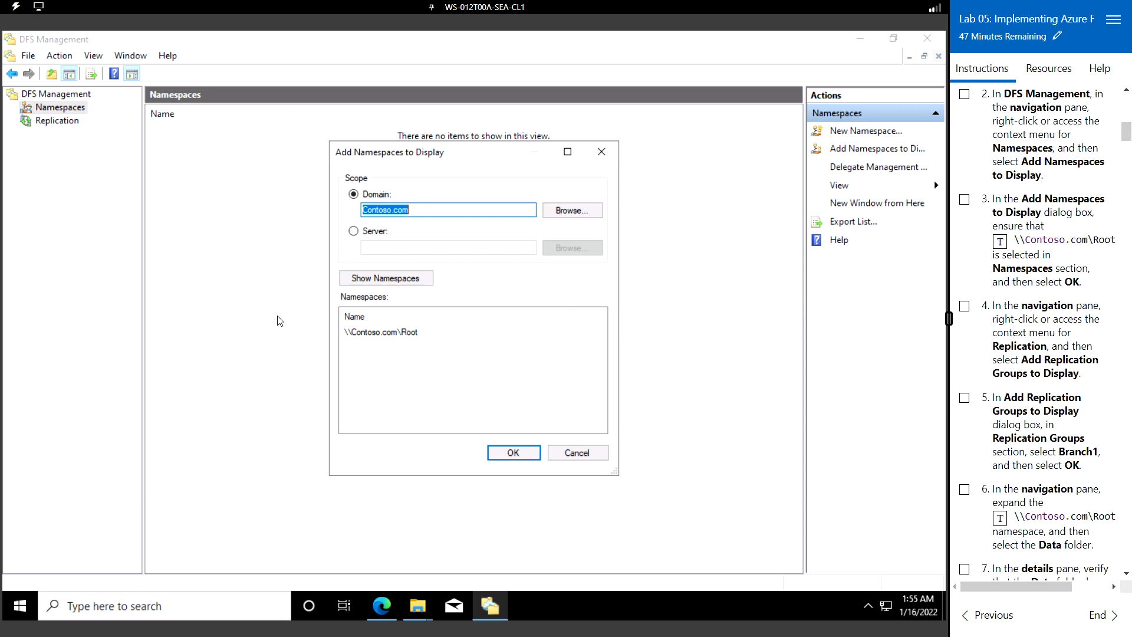
click(369, 334)
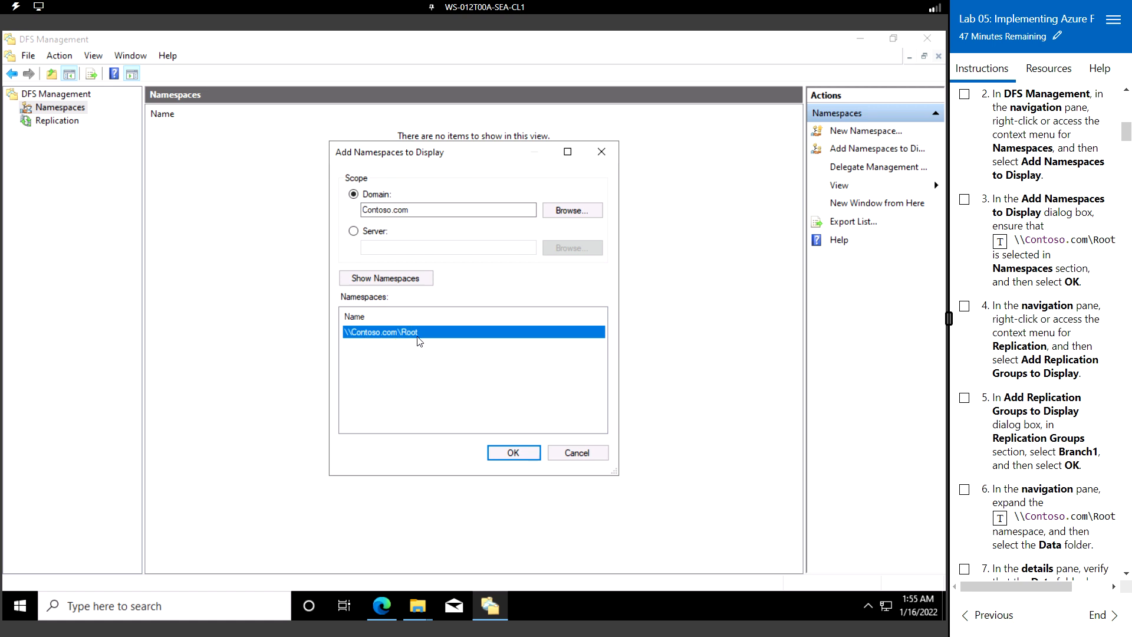
click(525, 455)
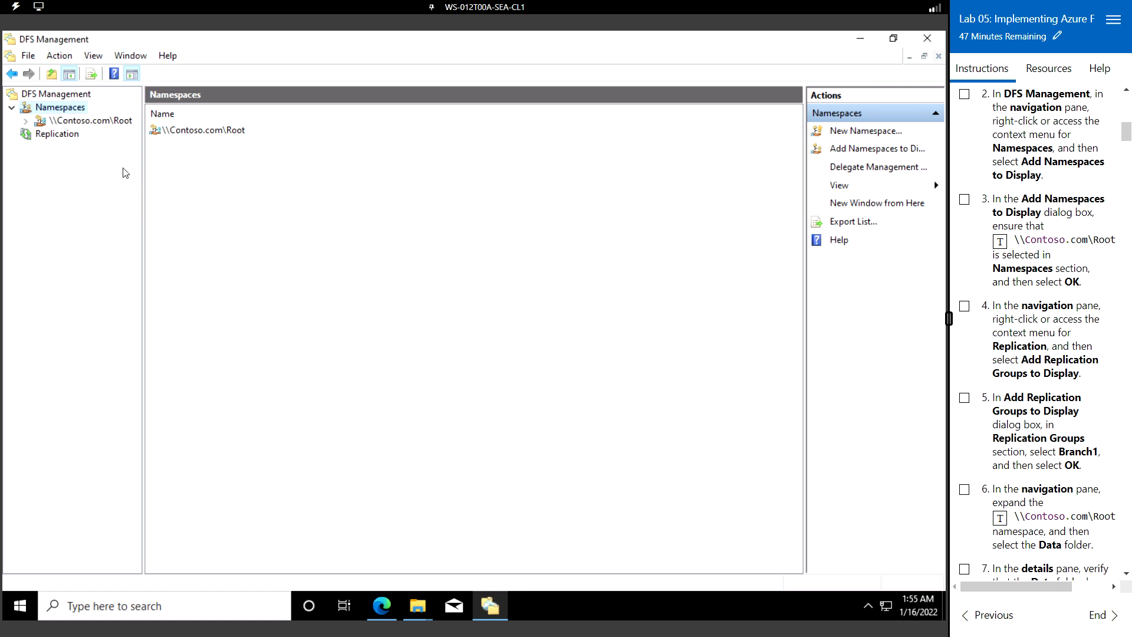
click(94, 121)
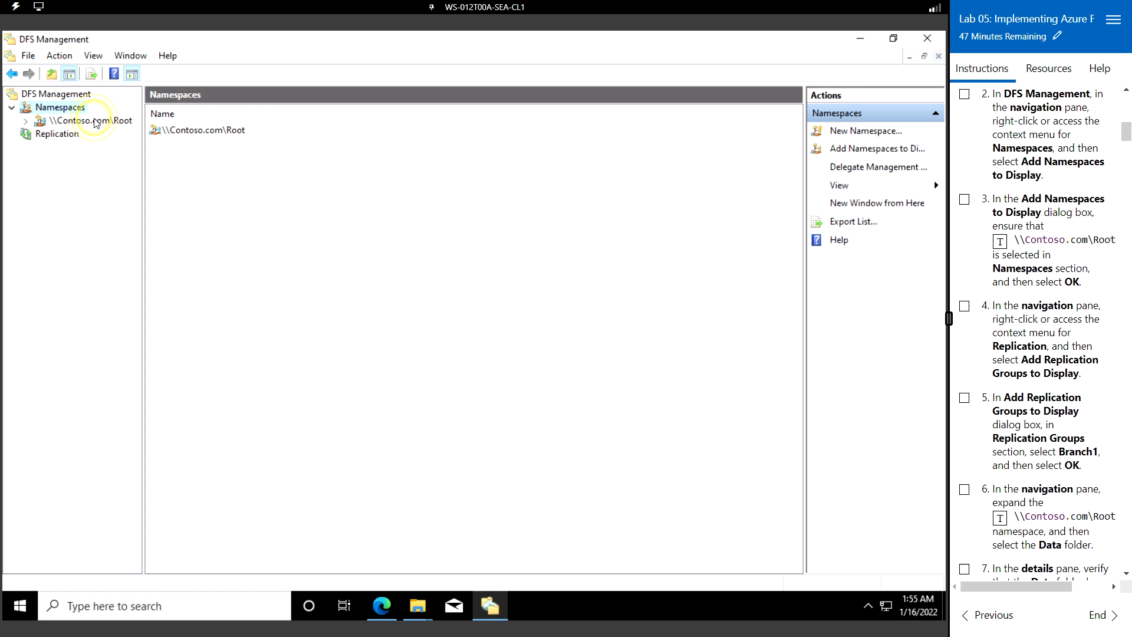
- Add the Branch1 replication group from the Contoso.com domain to the console display
click(55, 135)
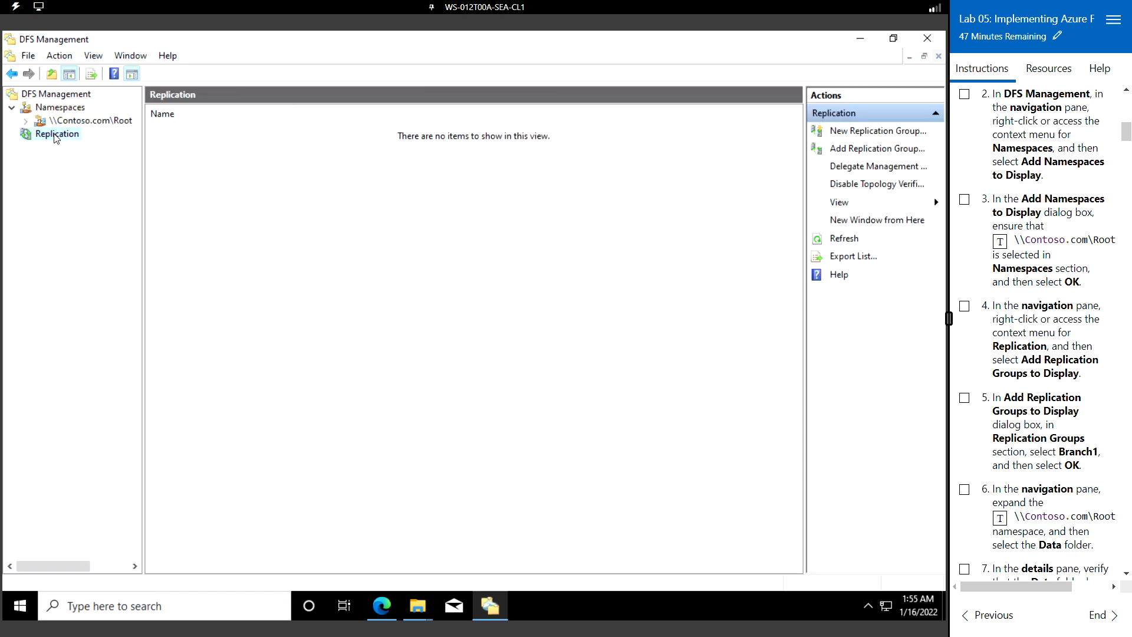
right_click(54, 135)
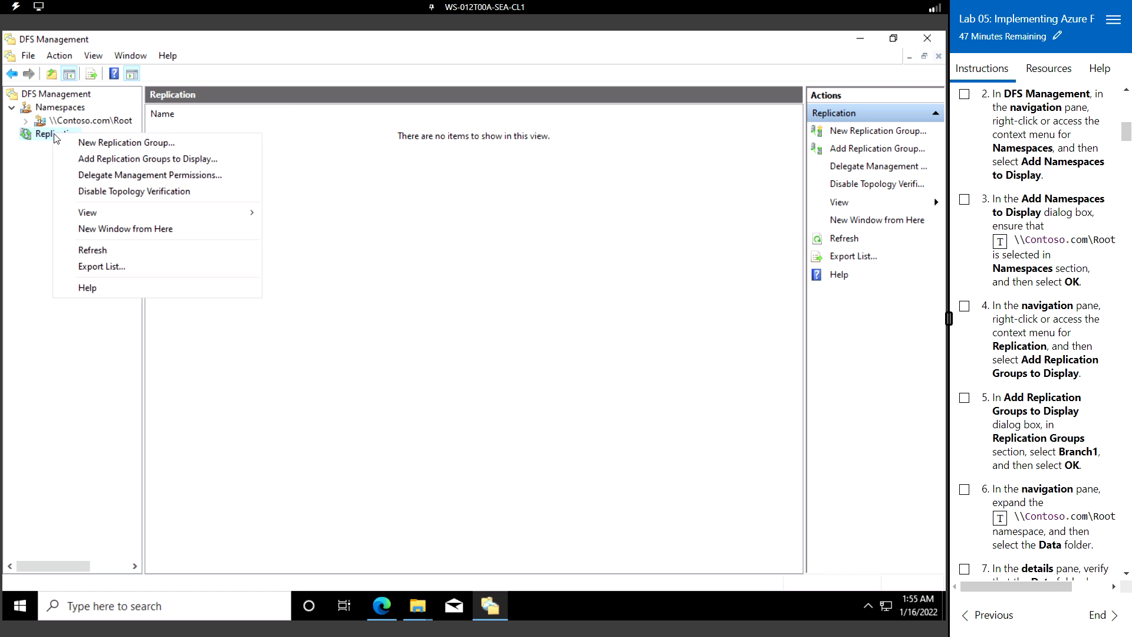
click(136, 159)
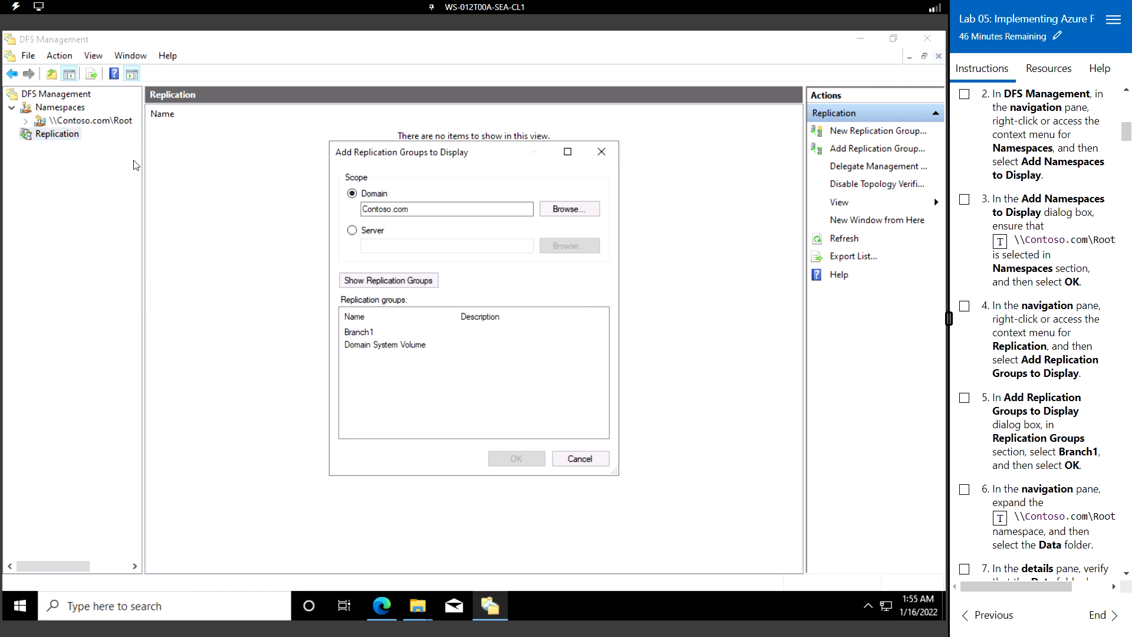
click(364, 335)
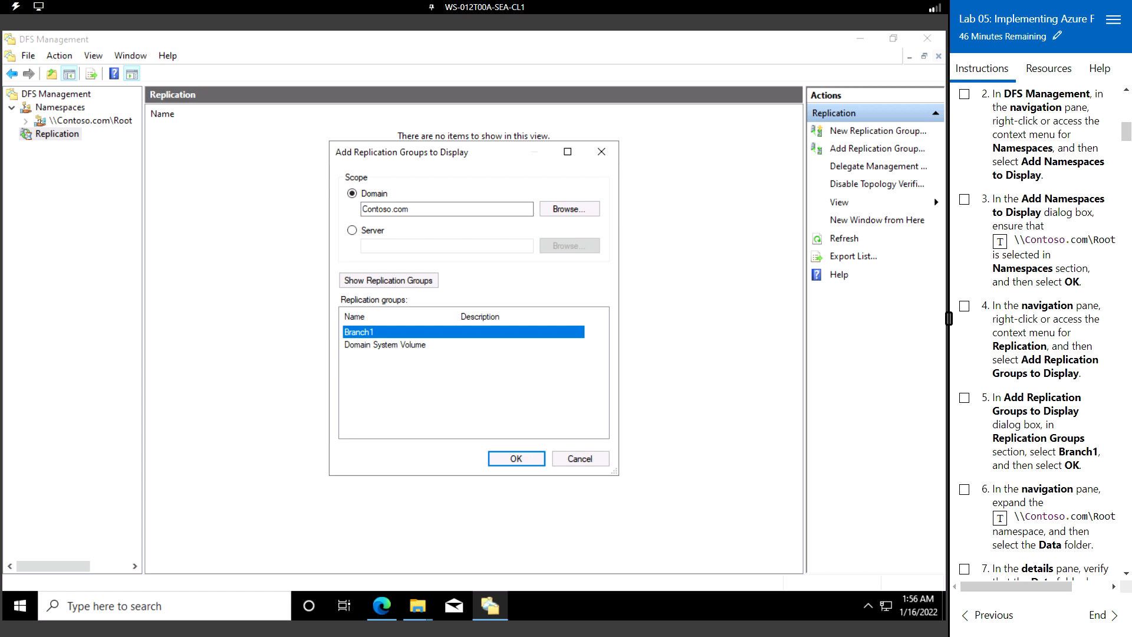
scroll(1037, 330, down, 3)
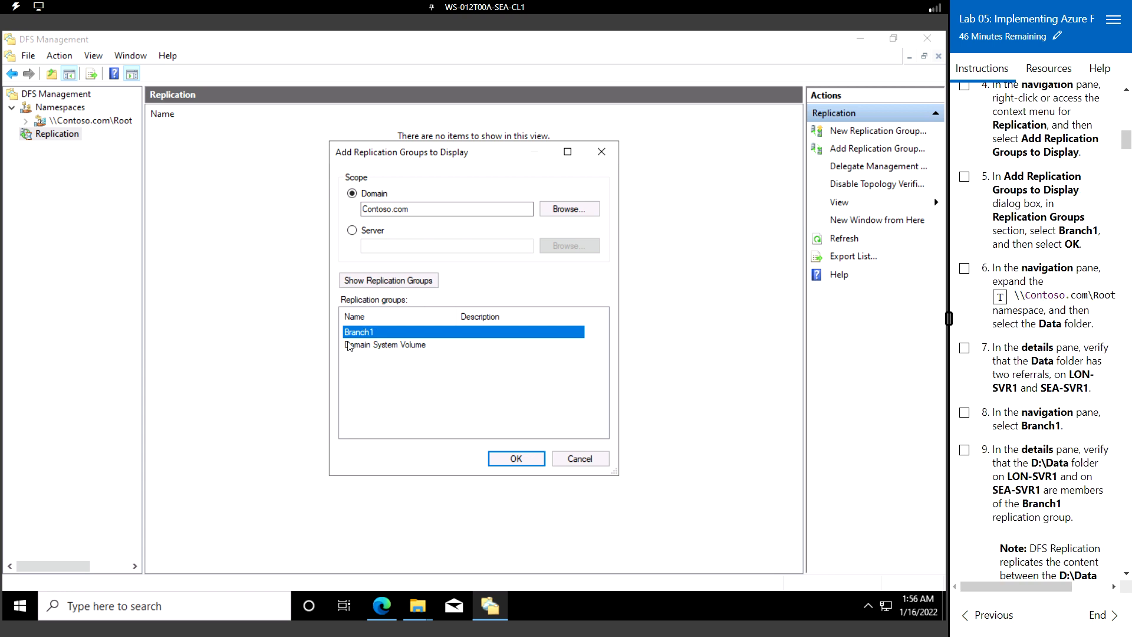
click(531, 460)
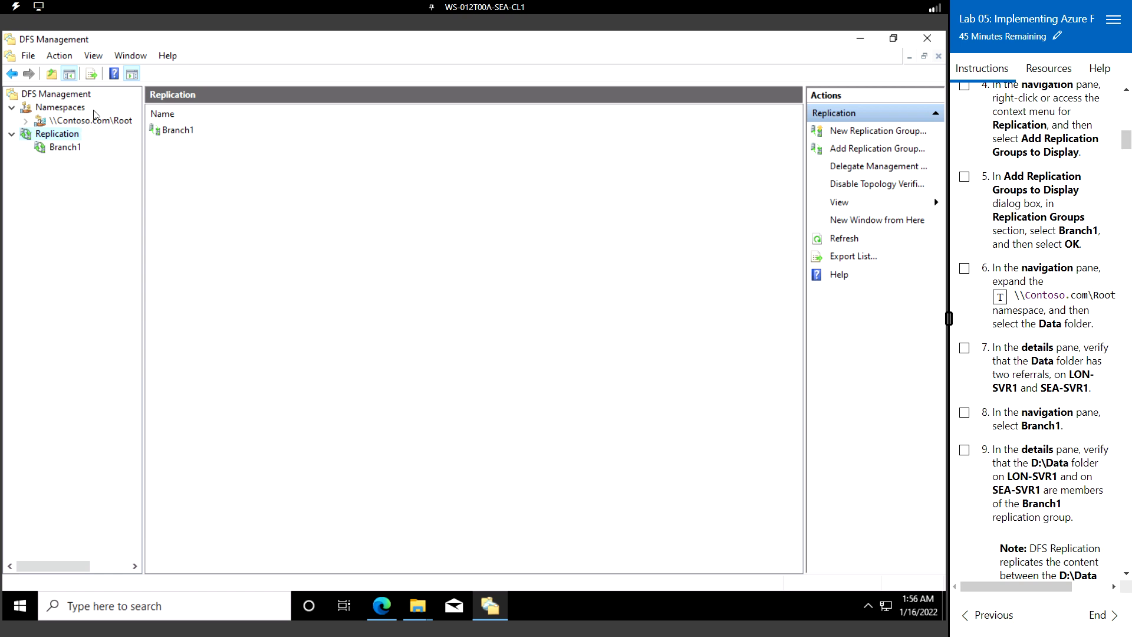
- Open the Data folder under the \\Contoso.com\Root namespace and check its folder targets on LON-SVR1 and SEA-SVR1
click(75, 121)
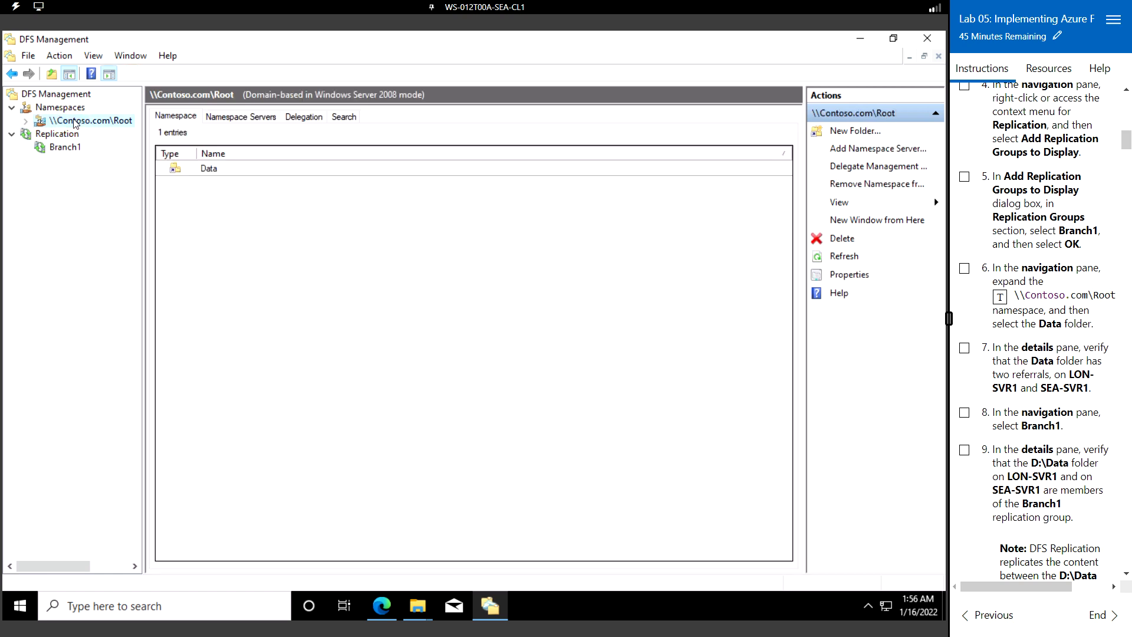
click(210, 169)
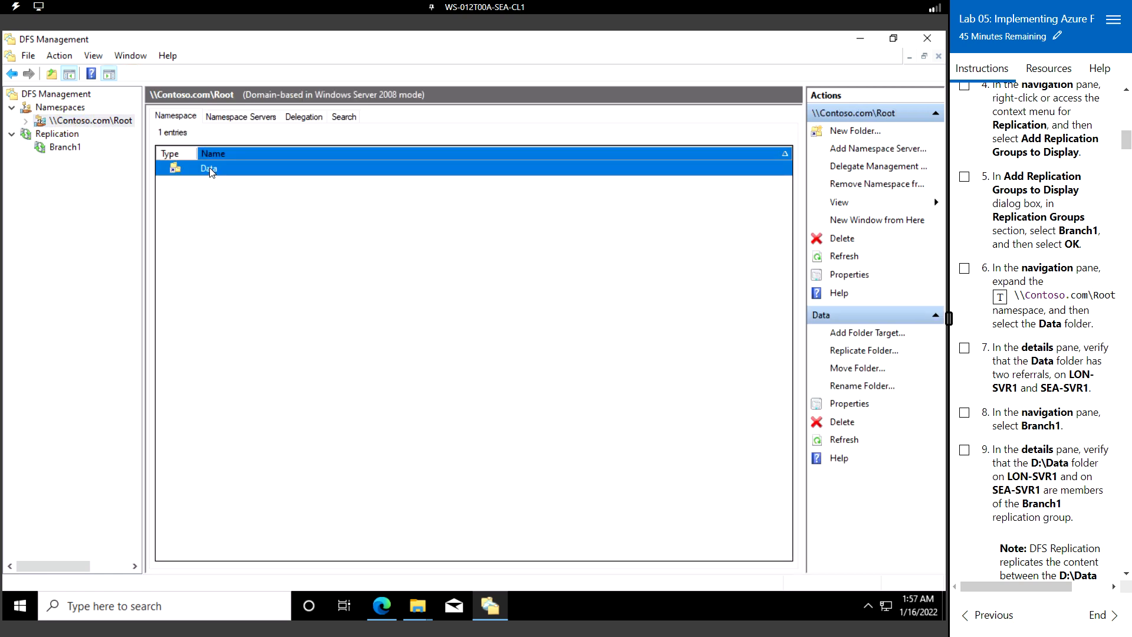
click(207, 168)
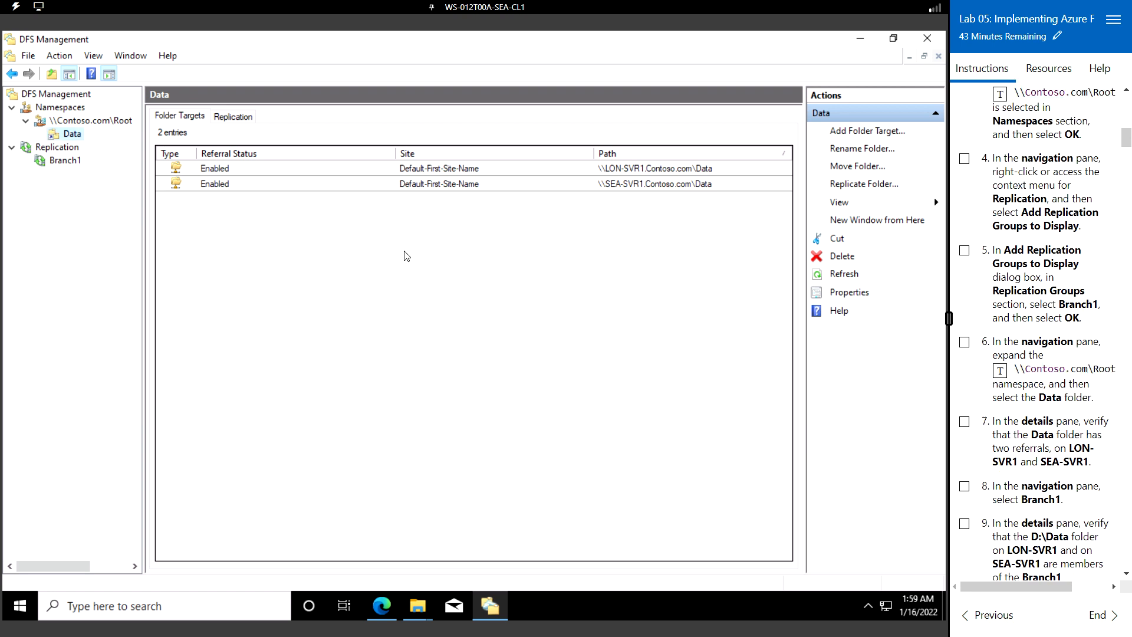
click(251, 168)
shift+click(240, 186)
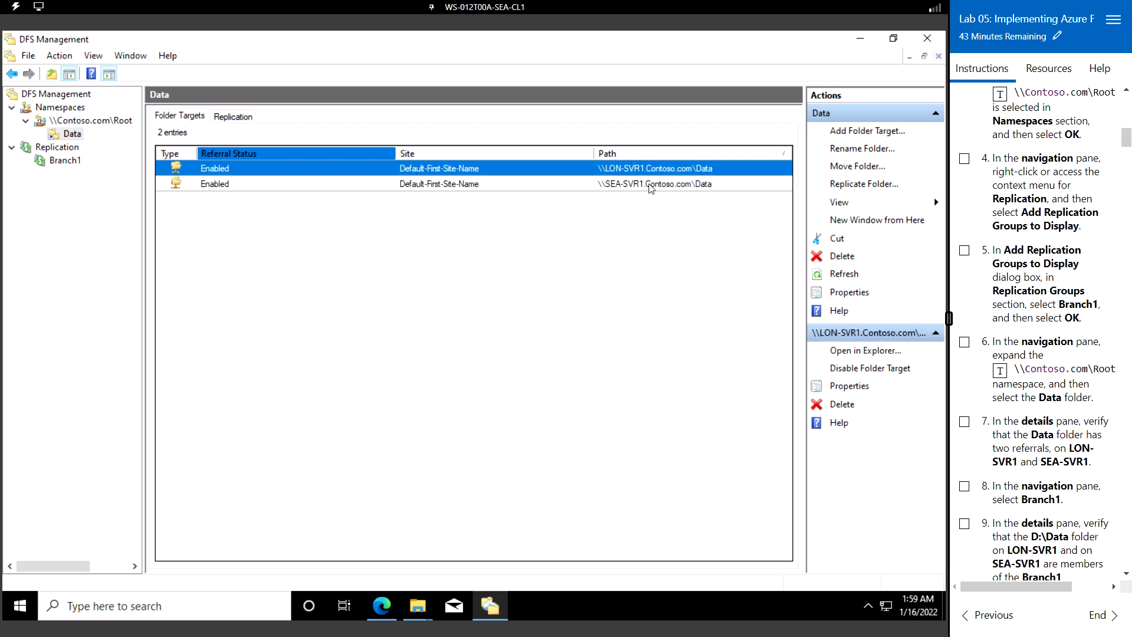
shift+click(634, 183)
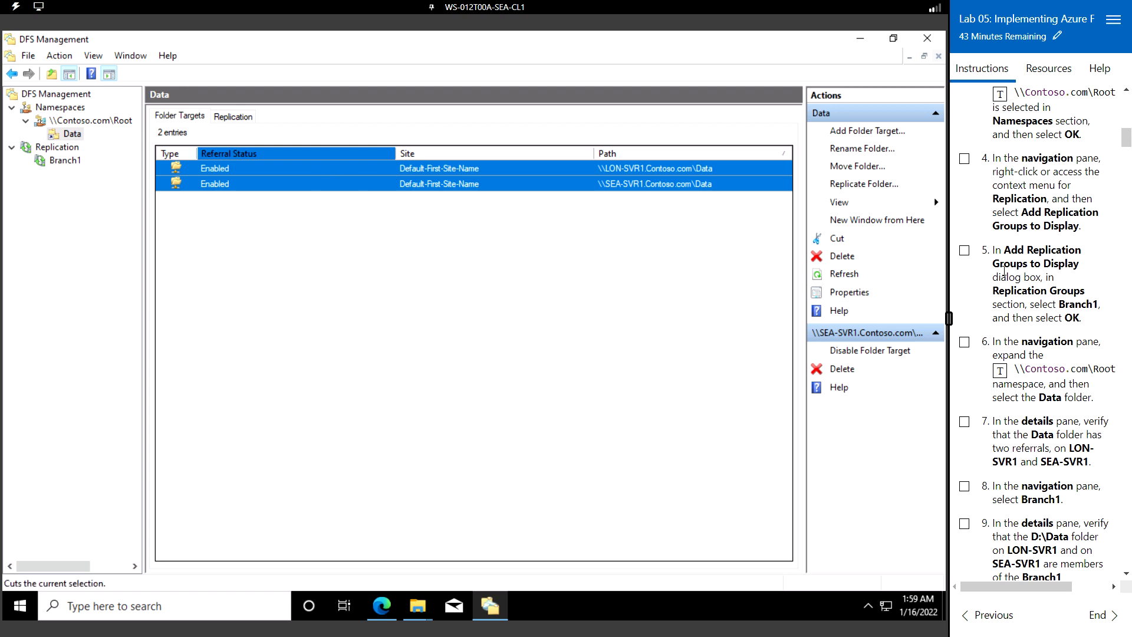
- Open the Branch1 replication group and check the D:\Data memberships of LON-SVR1 and SEA-SVR1
click(61, 163)
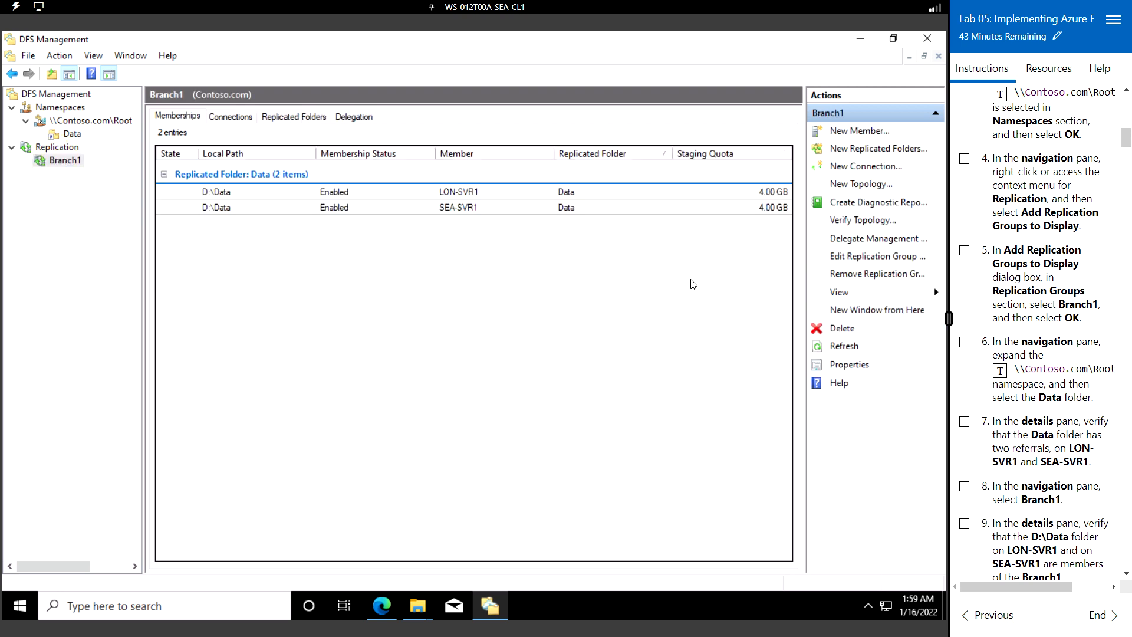
scroll(1019, 268, down, 2)
scroll(1019, 268, down, 2)
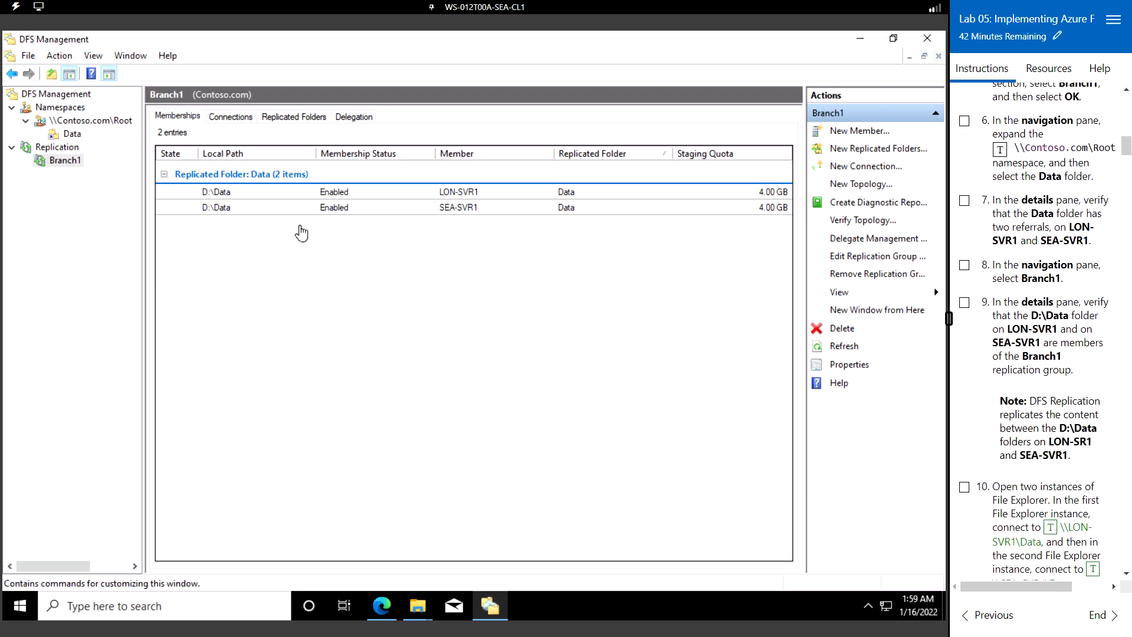
click(312, 191)
click(211, 202)
click(271, 194)
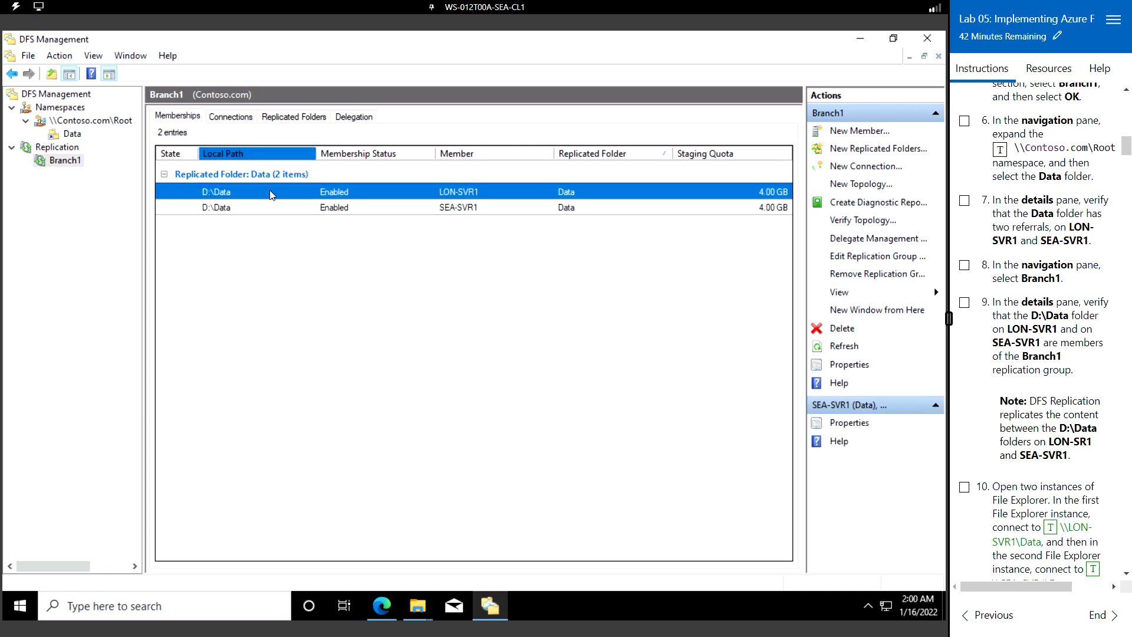
ctrl+click(470, 207)
click(473, 194)
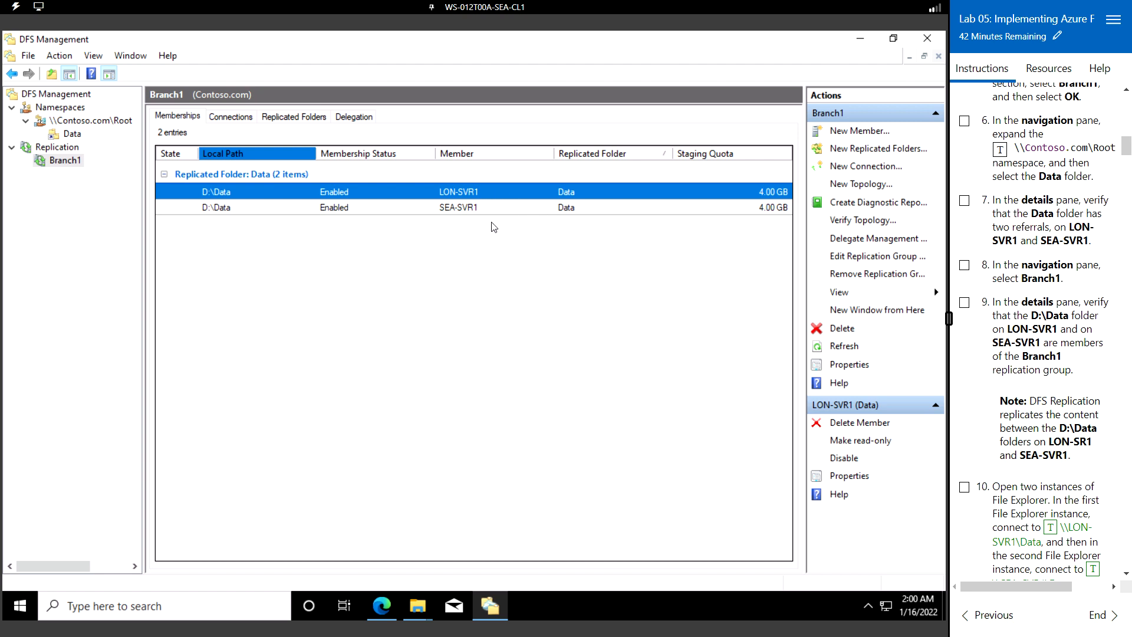
ctrl+click(473, 208)
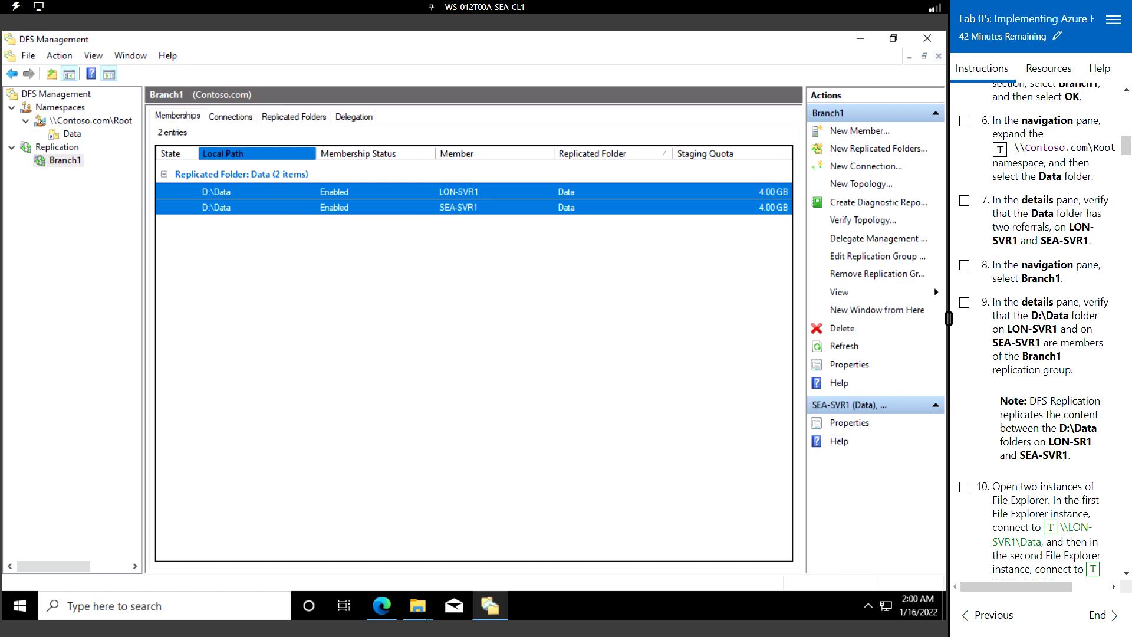
- Switch to File Explorer and connect to the \\lon-svr1\data share
scroll(1038, 330, down, 3)
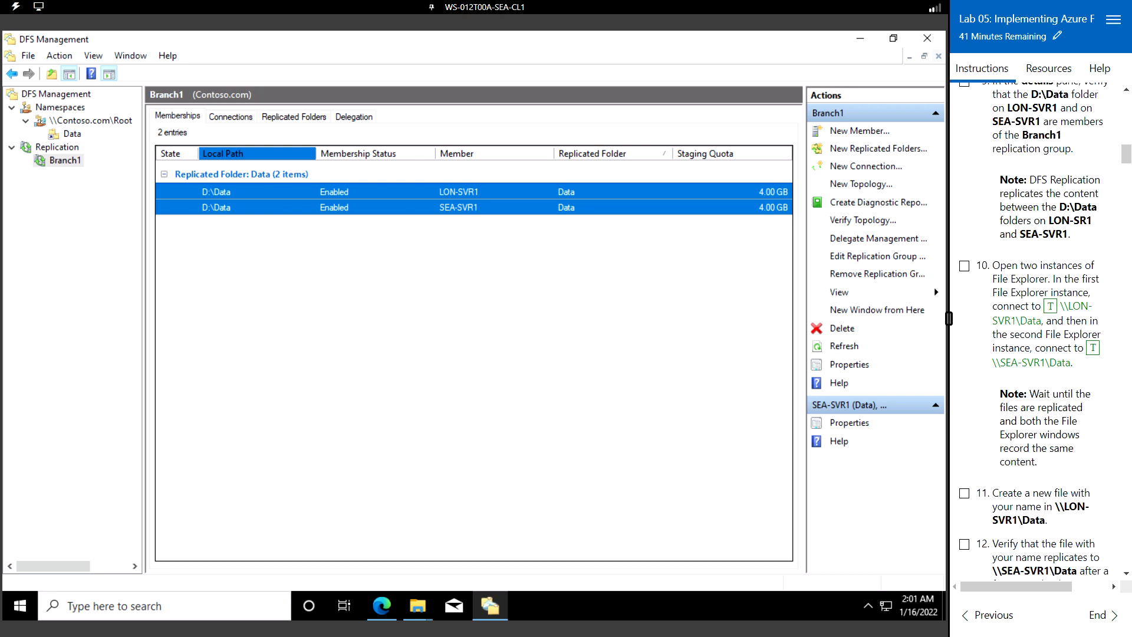
click(425, 608)
click(23, 613)
click(862, 40)
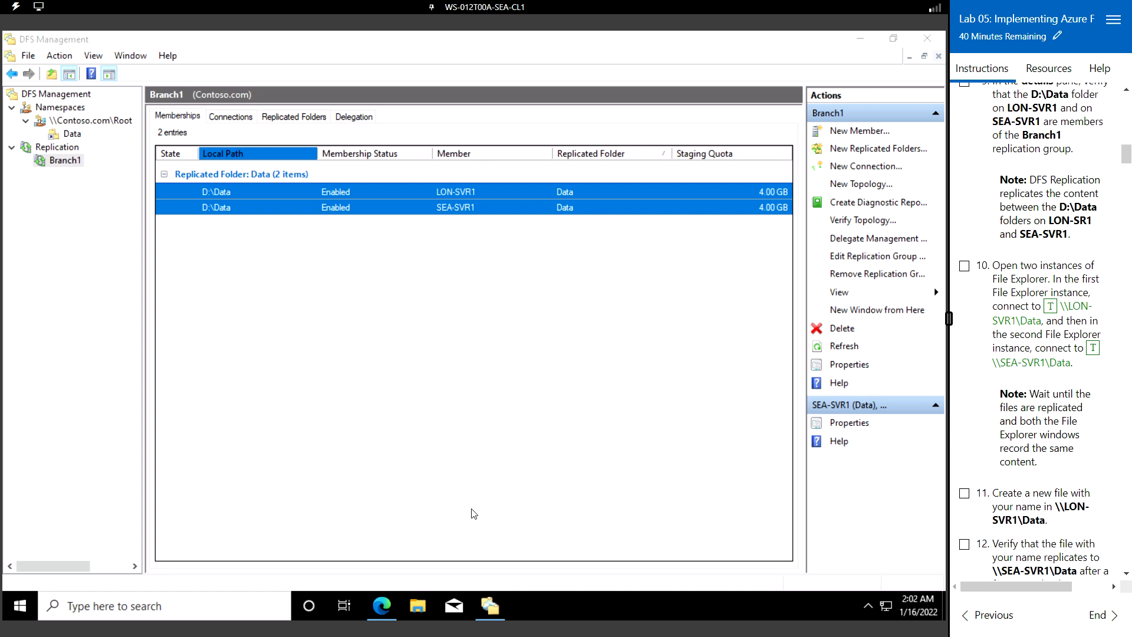
click(424, 605)
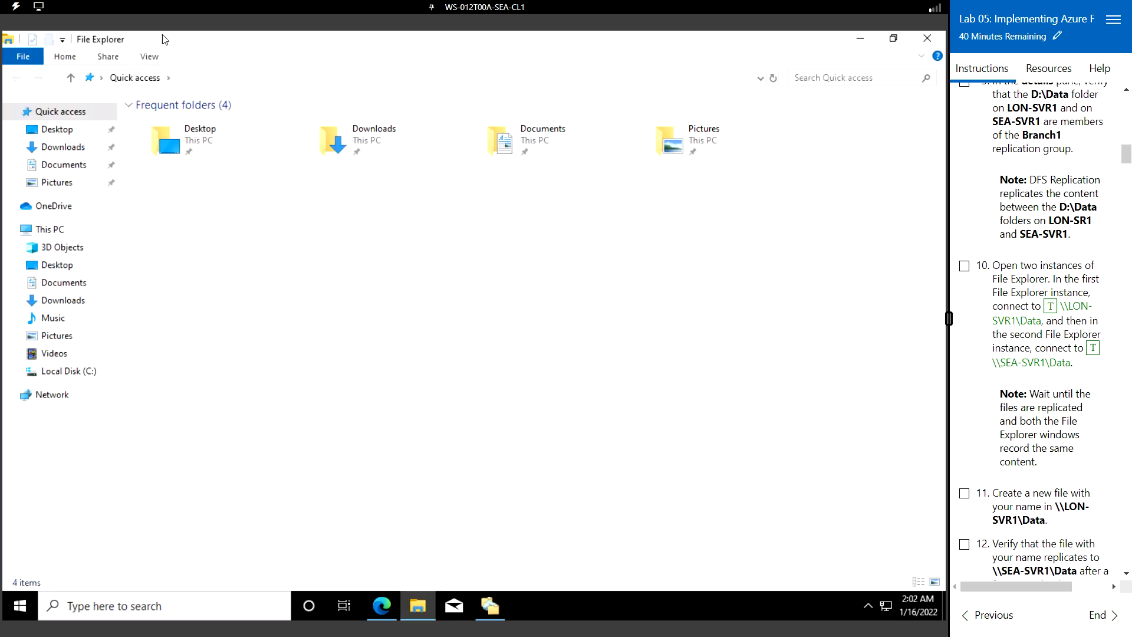
click(195, 79)
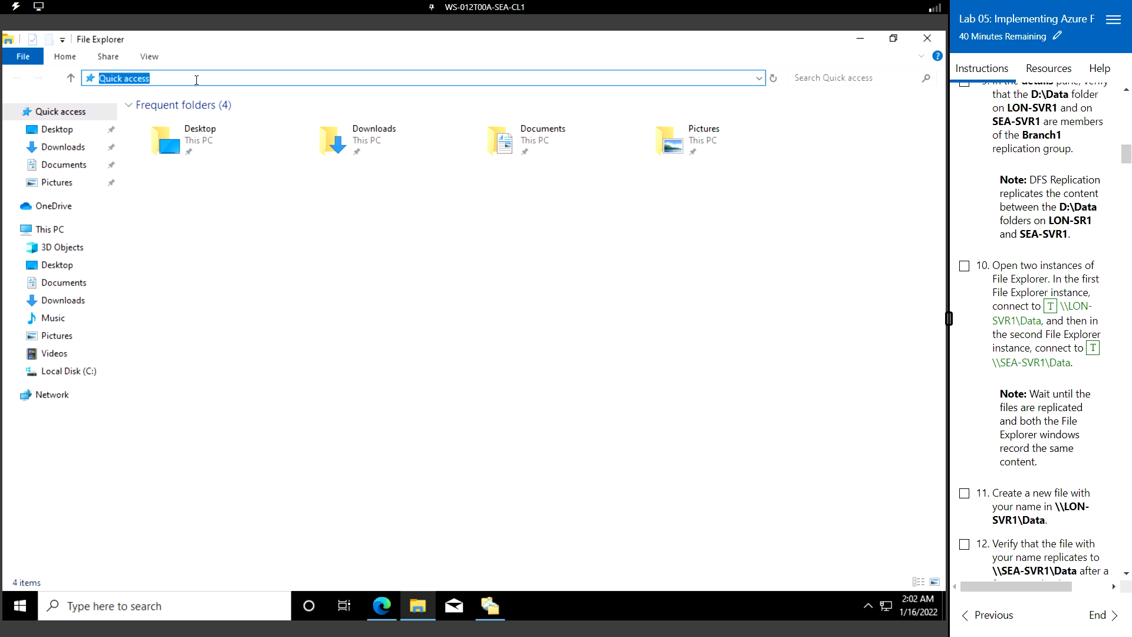
text(\\lon-svr1\data)
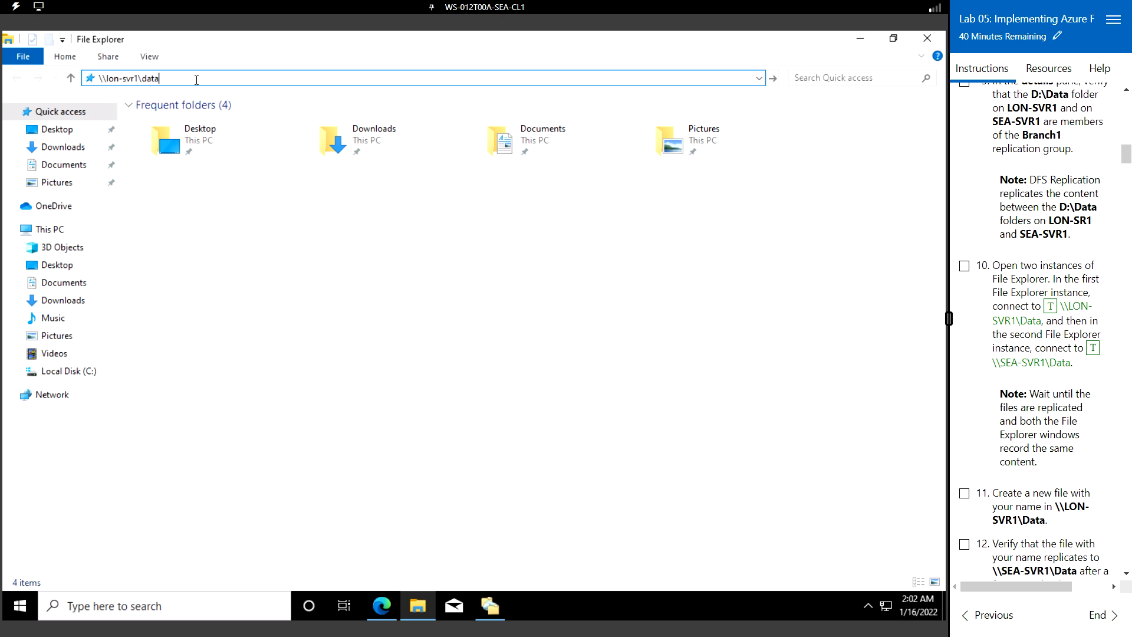
key(Return)
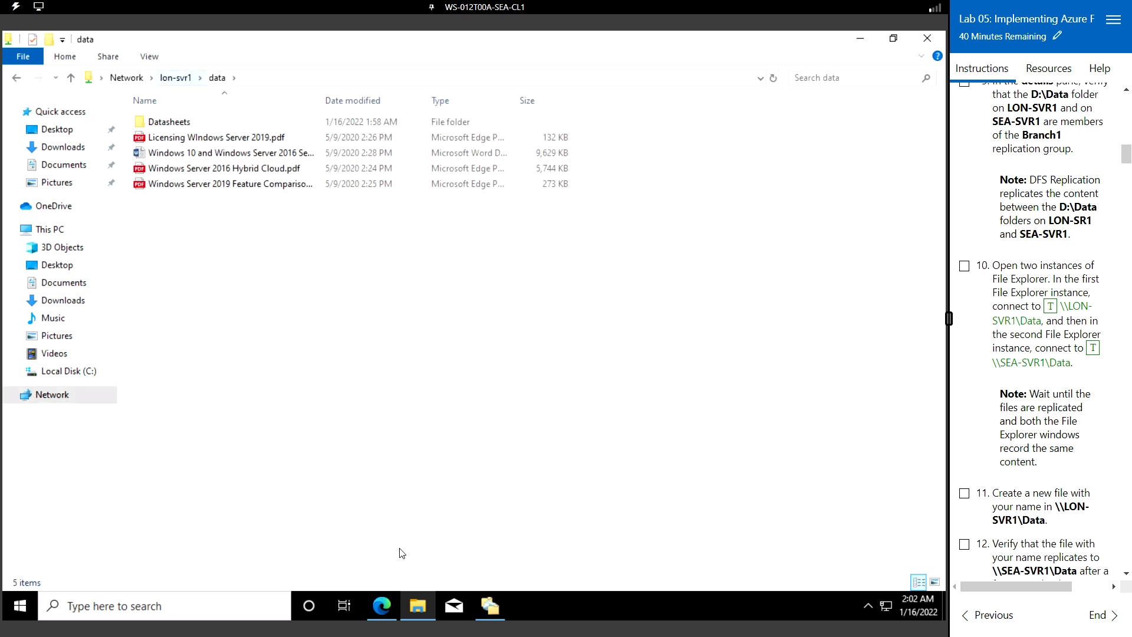
- Open a second File Explorer window and connect it to the \\sea-svr1\data share
right_click(423, 609)
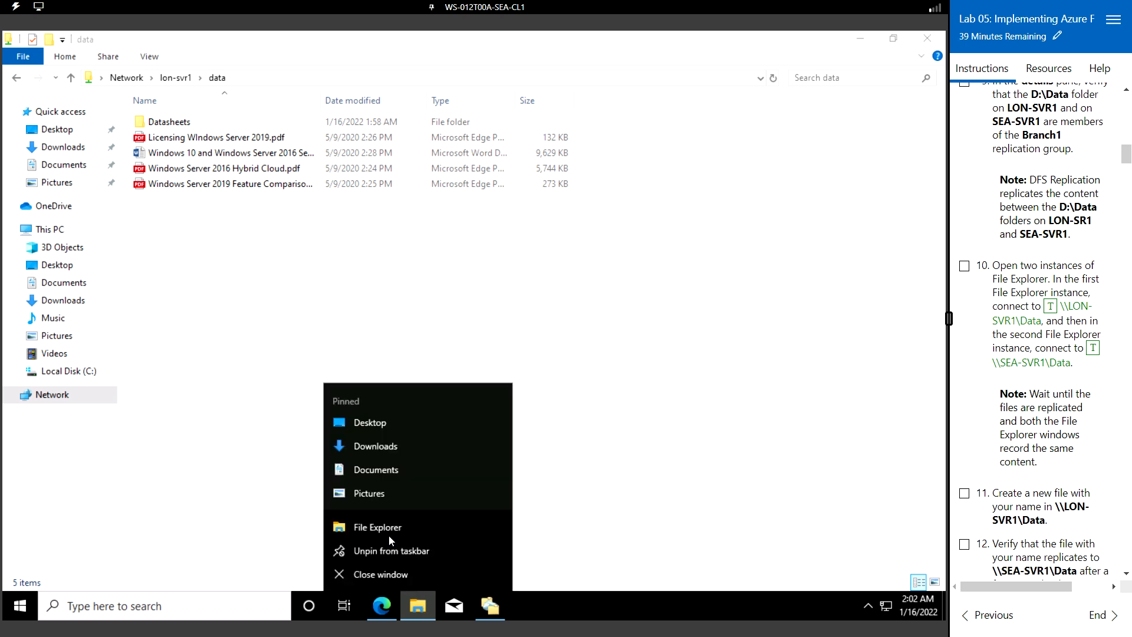
click(390, 533)
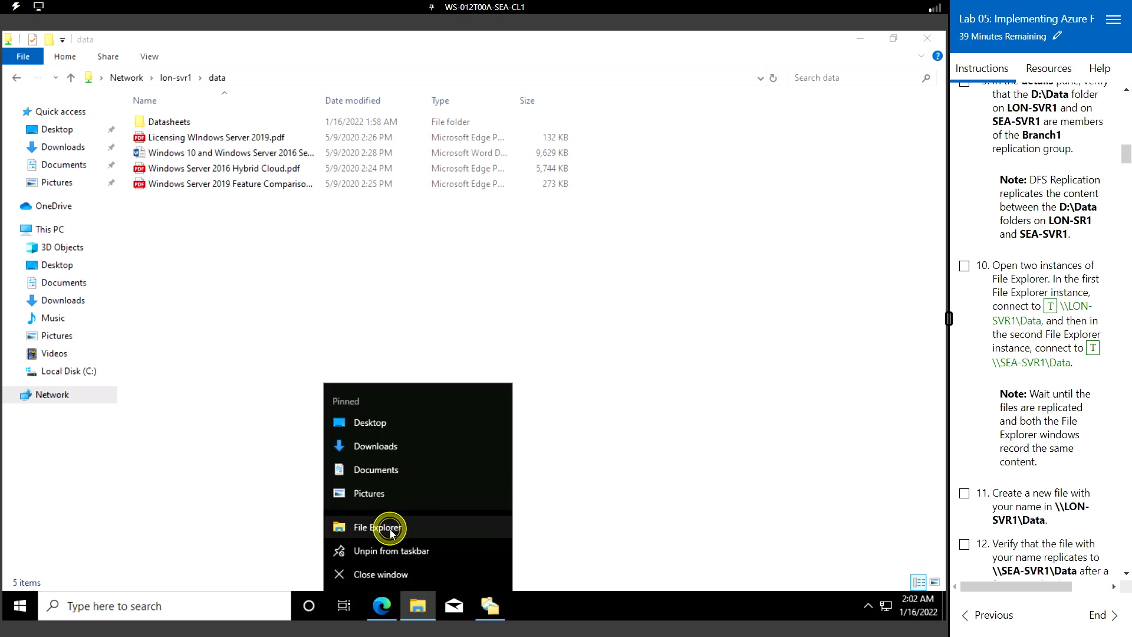
click(230, 78)
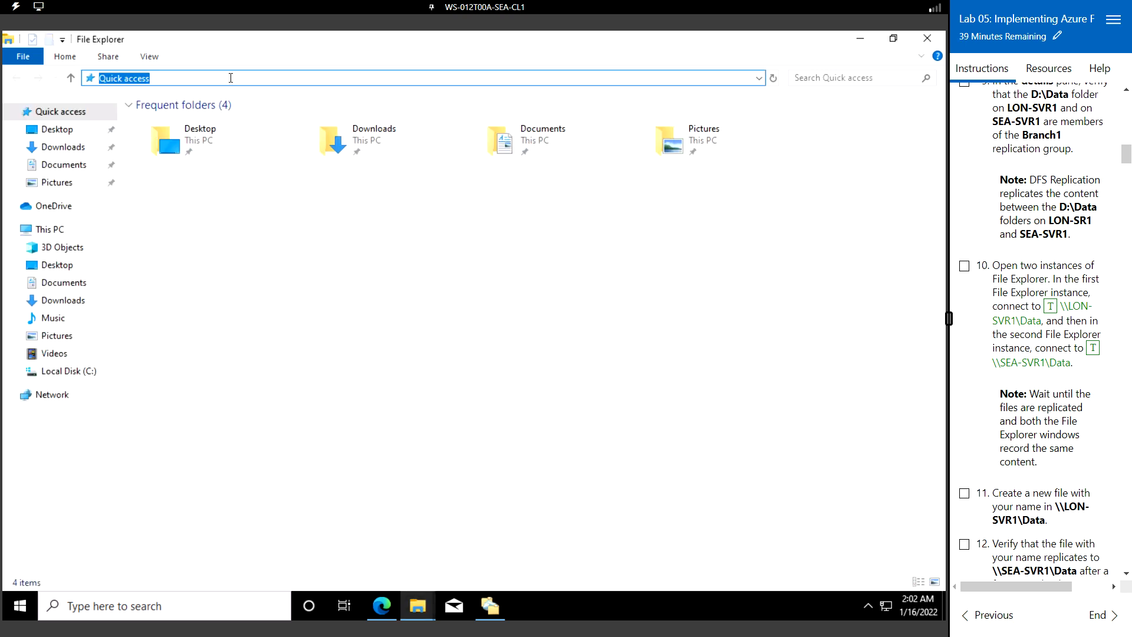
text(\\sea-sv1\data)
key(Return)
click(180, 78)
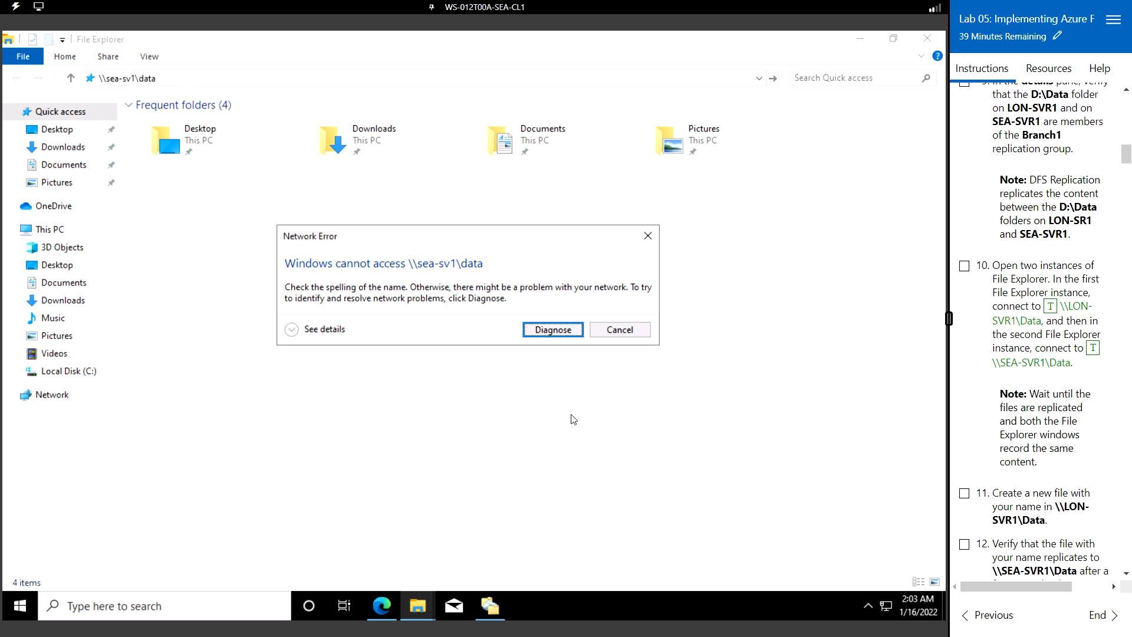
click(621, 330)
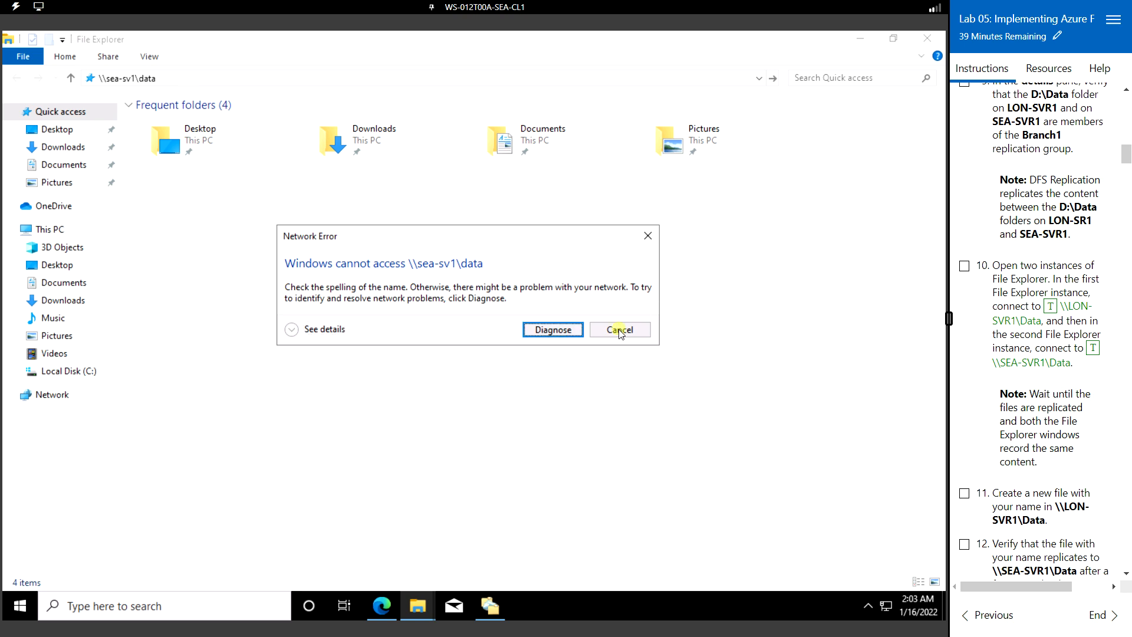
click(178, 79)
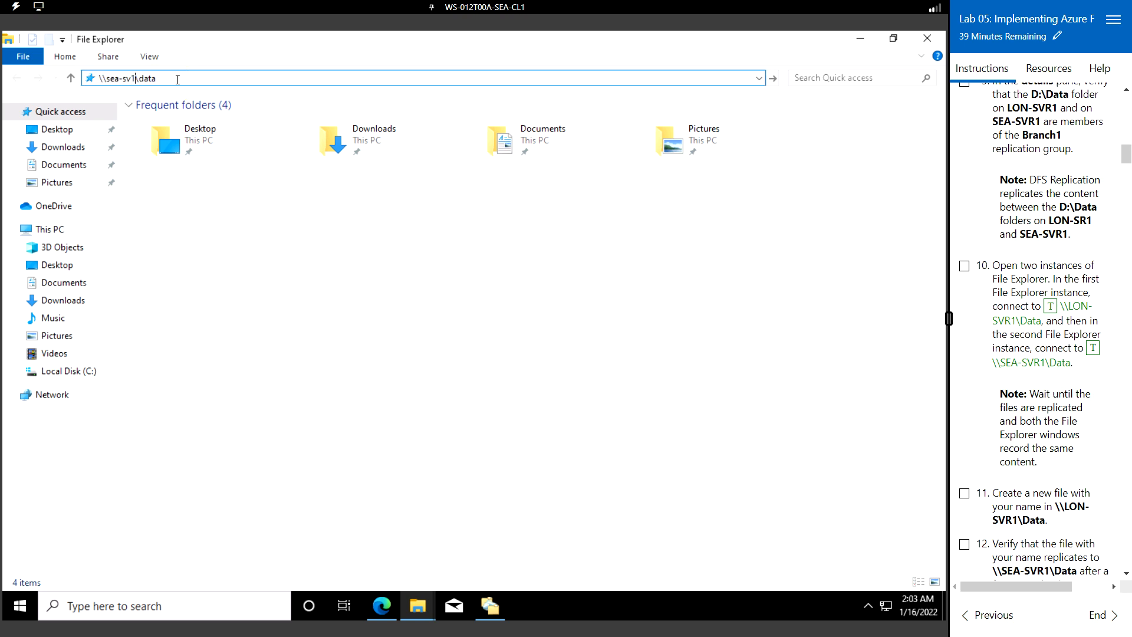
text(r)
key(Return)
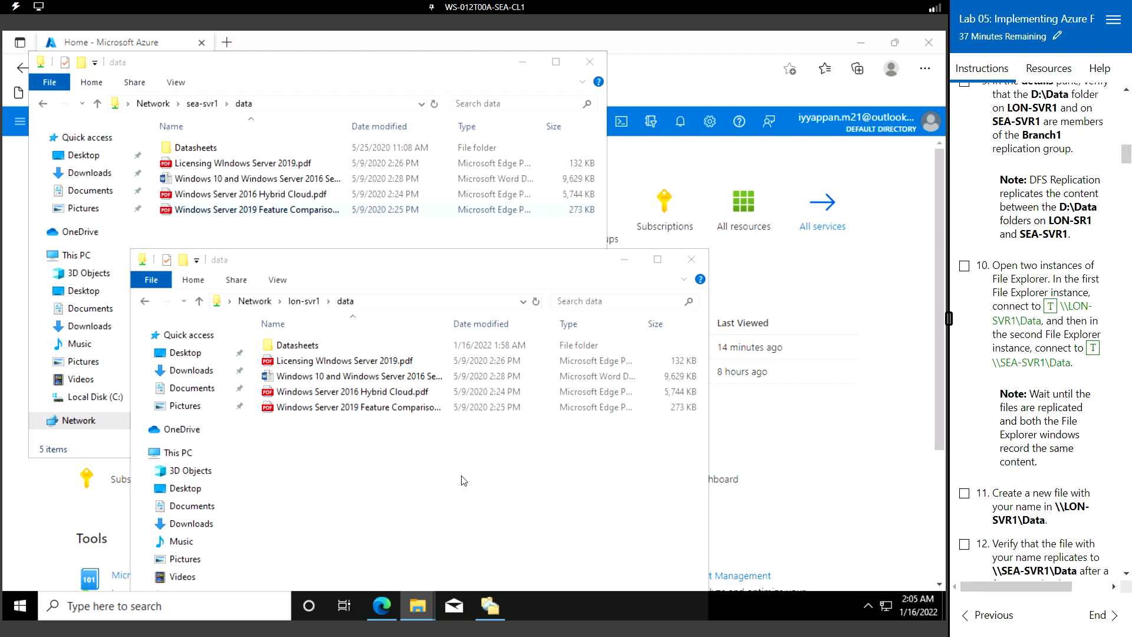
- Create a new folder named A Computer Guru in the lon-svr1 data share
scroll(1025, 252, down, 2)
scroll(1022, 274, down, 2)
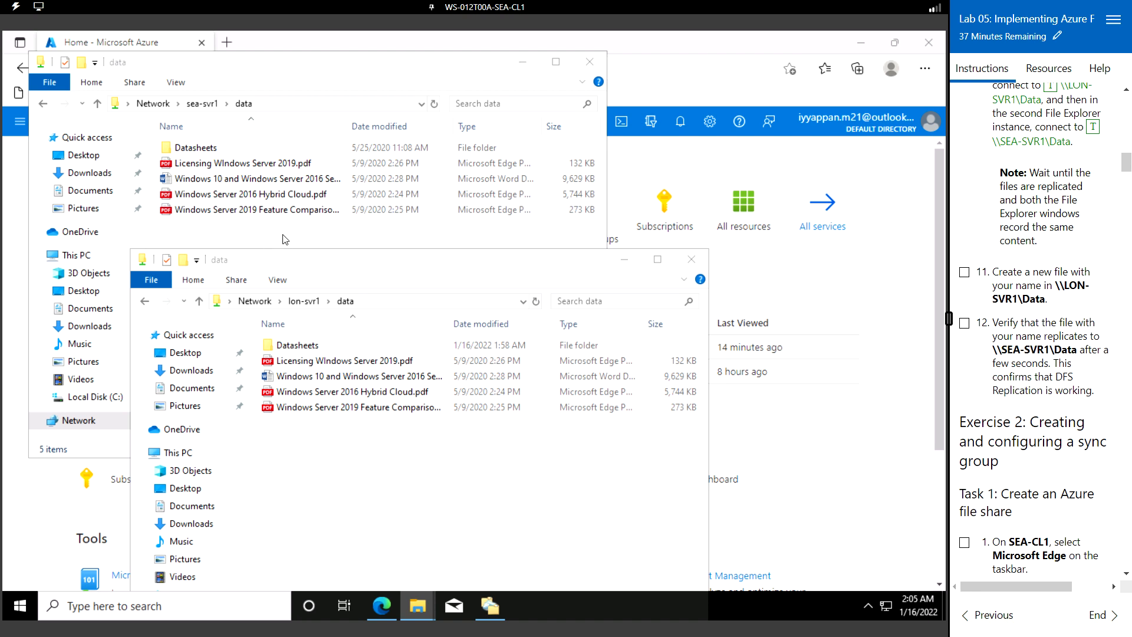
right_click(348, 457)
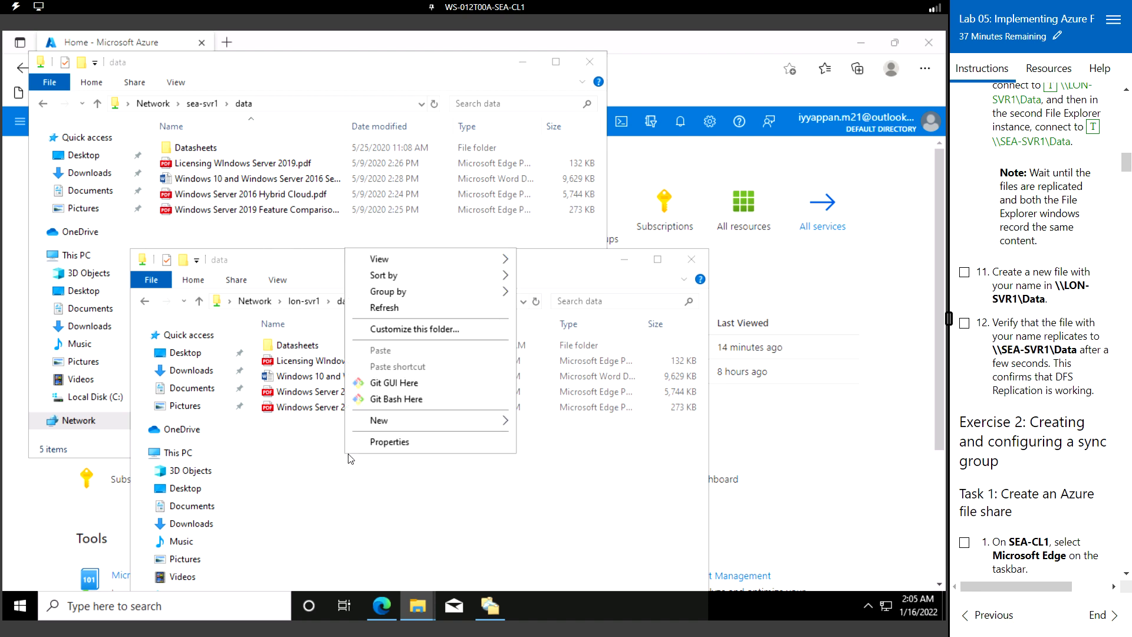
mouse_move(413, 420)
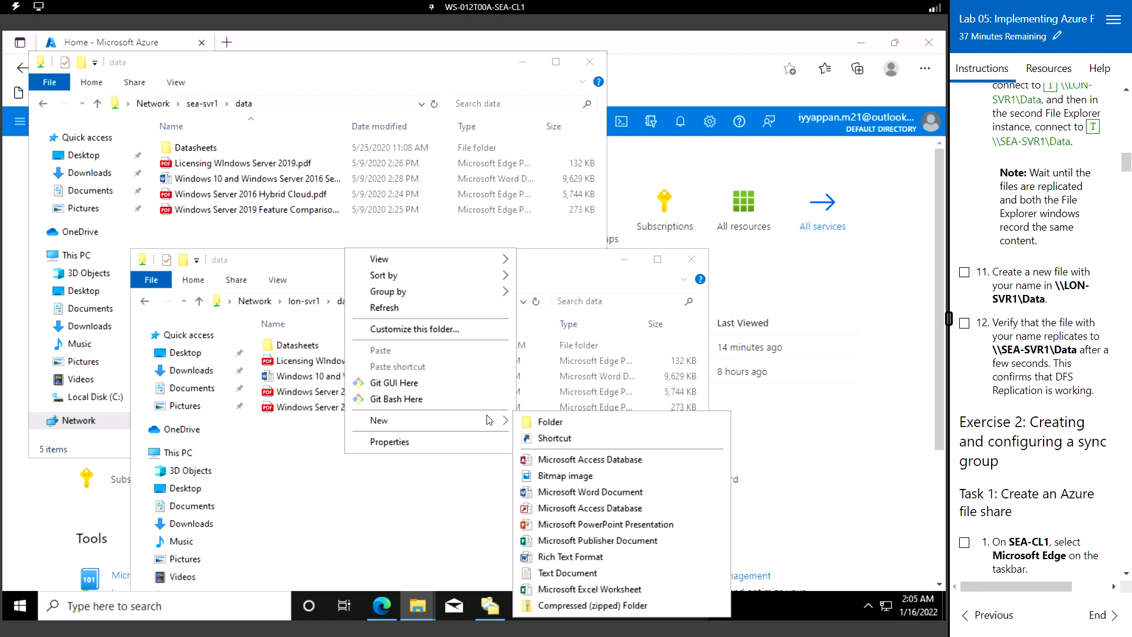
click(554, 421)
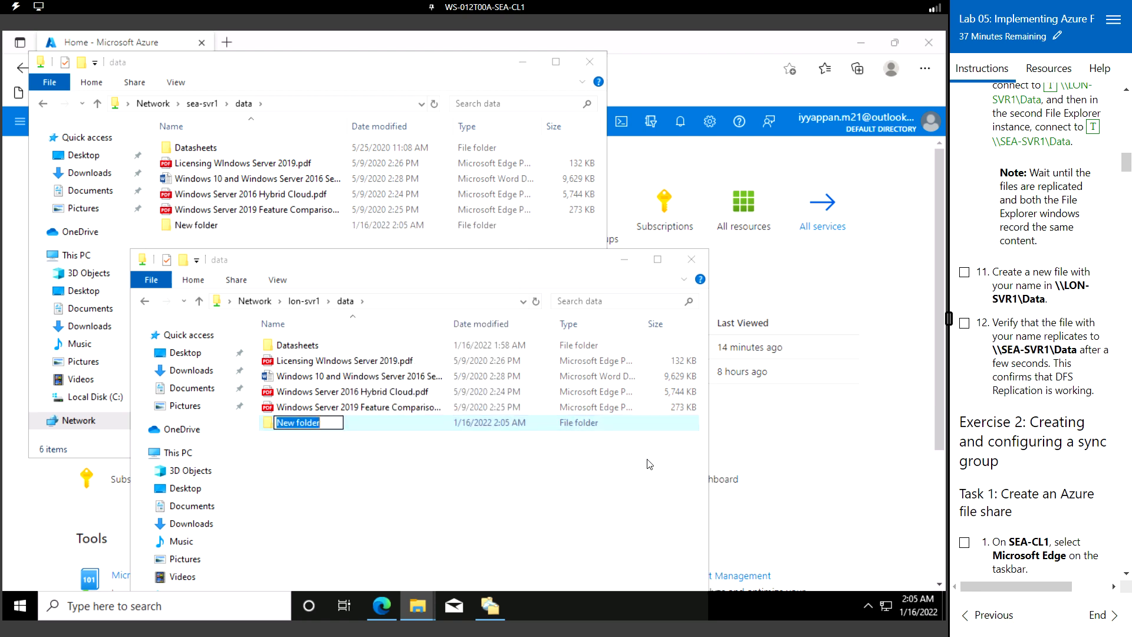
text(A)
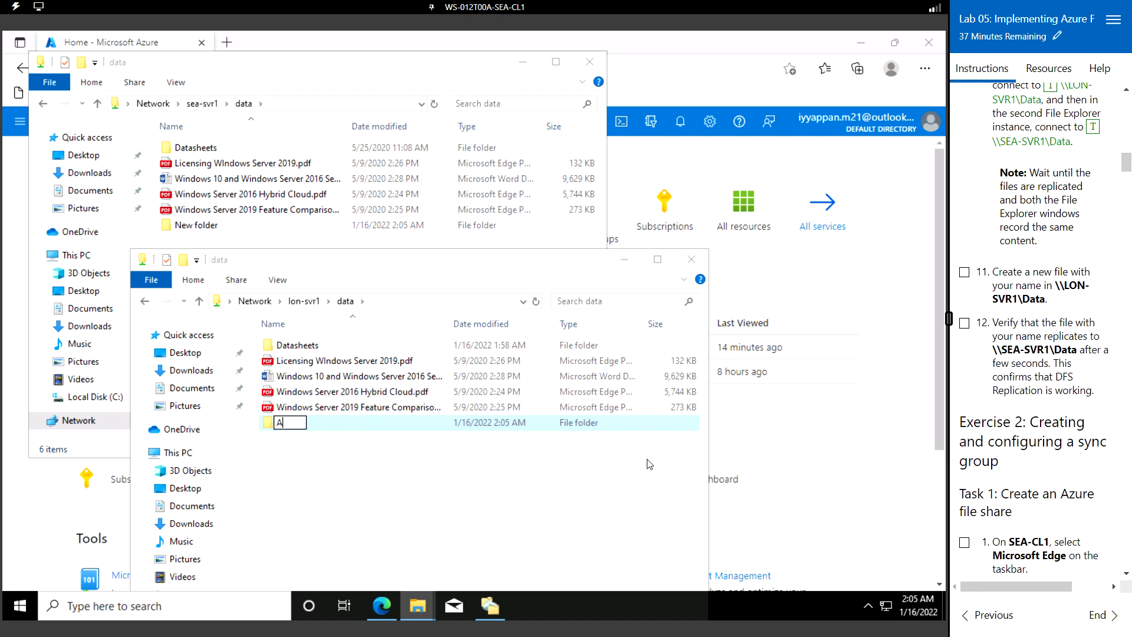
text( Computer)
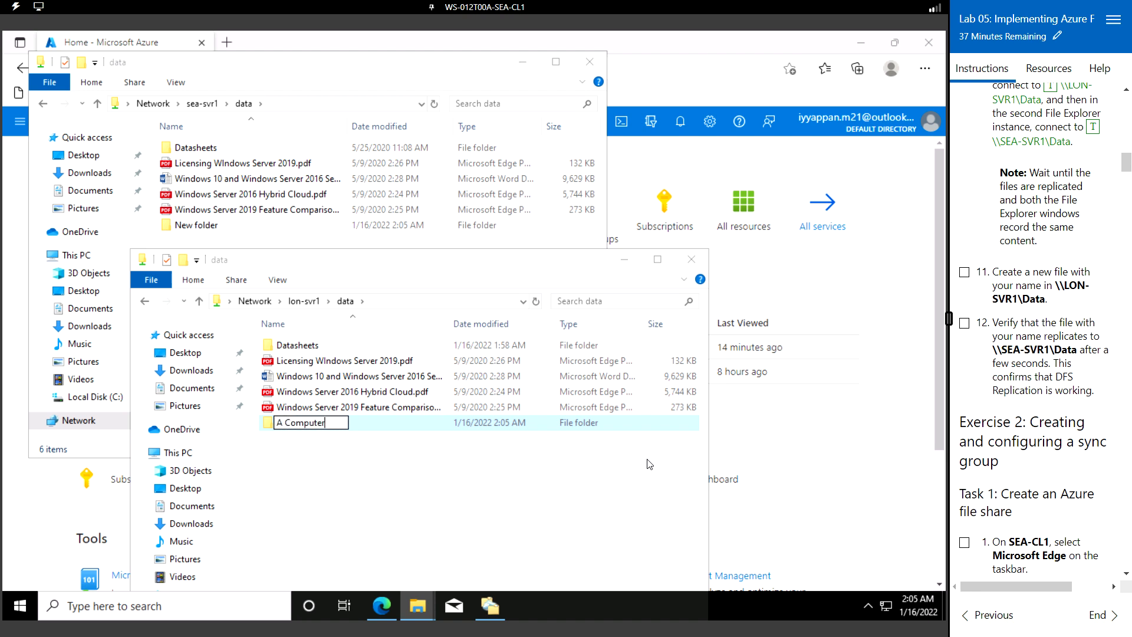
text( GUru)
key(BackSpace)
key(BackSpace)
key(BackSpace)
text(uru)
key(Return)
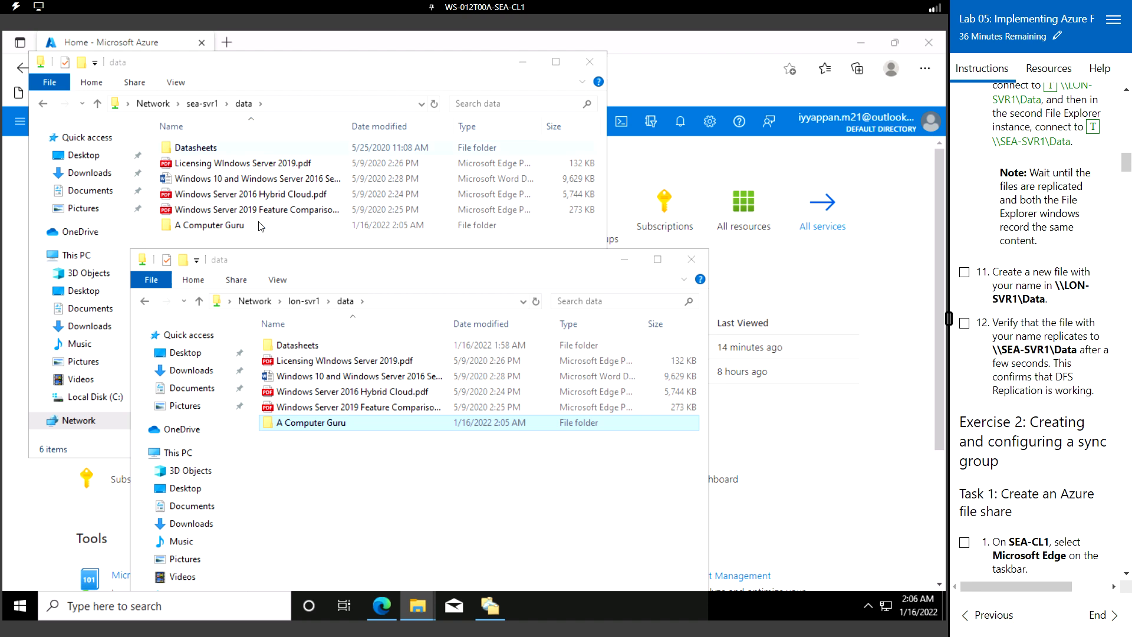
- Check the sea-svr1 data share for the A Computer Guru folder and read the lab instructions for creating an Azure file share
click(239, 225)
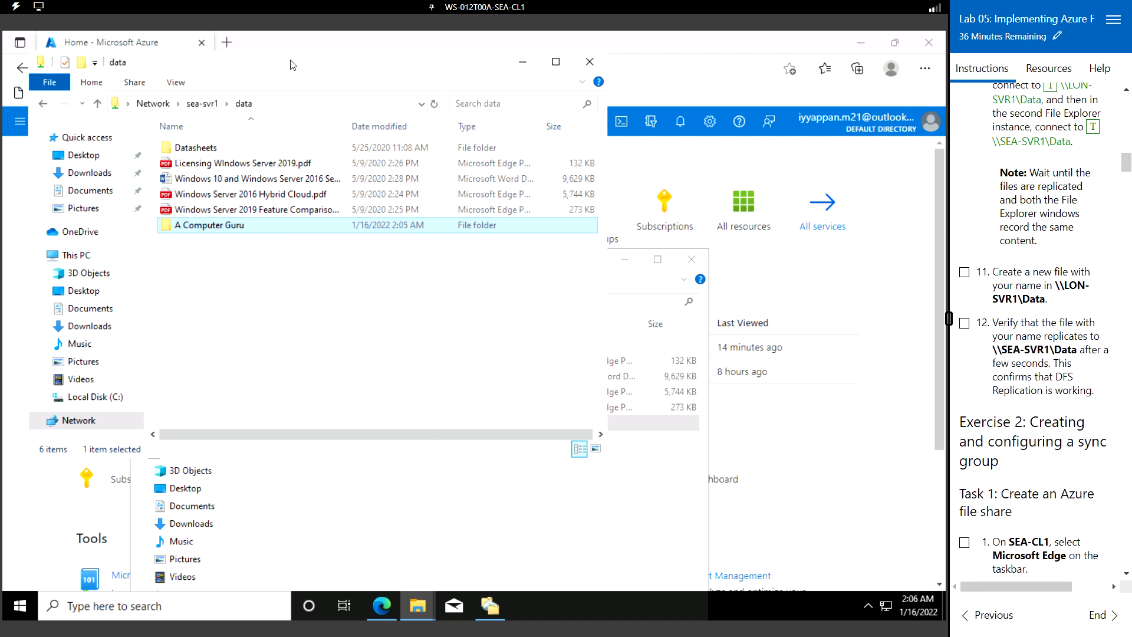
click(419, 487)
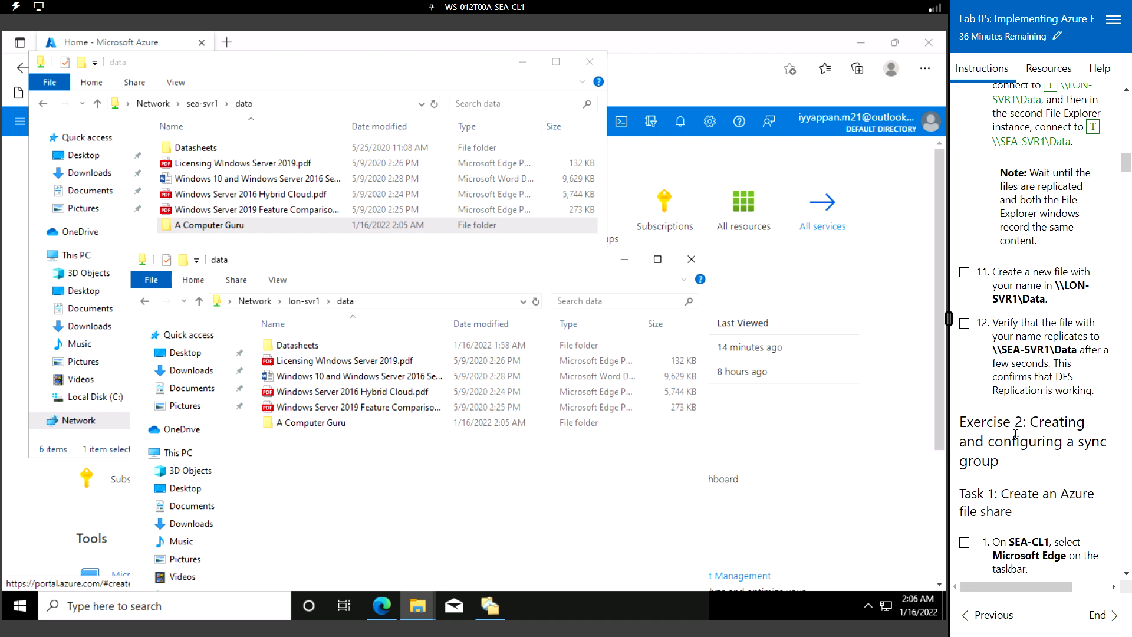
scroll(1033, 447, down, 5)
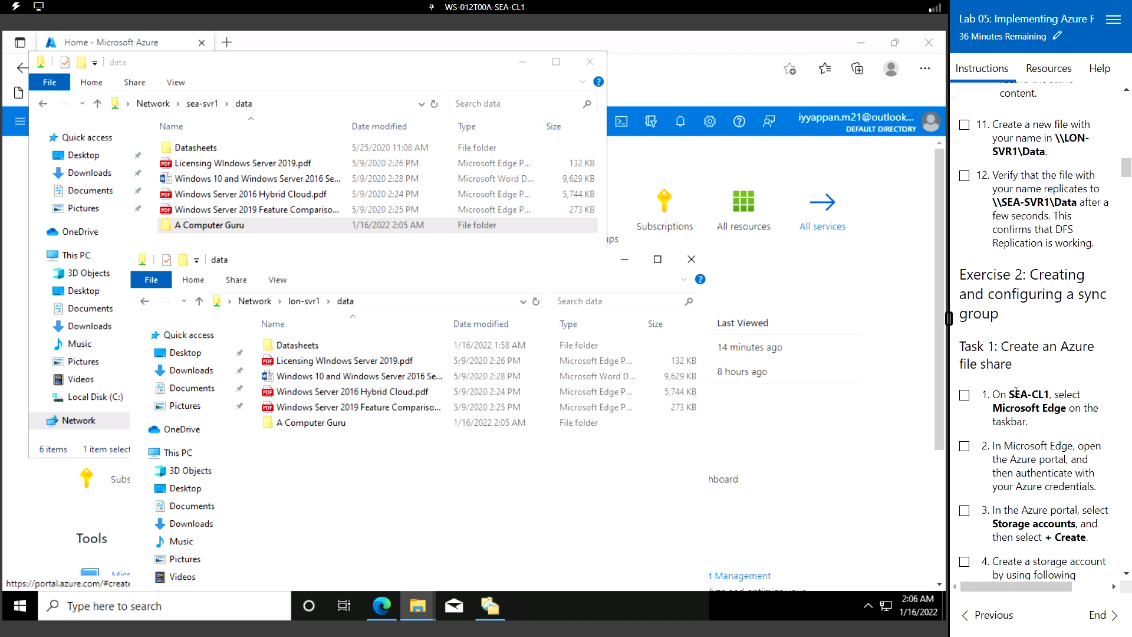
scroll(1035, 383, down, 5)
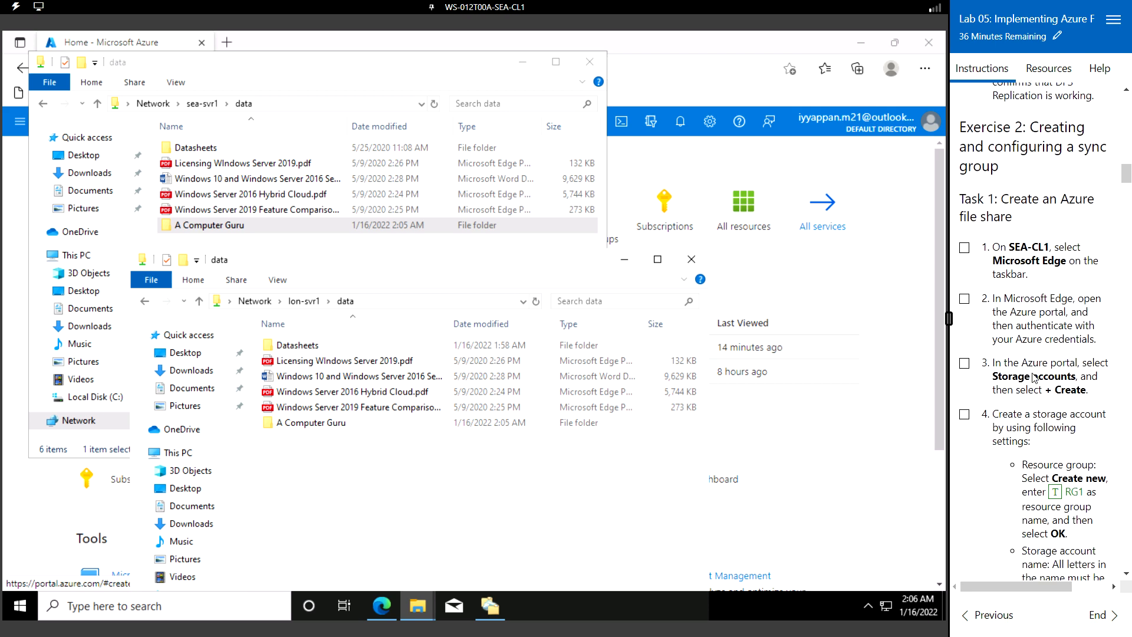
scroll(1033, 373, down, 3)
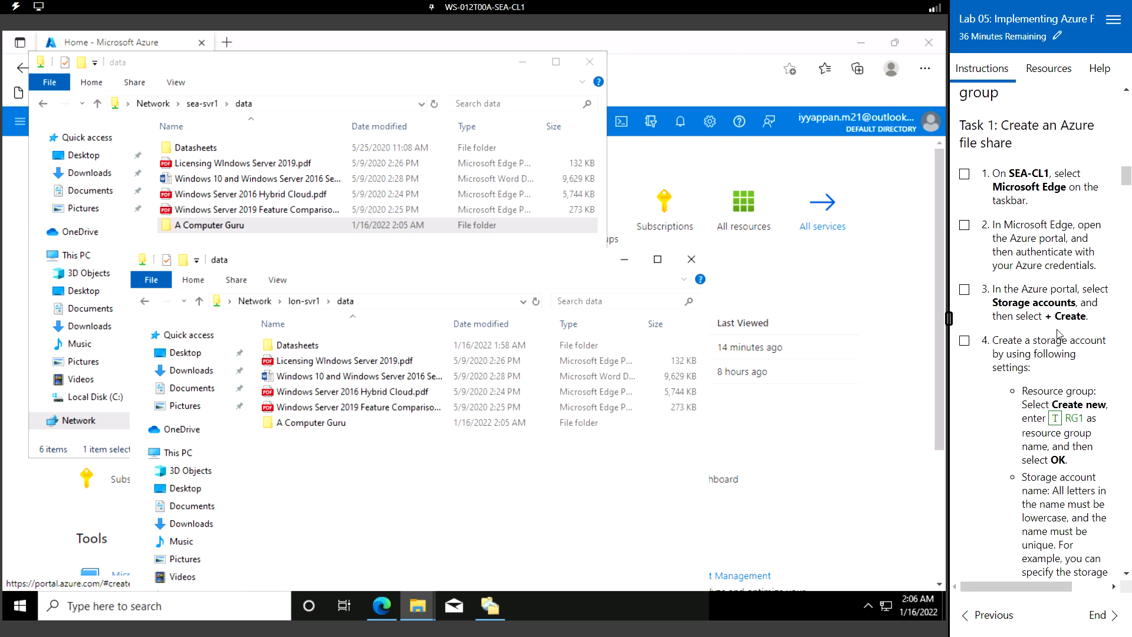
- Close both File Explorer windows and open the Storage accounts service in the Azure portal
click(691, 260)
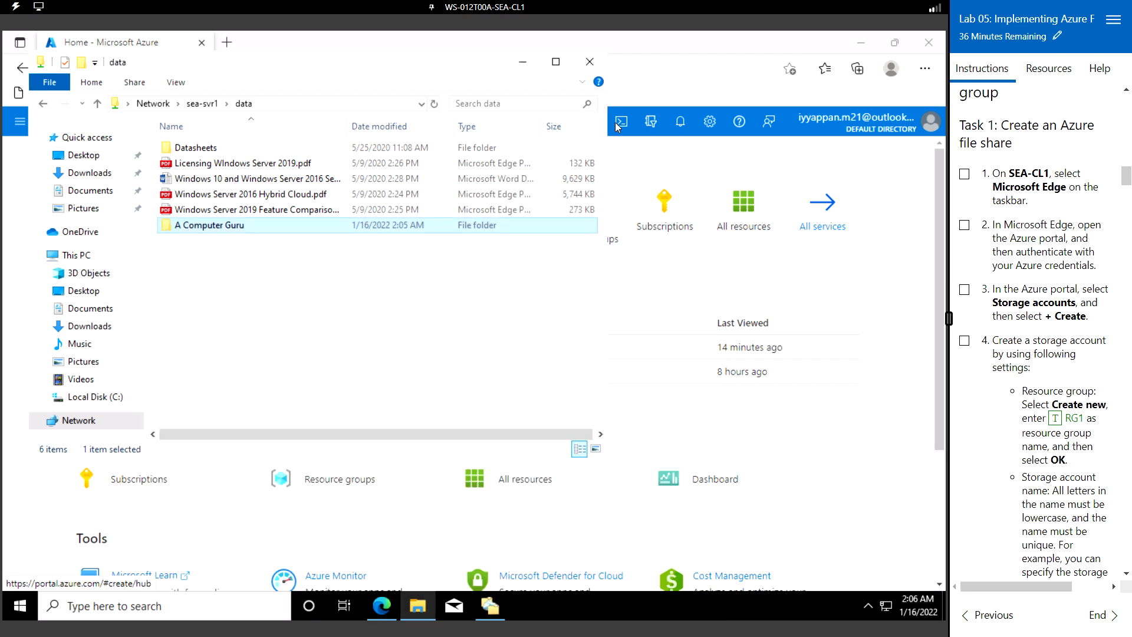
click(588, 62)
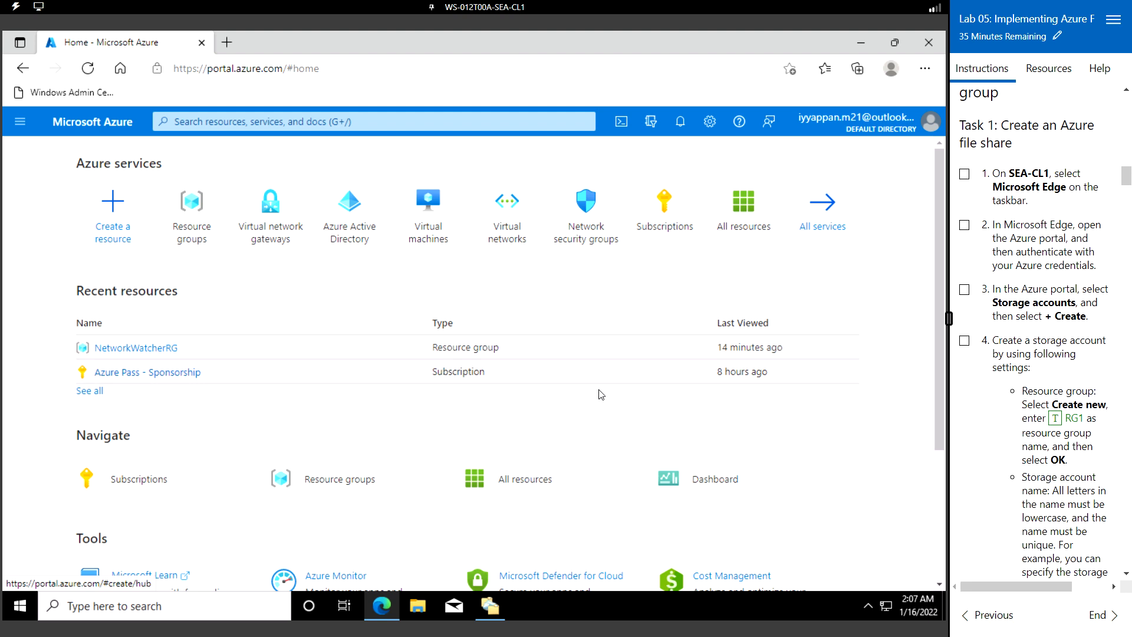
click(352, 121)
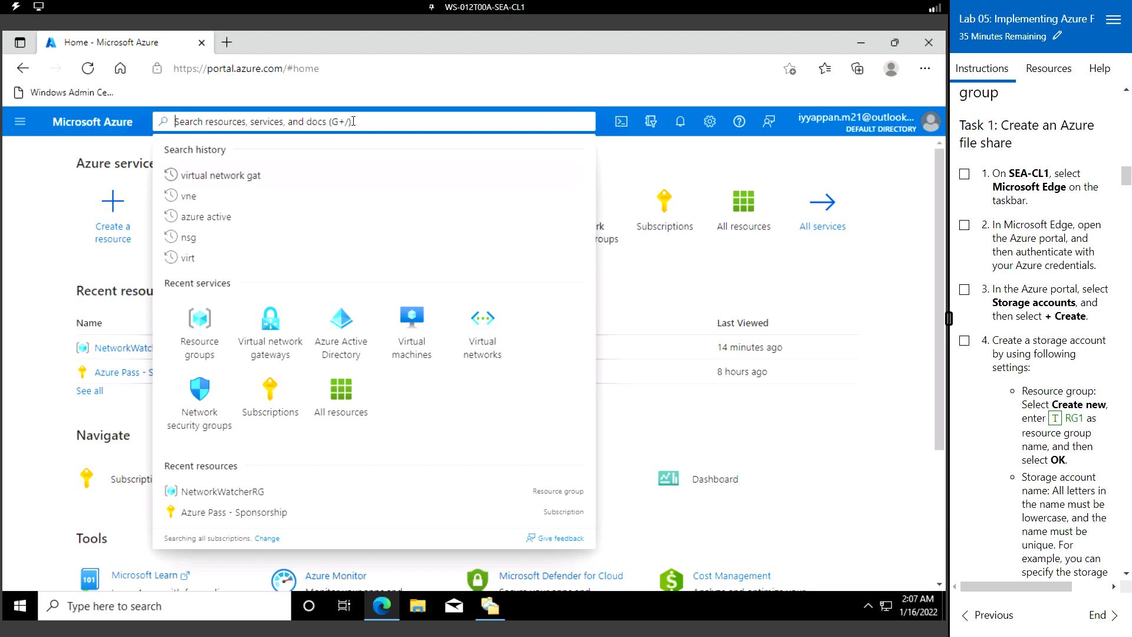
text(storage)
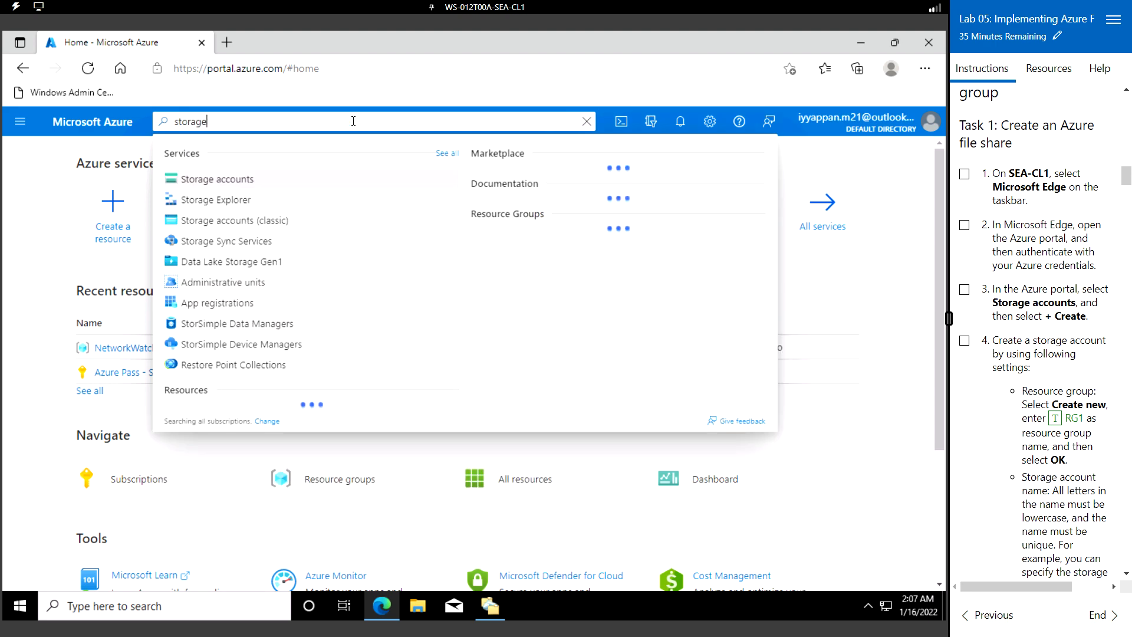
text( accou)
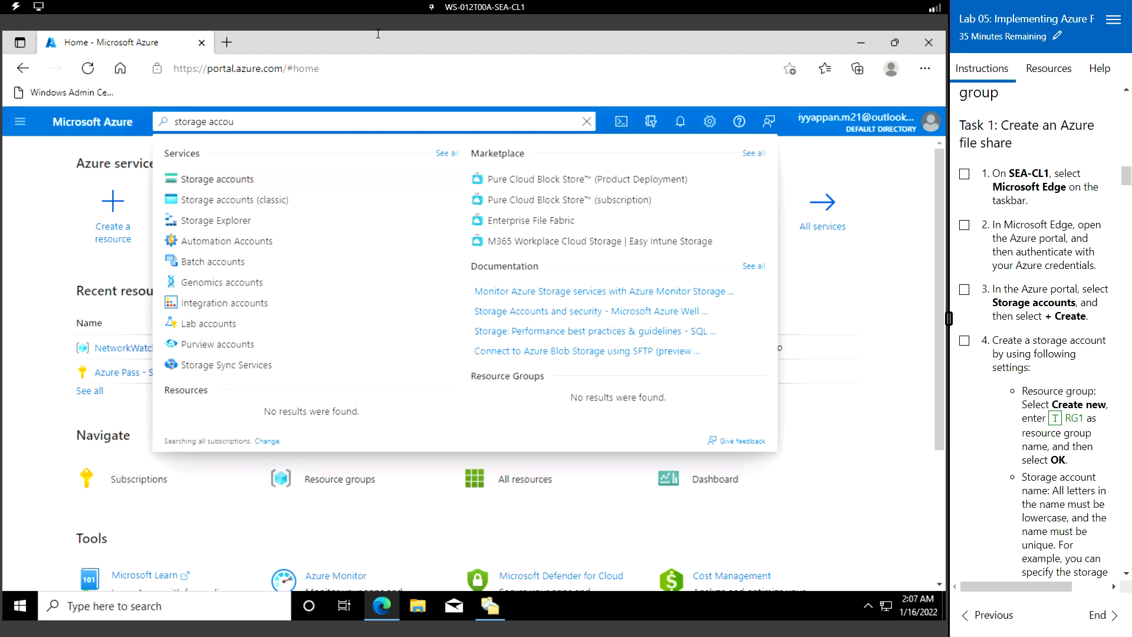
click(287, 178)
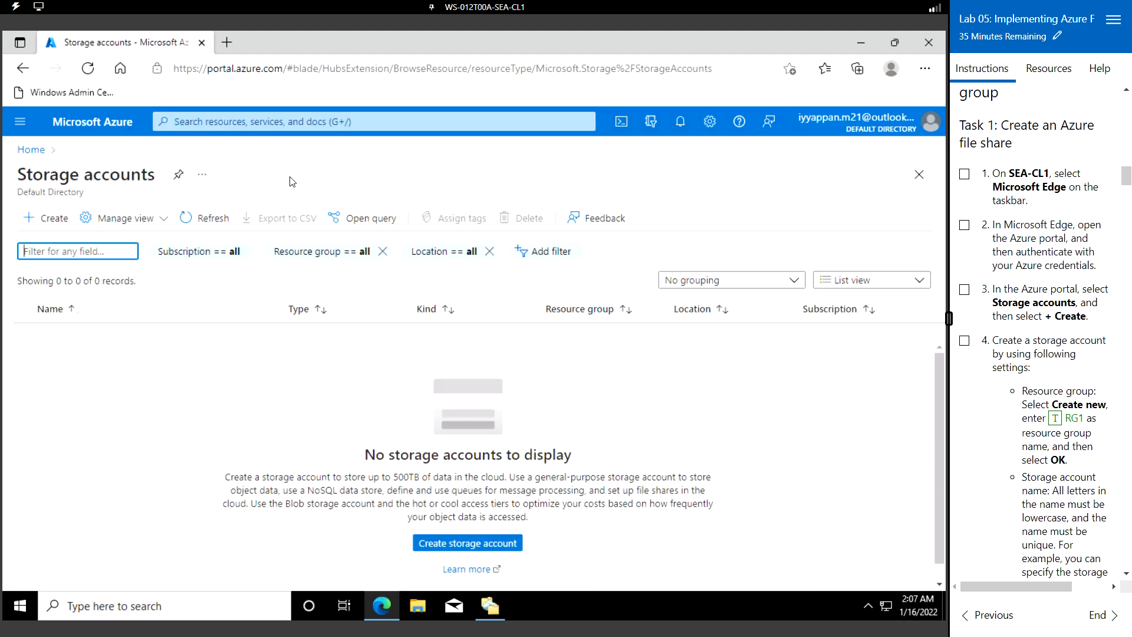
- Start creating a storage account and assign it a new resource group named RG1
click(51, 219)
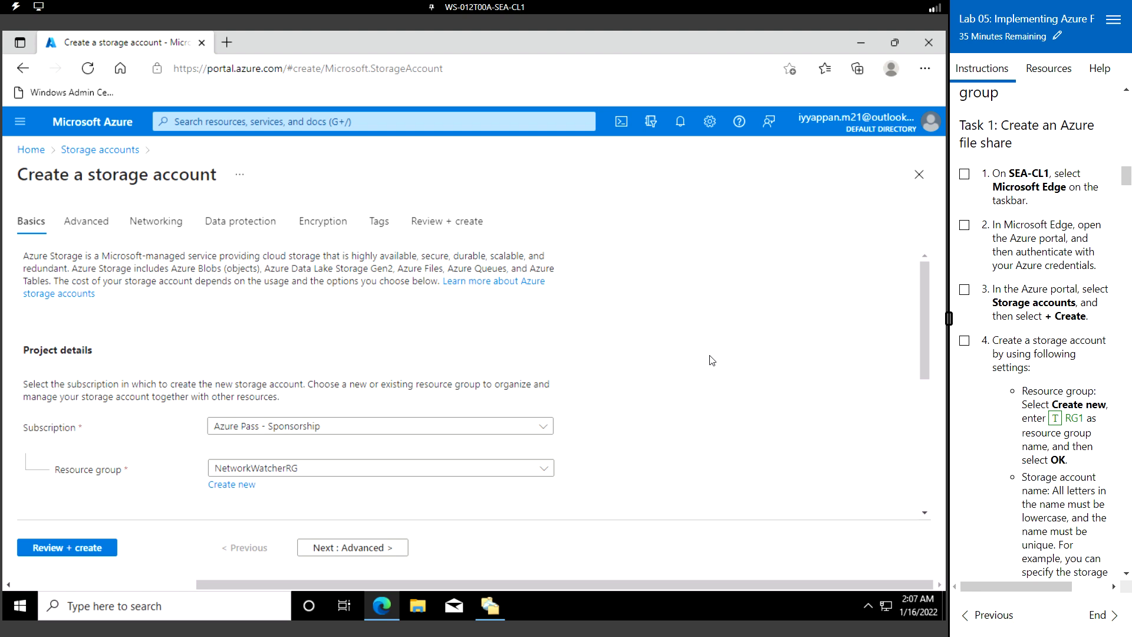
scroll(712, 360, down, 2)
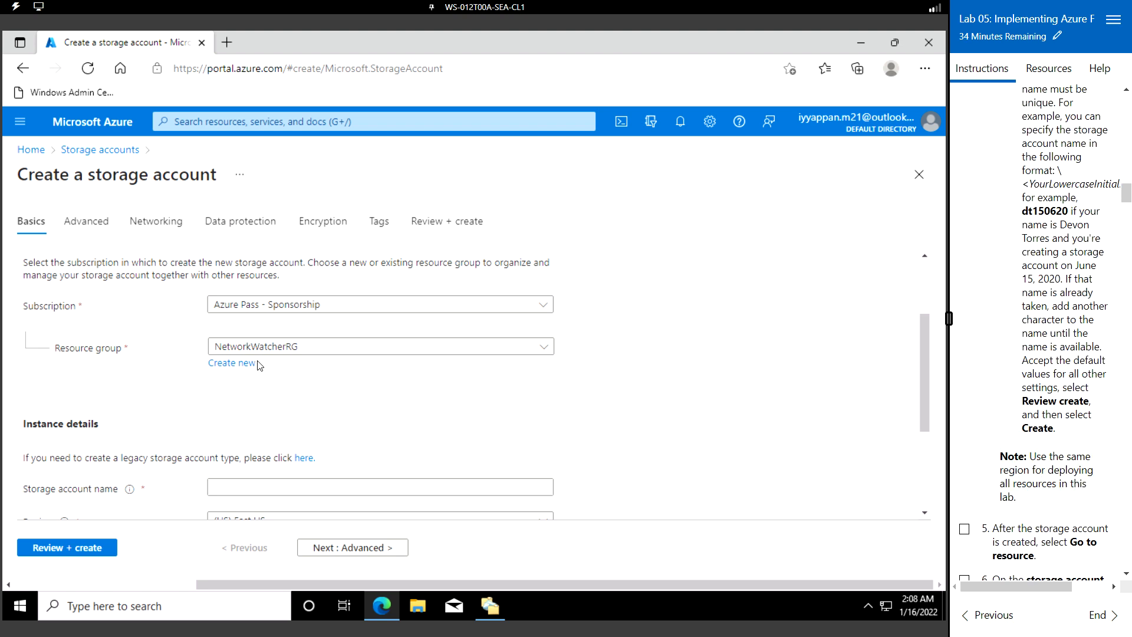
click(237, 365)
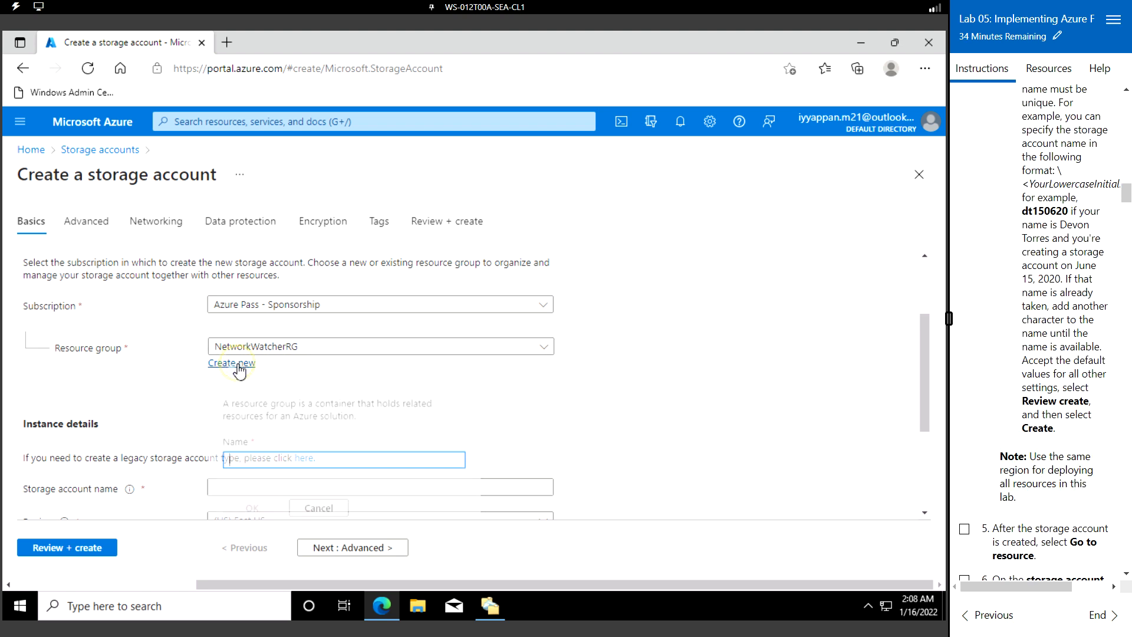
text(R)
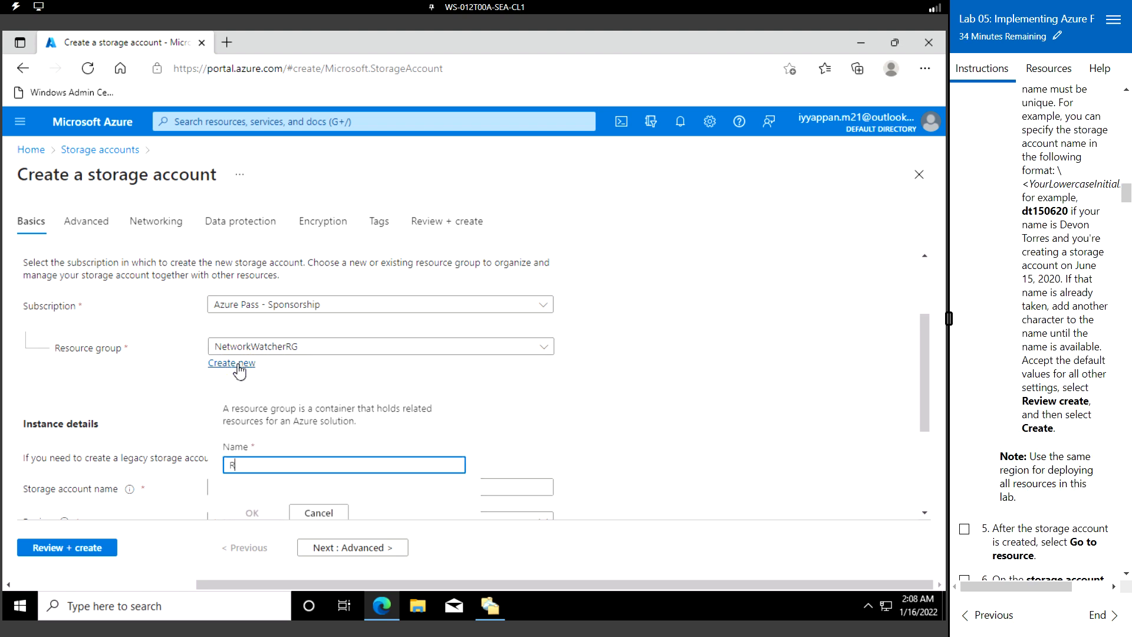
text(G1)
click(253, 513)
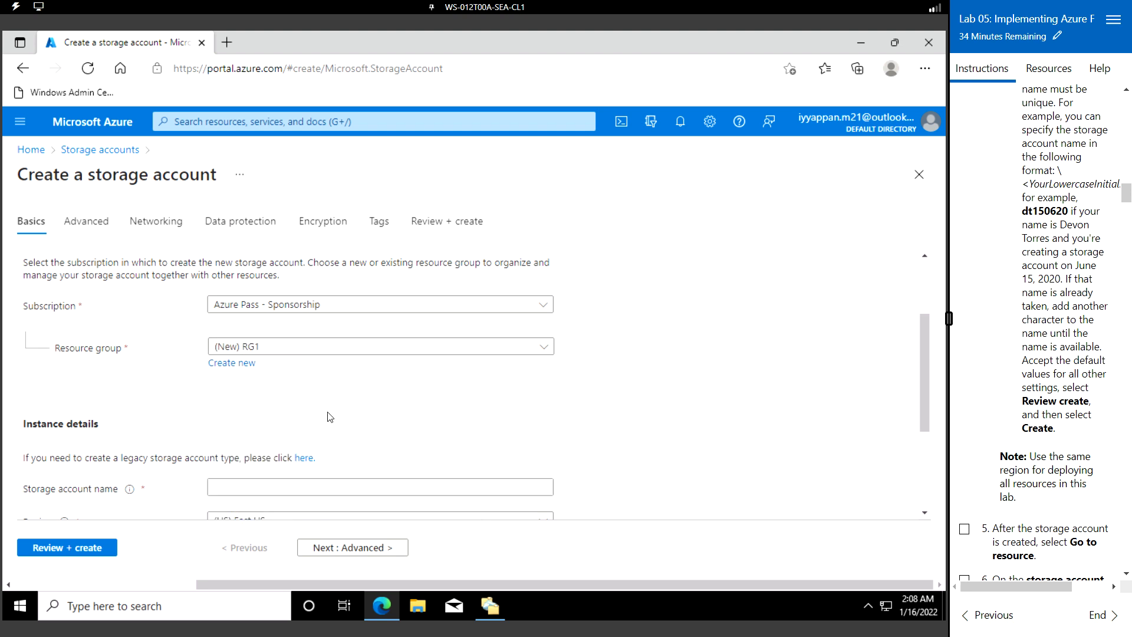
- Name the storage account acomputergurustoraccount, keep the default settings, and validate and deploy it
scroll(330, 417, down, 2)
click(251, 360)
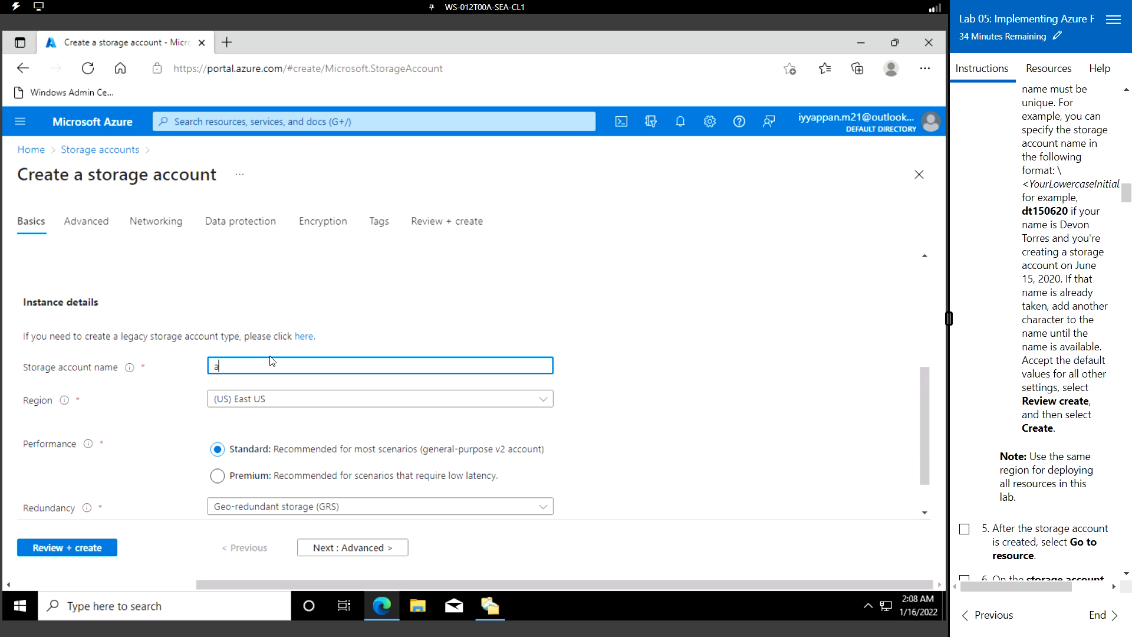
text(computergurustoraccount01)
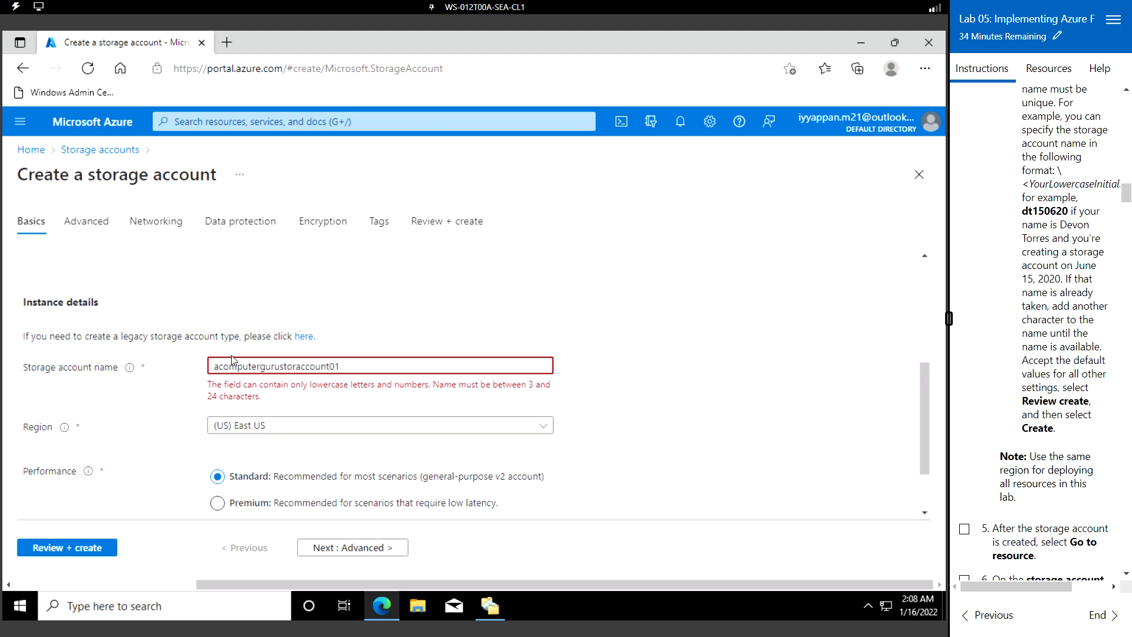
key(BackSpace)
key(BackSpace)
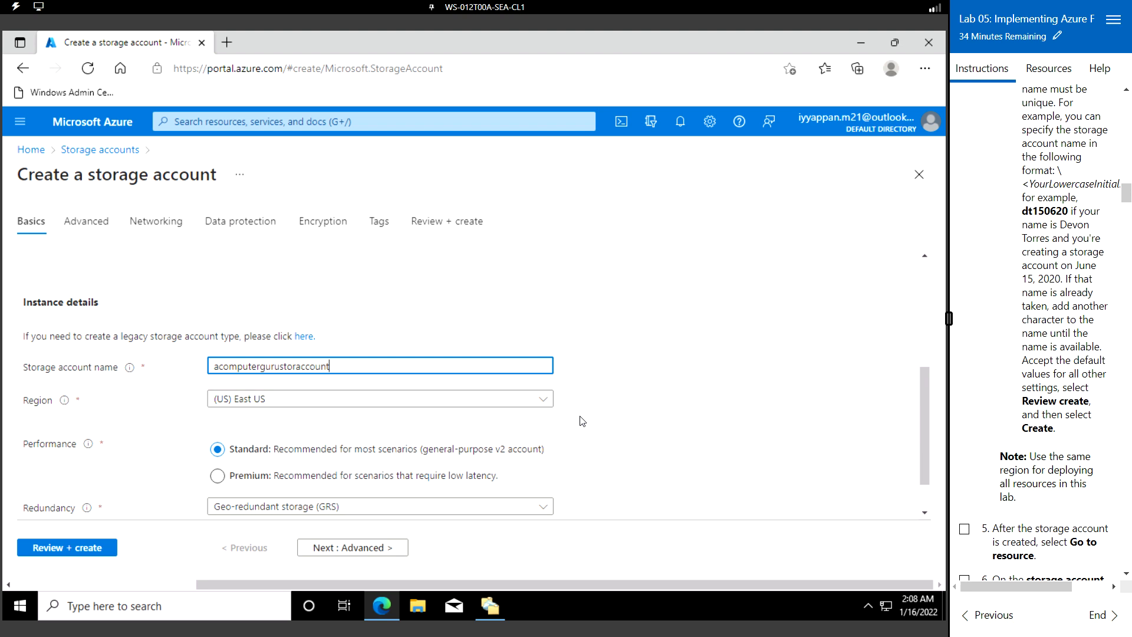
scroll(582, 421, down, 1)
click(98, 548)
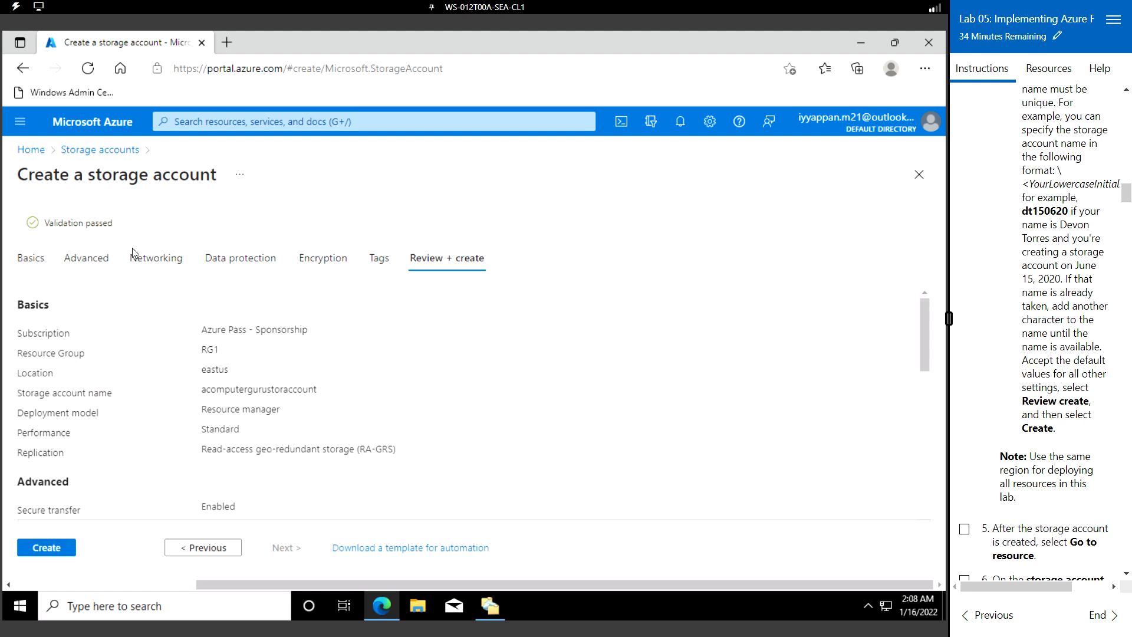
click(47, 545)
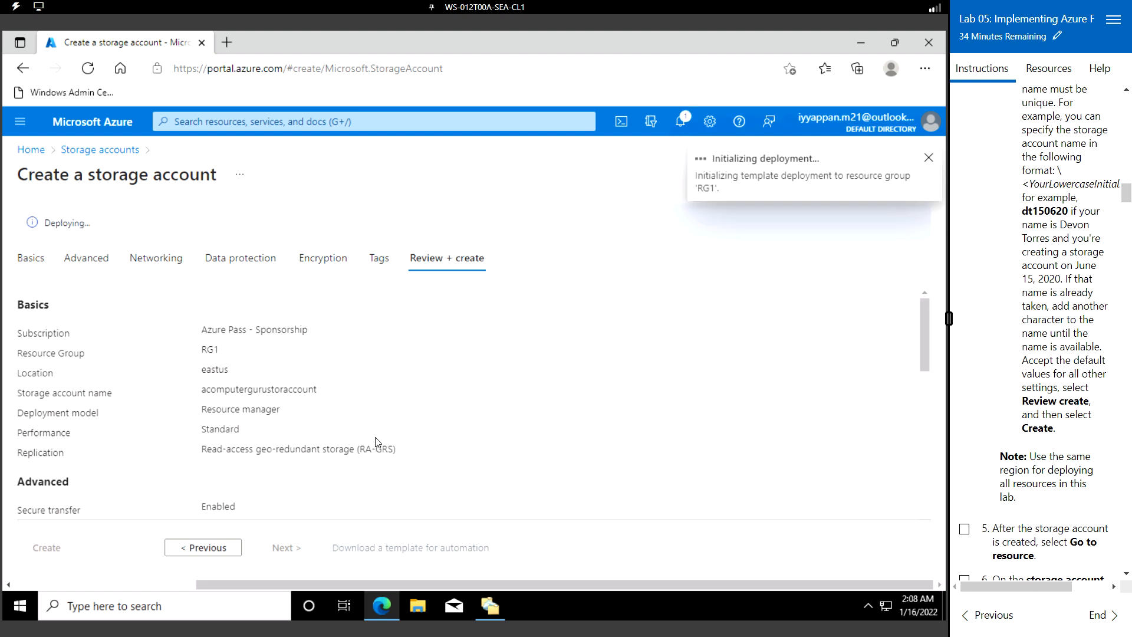
- Read the lab instructions on file shares while the deployment runs, and open the new storage account's file shares
scroll(994, 296, down, 5)
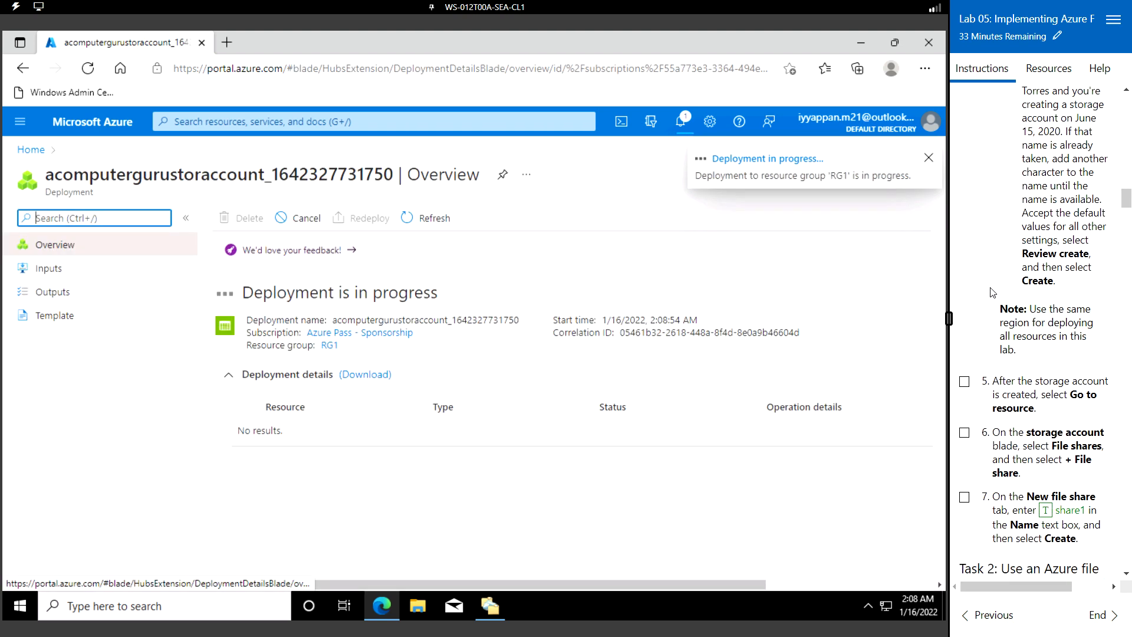
scroll(992, 286, down, 5)
scroll(991, 277, down, 2)
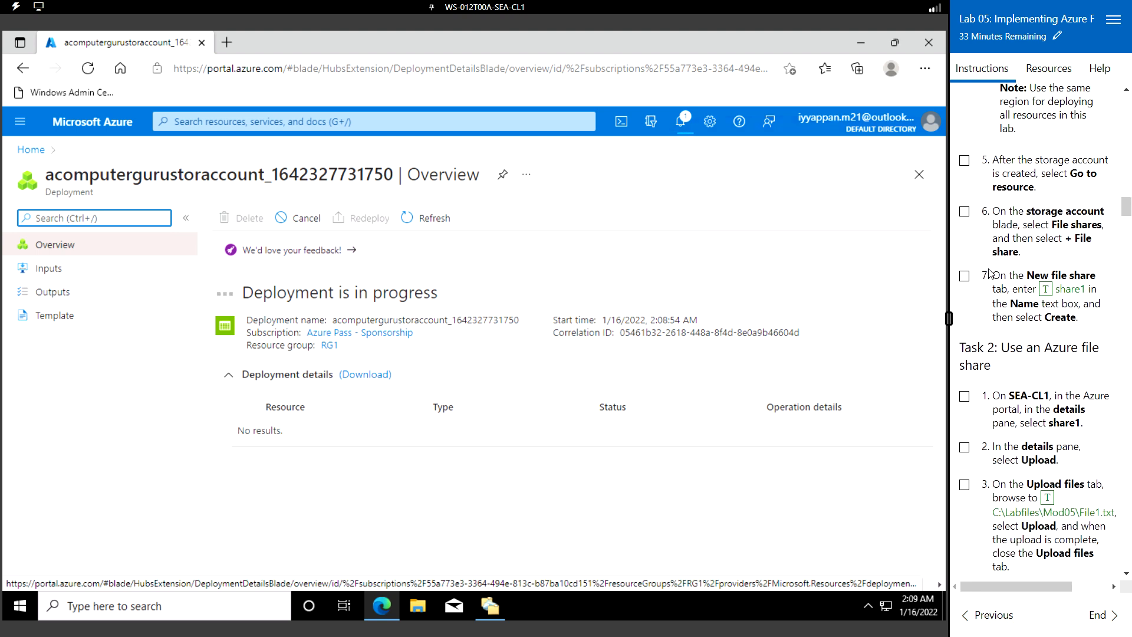
scroll(991, 273, down, 2)
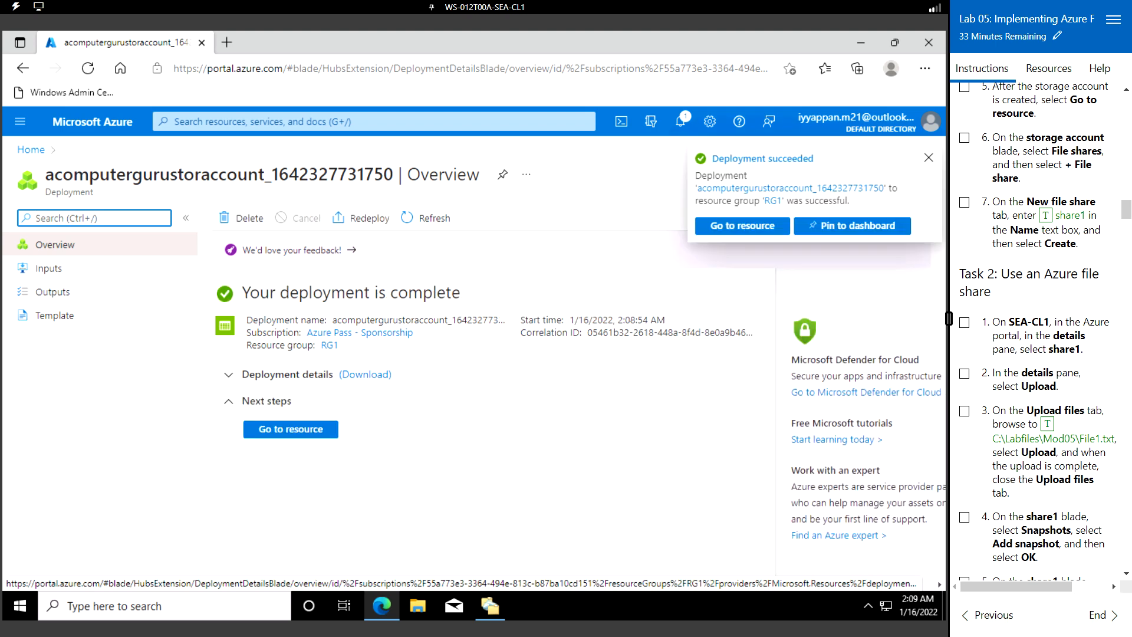
click(302, 431)
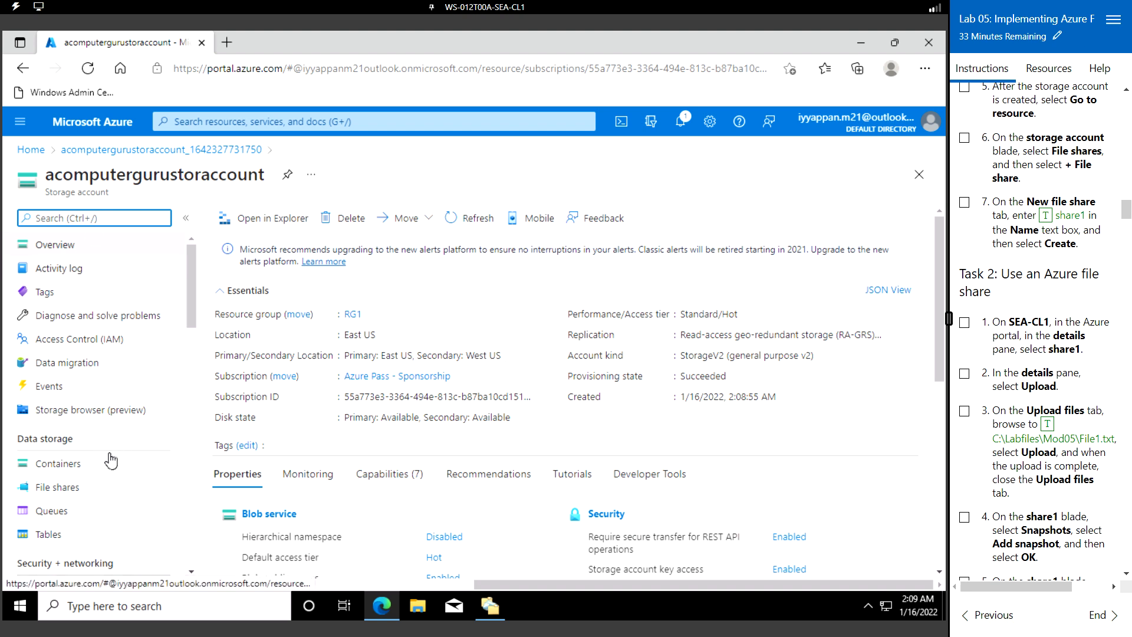
click(71, 489)
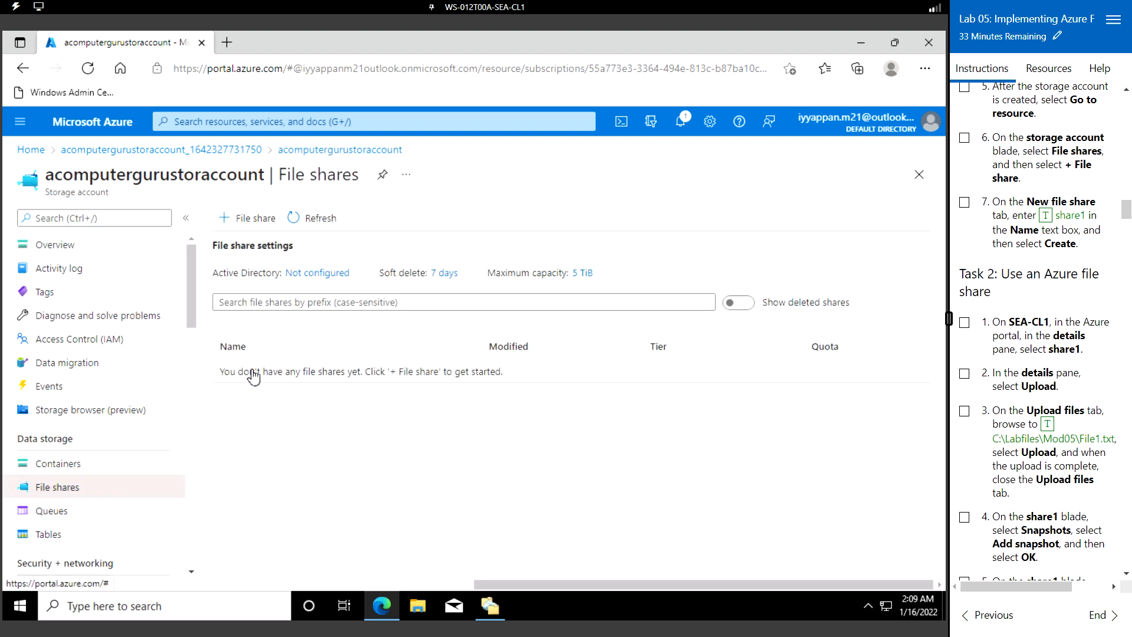
- Create a file share named fileshare1 with the Transaction optimized tier
click(255, 223)
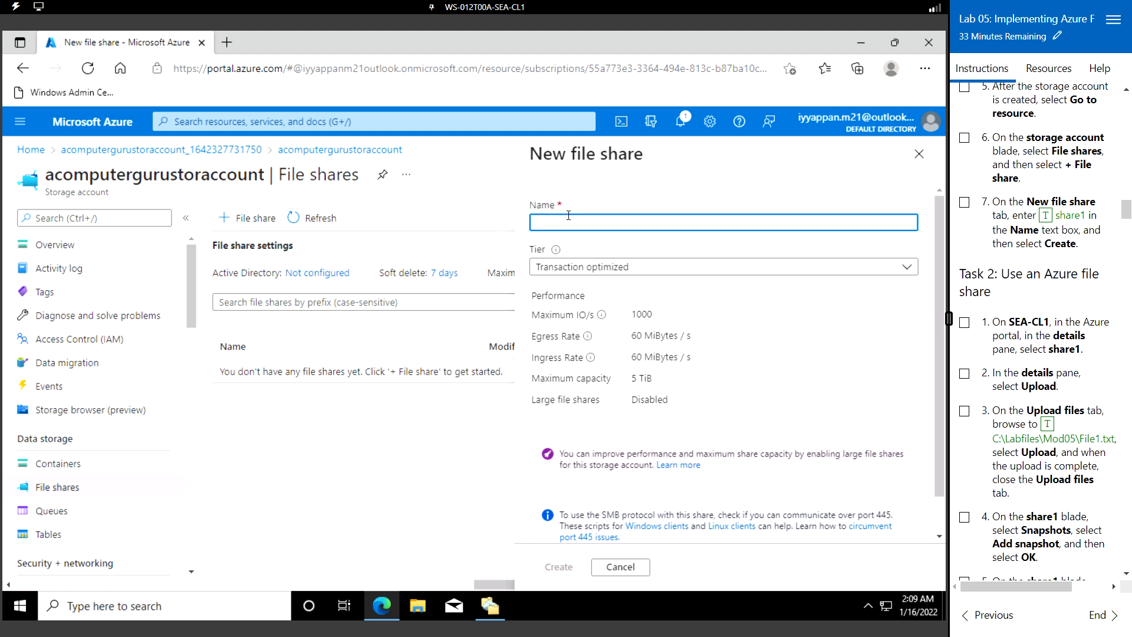
click(565, 218)
text(share1)
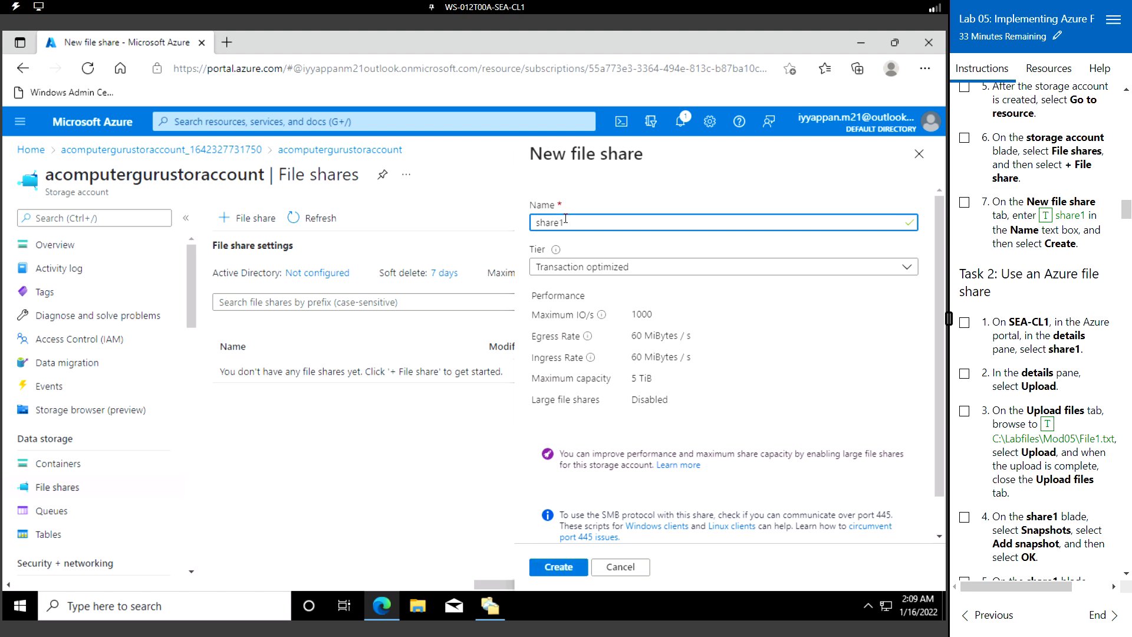
text(file)
click(569, 565)
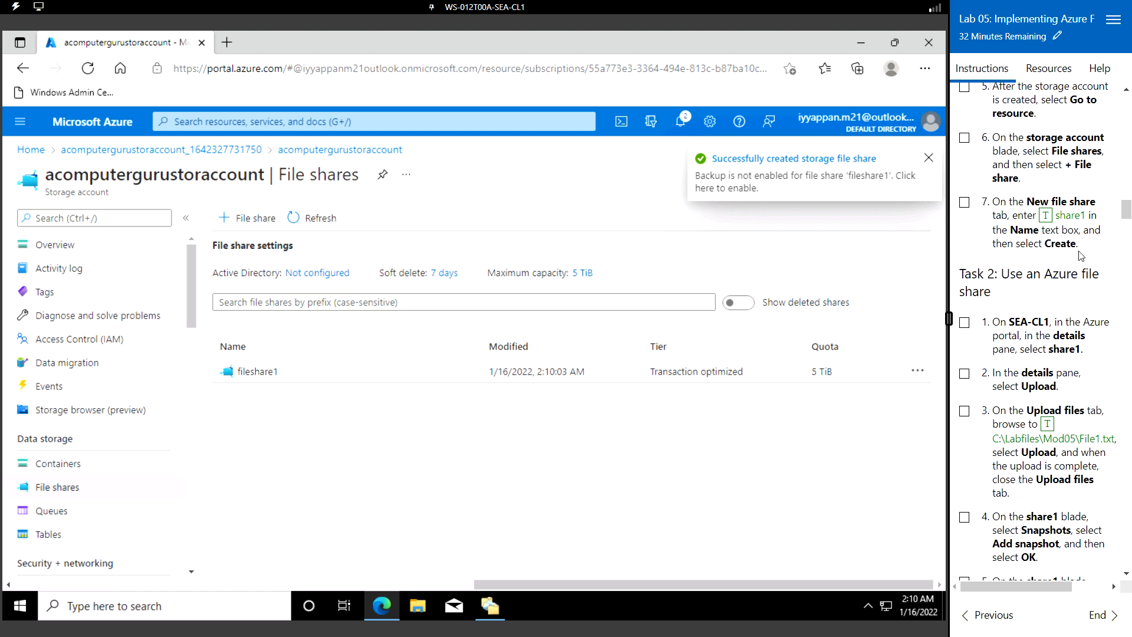
- Check the lab's Task 2 instructions and open fileshare1 from the storage account's file shares
scroll(1047, 333, down, 1)
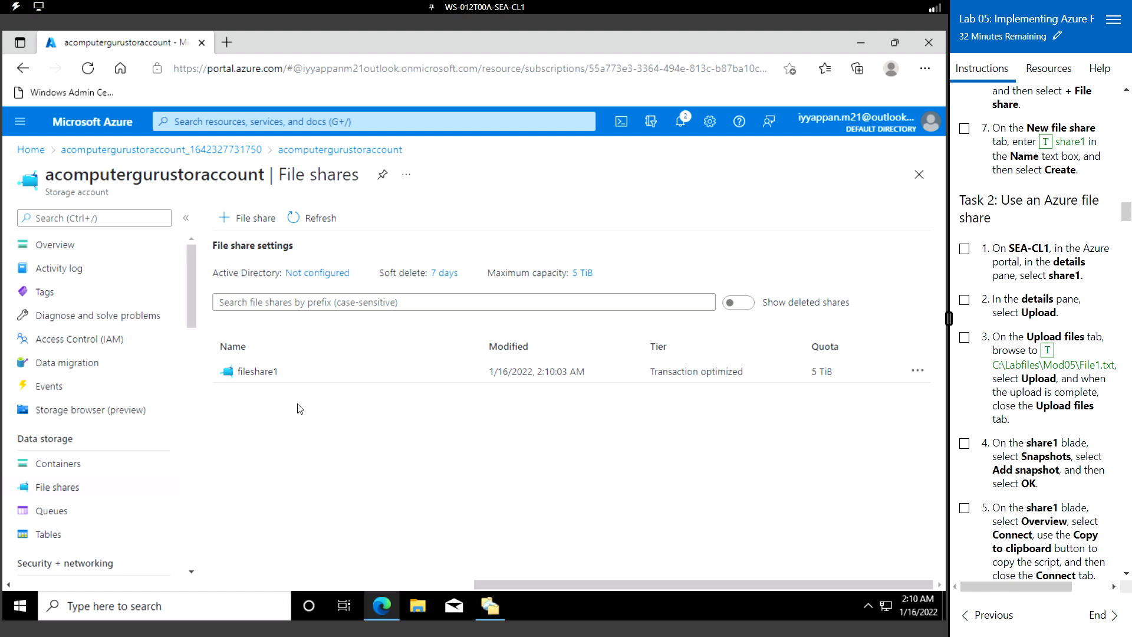
click(264, 373)
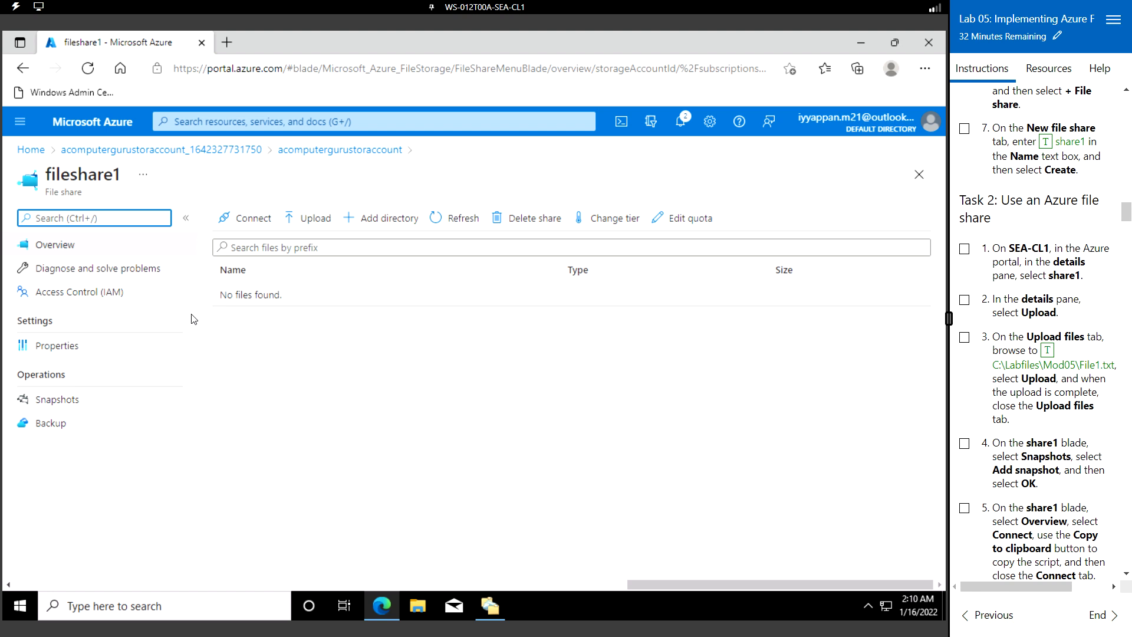
click(319, 152)
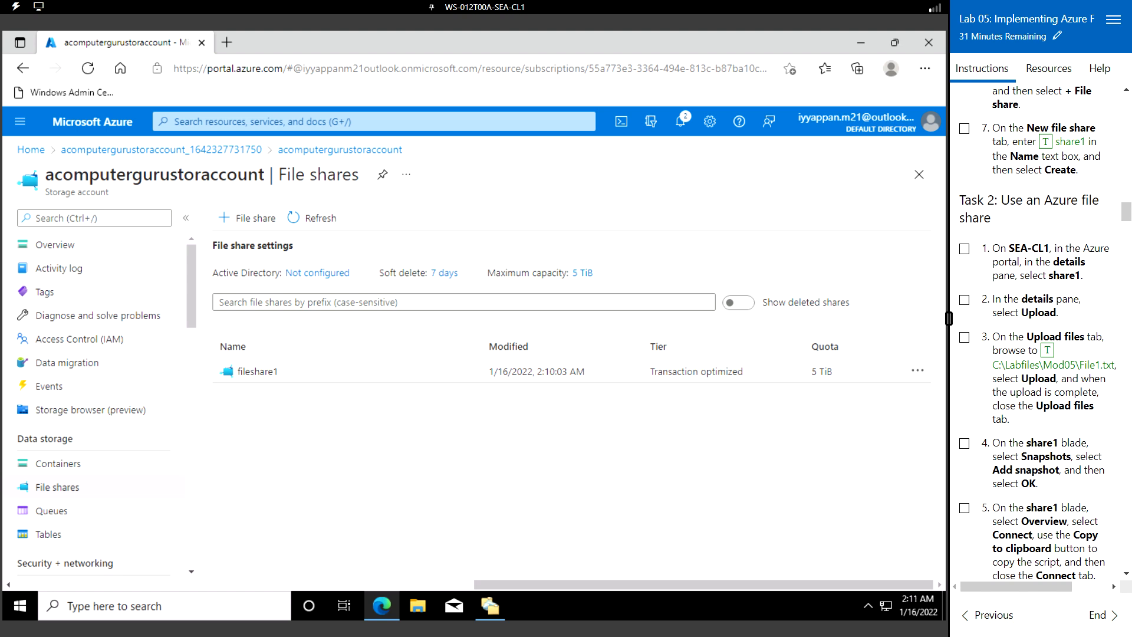
click(57, 487)
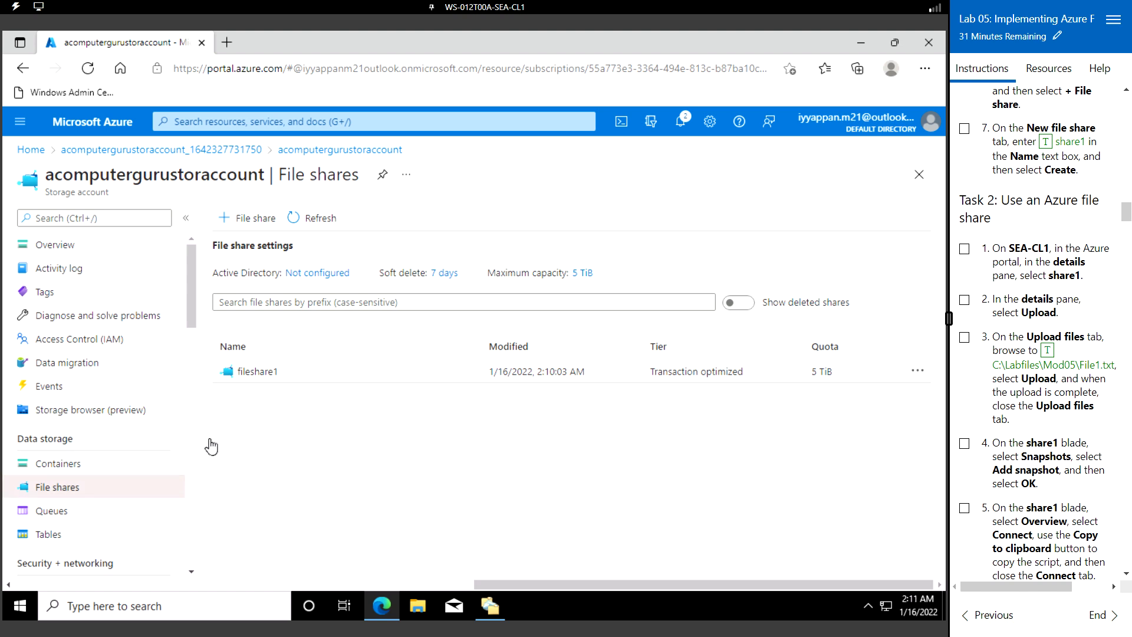
click(285, 376)
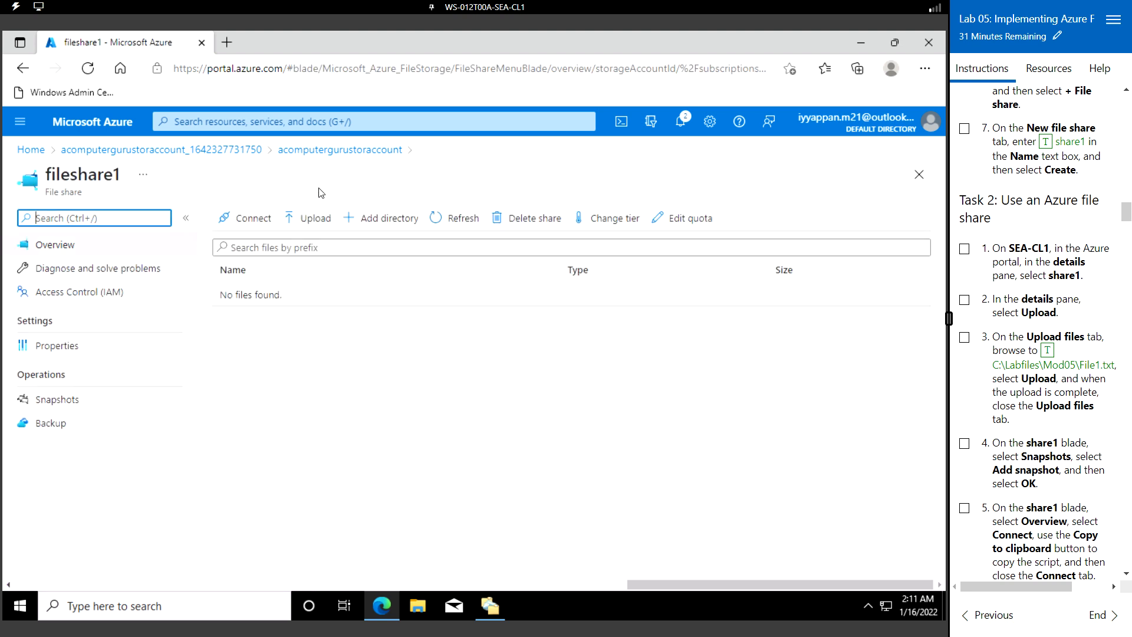
- Start an upload to fileshare1 and browse to the C:\Labfiles\Mod05 folder for the source file
click(312, 230)
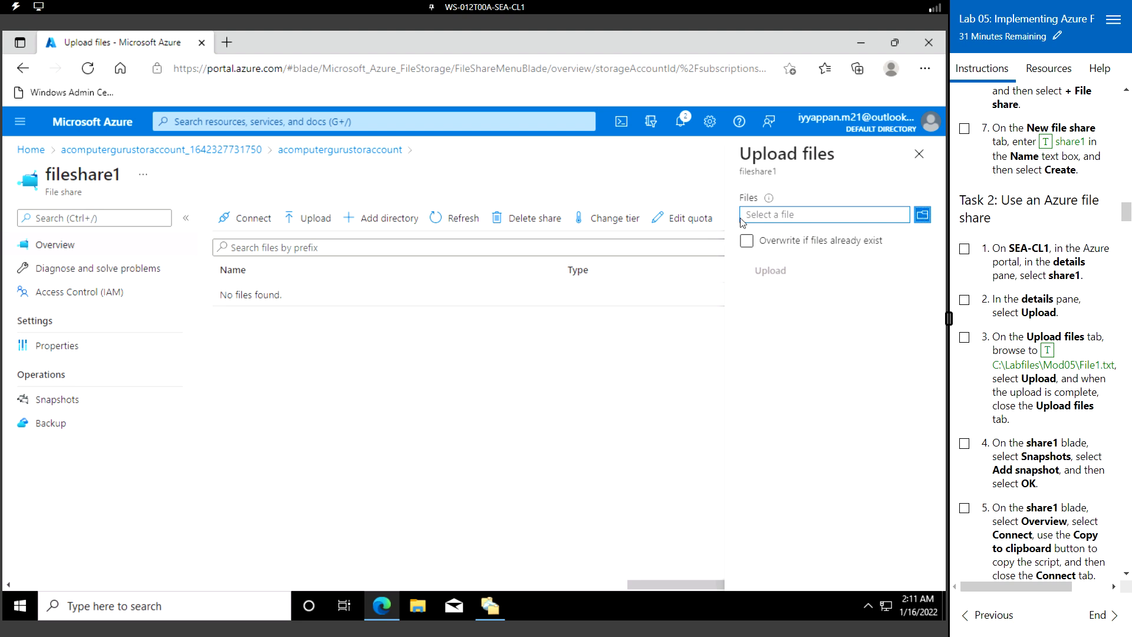
click(924, 218)
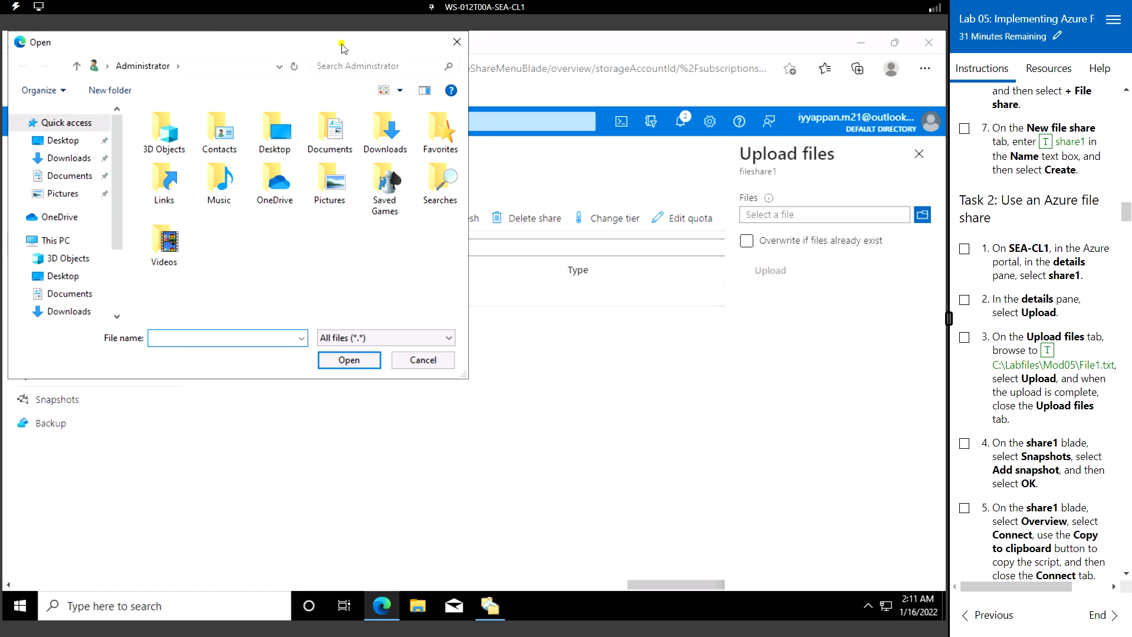
drag(342, 47, 426, 97)
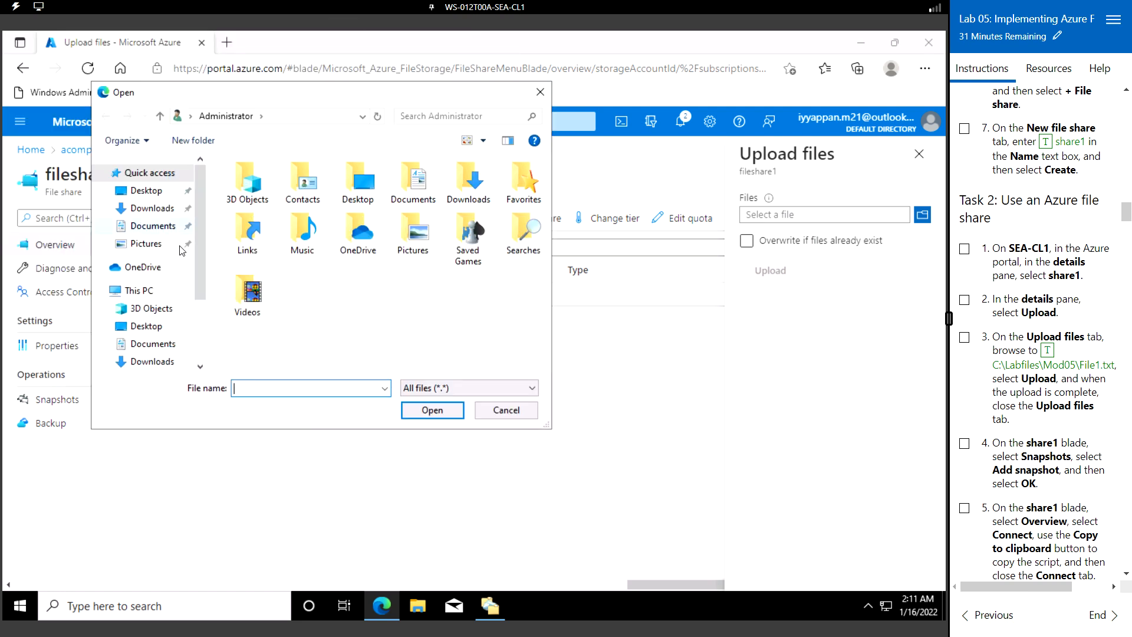
click(148, 291)
scroll(313, 289, down, 3)
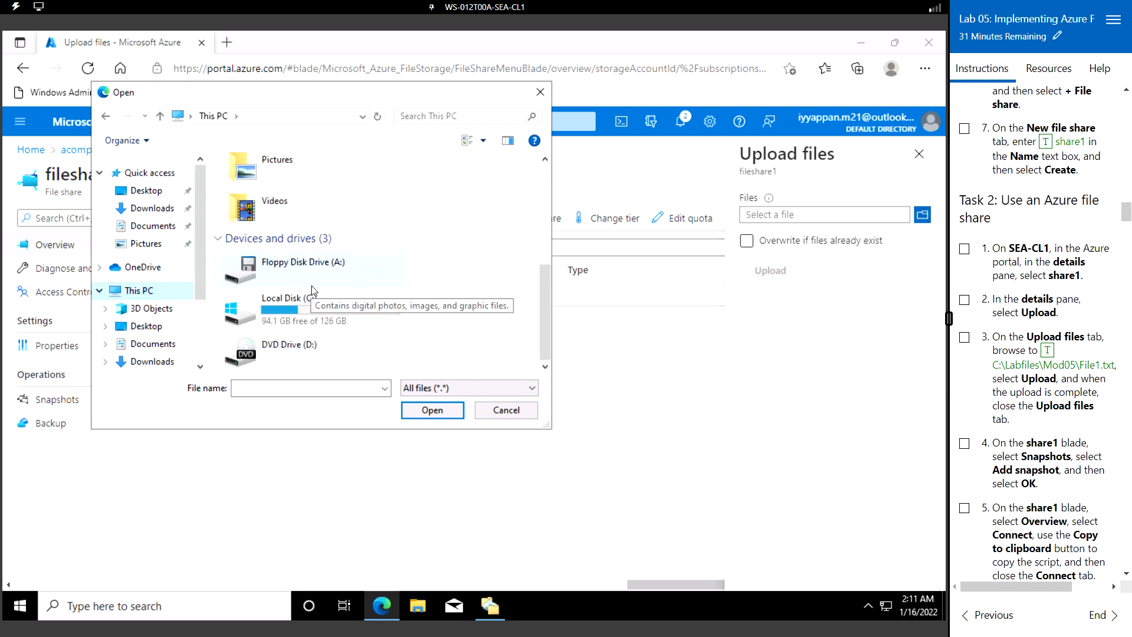
double_click(302, 298)
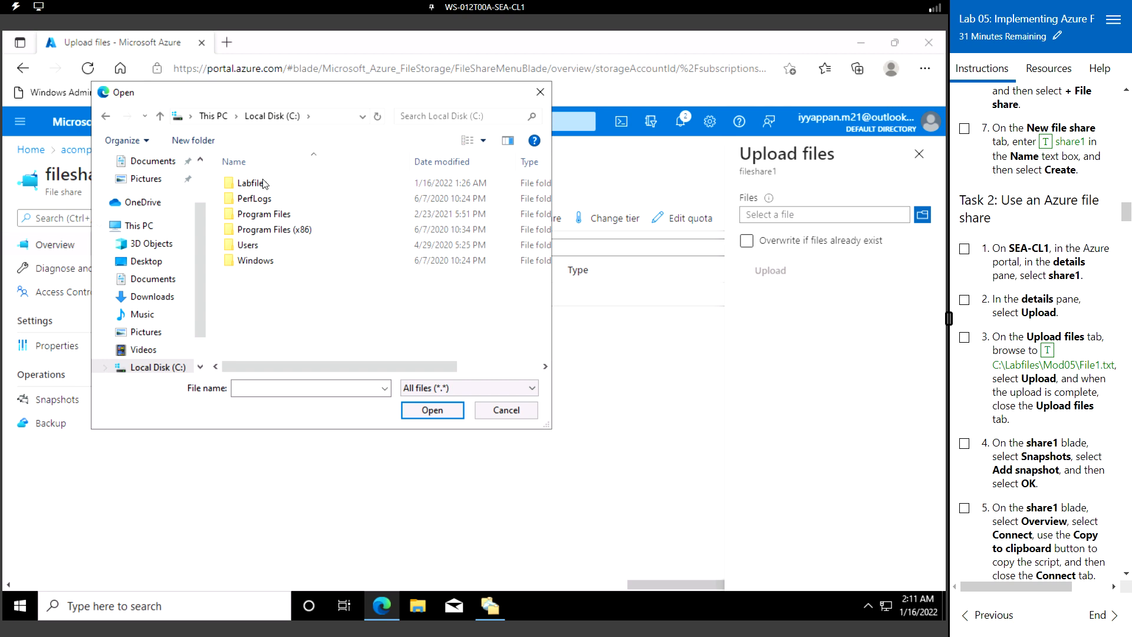
double_click(255, 183)
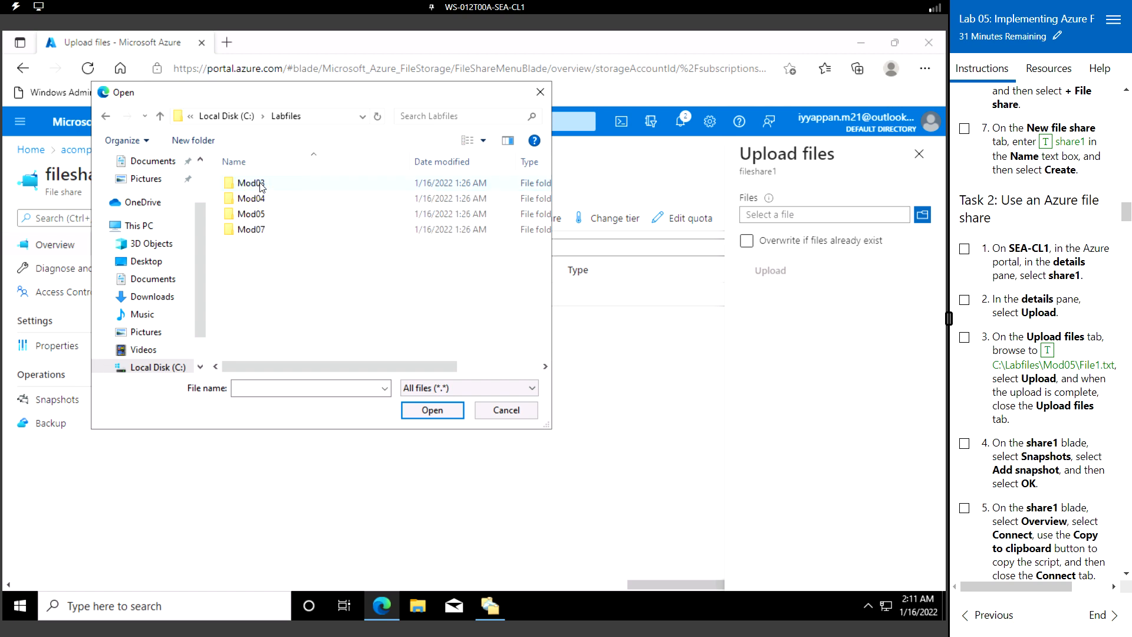
double_click(251, 214)
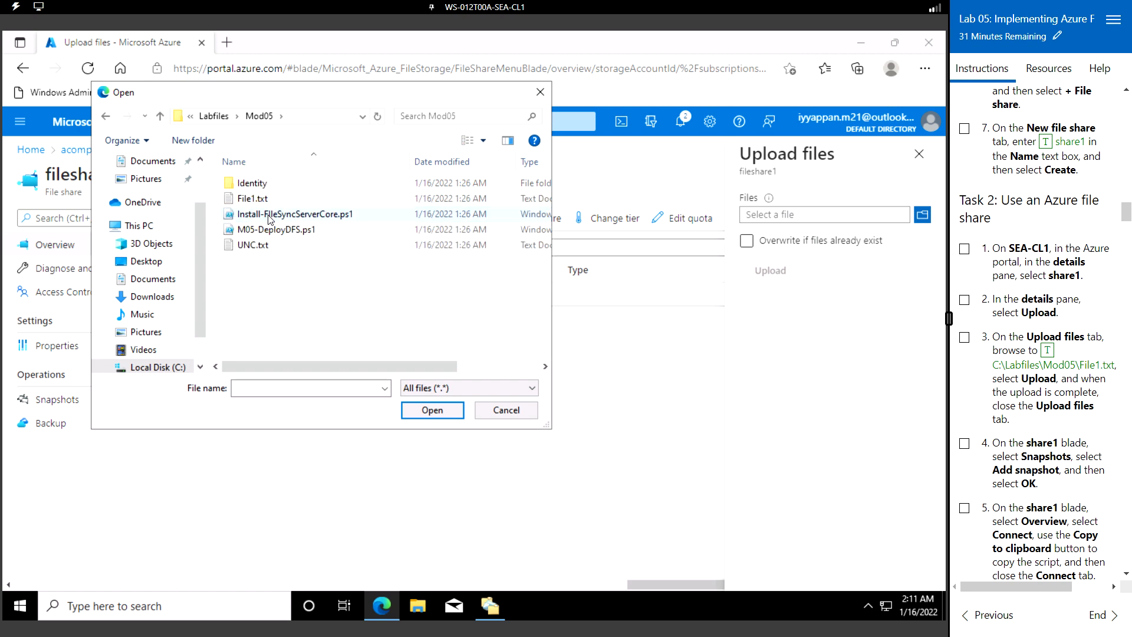
- Select File1.txt, open it to examine its contents, and close it again
click(270, 200)
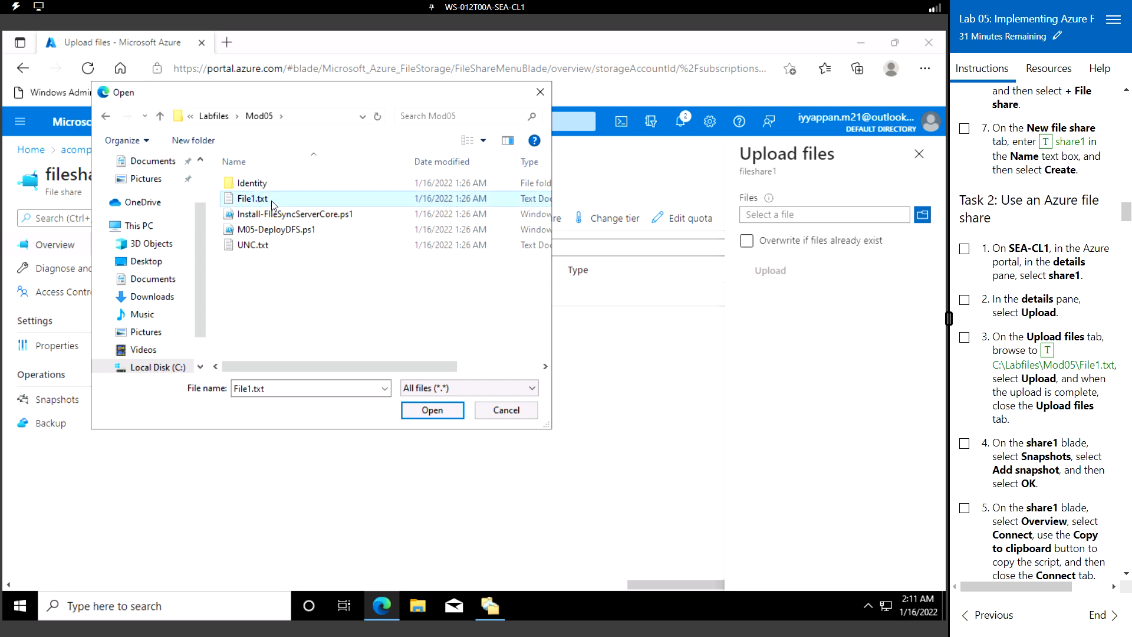
right_click(271, 205)
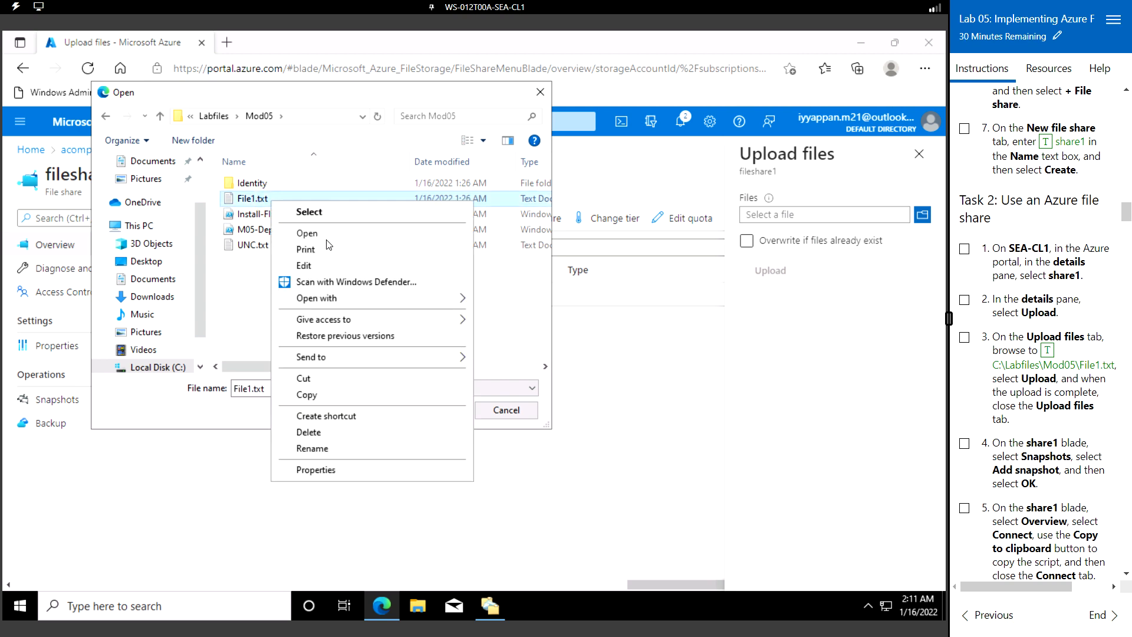
click(307, 234)
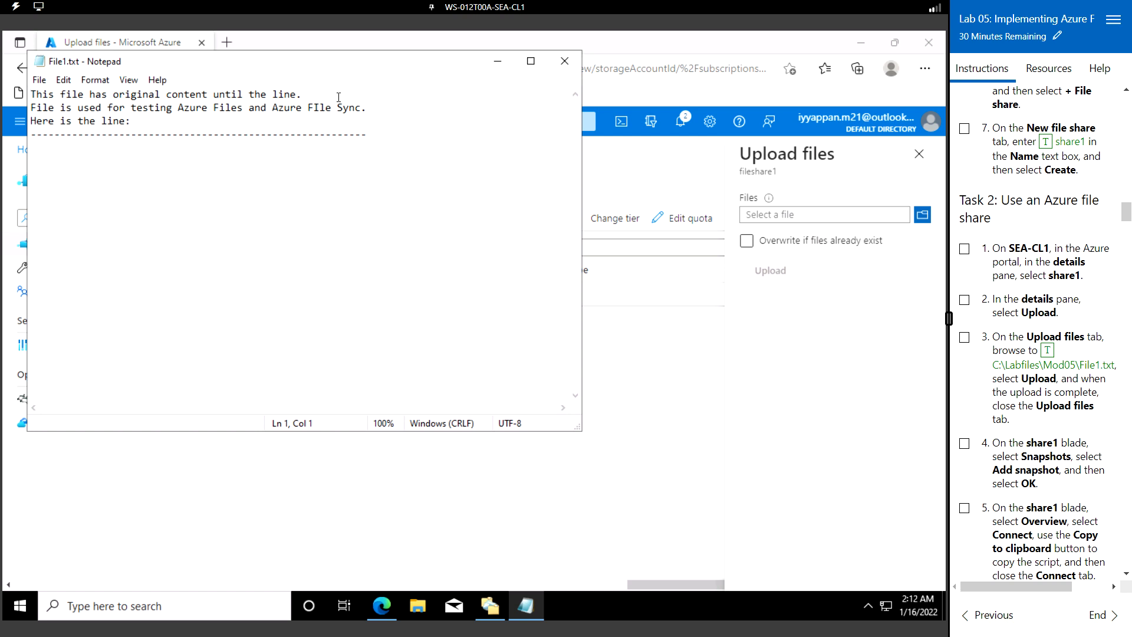
click(565, 61)
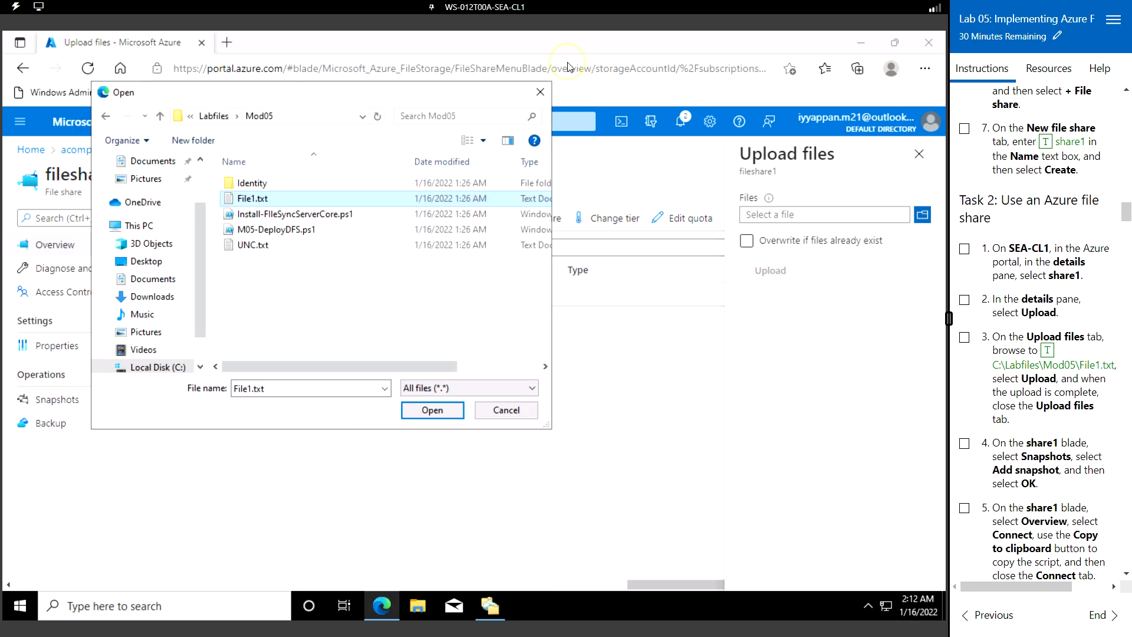
- Upload File1.txt to fileshare1 and close the Upload files pane
click(437, 410)
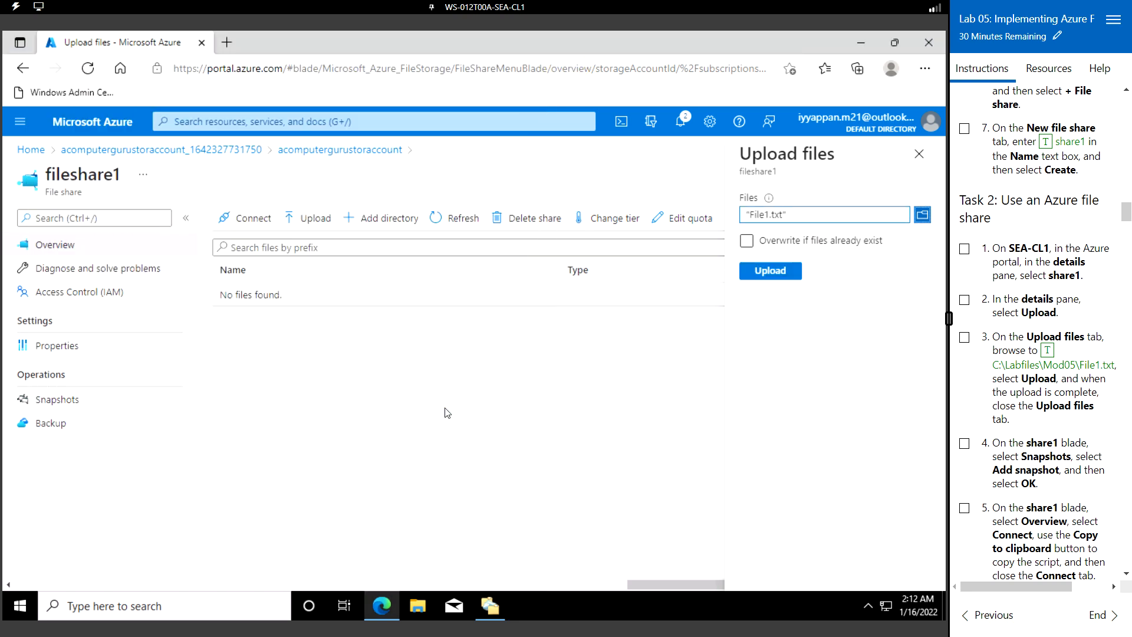
click(775, 271)
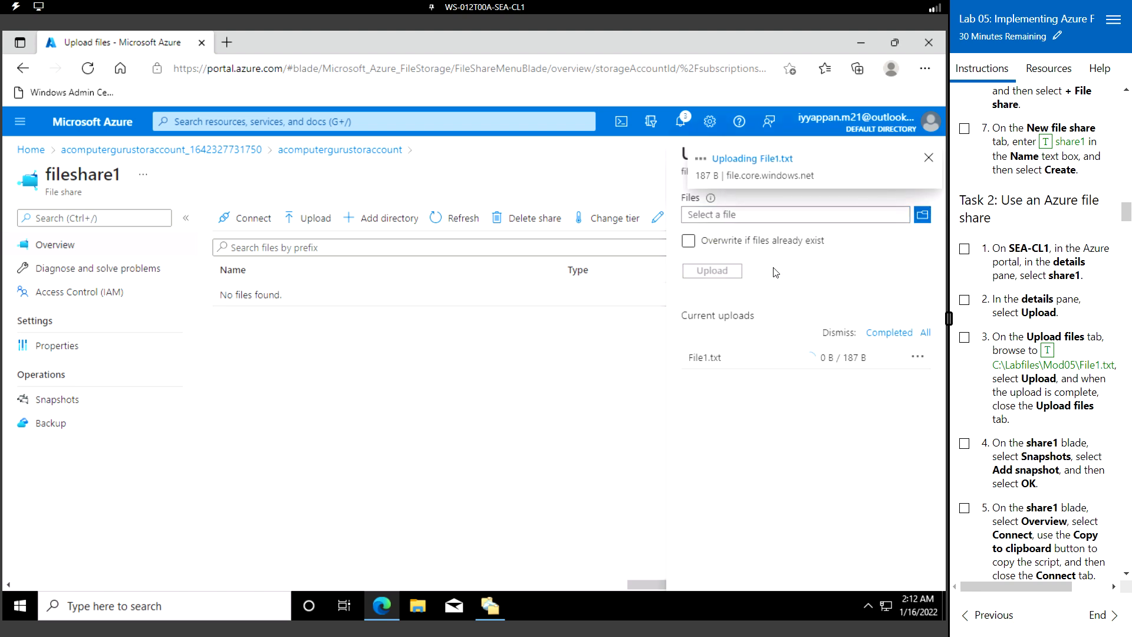
click(929, 158)
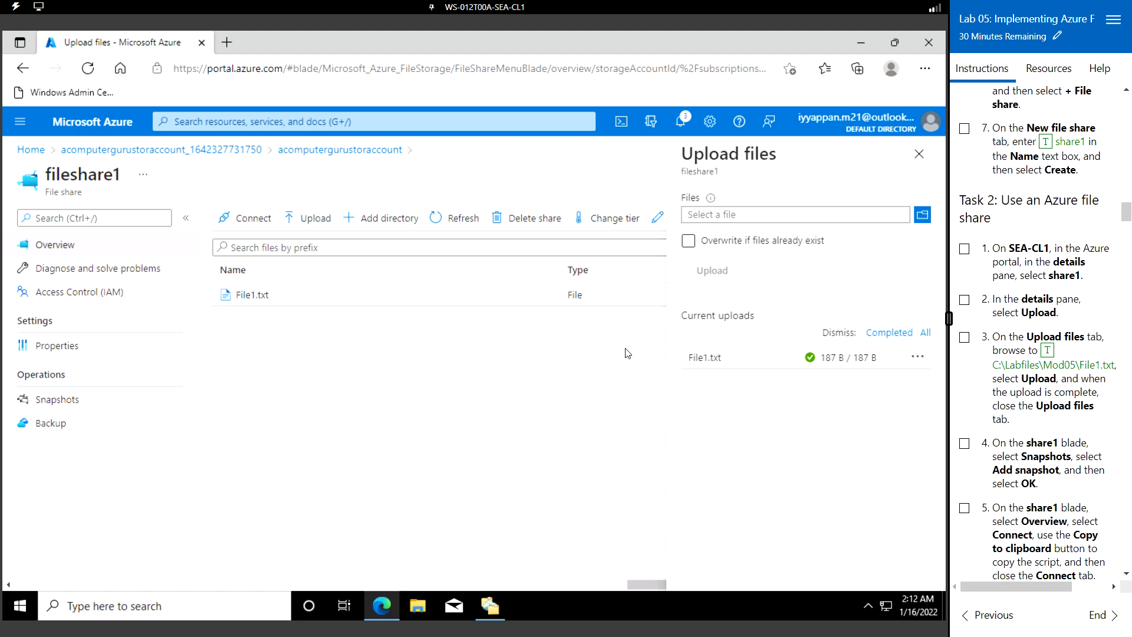
click(920, 158)
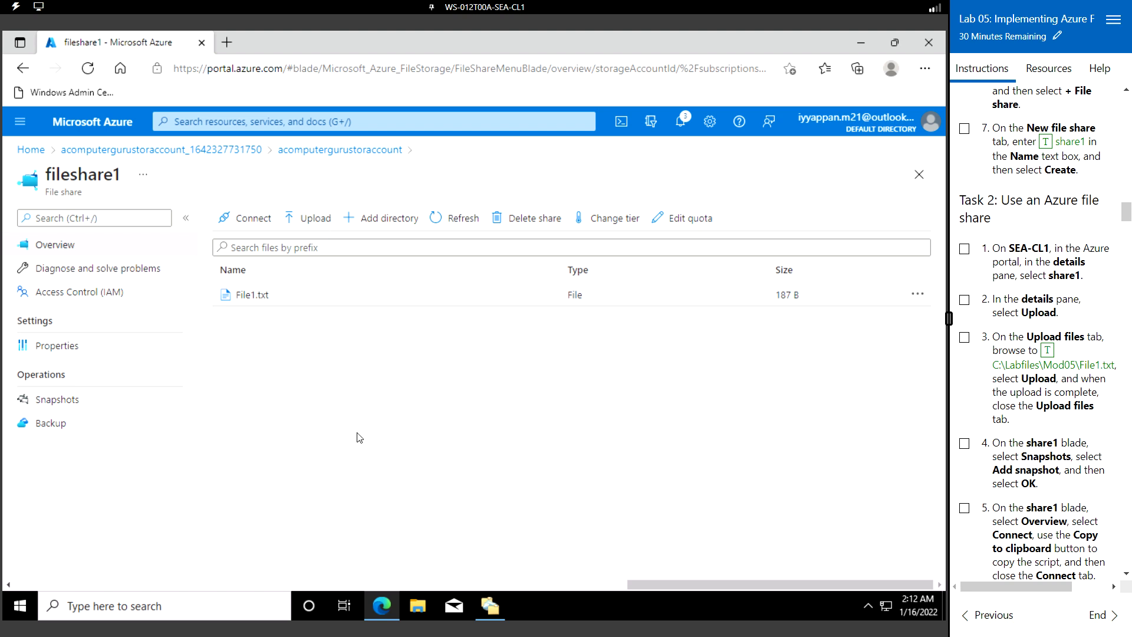
- Add a snapshot of fileshare1 without a comment
click(59, 401)
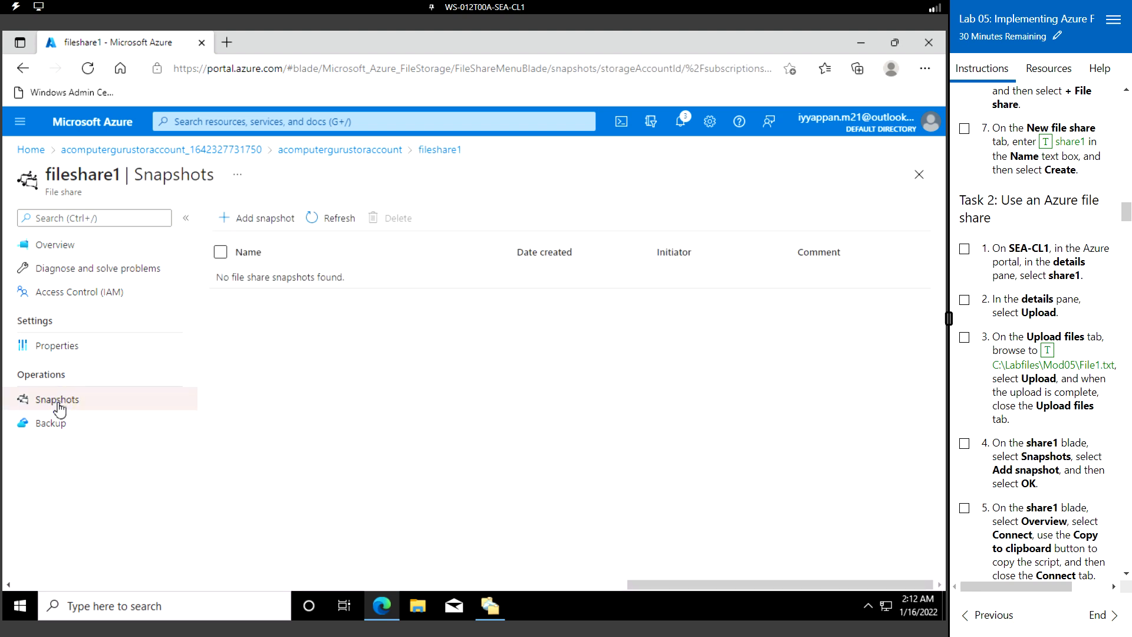
click(263, 222)
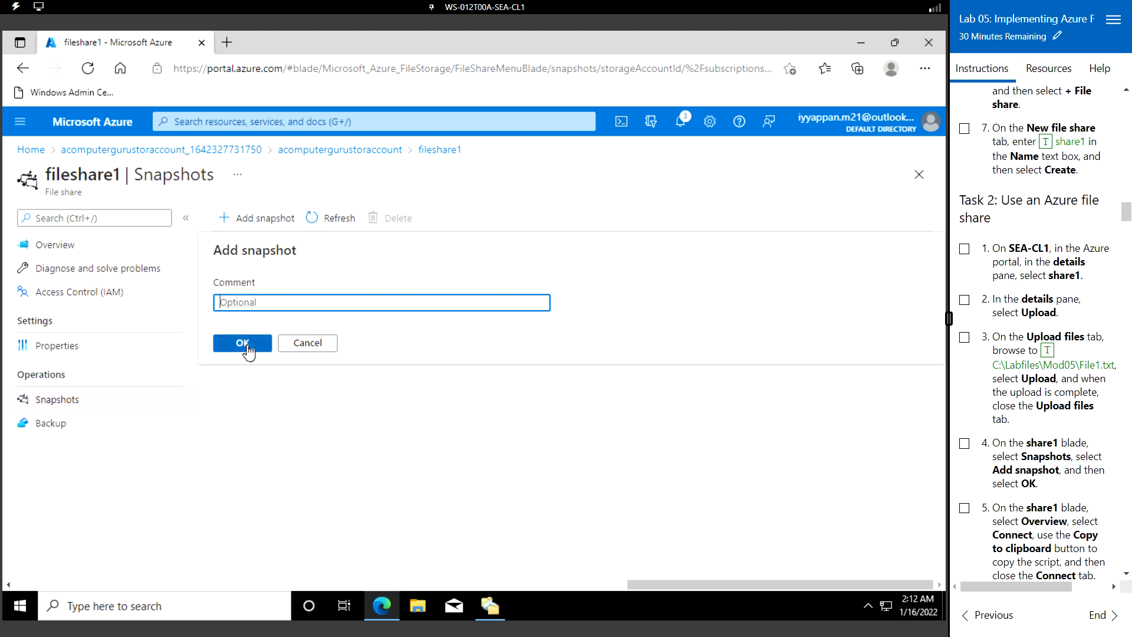
click(247, 344)
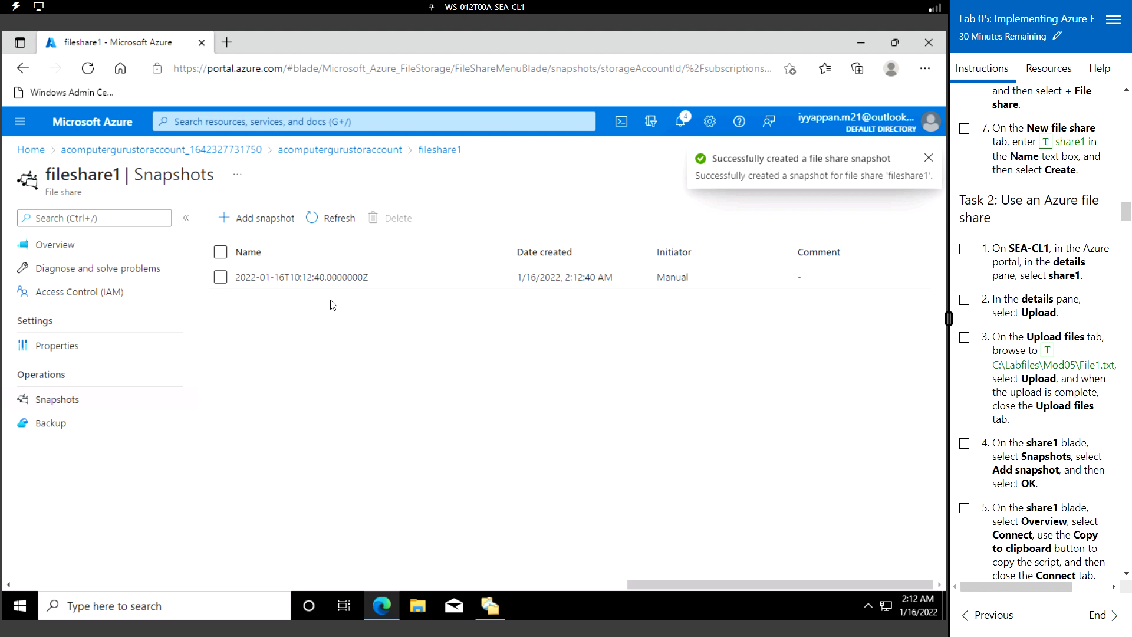
- Copy fileshare1's Windows connection script for drive letter Z with storage account key authentication, and close the Connect pane
click(73, 248)
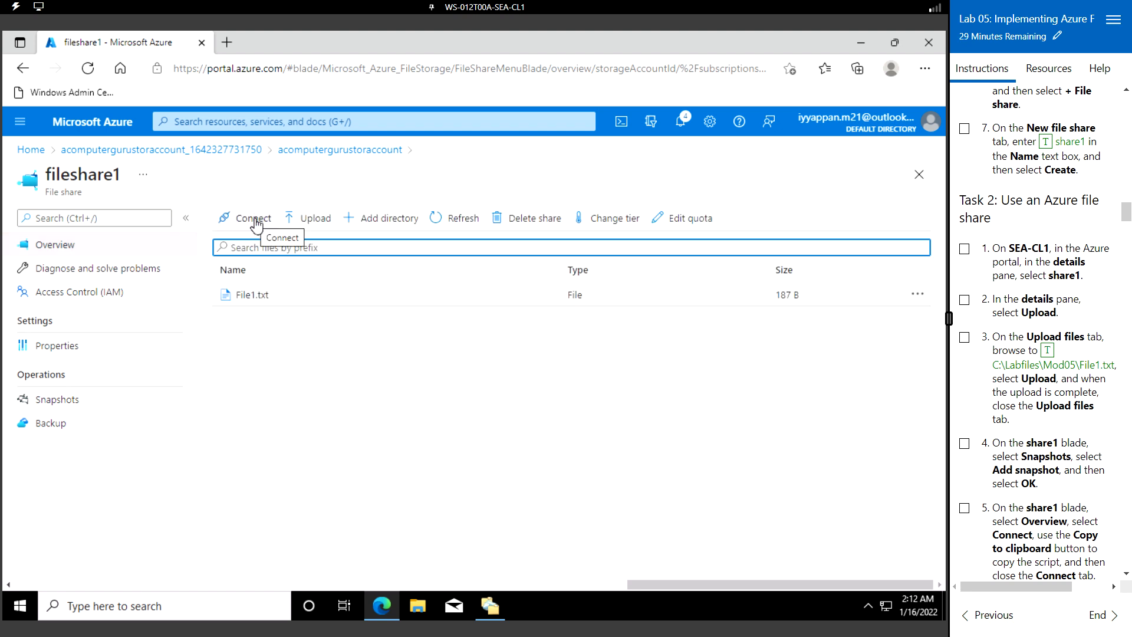
click(255, 222)
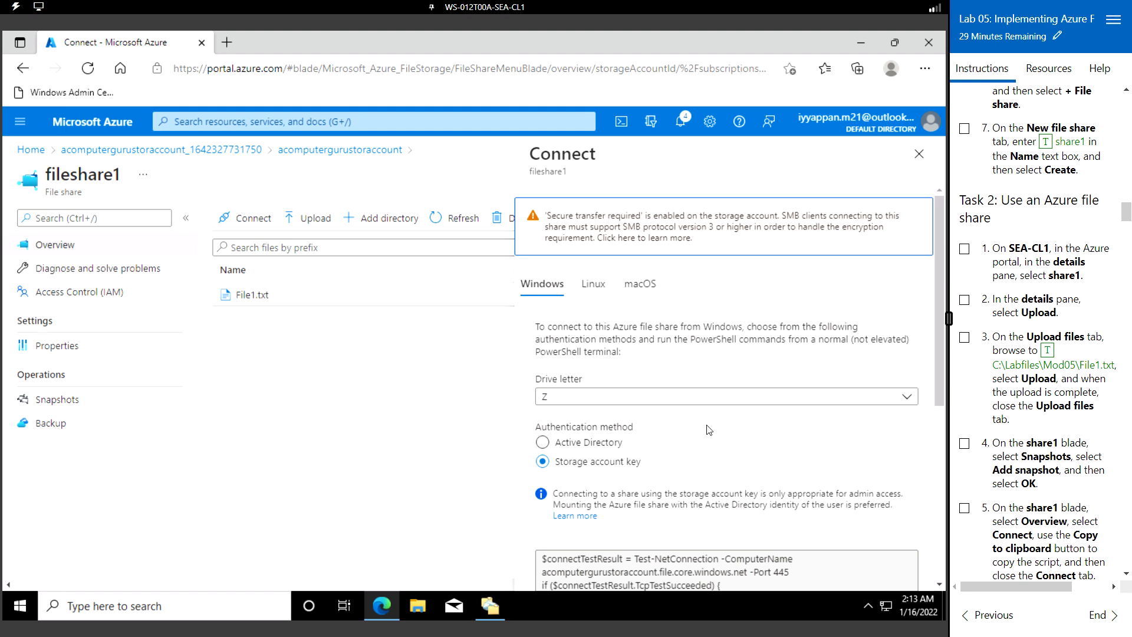
scroll(708, 430, down, 3)
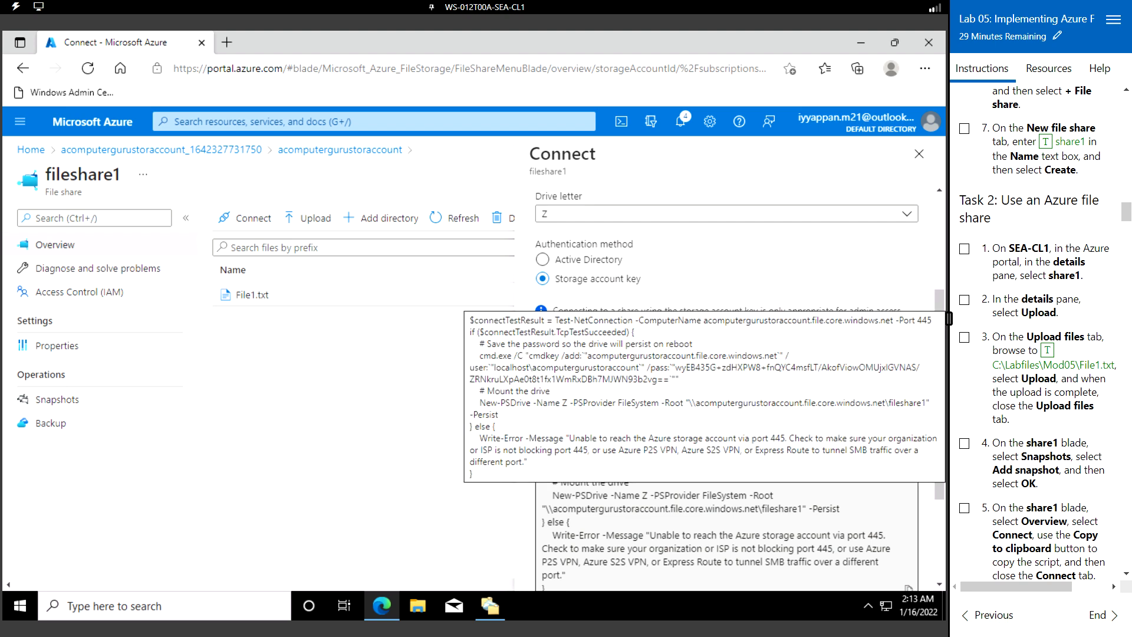
scroll(1040, 390, down, 5)
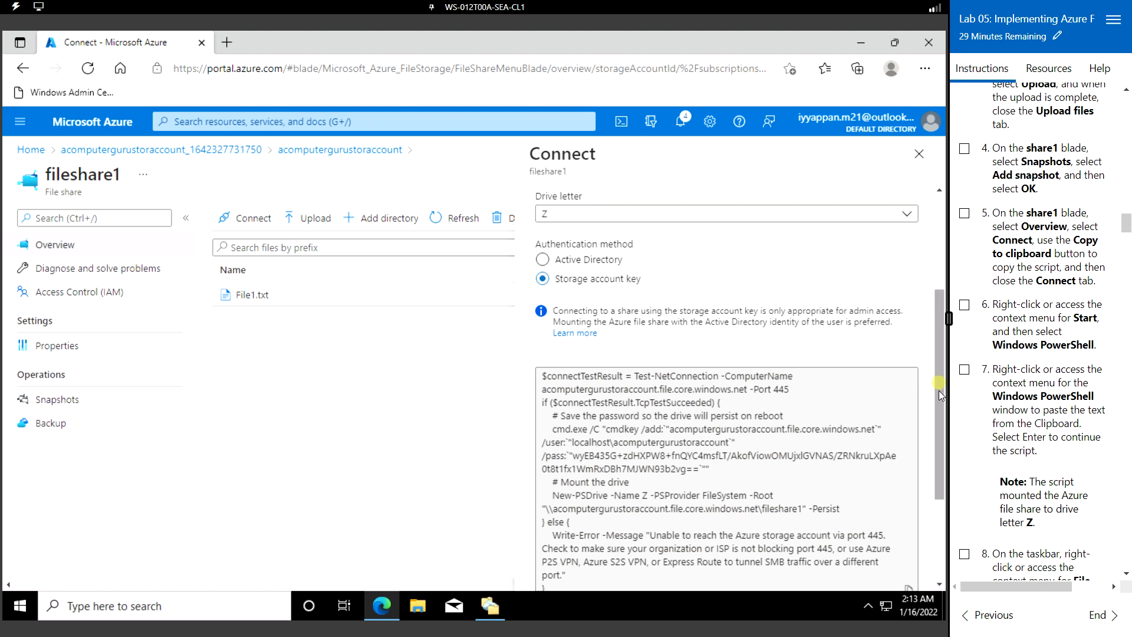
scroll(937, 457, down, 3)
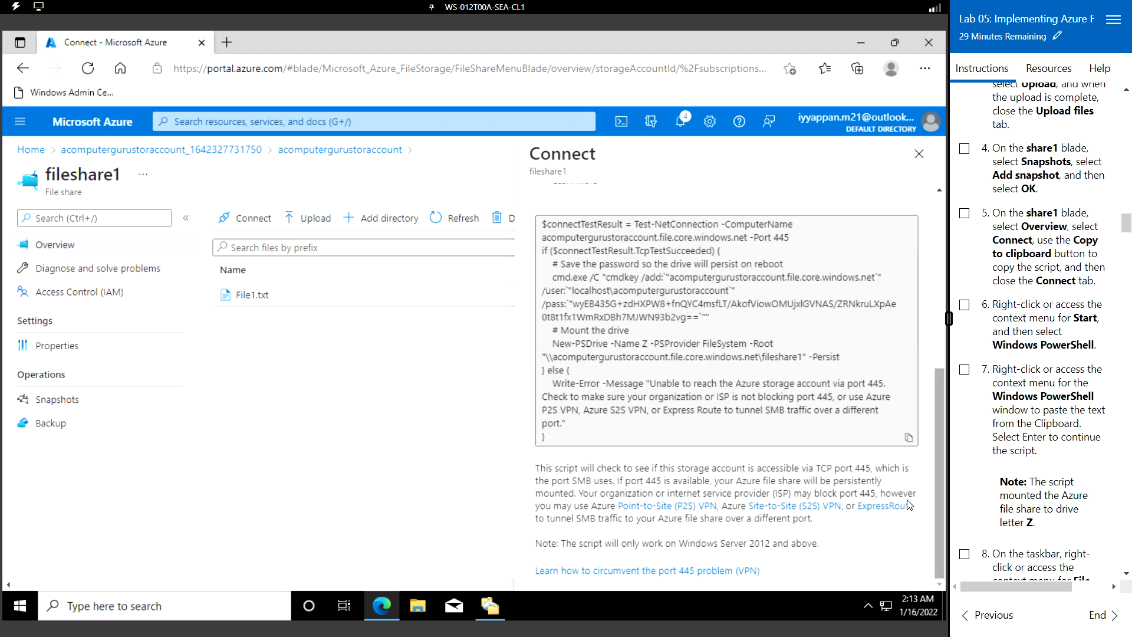
click(911, 439)
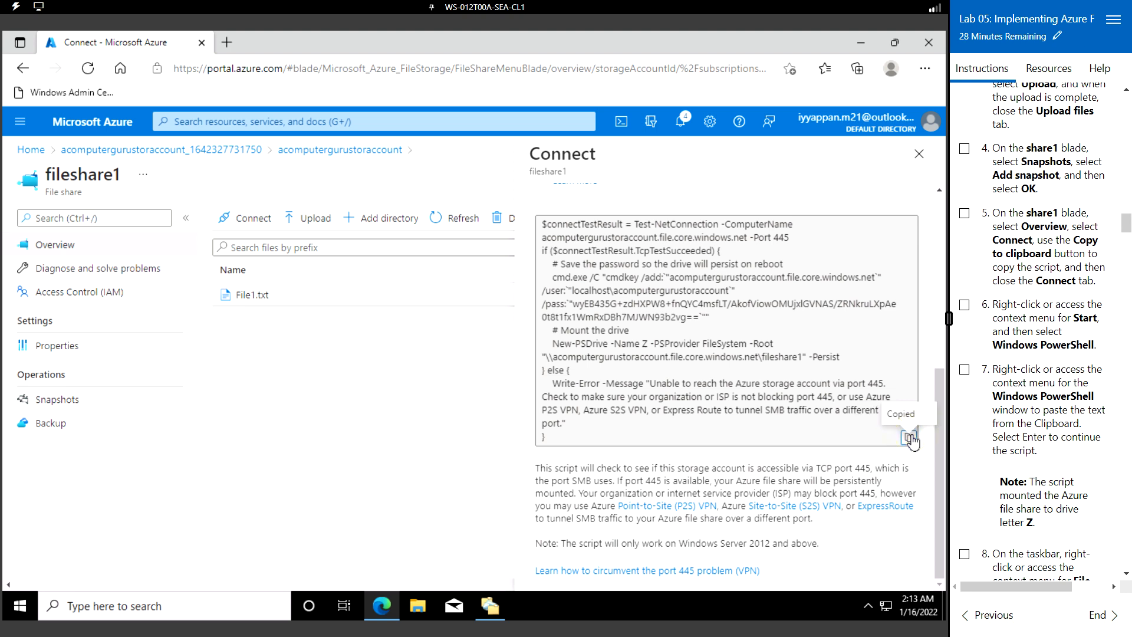
click(919, 154)
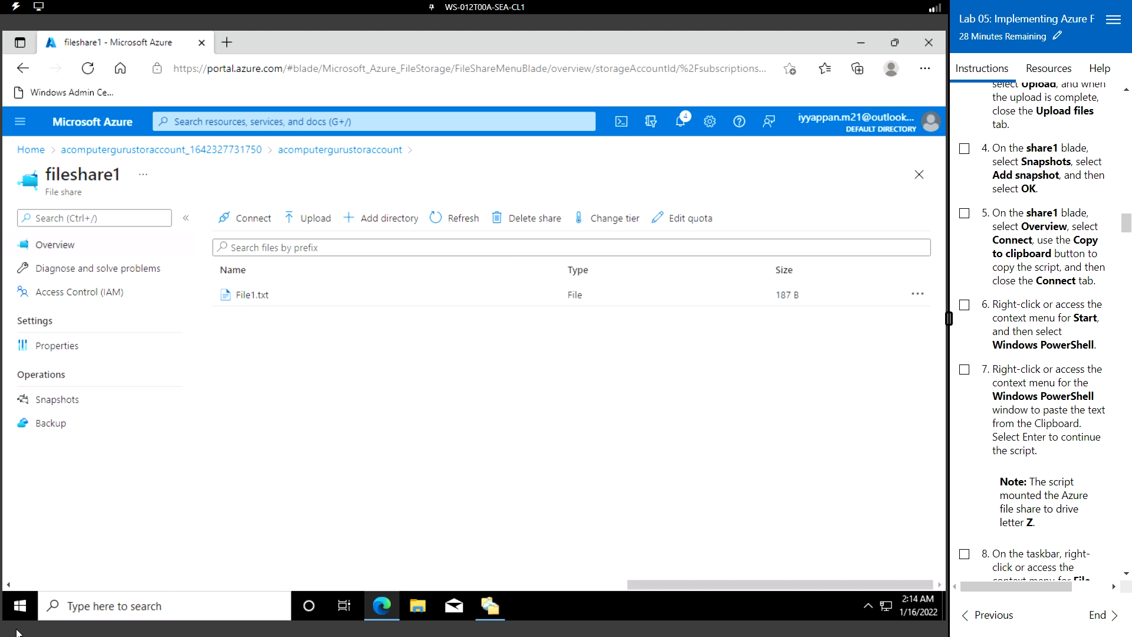
- Open Windows PowerShell and run the copied script with its storage account key to mount fileshare1 as drive Z
click(20, 607)
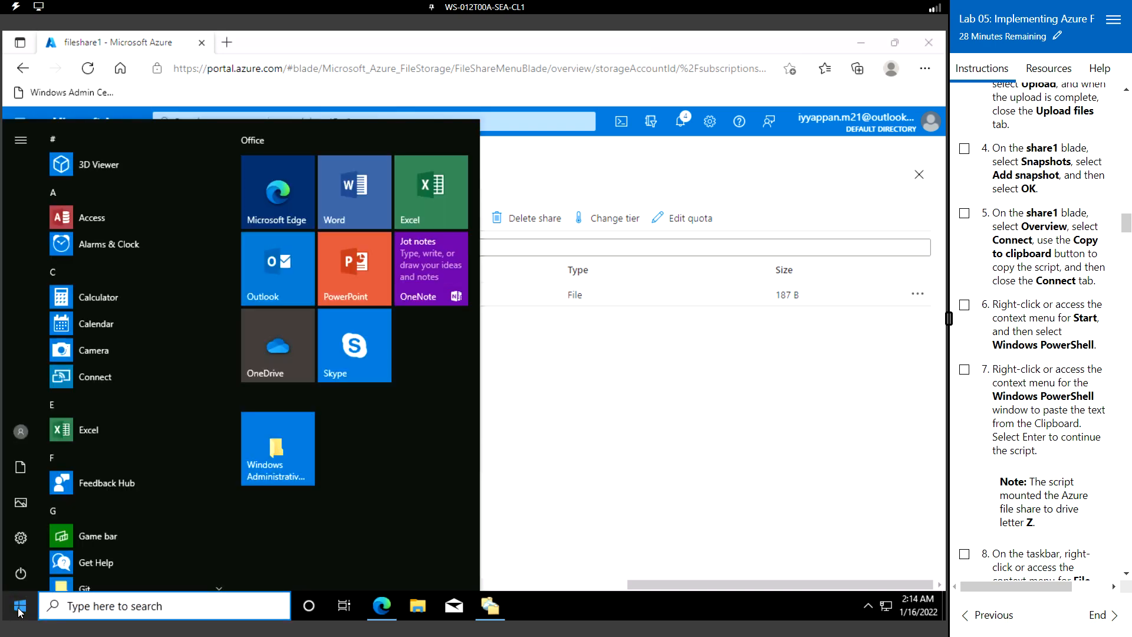
text(powersh)
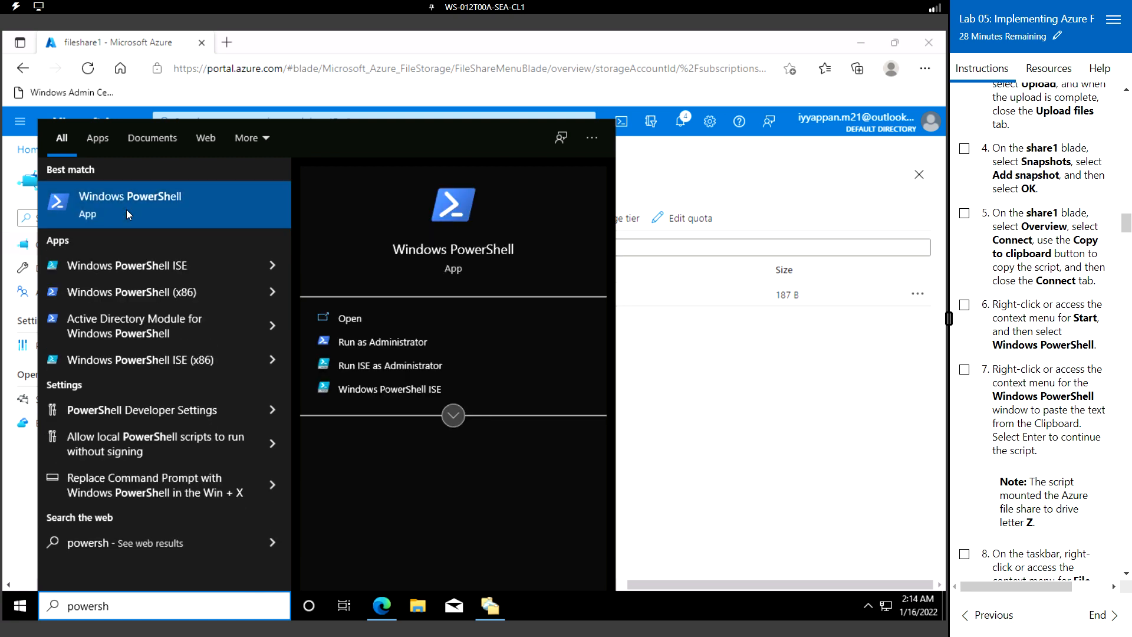
click(126, 210)
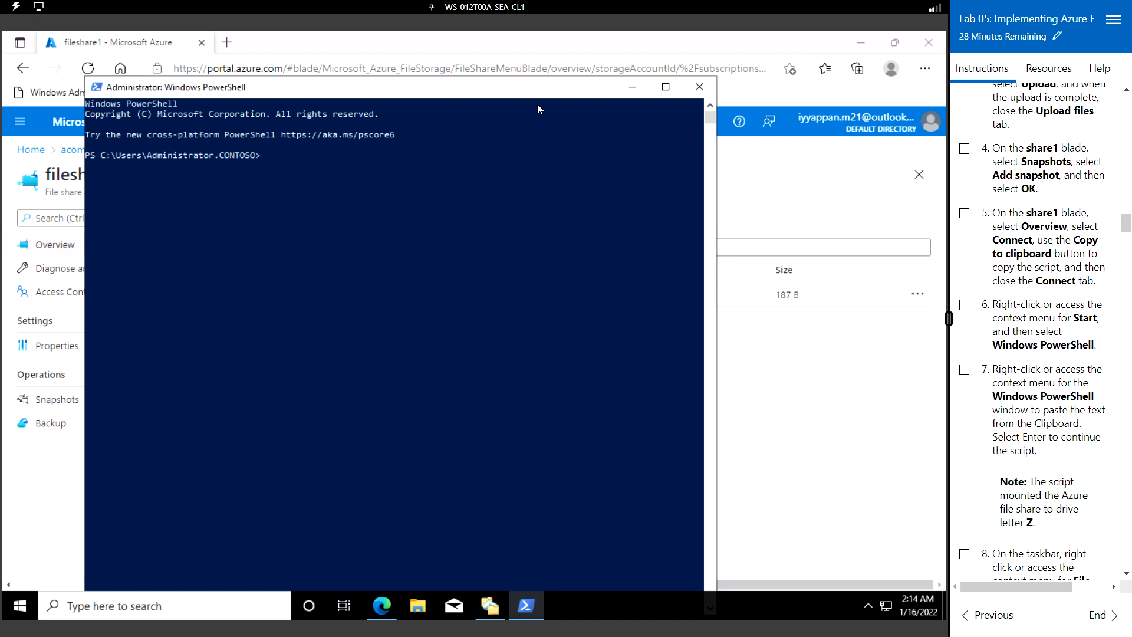
click(667, 88)
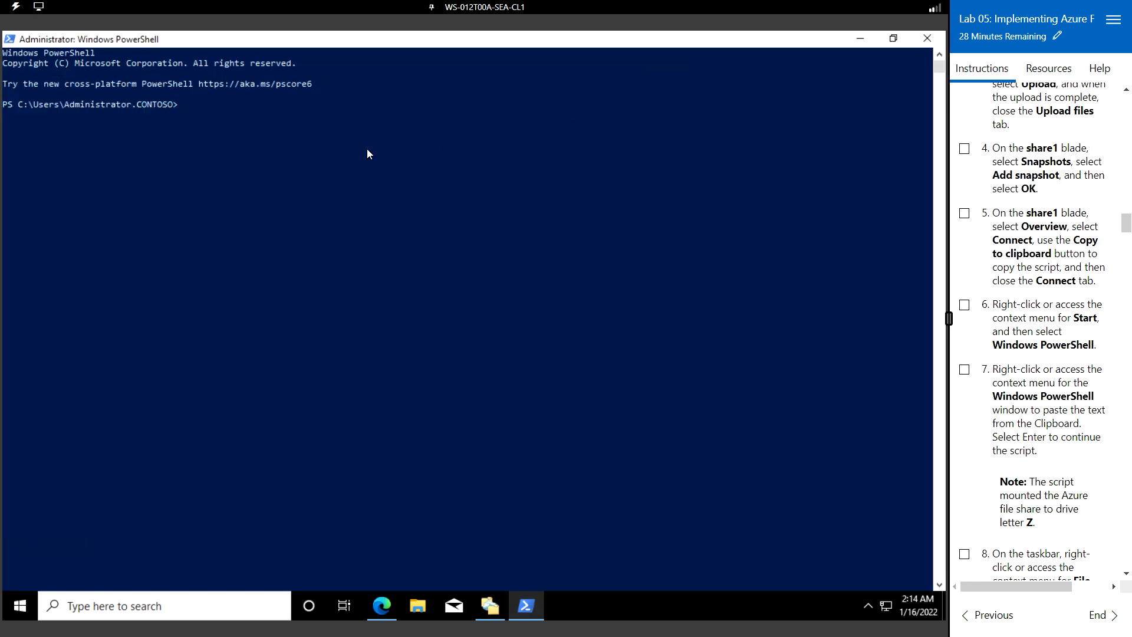
right_click(287, 156)
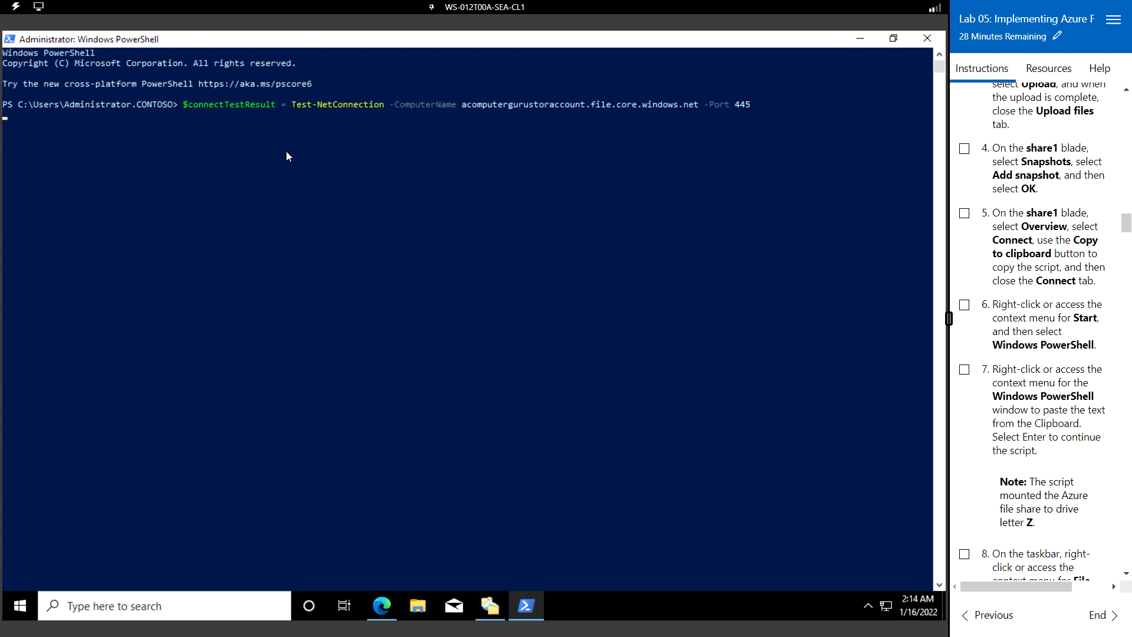
key(Return)
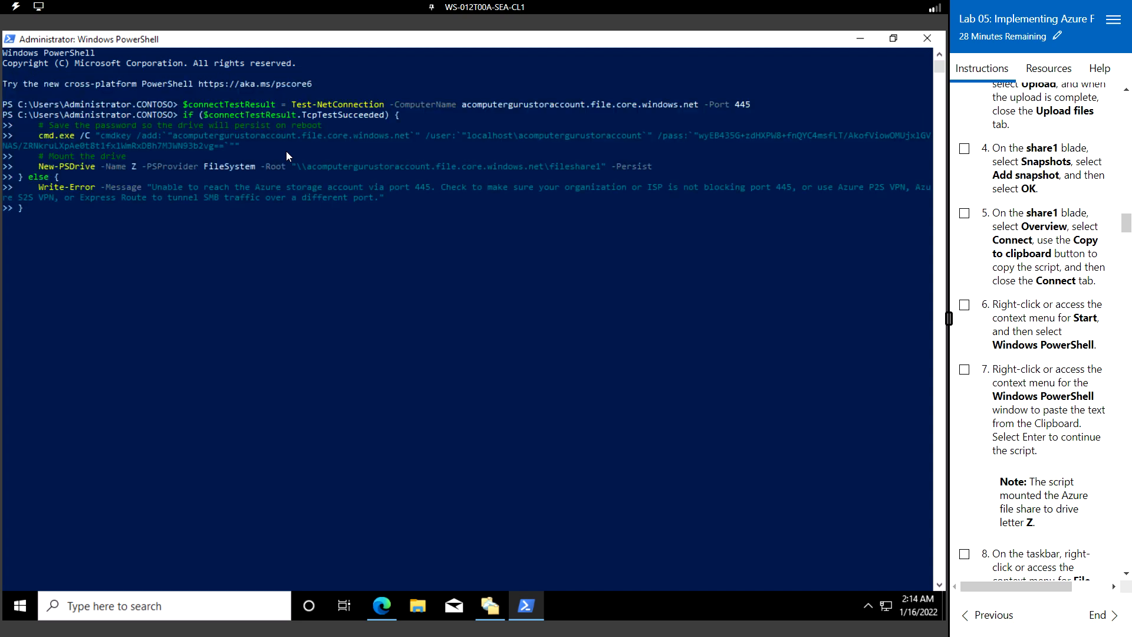
key(Return)
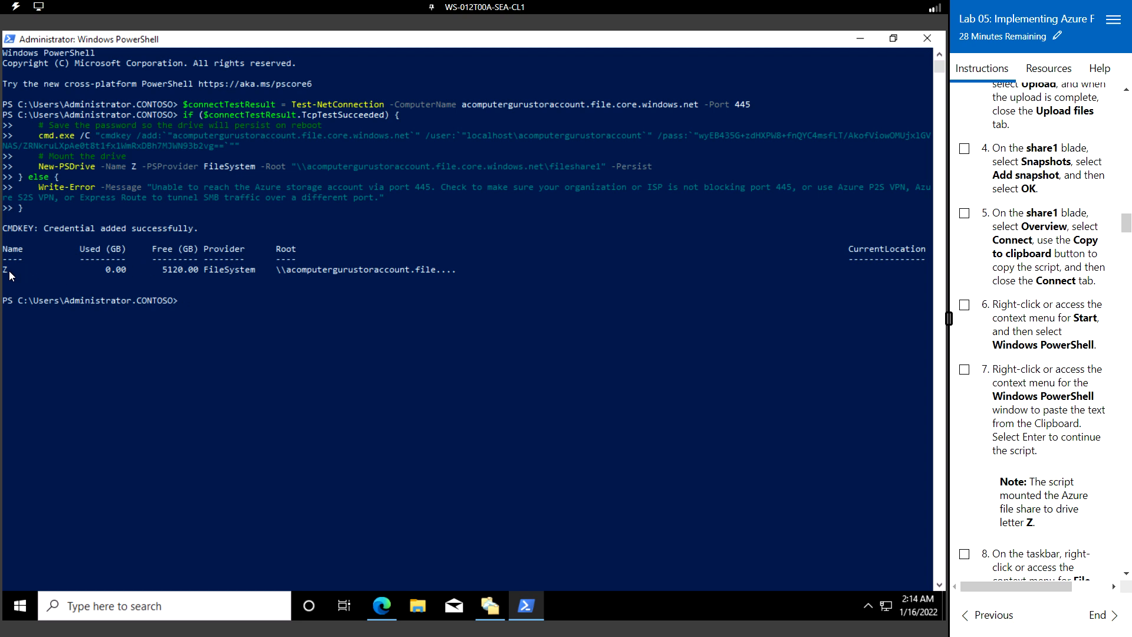
- Open File Explorer maximized and show This PC to check for the mounted fileshare1 network drive
click(414, 606)
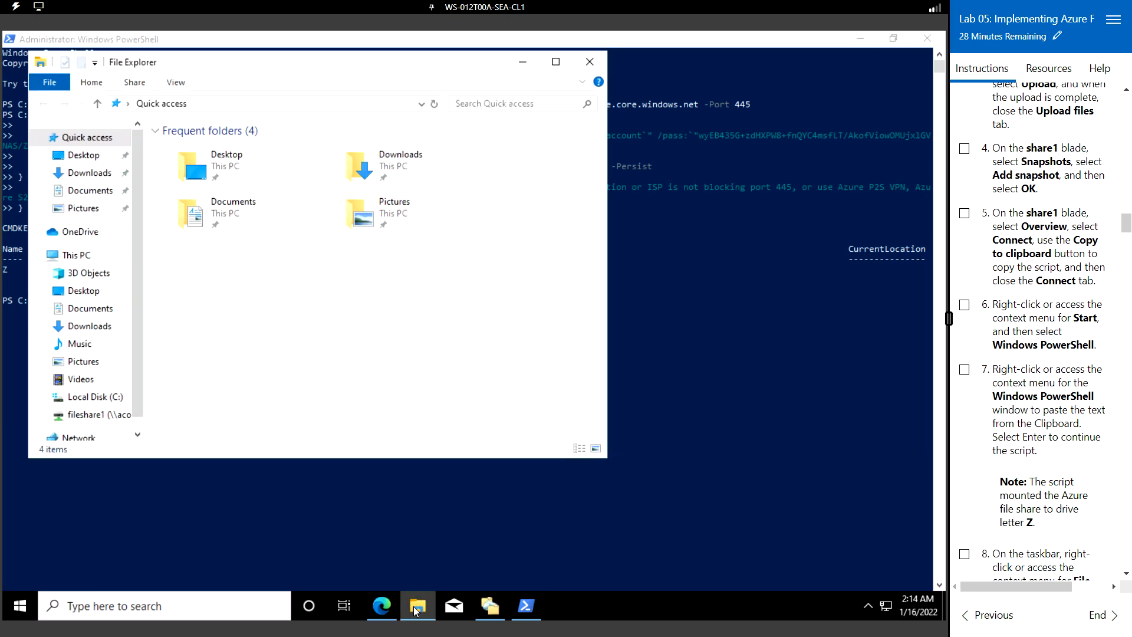
click(556, 63)
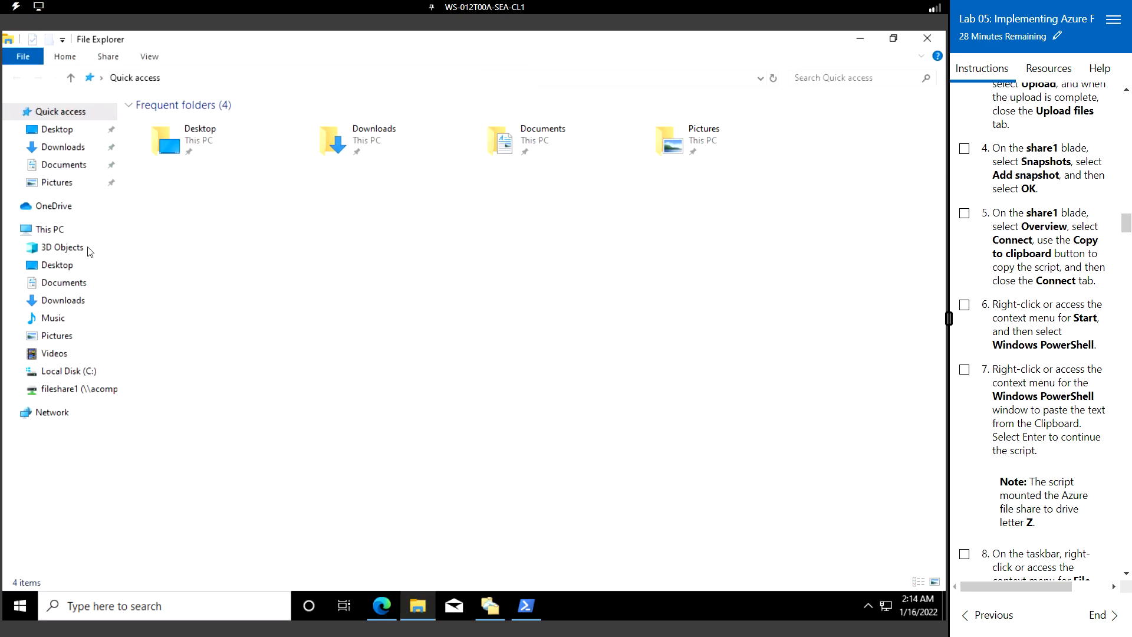
click(57, 230)
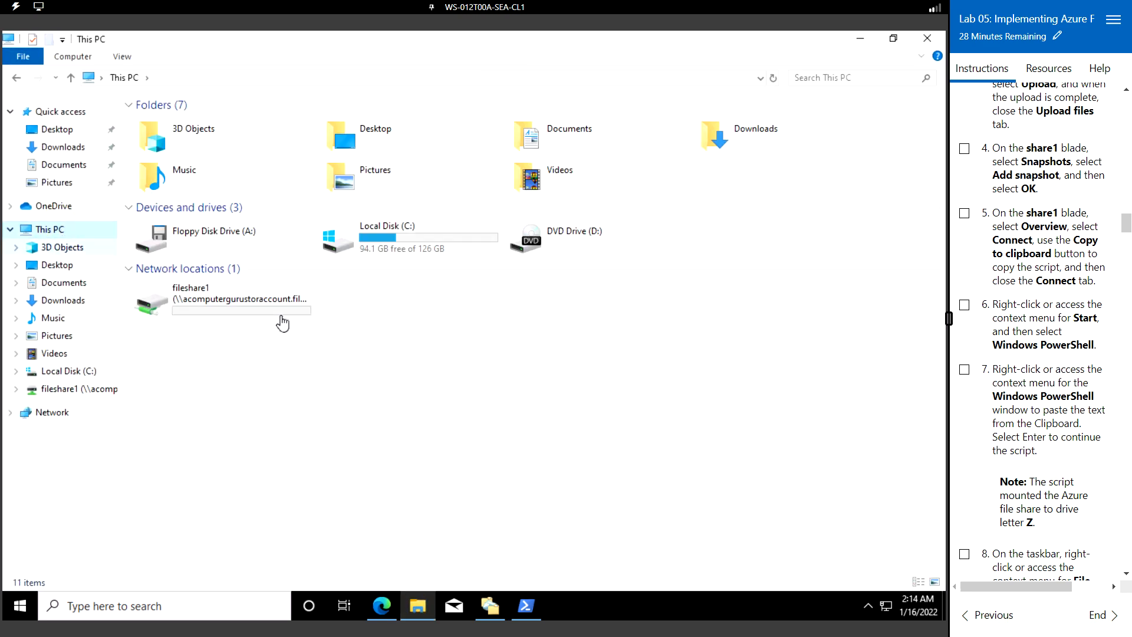
- Open the fileshare1 network drive to check for the uploaded File1.txt, and return to This PC
click(227, 310)
double_click(253, 316)
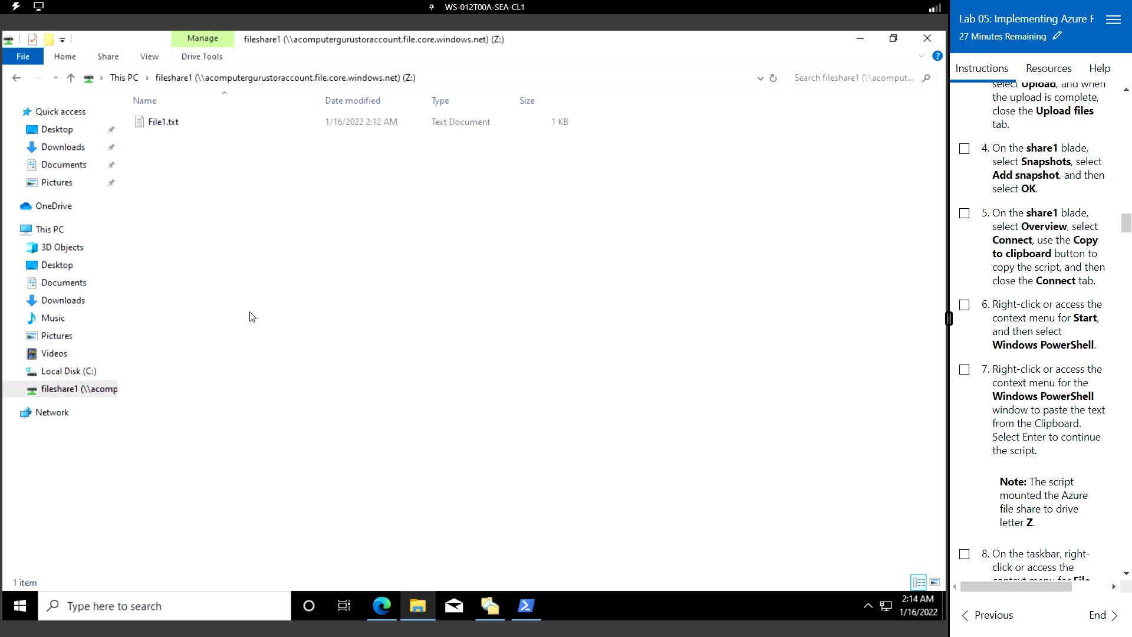
click(184, 128)
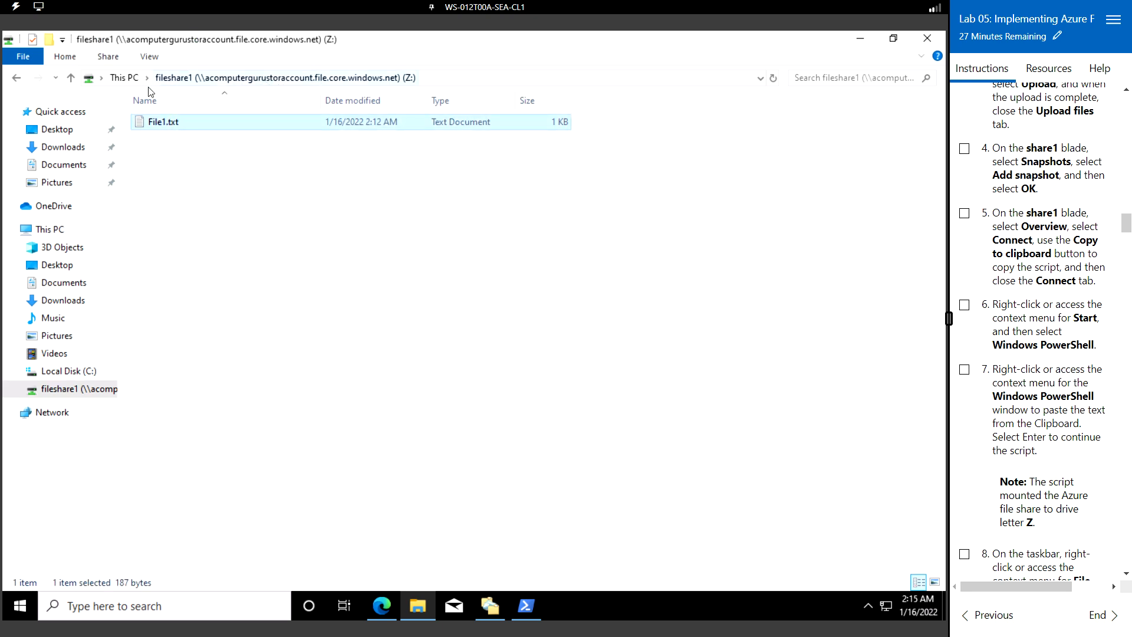
click(122, 79)
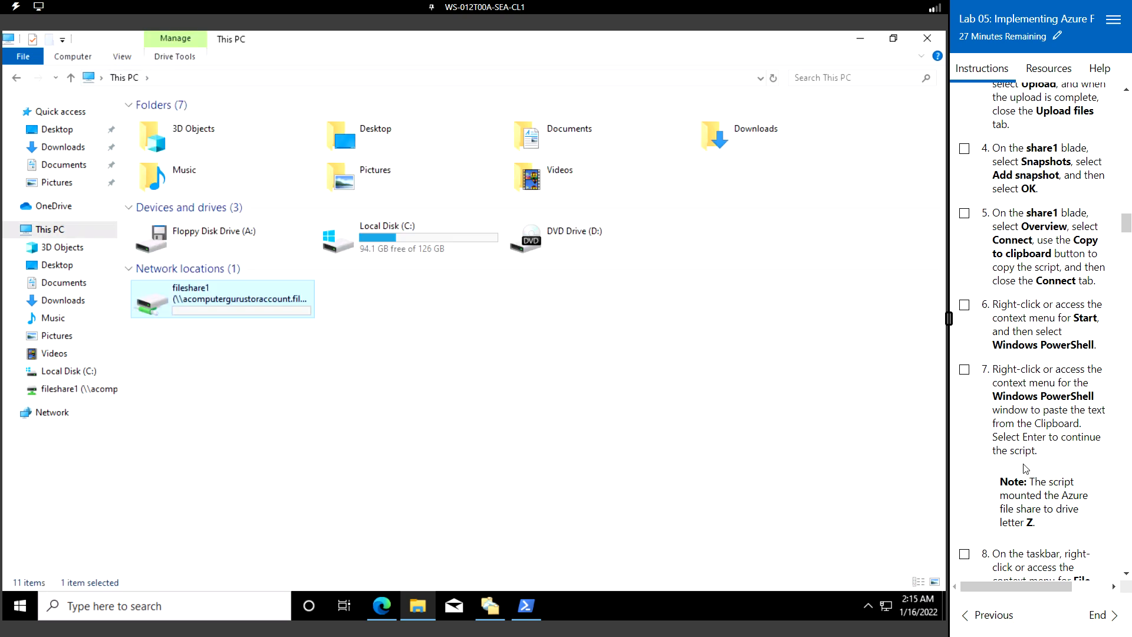
- Consult lab instructions 8 to 13 and open File1.txt from the fileshare1 drive in Notepad
scroll(1026, 469, down, 2)
scroll(1026, 469, down, 6)
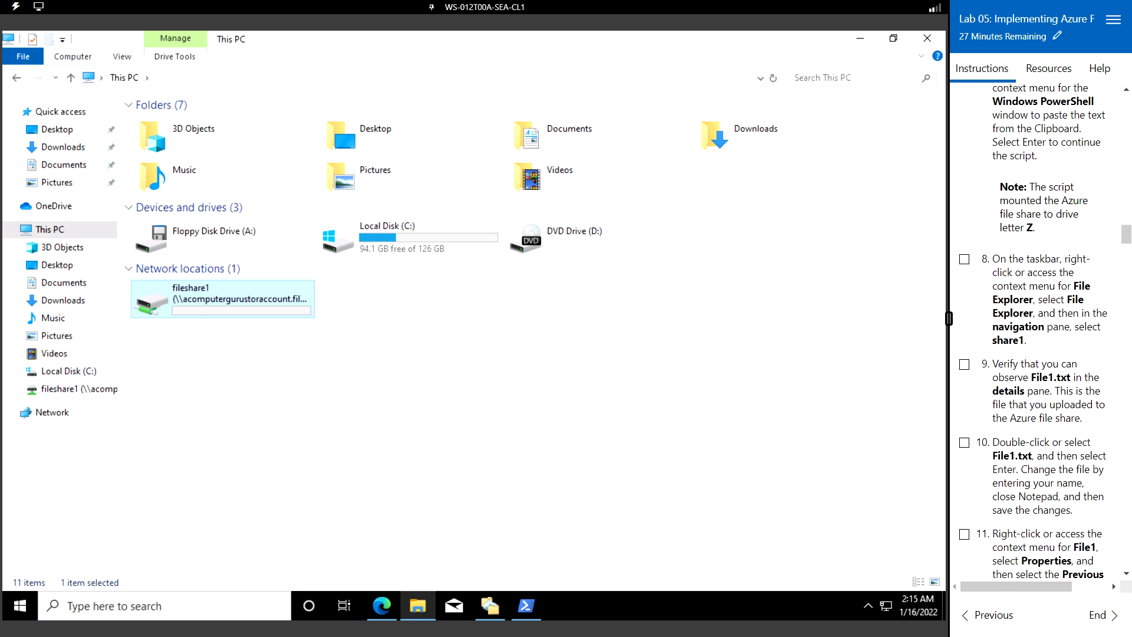
scroll(1026, 468, down, 4)
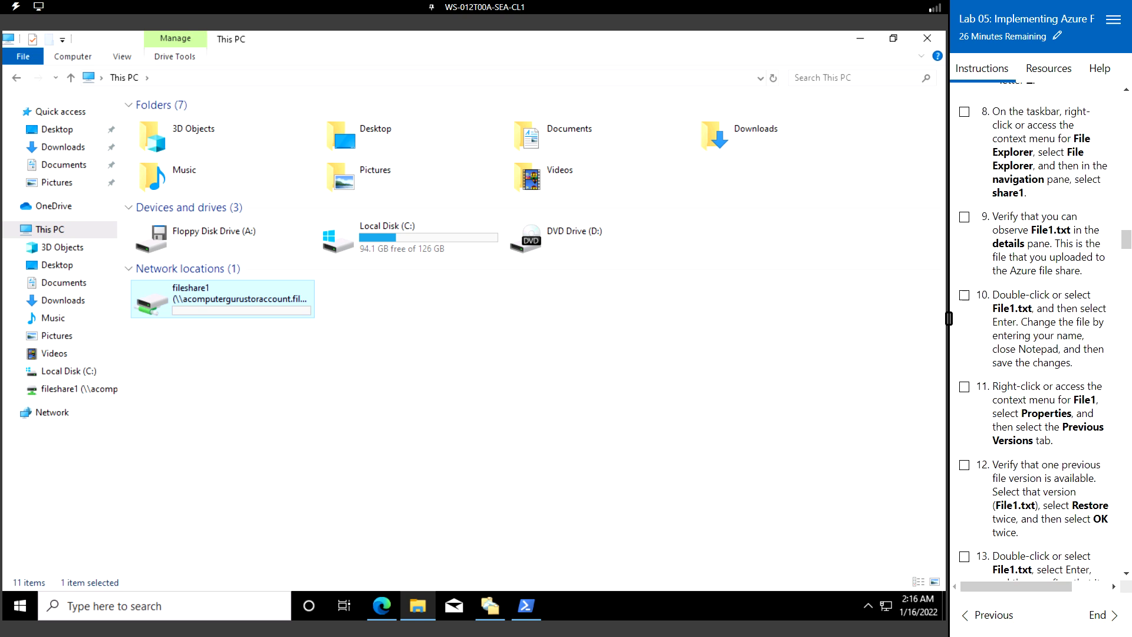
double_click(225, 302)
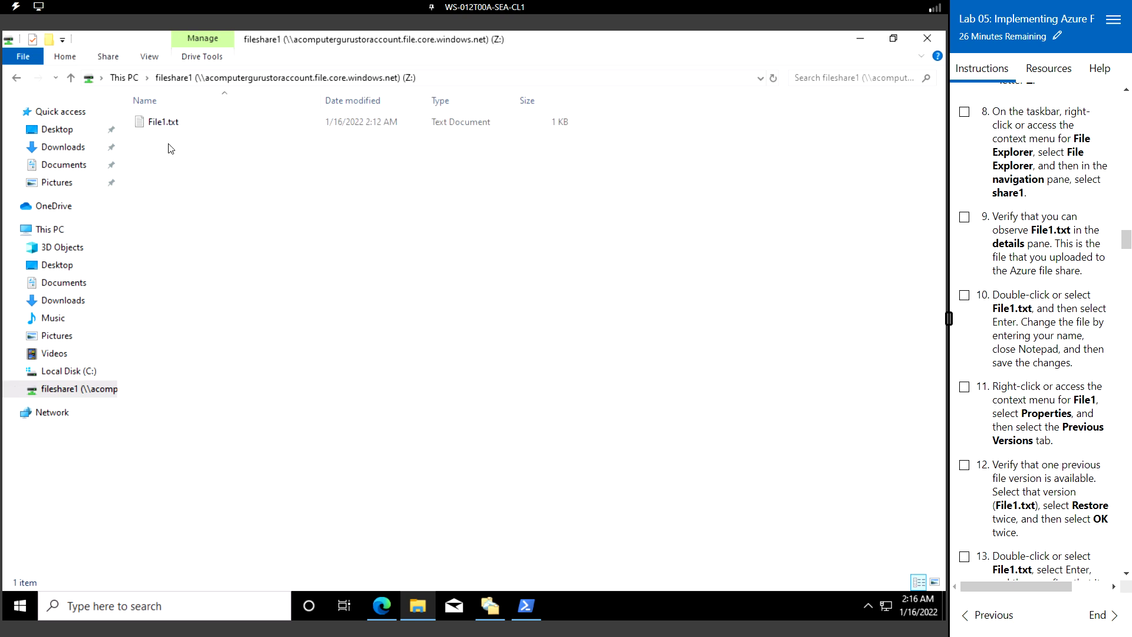
double_click(172, 123)
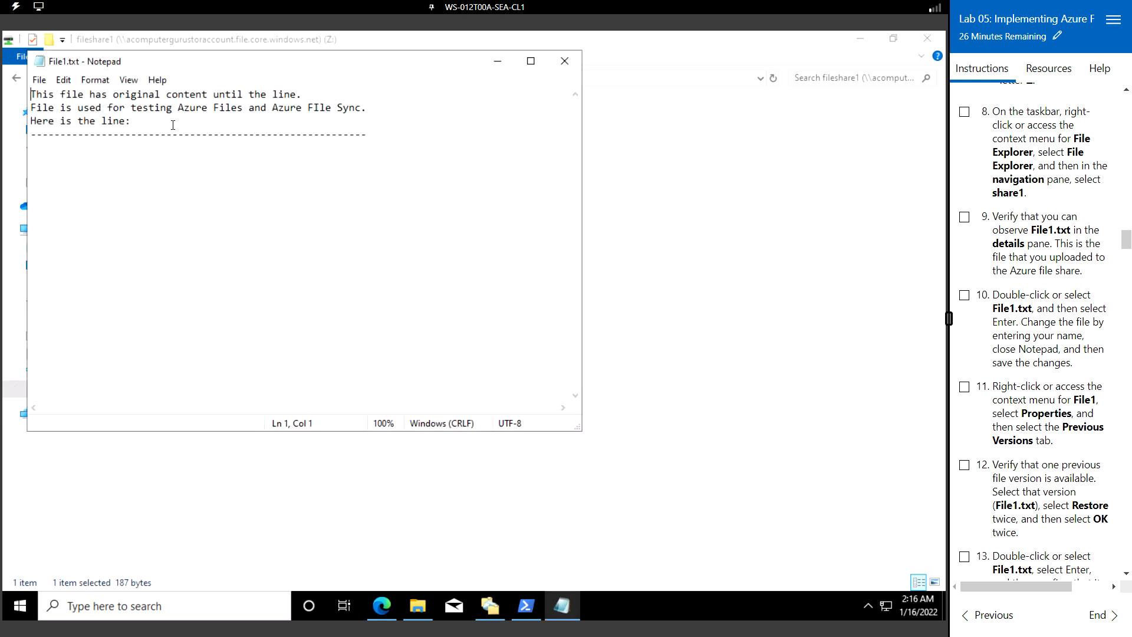
- Add the text "A Computer Guru" below the dashed line in File1.txt, save the file, and close Notepad
click(387, 133)
key(Return)
text(A Compu)
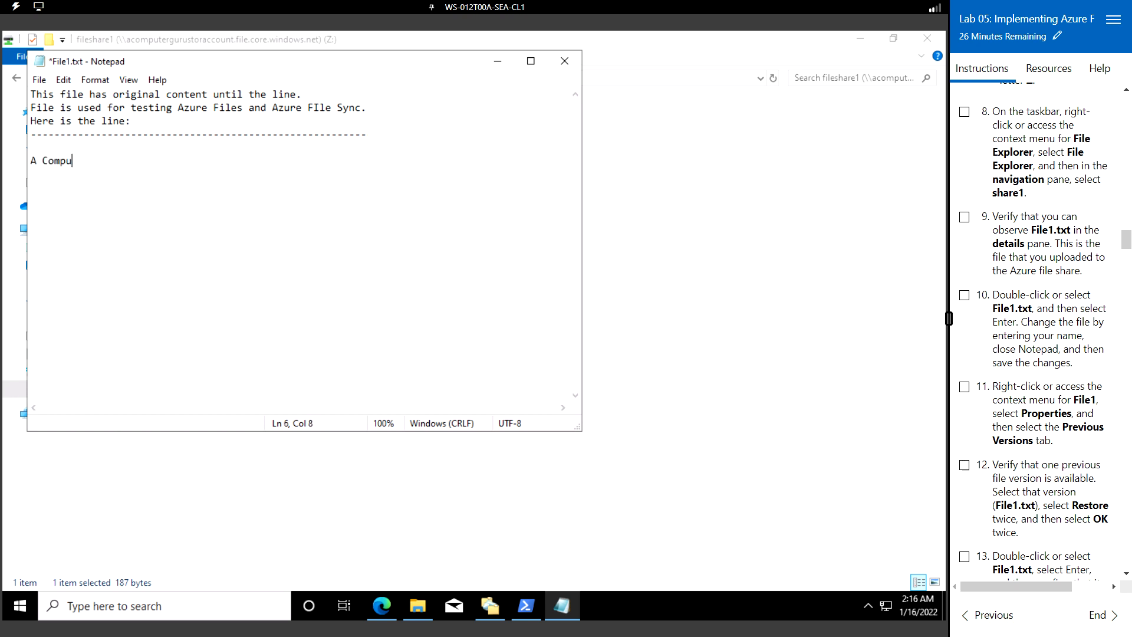
text(terGuru)
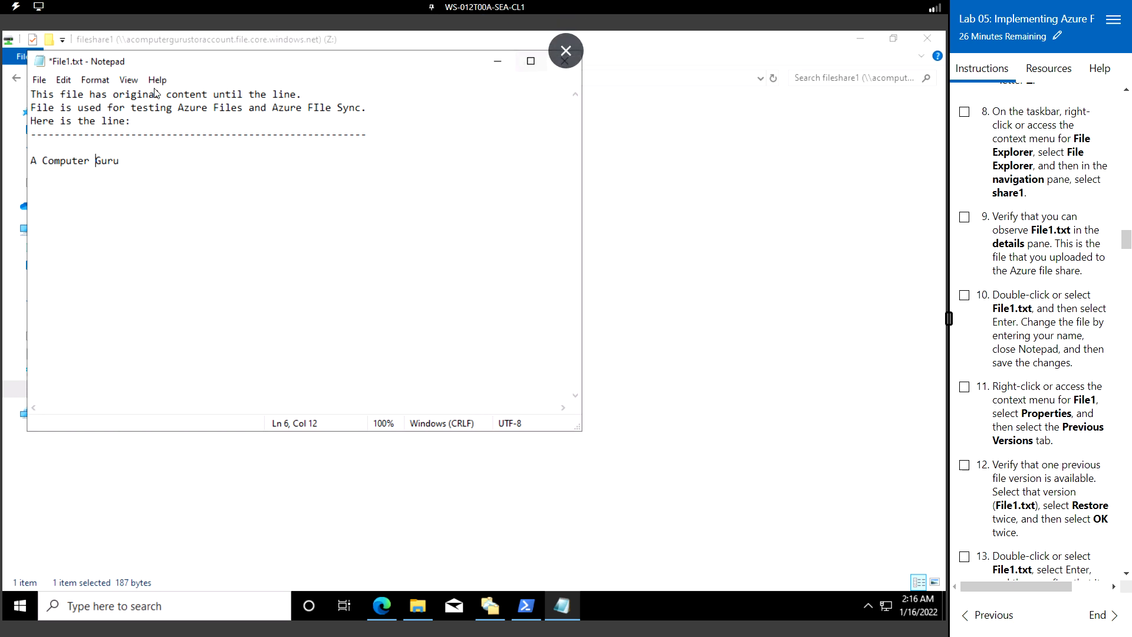
click(42, 80)
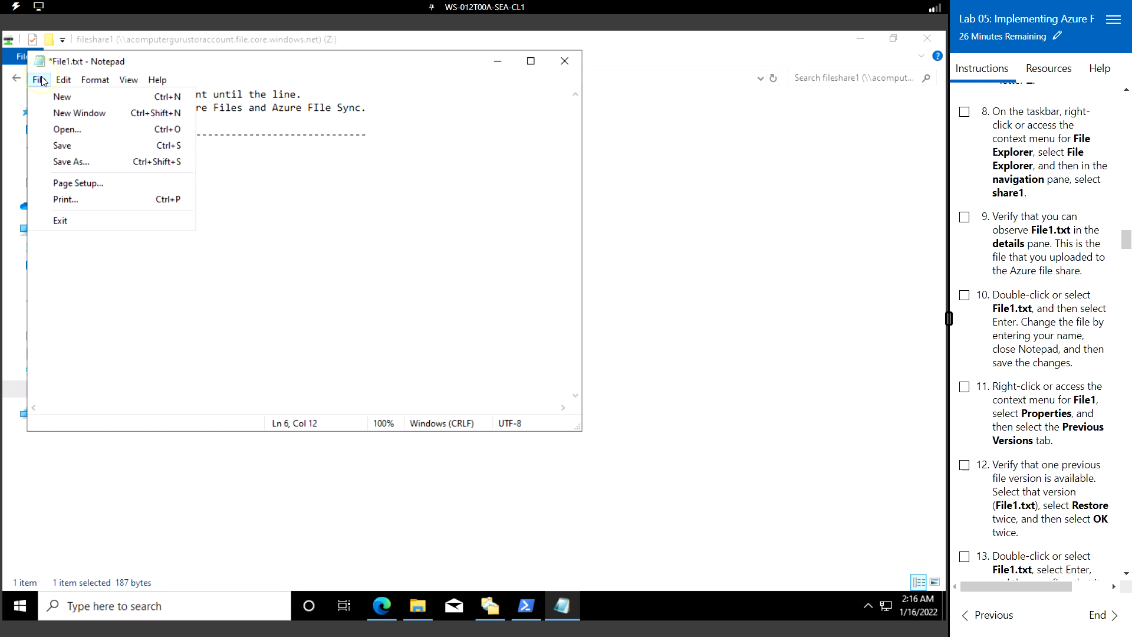
click(79, 147)
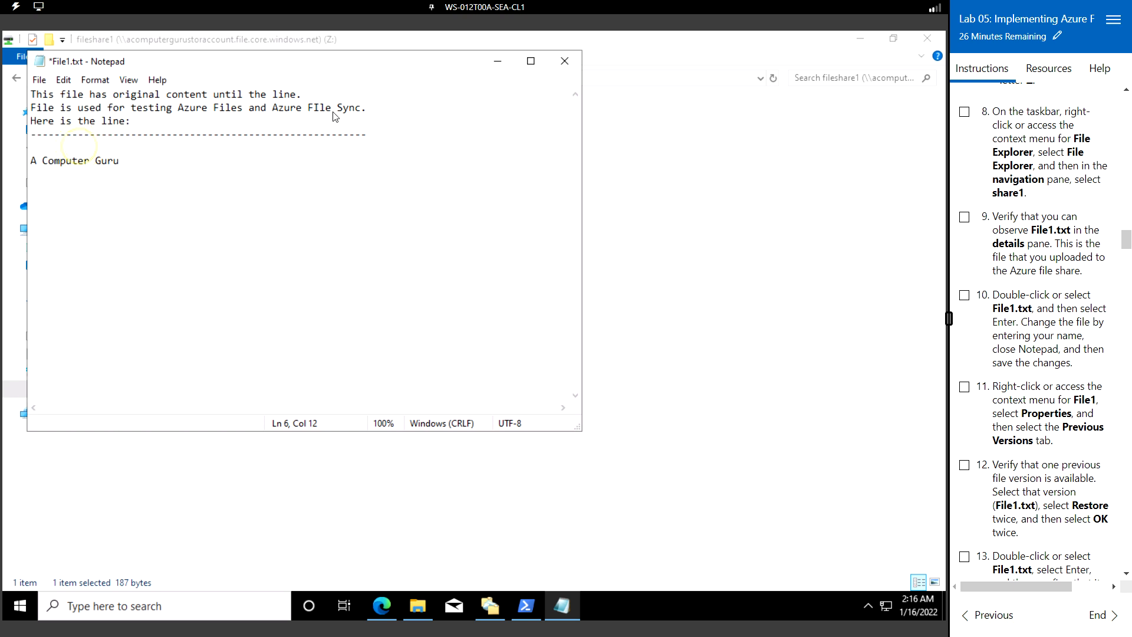
click(564, 62)
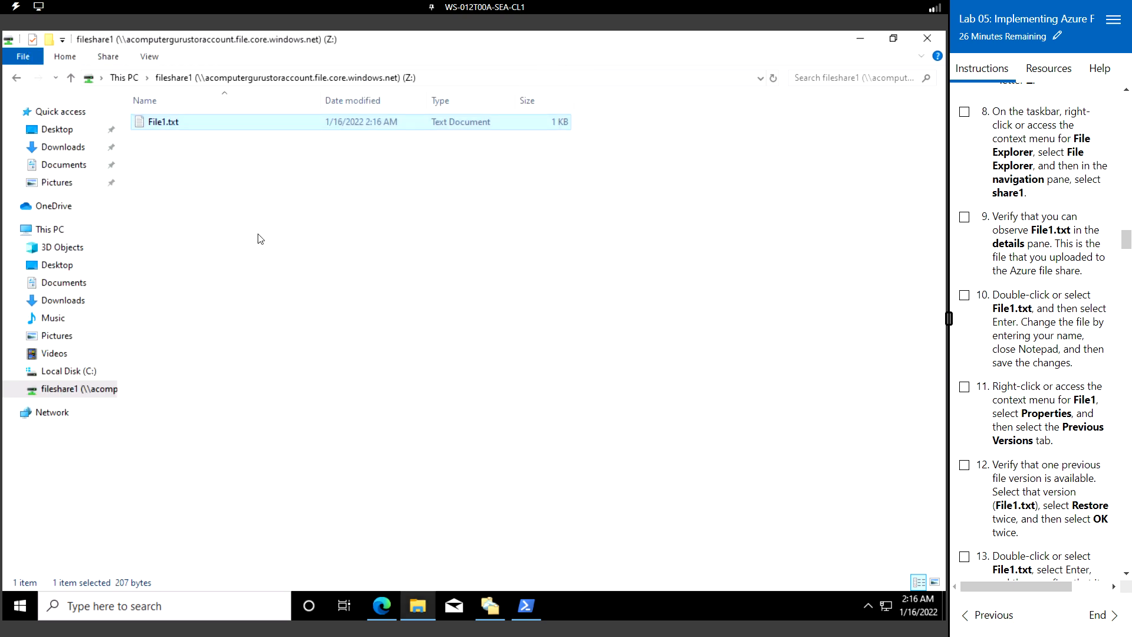
- Open the properties of File1.txt on the fileshare1 drive and show its previous versions
click(170, 80)
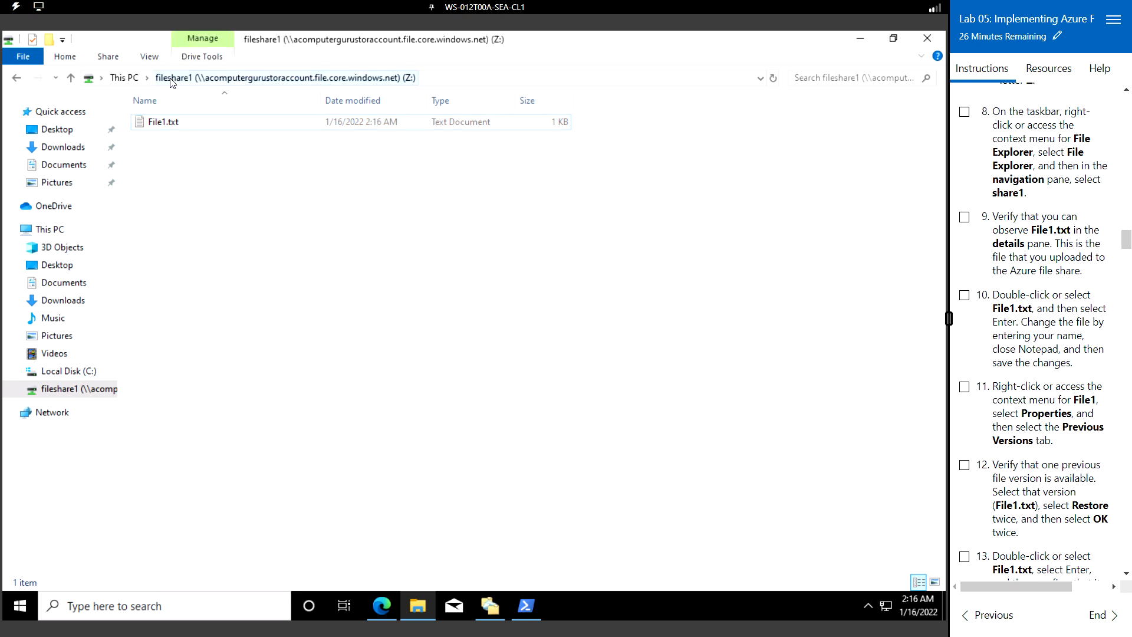
click(124, 77)
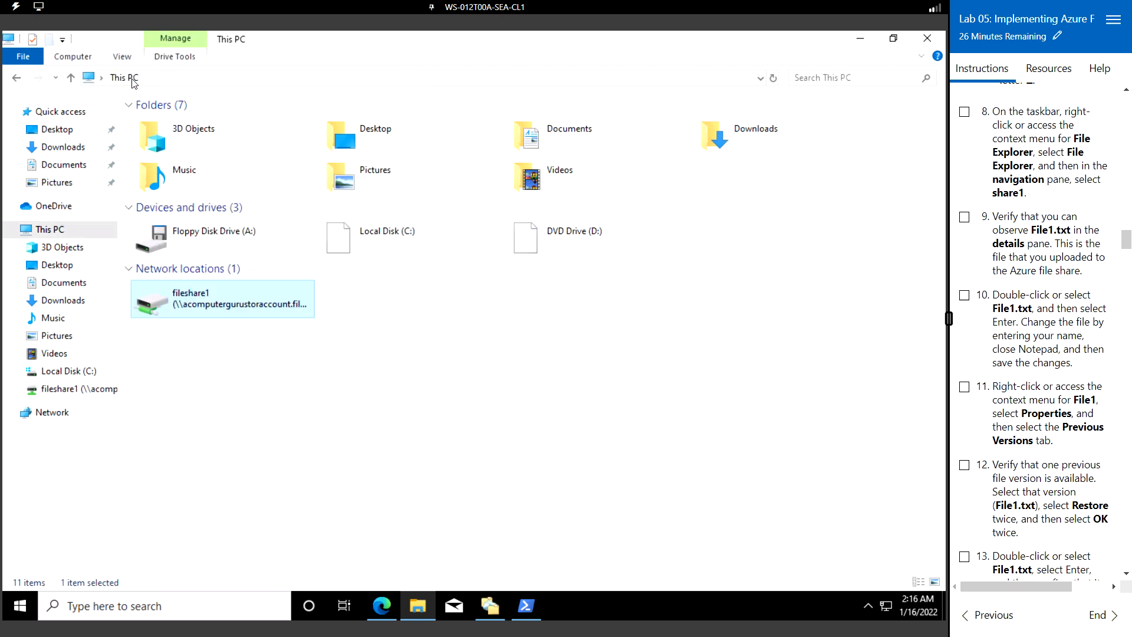
double_click(234, 297)
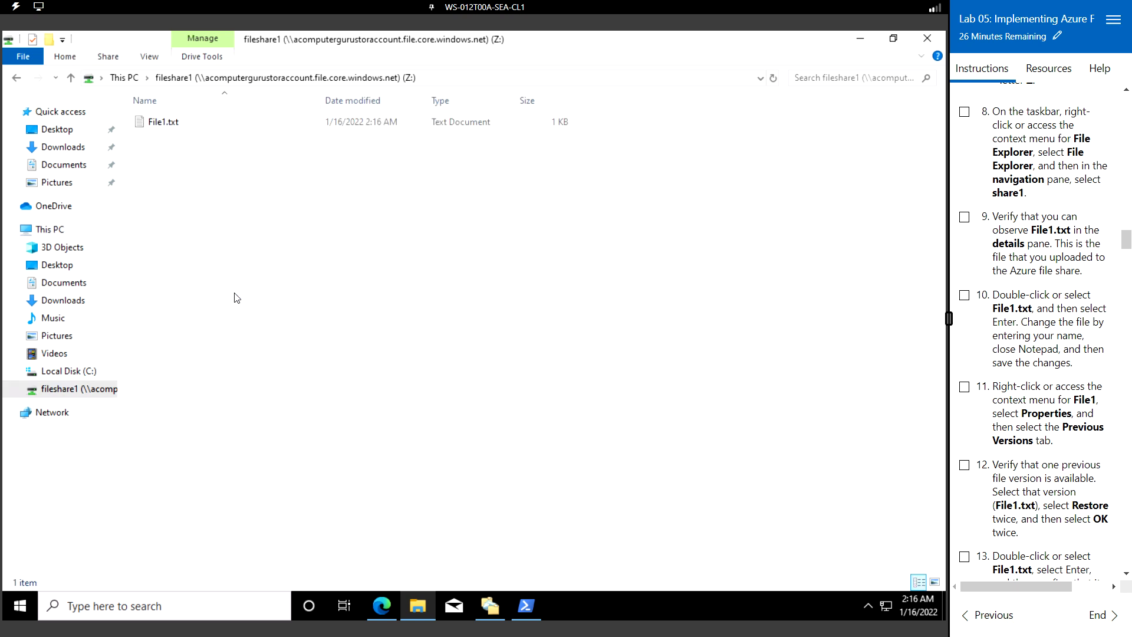
click(179, 125)
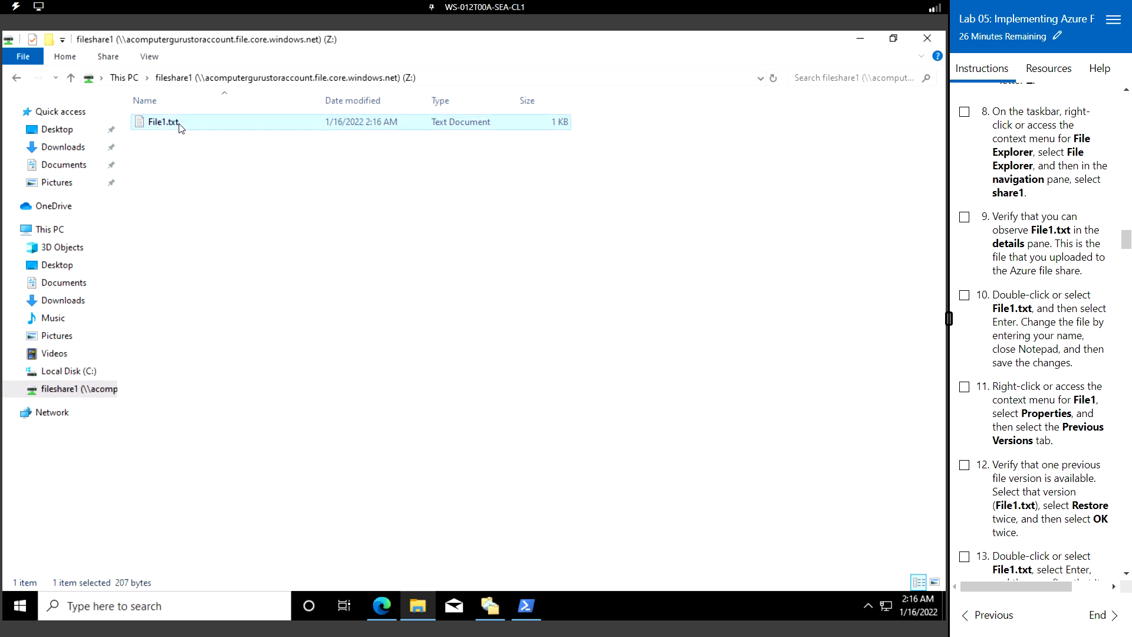
right_click(181, 128)
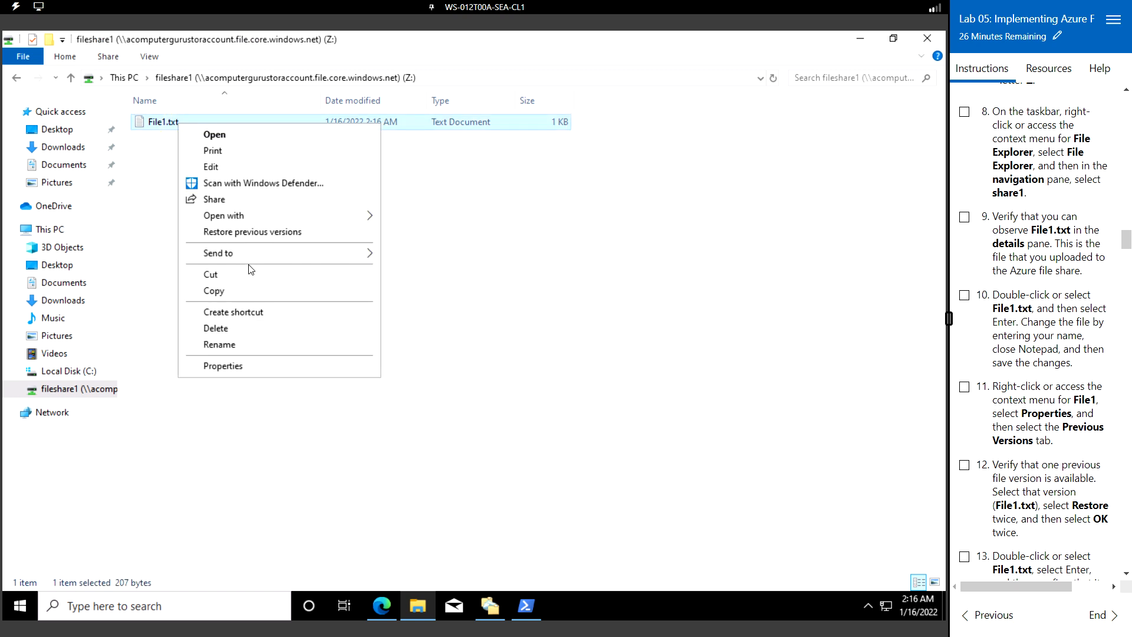
mouse_move(257, 261)
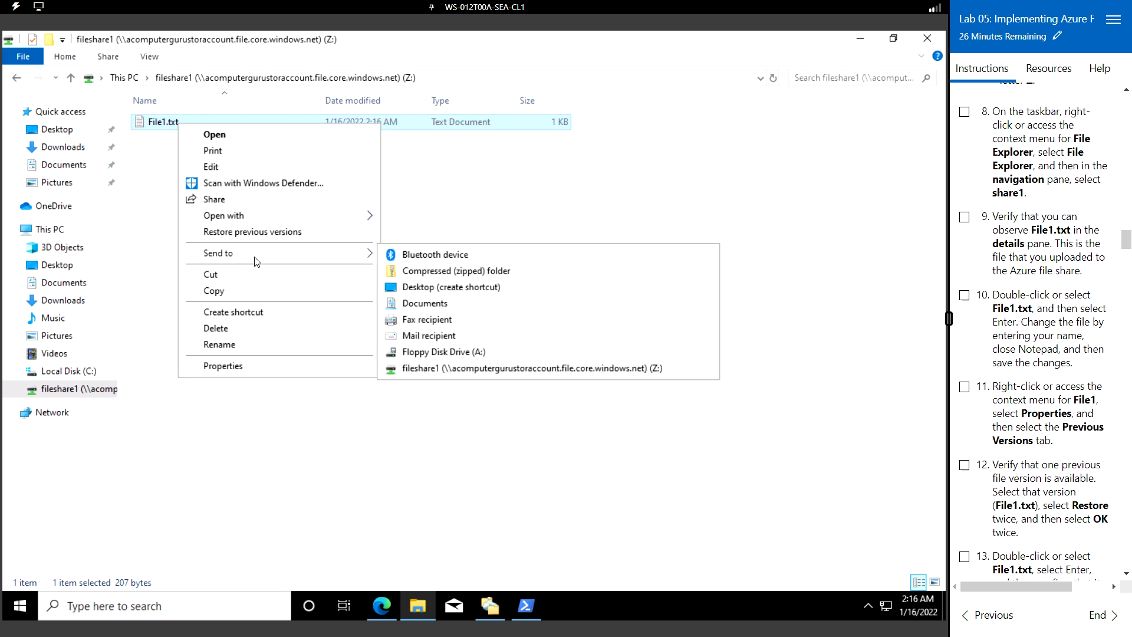
click(251, 368)
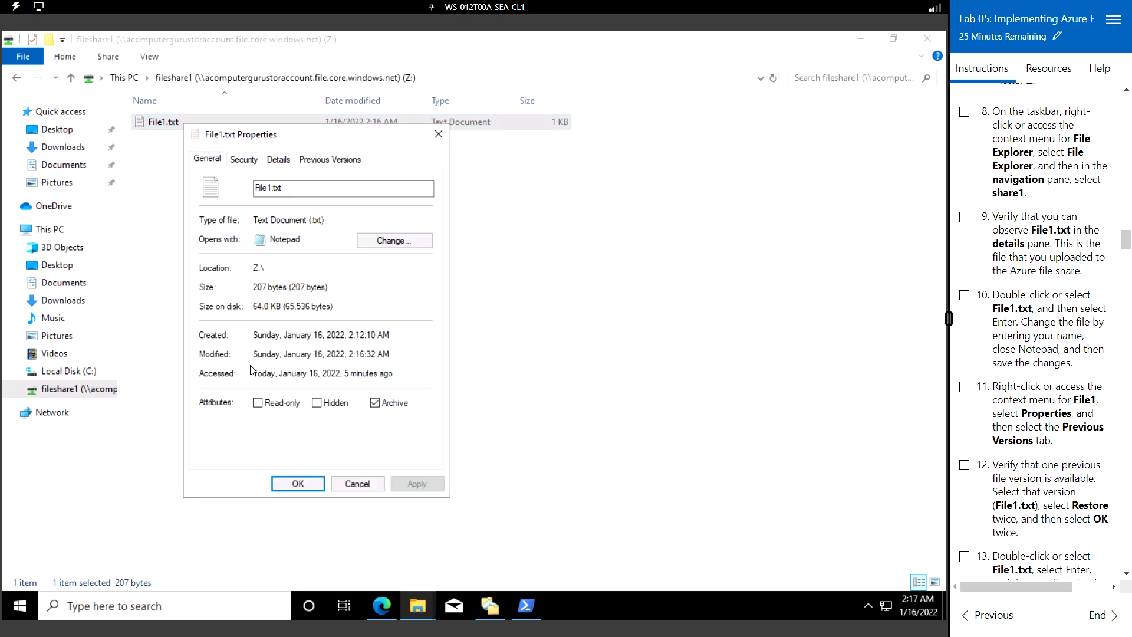
click(342, 161)
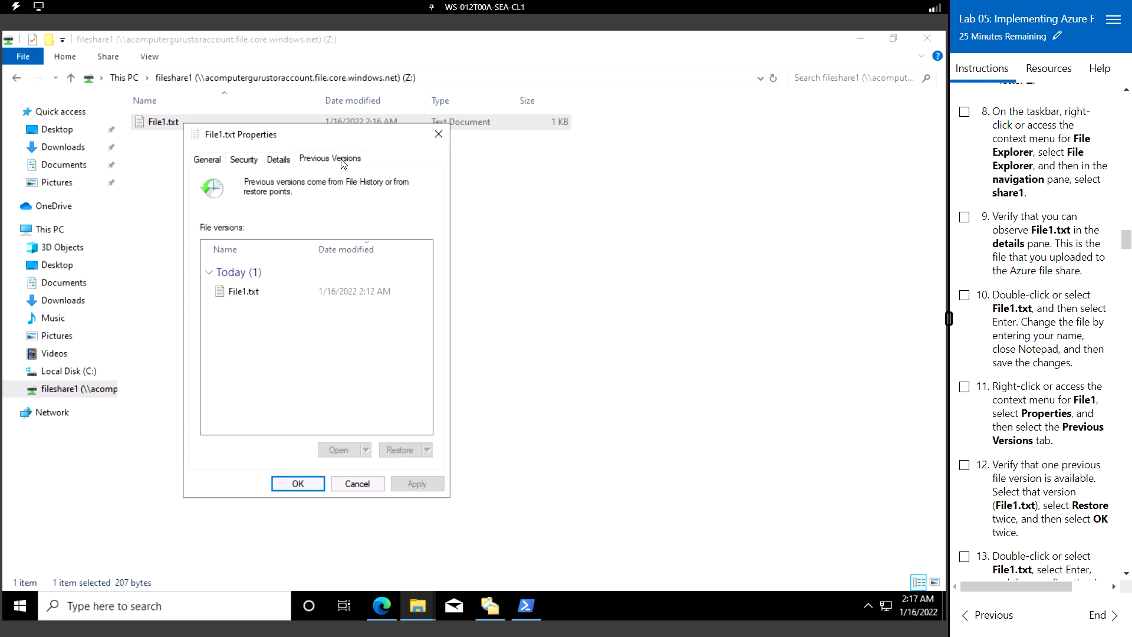
- Restore the 1/16/2022 2:12 AM previous version of File1.txt and close its properties
click(248, 293)
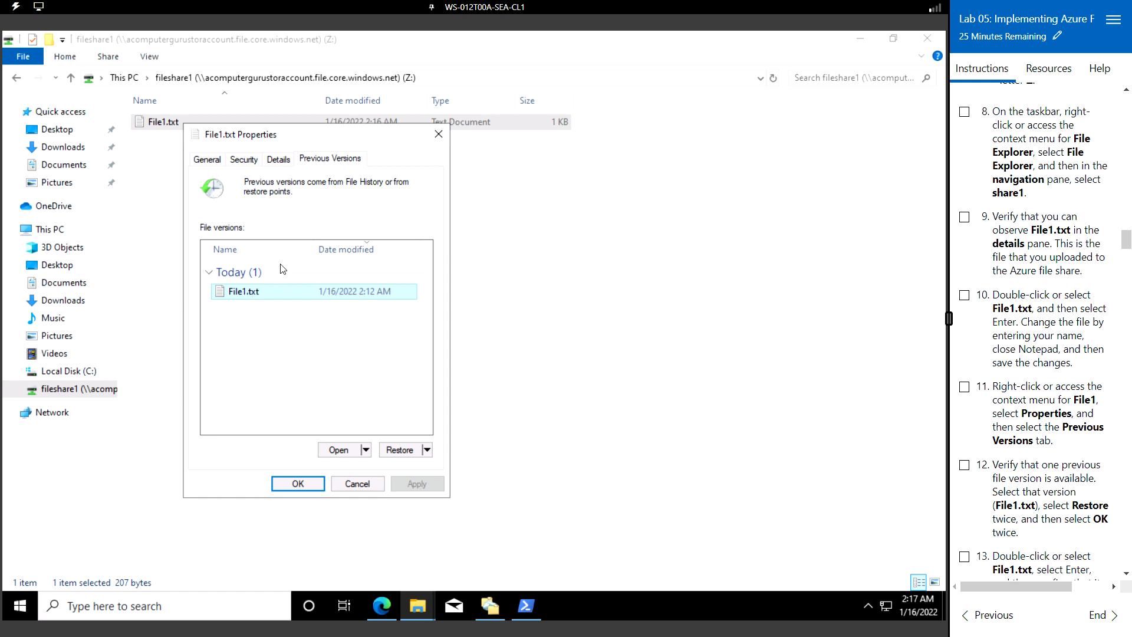
click(405, 449)
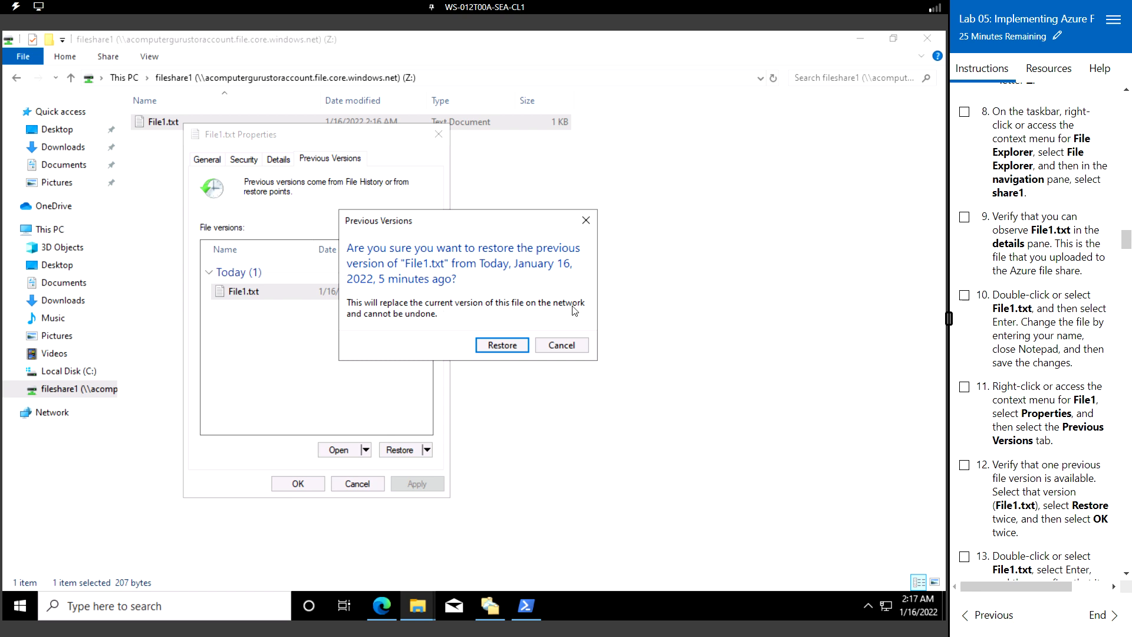
click(506, 347)
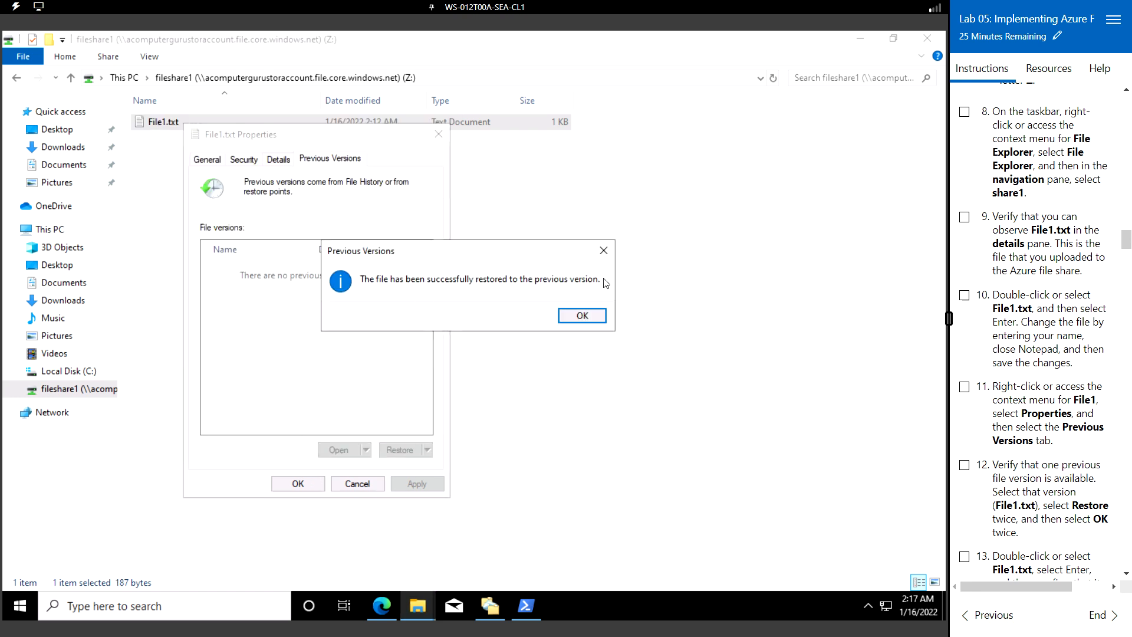
click(590, 315)
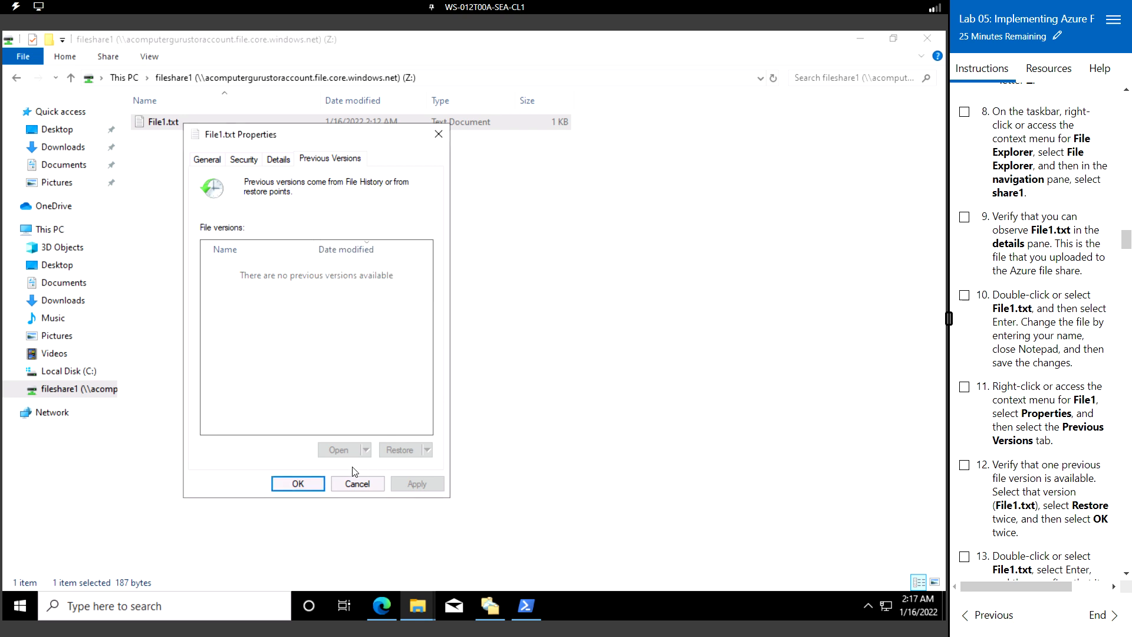
click(314, 486)
- Open the restored File1.txt in Notepad to check whether the added text is gone, and close Notepad
double_click(197, 122)
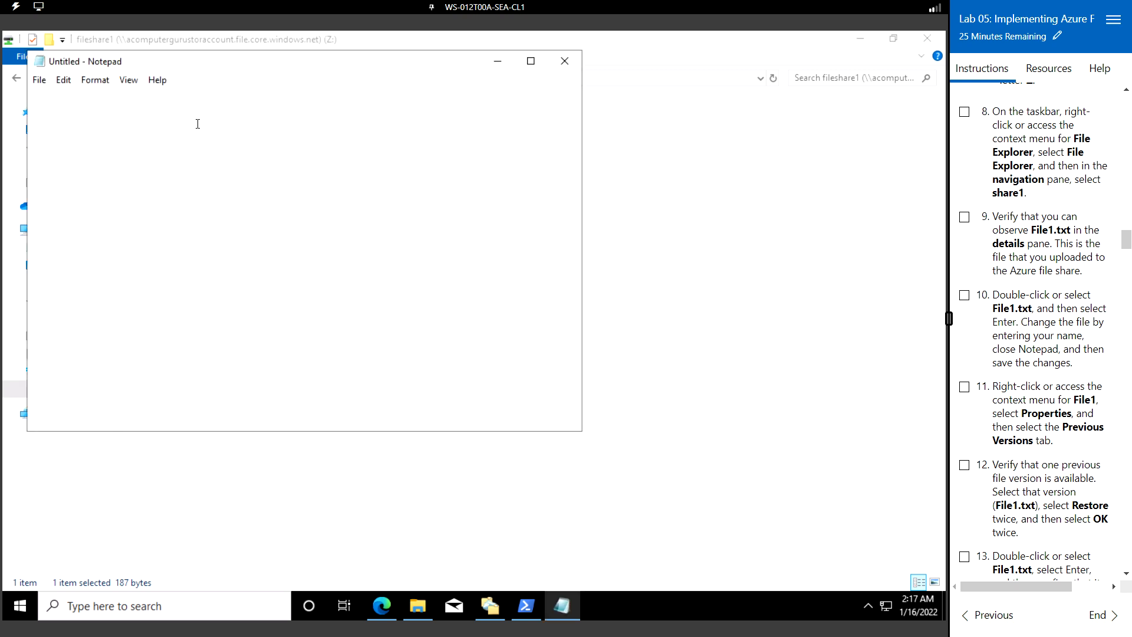
click(82, 148)
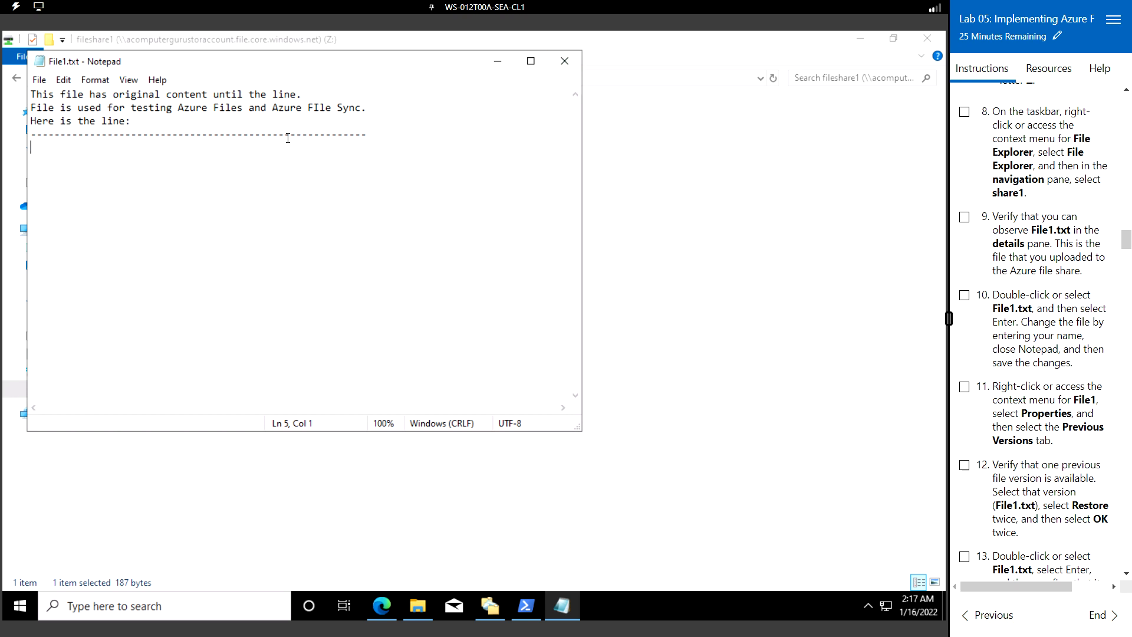
click(564, 62)
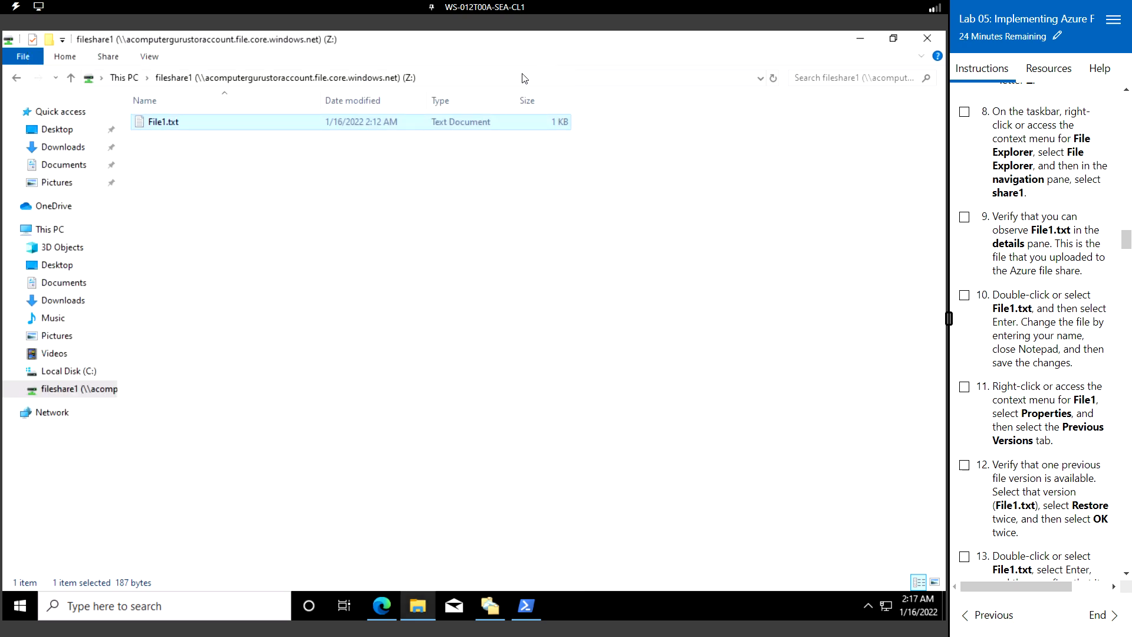
- Switch to the Azure portal in Edge, search for Azure File Sync from the home page, and open its Marketplace deployment form
scroll(1046, 380, down, 5)
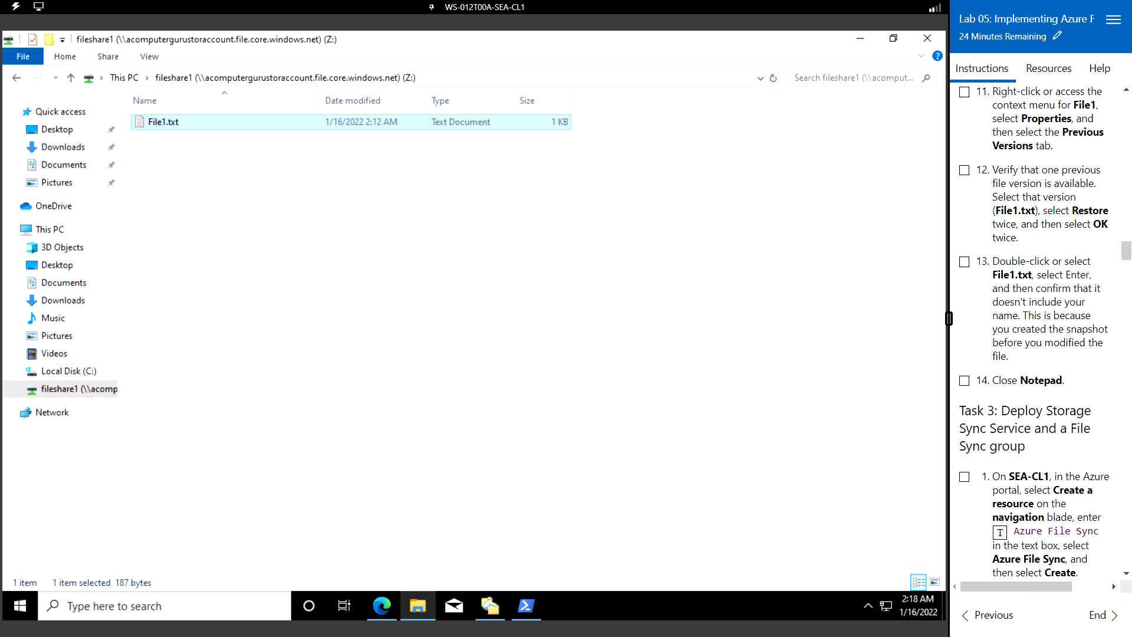
scroll(1038, 331, down, 4)
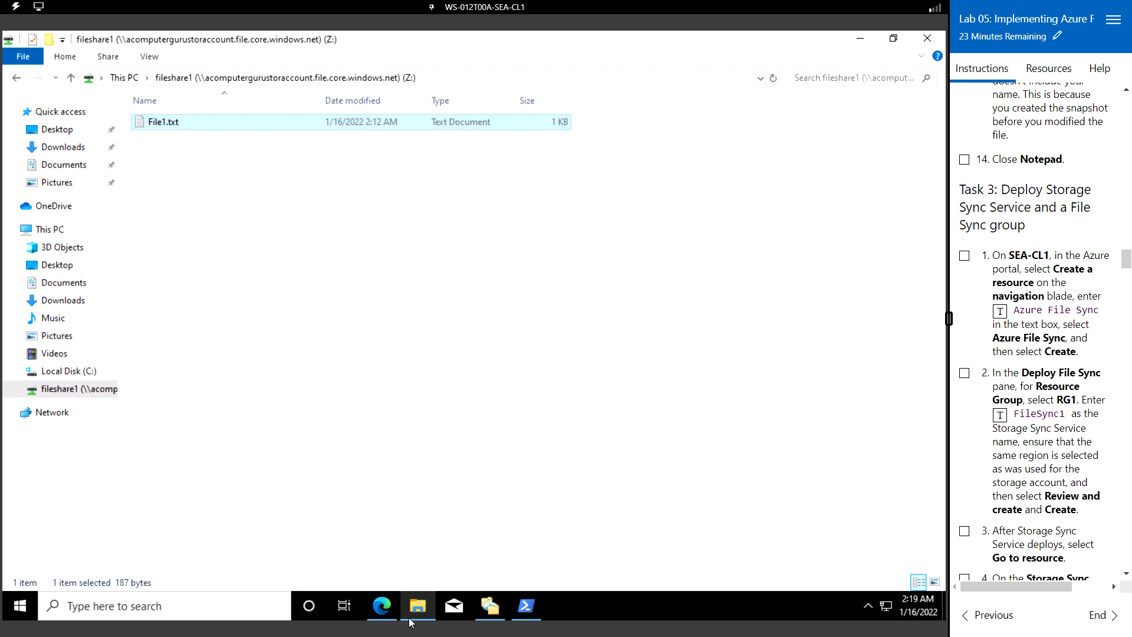
click(382, 608)
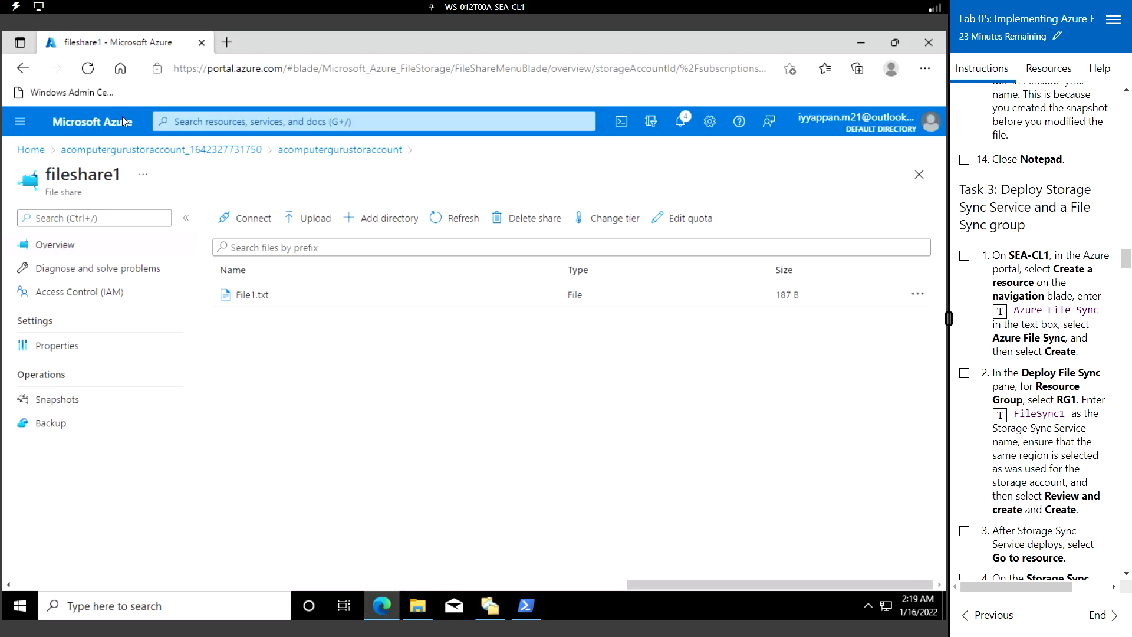
click(91, 124)
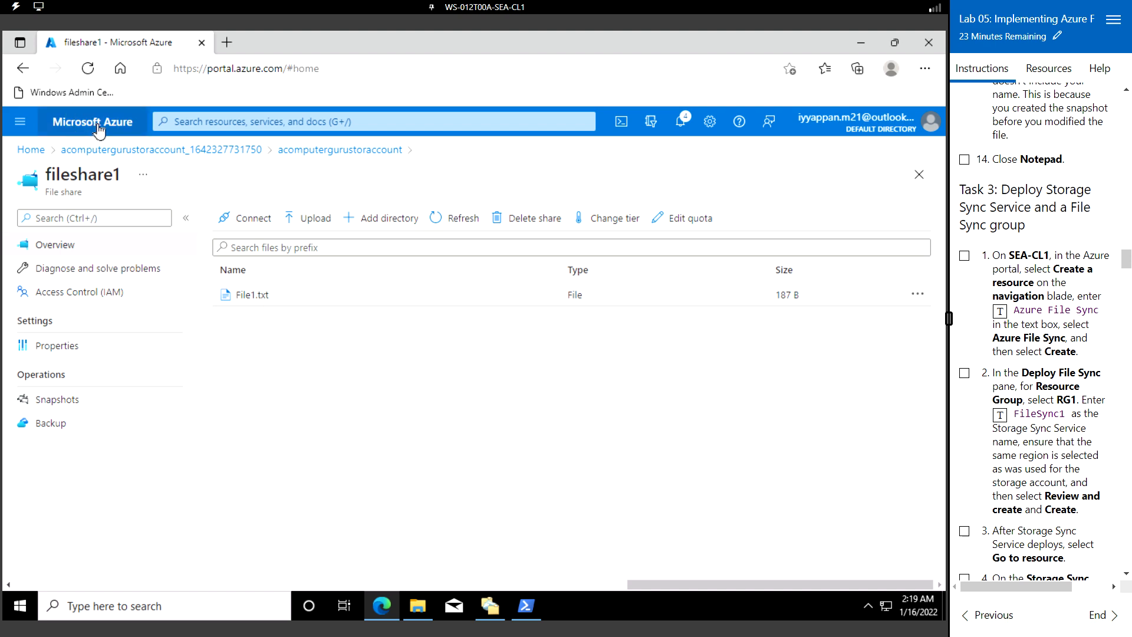
click(250, 124)
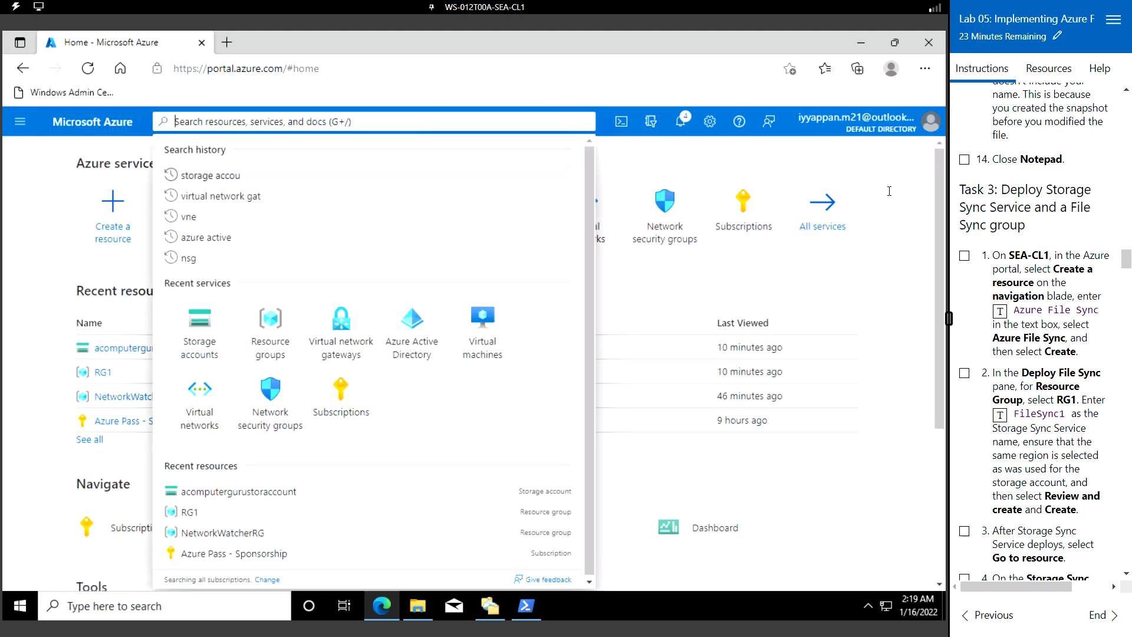
click(1001, 311)
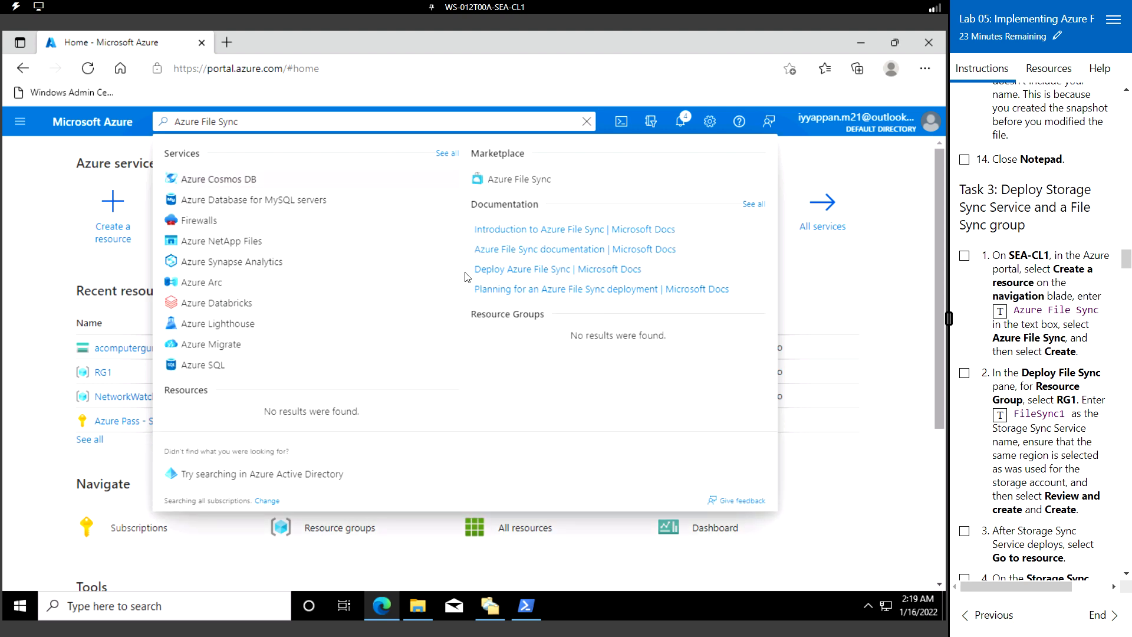
click(518, 180)
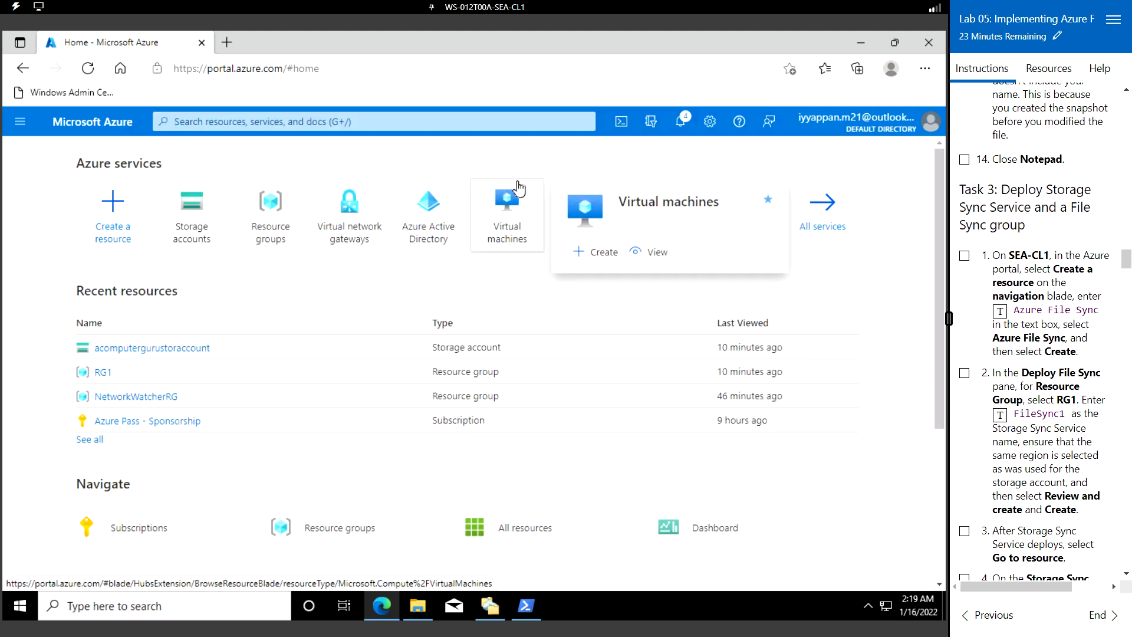
mouse_move(518, 189)
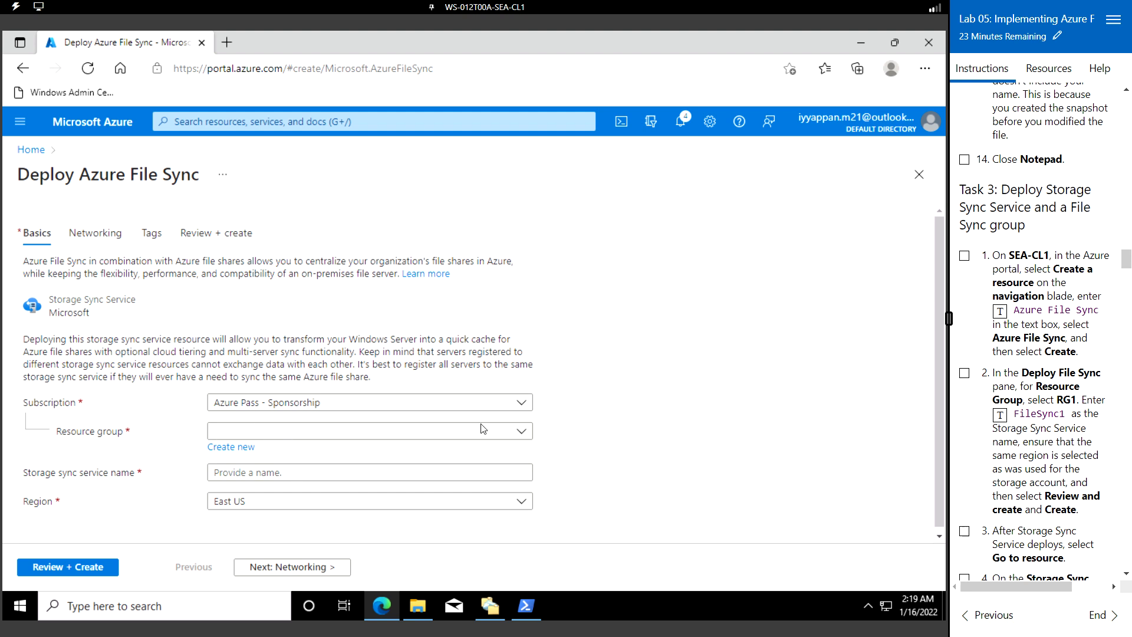
- Deploy a Storage Sync Service named FileSync1 in resource group RG1, keeping the East US region
click(521, 434)
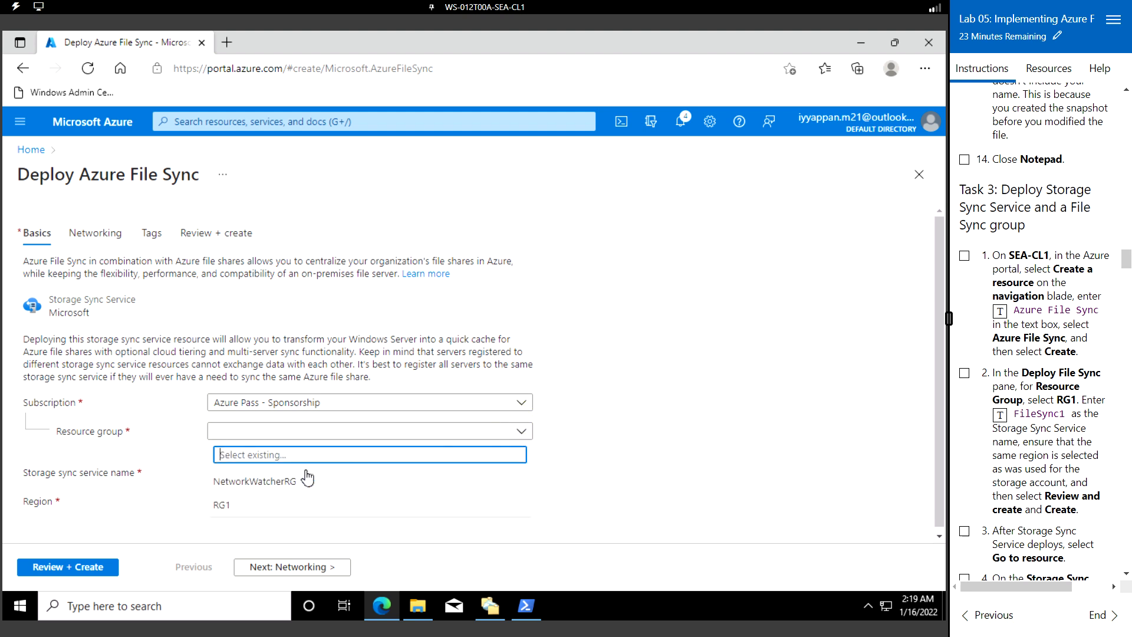
click(224, 506)
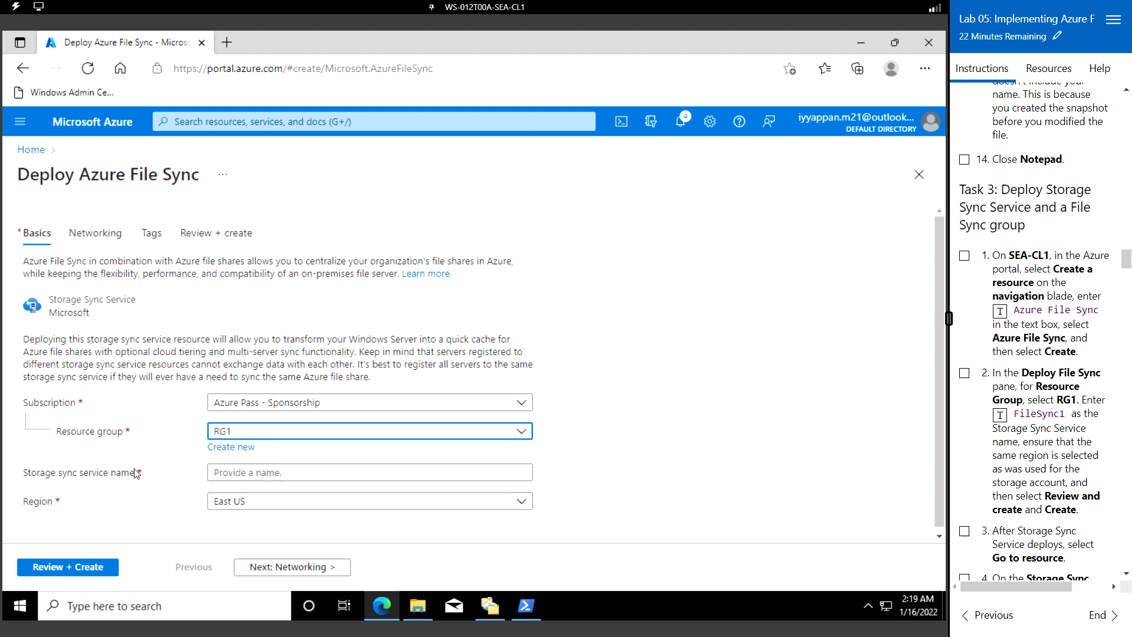
click(265, 473)
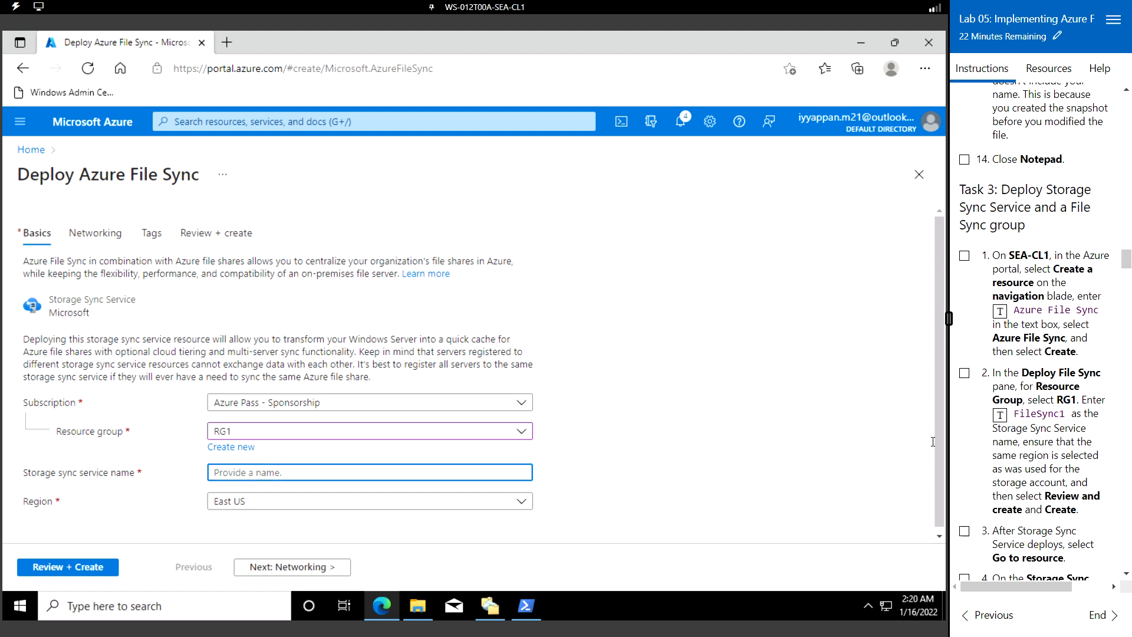
click(1000, 415)
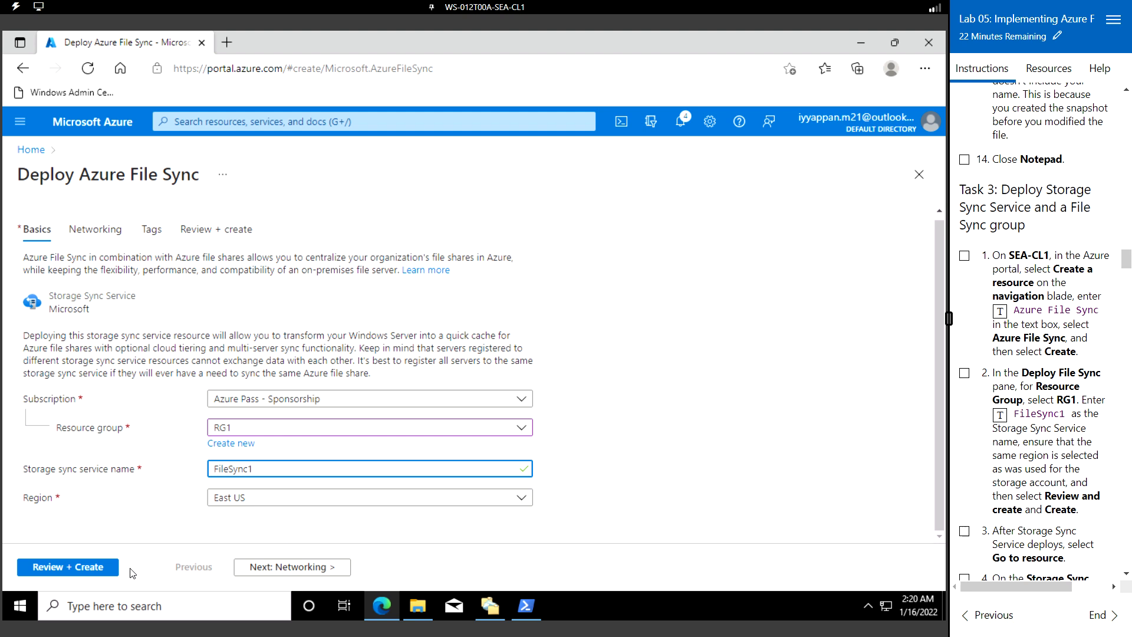
click(81, 567)
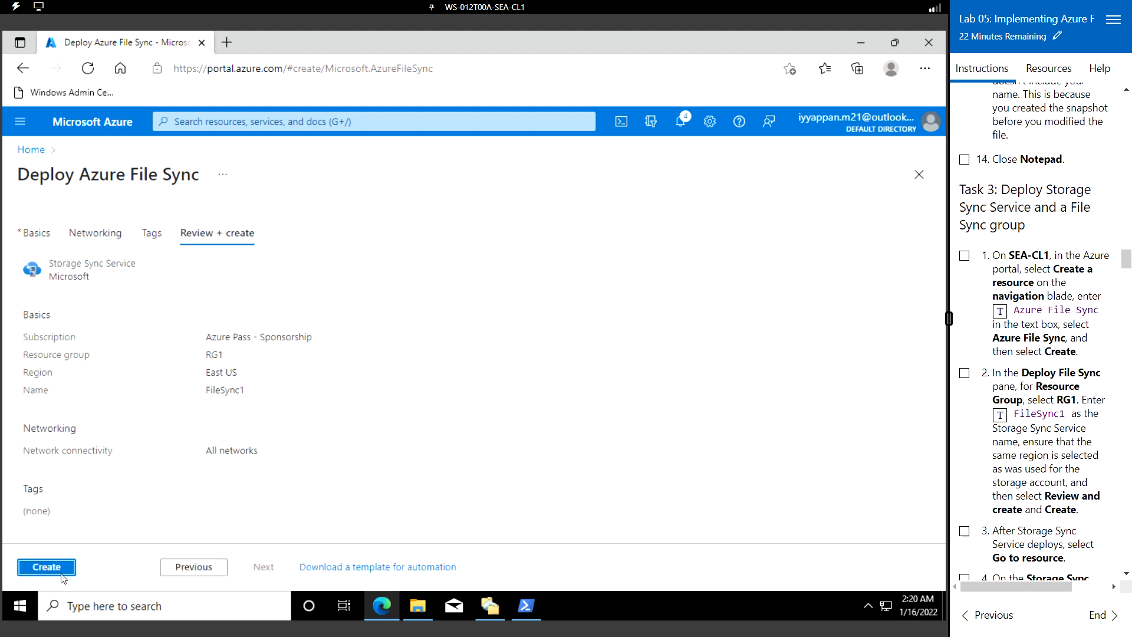
click(57, 570)
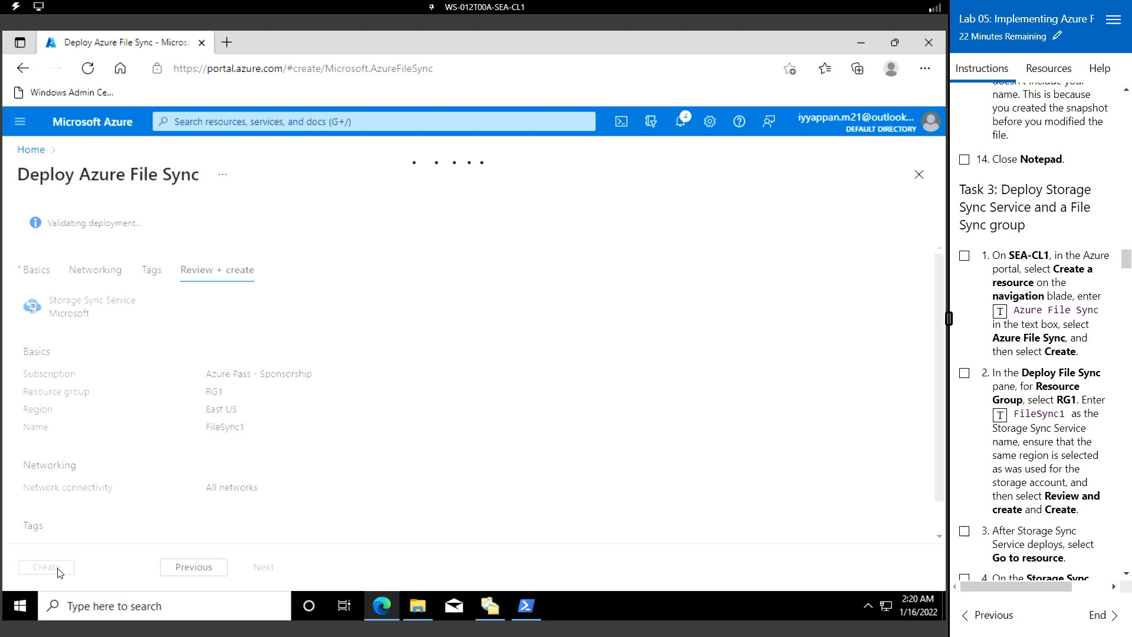
scroll(1033, 385, down, 3)
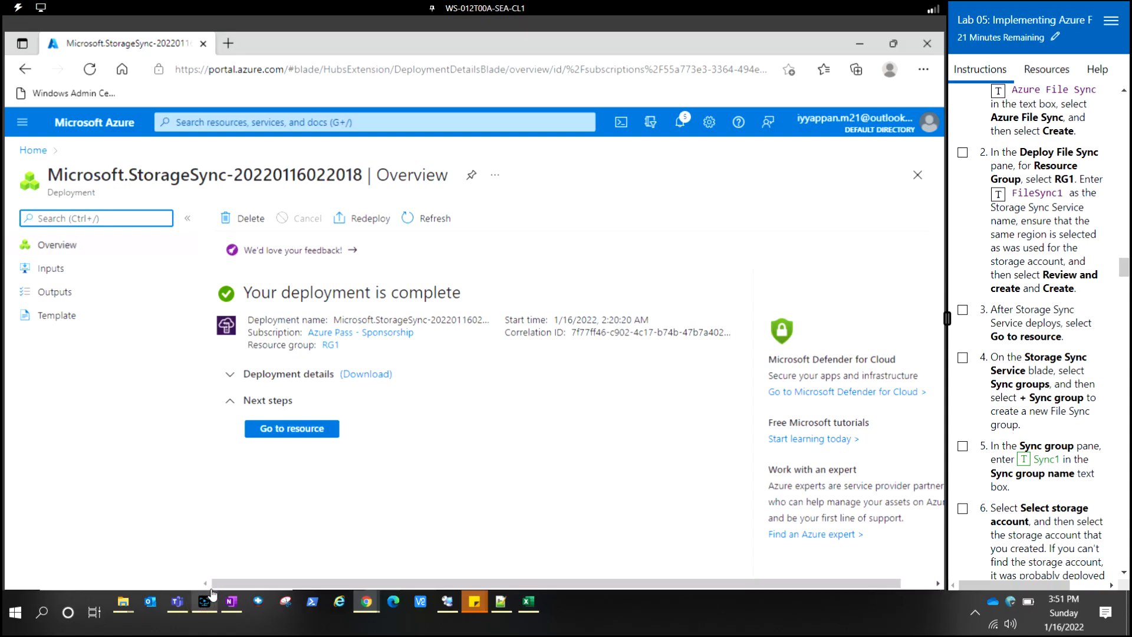
click(209, 604)
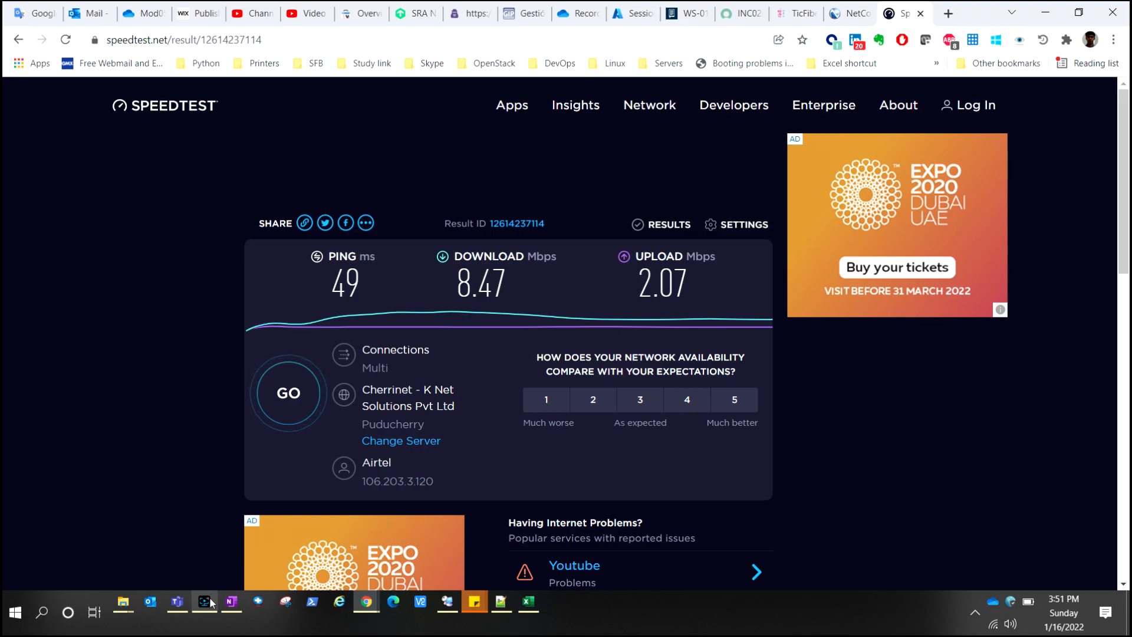
click(206, 602)
click(209, 605)
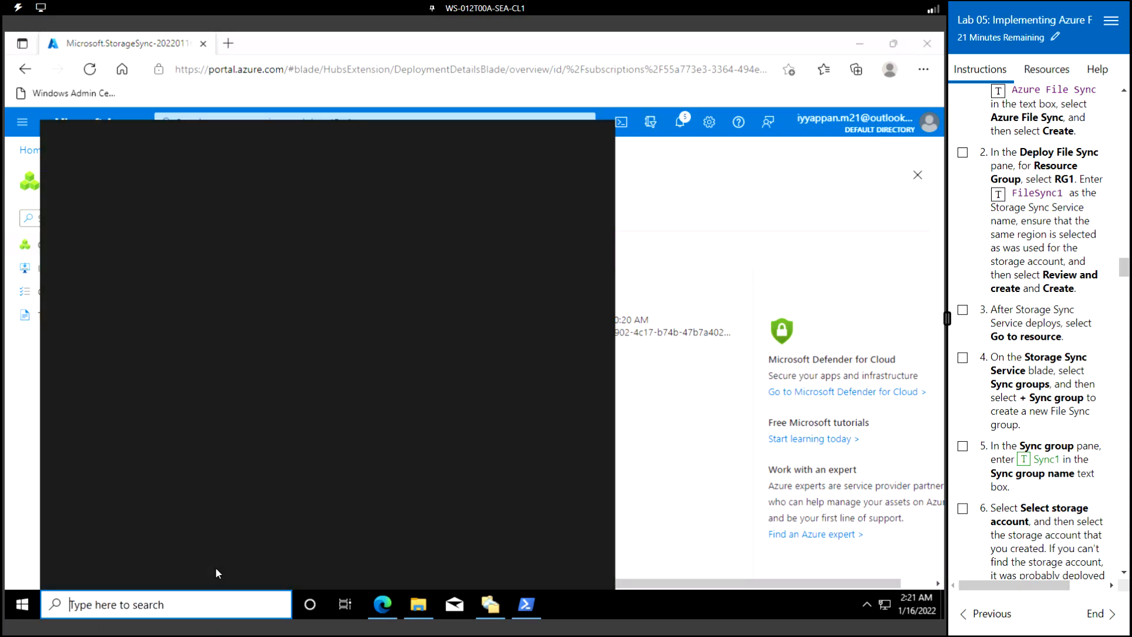
key(alt+Tab)
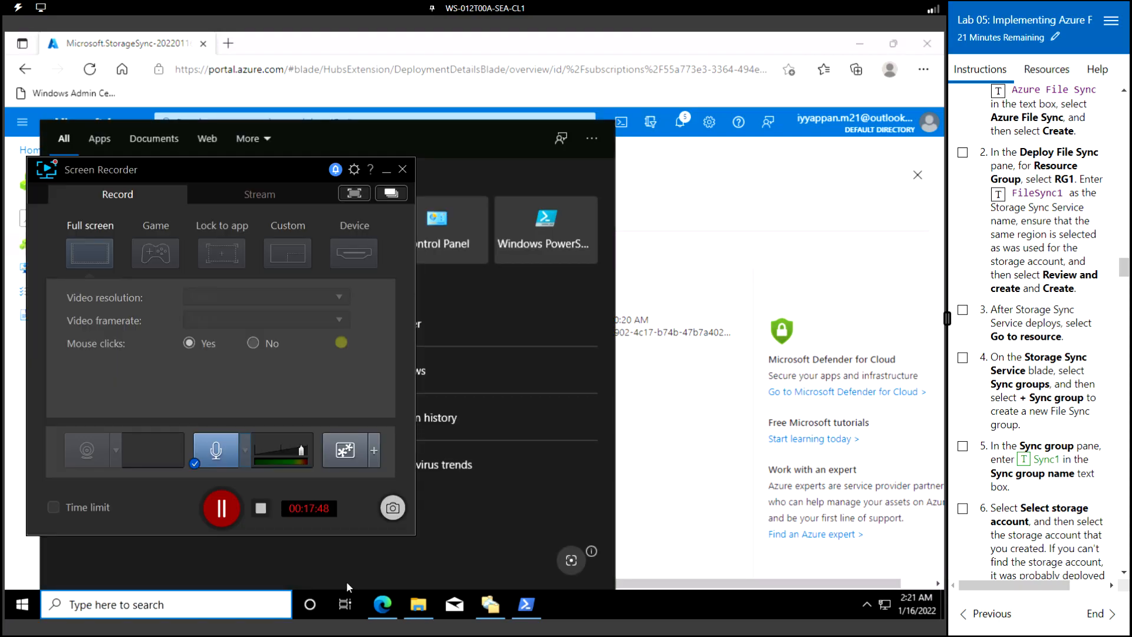
click(229, 509)
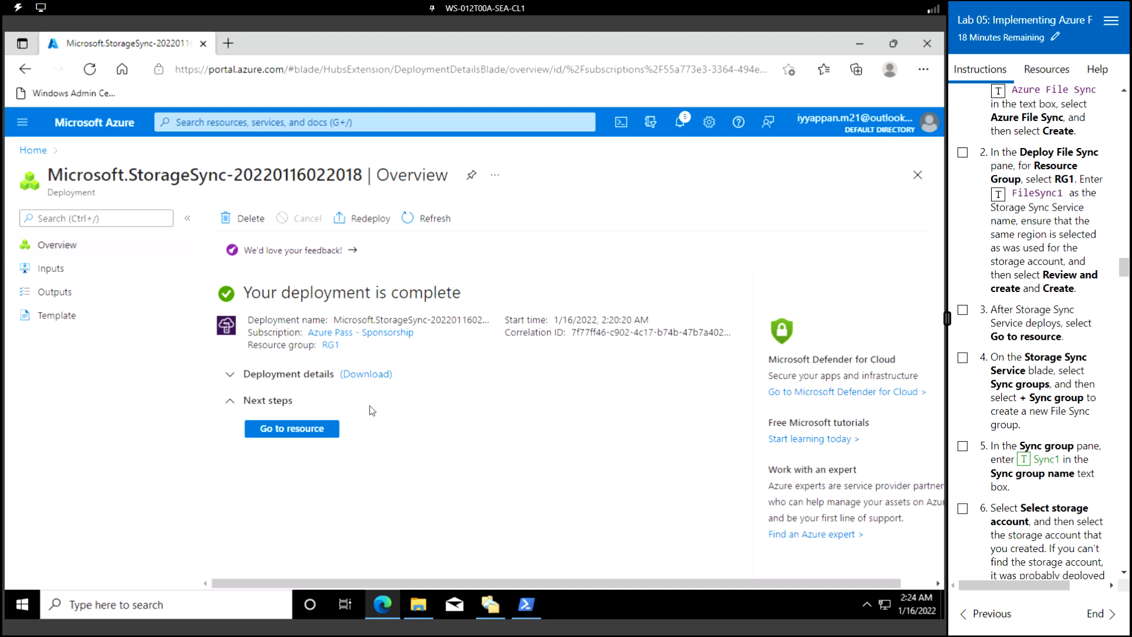
- Go to the deployed FileSync1 resource and start a new sync group named Sync1
click(303, 429)
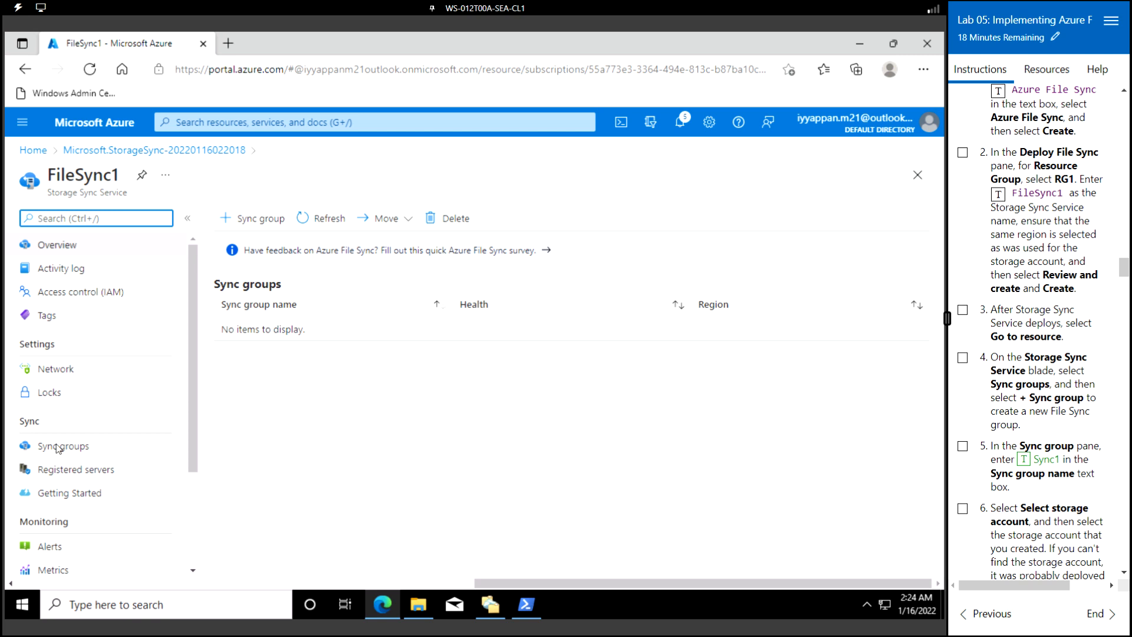
click(96, 459)
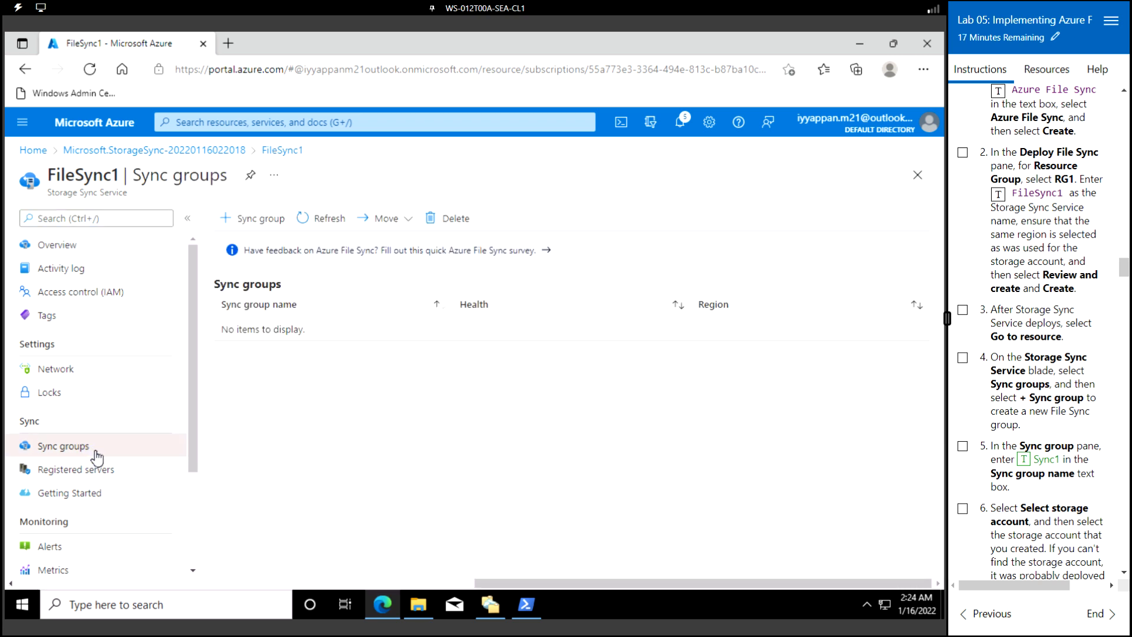
click(254, 224)
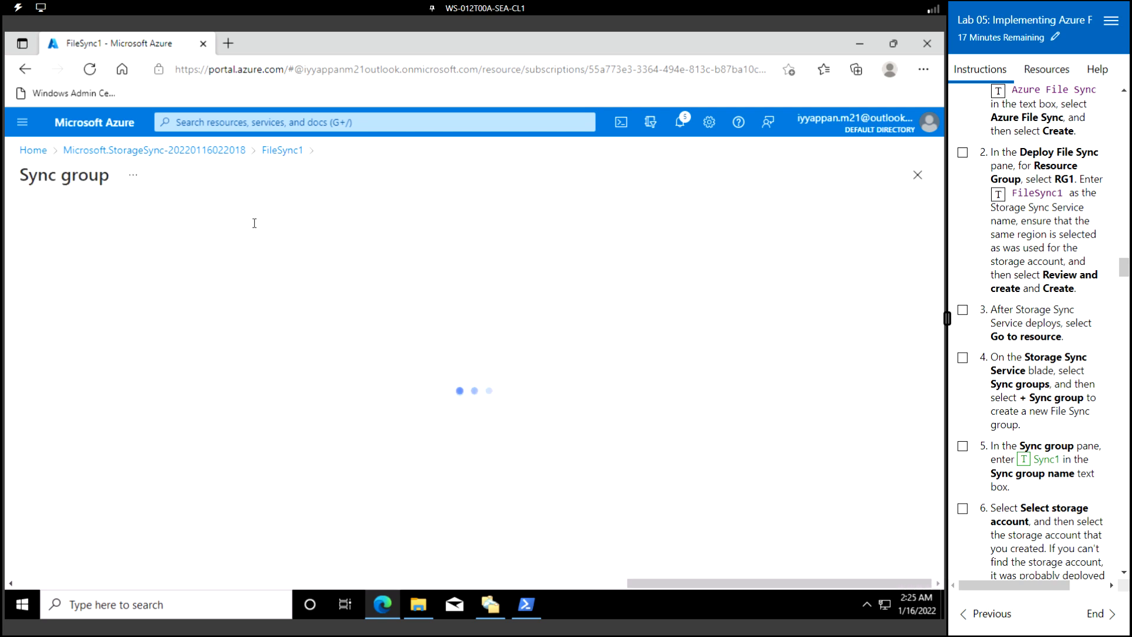
click(198, 304)
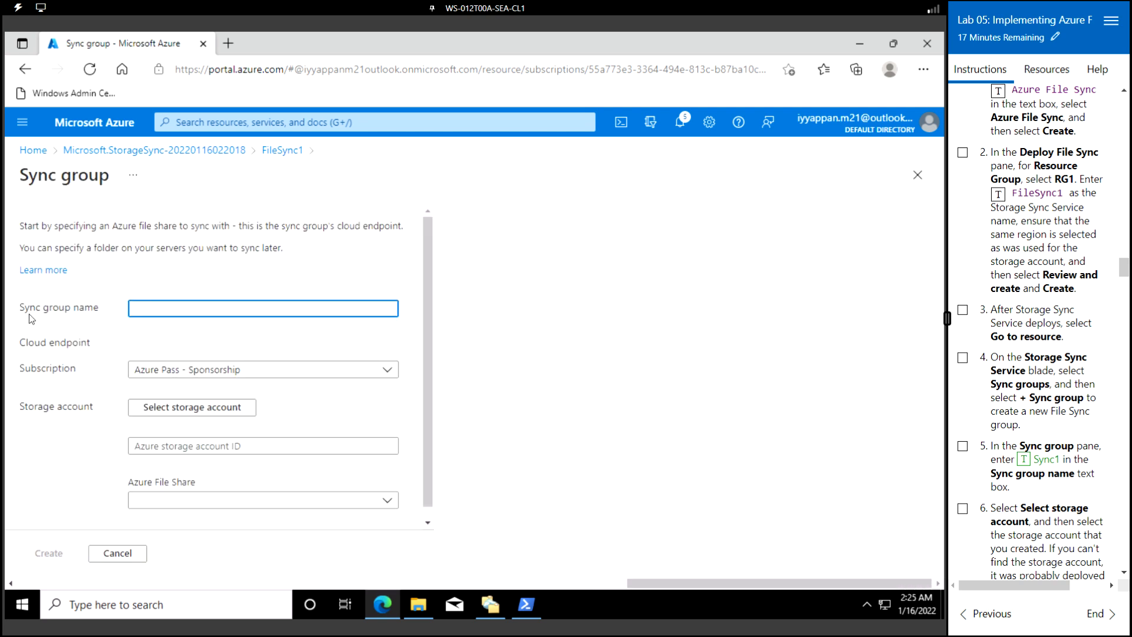
click(1025, 460)
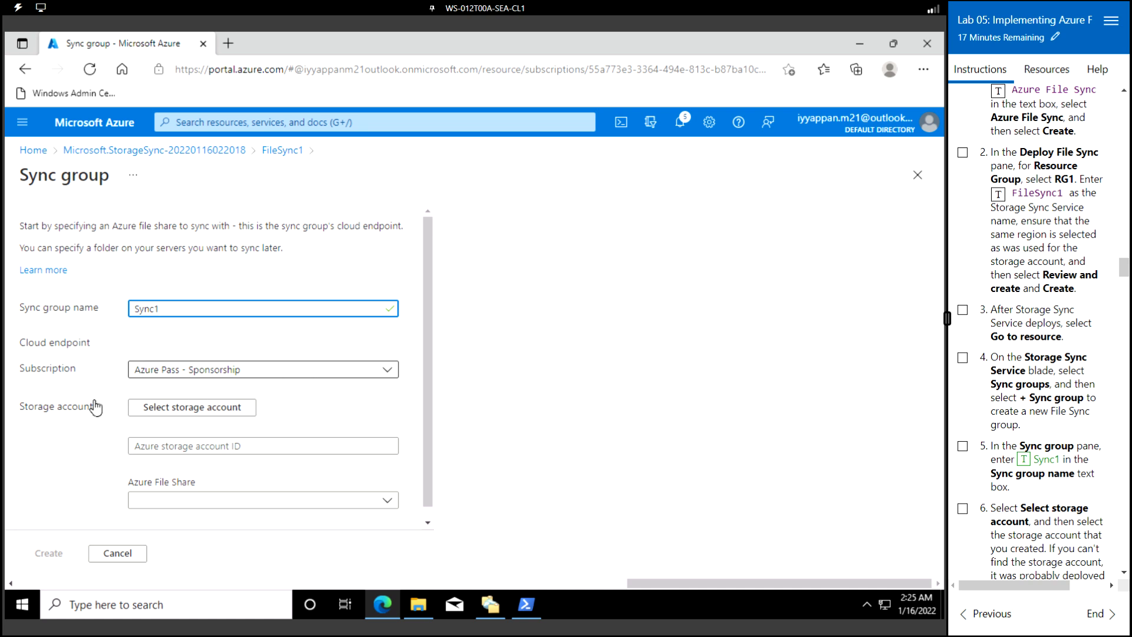
- Choose the acomputergurustoraccount storage account and the fileshare1 Azure file share as cloud endpoint, and create the sync group
click(219, 415)
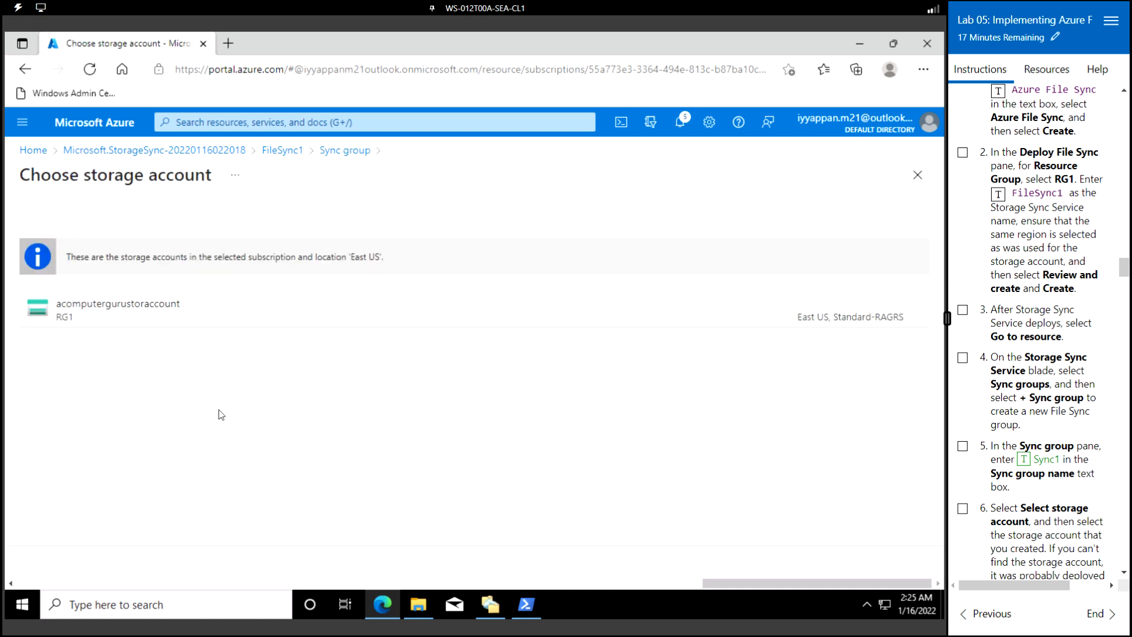
click(162, 312)
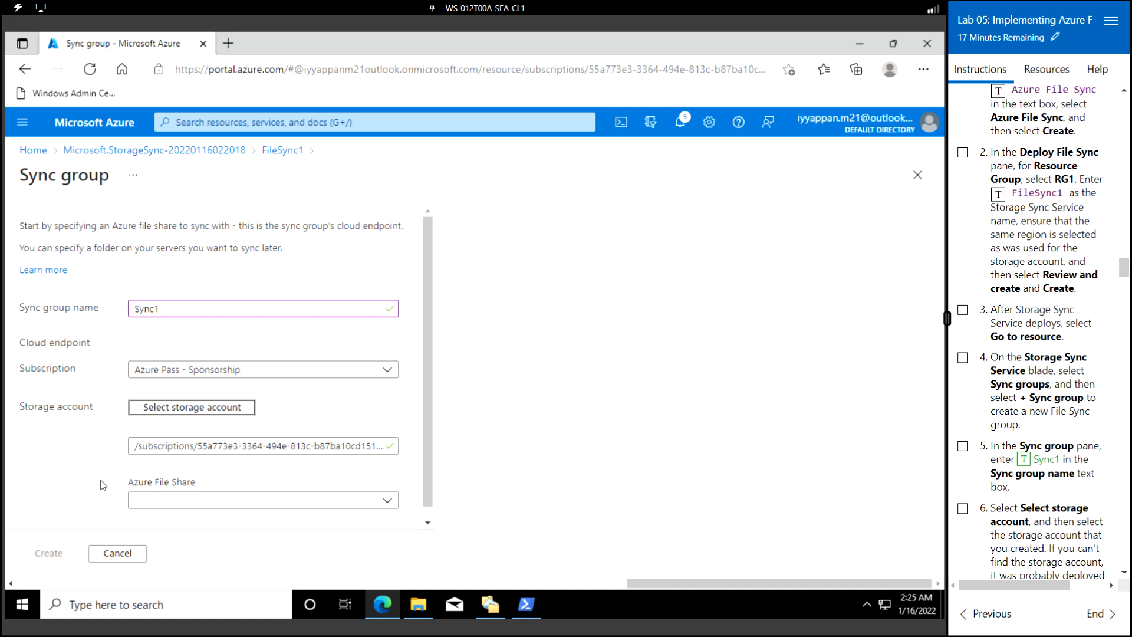
scroll(101, 484, down, 1)
scroll(1045, 473, down, 4)
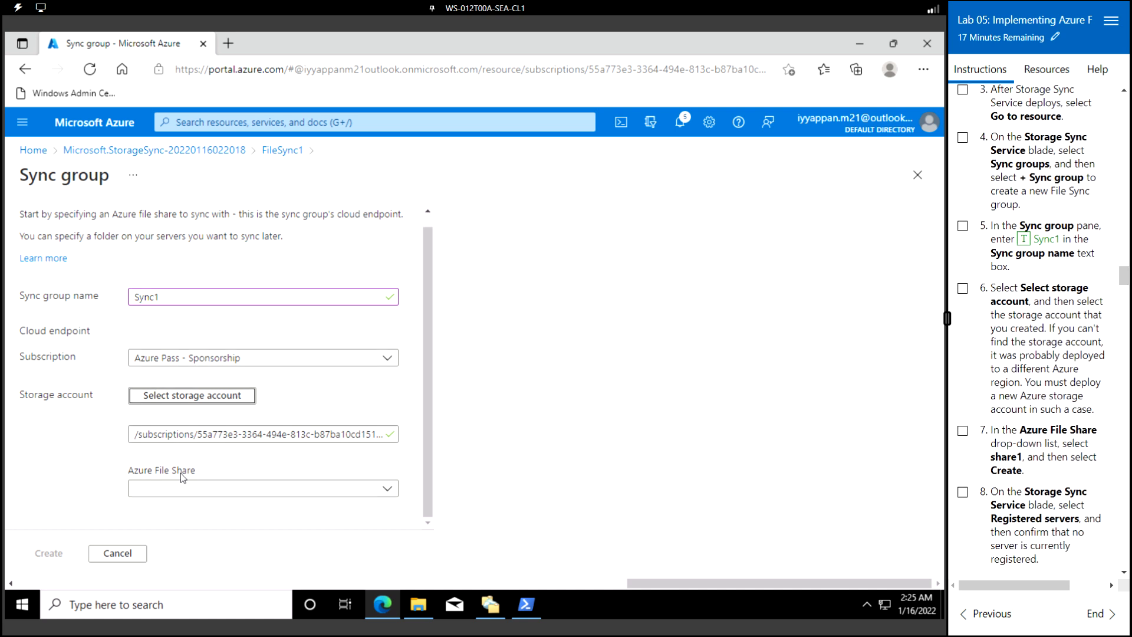
click(389, 489)
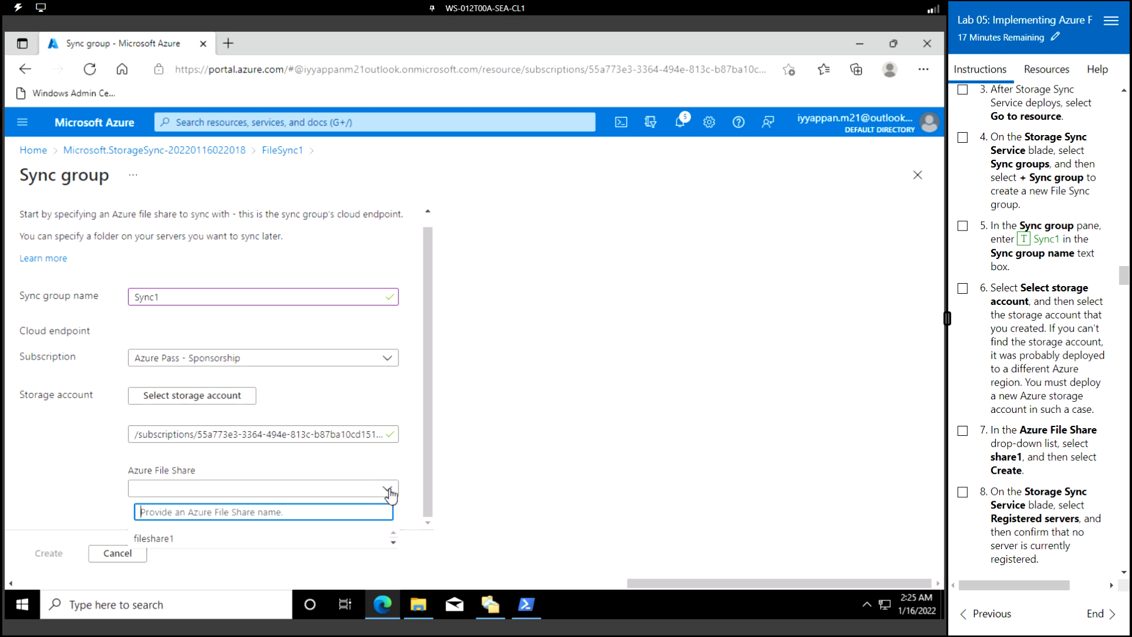
click(177, 538)
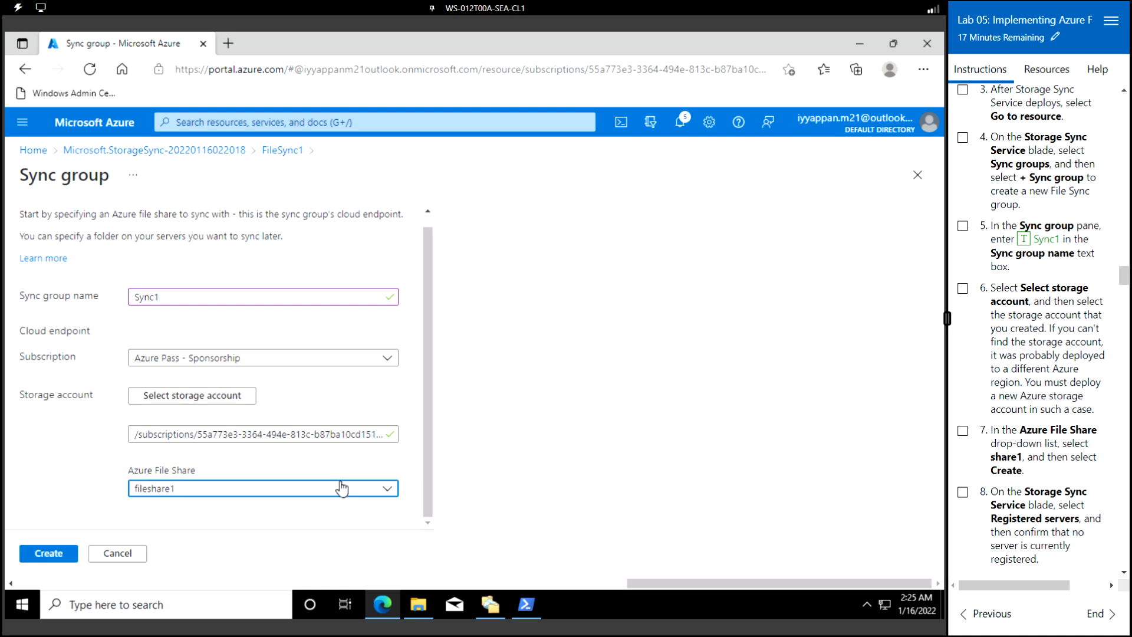
scroll(1049, 374, down, 1)
scroll(1049, 374, down, 2)
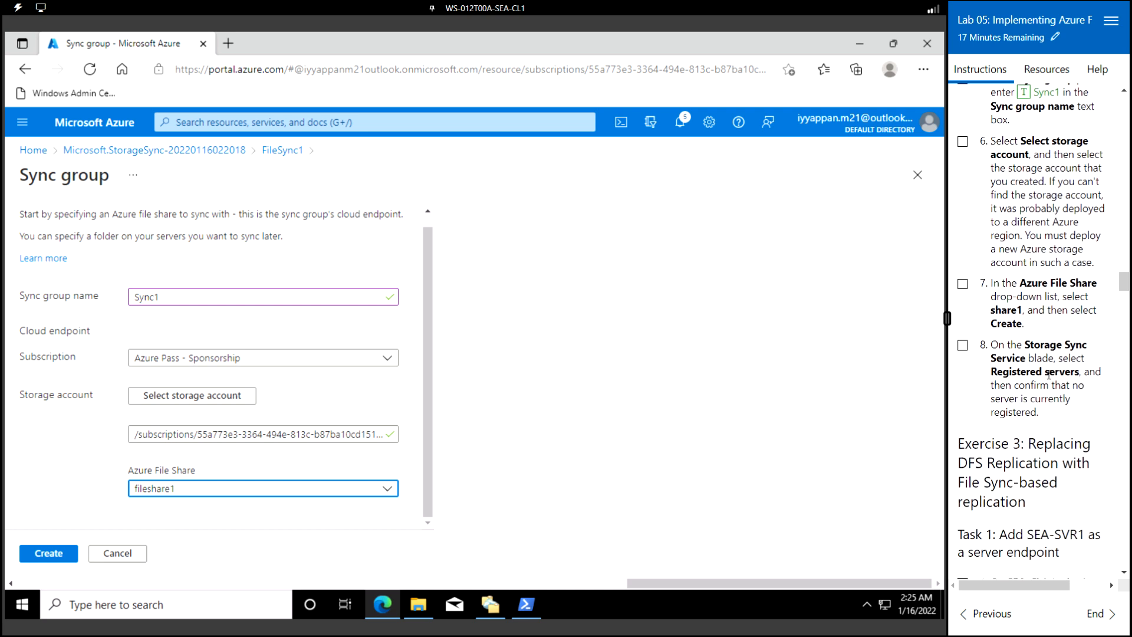
click(56, 555)
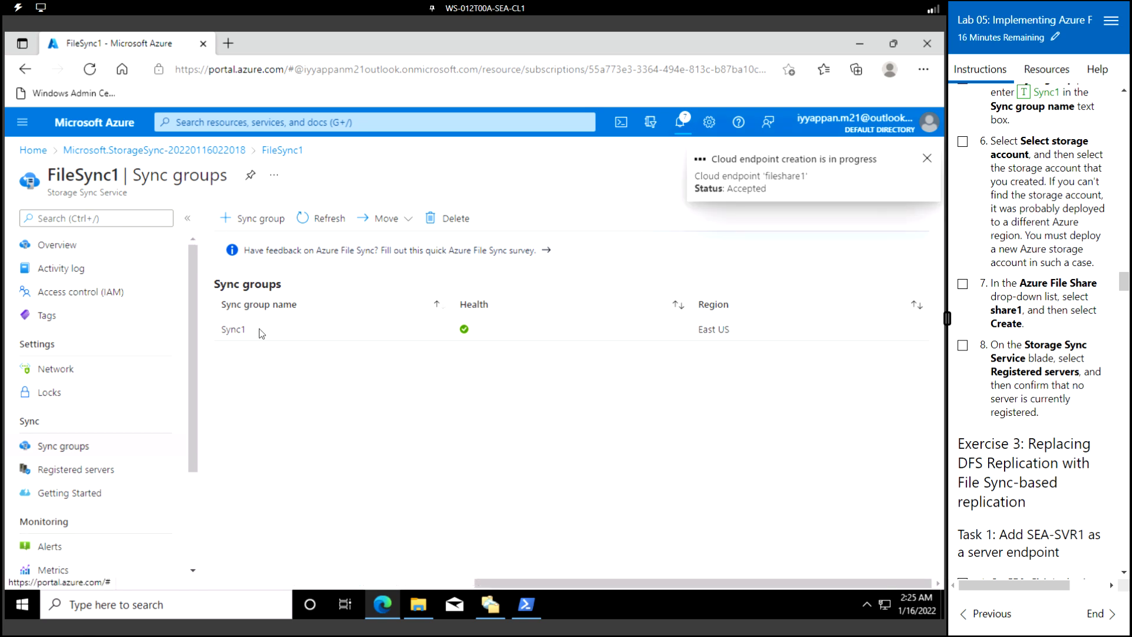
- Check the registered servers of FileSync1, and review its sync groups and overview along with the next lab instructions
click(88, 470)
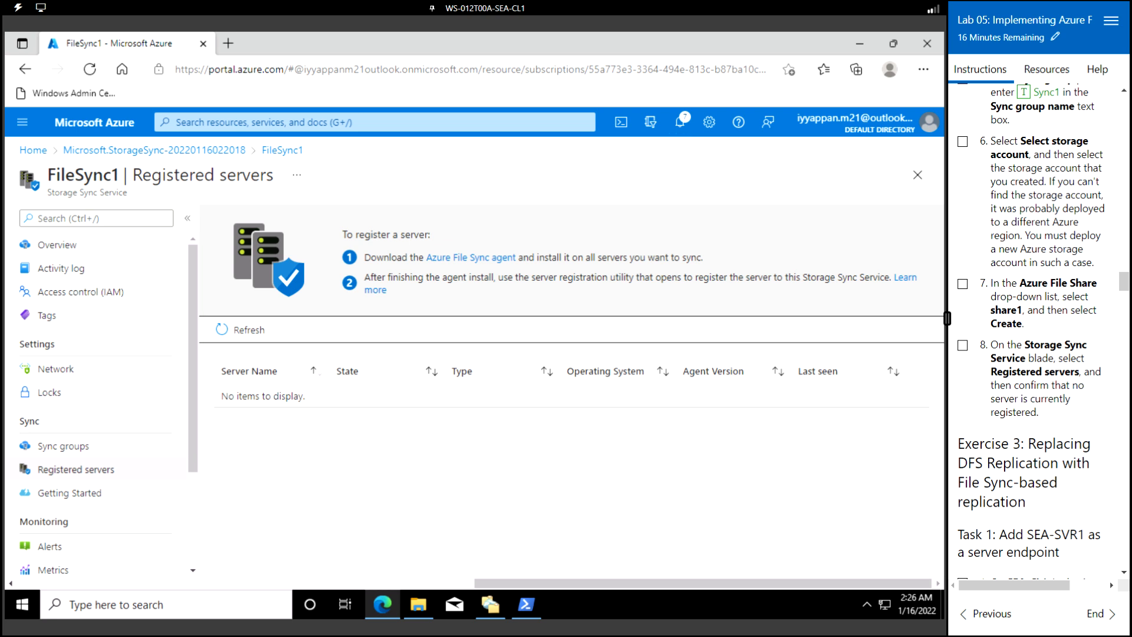
click(97, 449)
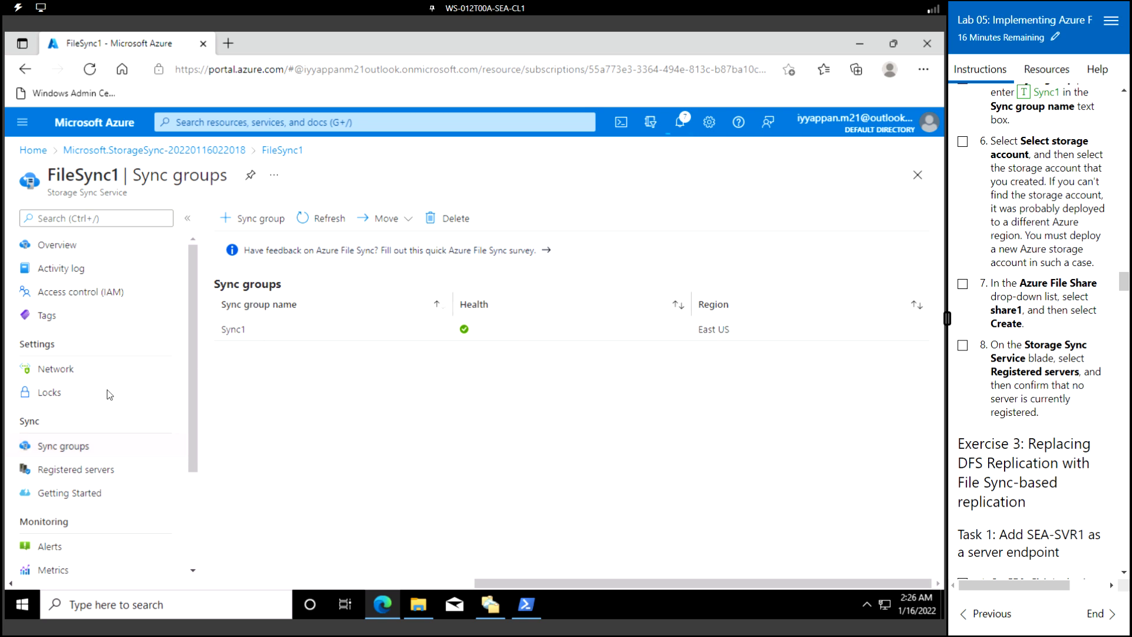
scroll(107, 397, down, 3)
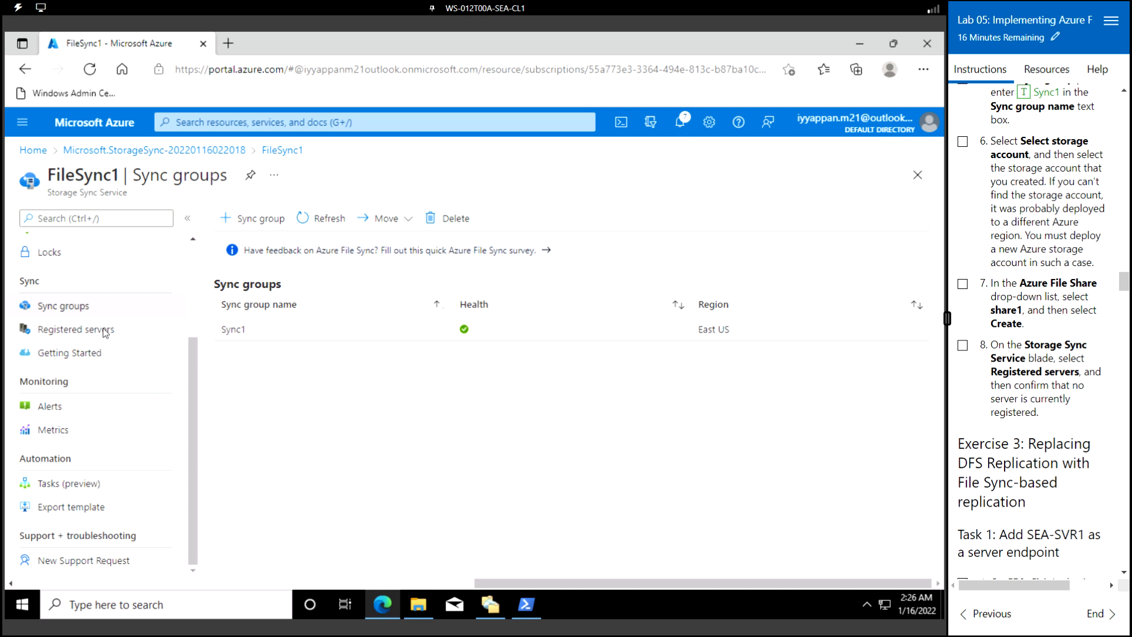
scroll(115, 303, up, 3)
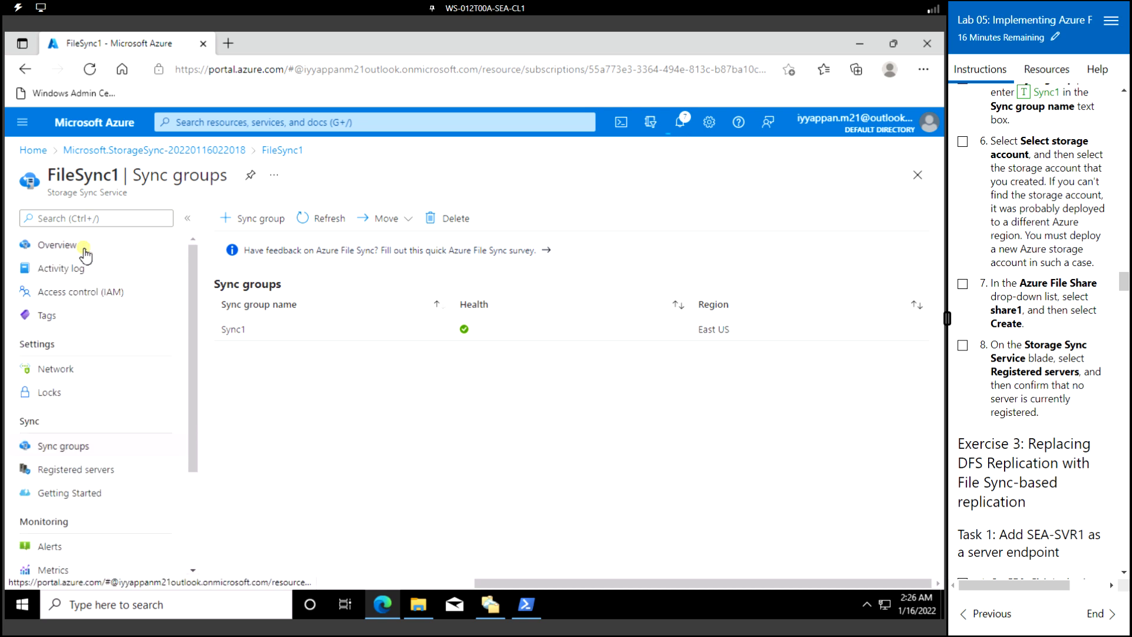
click(85, 252)
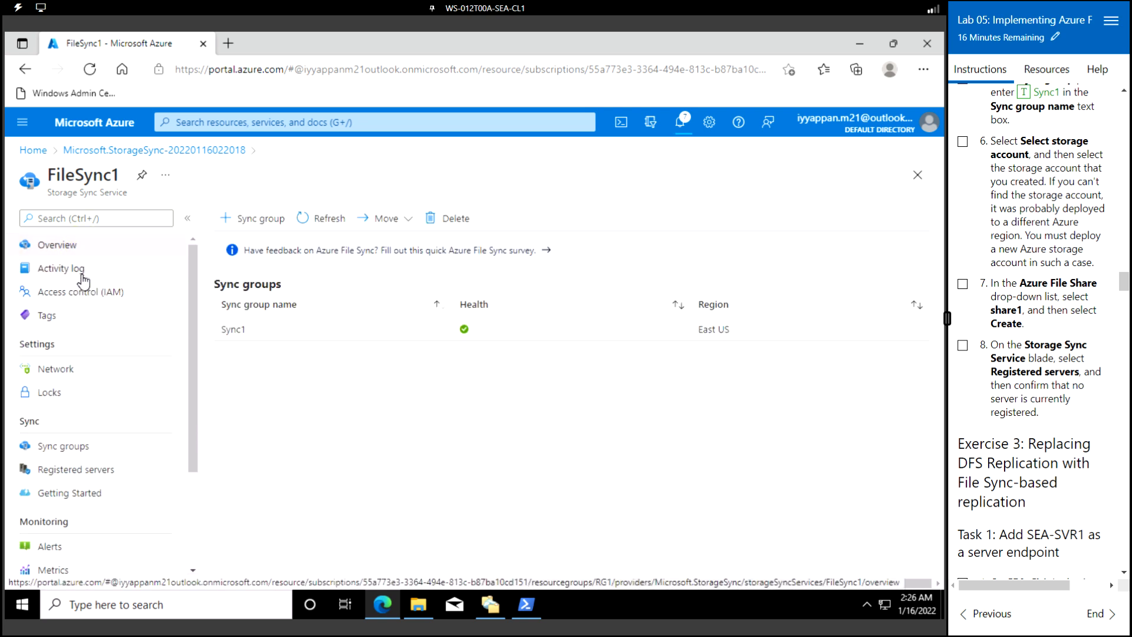
scroll(1009, 356, down, 4)
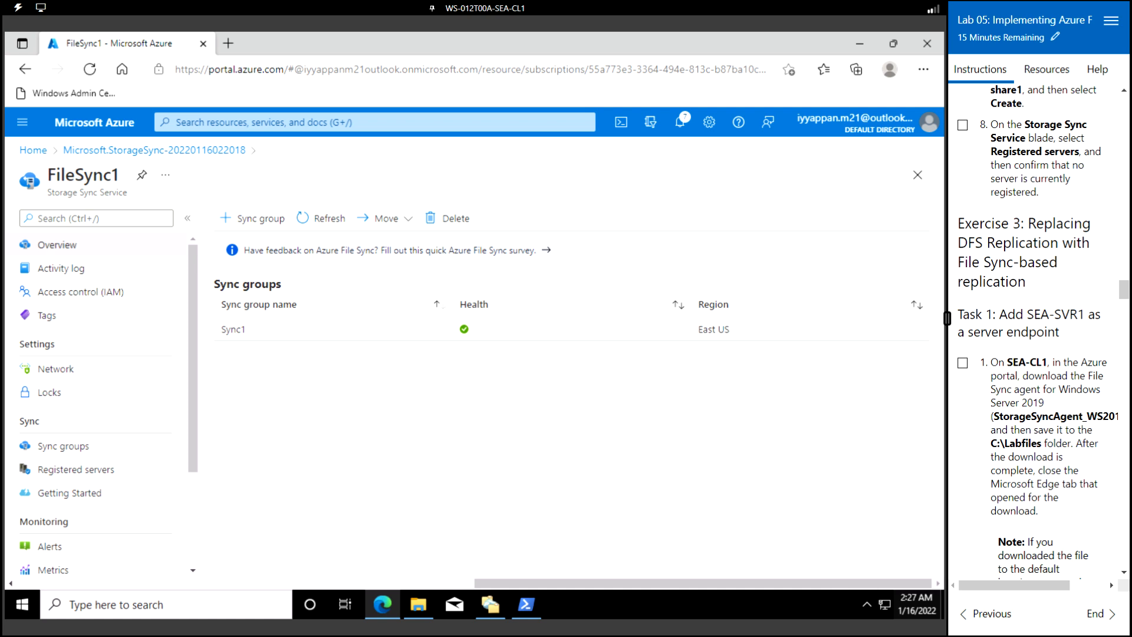
scroll(1026, 308, down, 3)
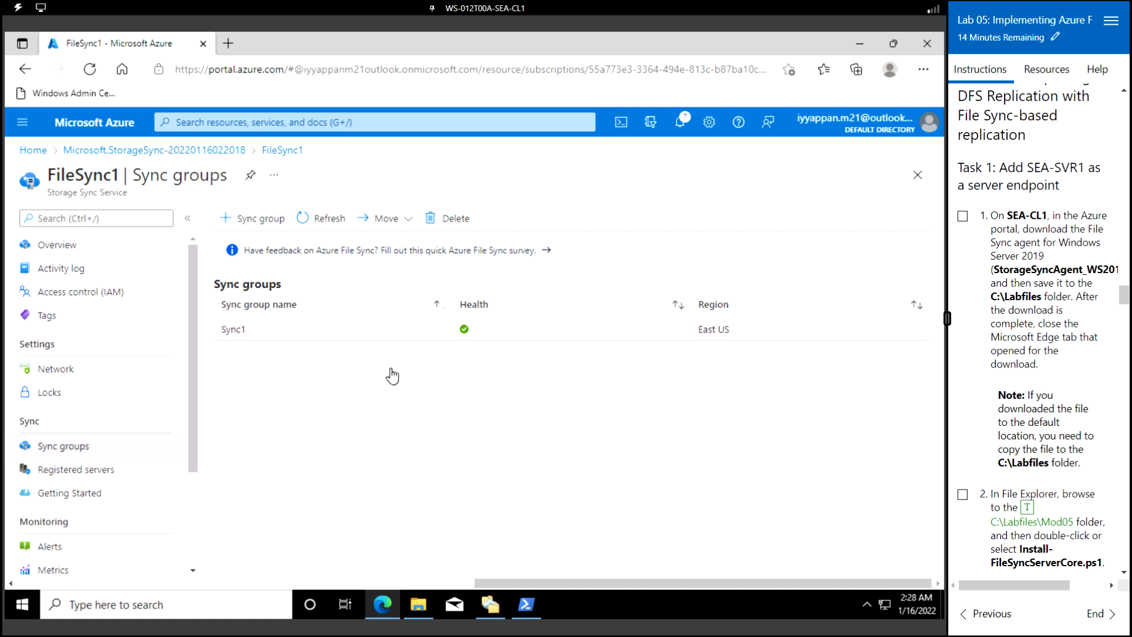
- Follow the Azure File Sync agent link on FileSync1's registered servers page and download StorageSyncAgent_WS2019.msi
click(87, 475)
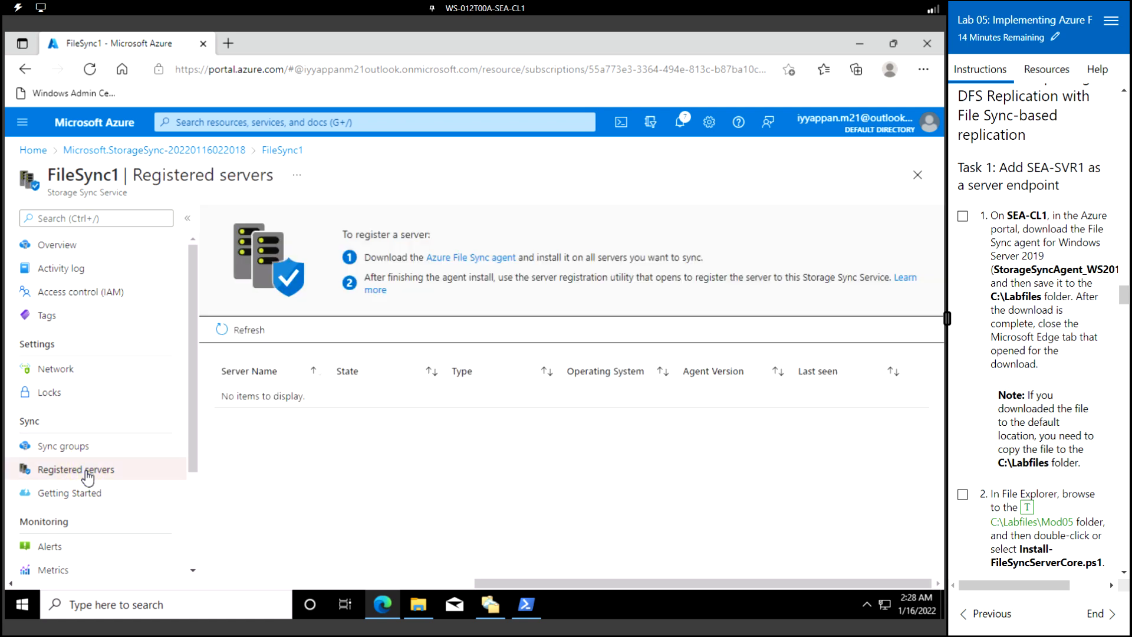
click(477, 260)
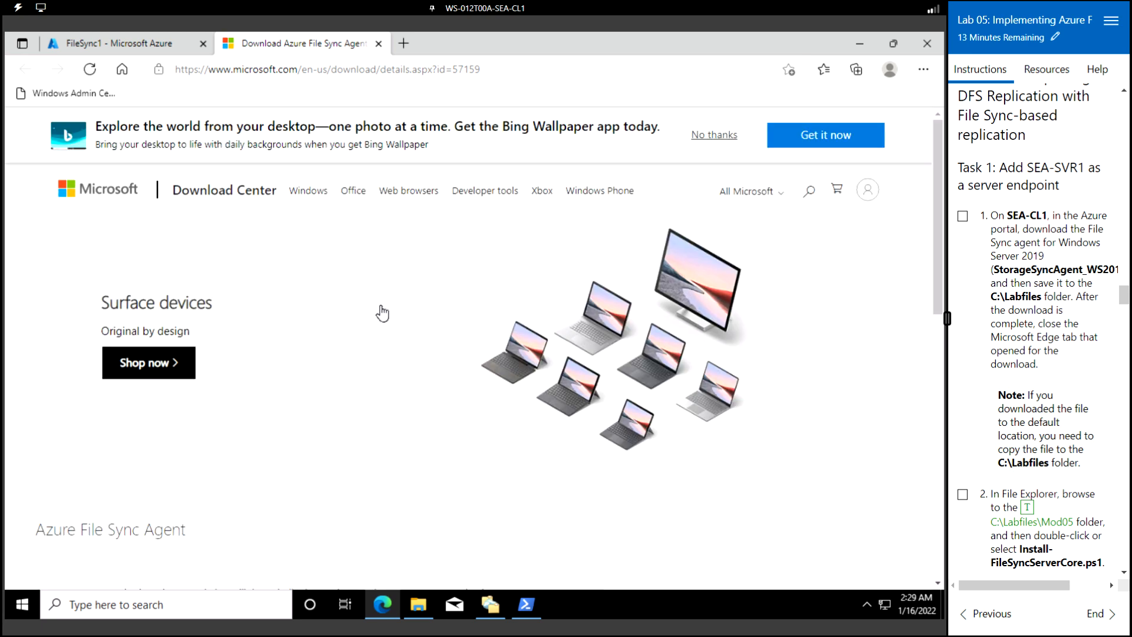
scroll(511, 403, down, 7)
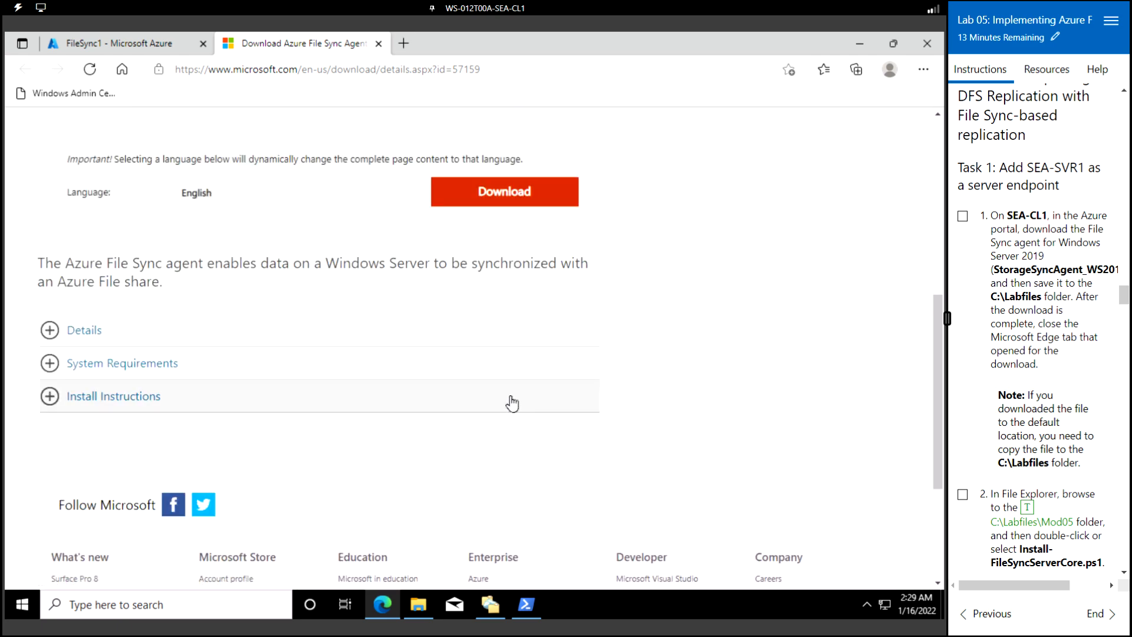
click(512, 204)
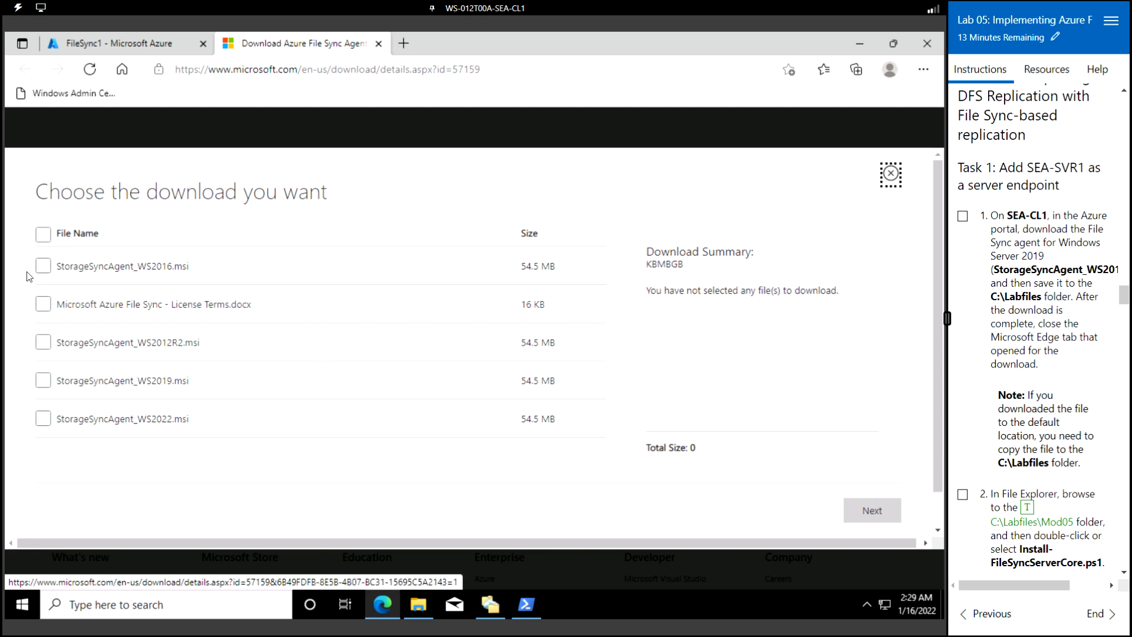
click(44, 380)
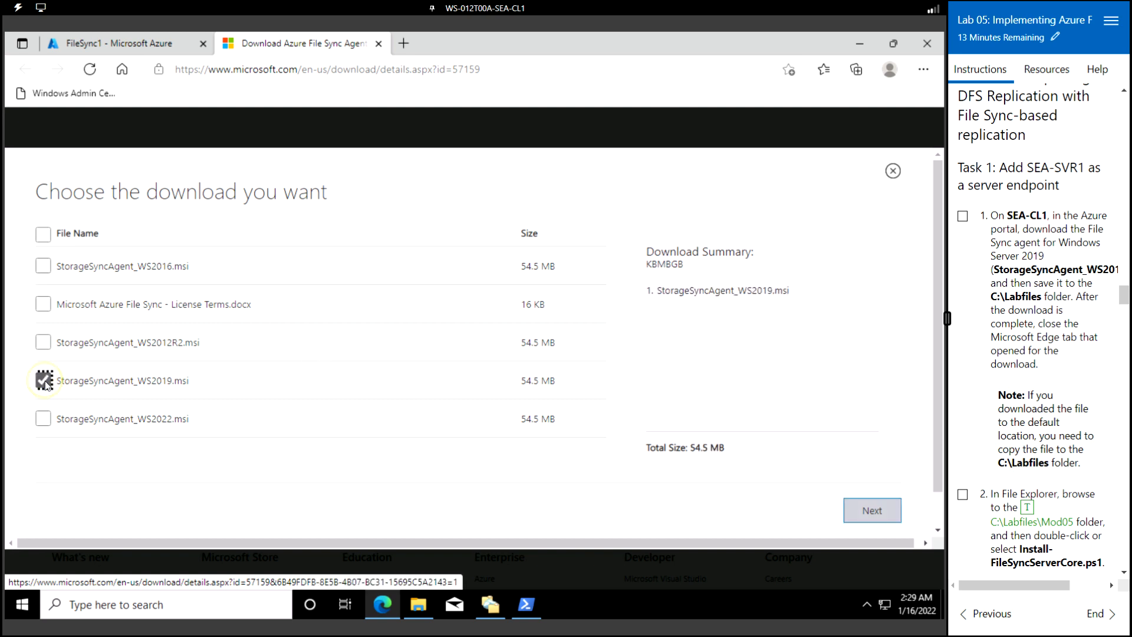
click(881, 512)
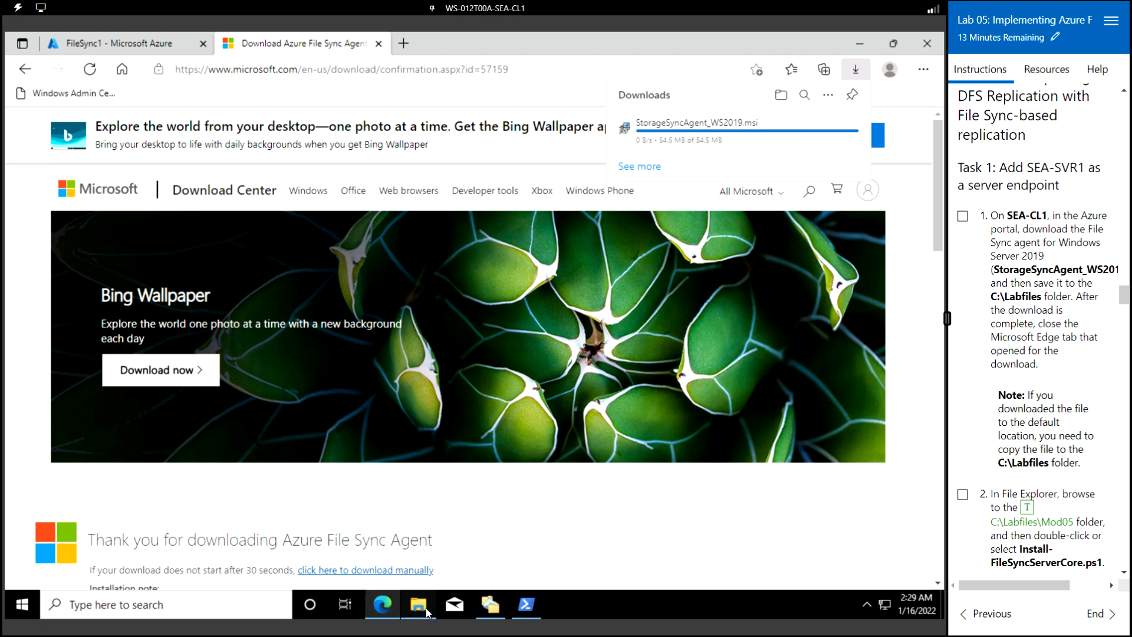
- Check This PC's system properties for the computer name, and close the System and File Explorer windows
mouse_move(427, 613)
click(427, 561)
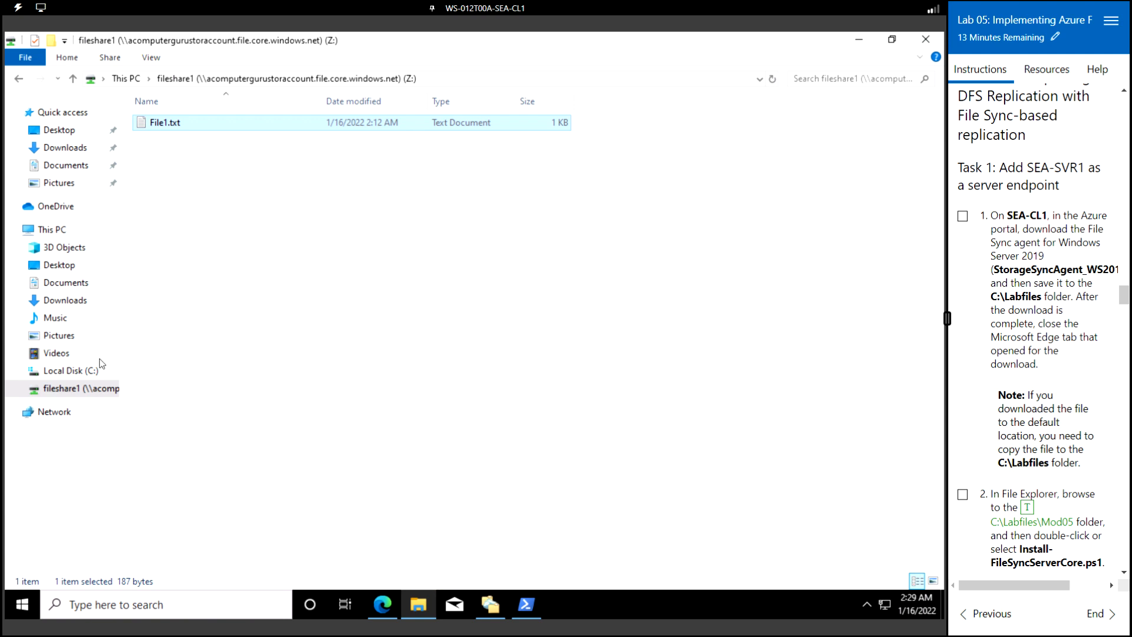
click(53, 234)
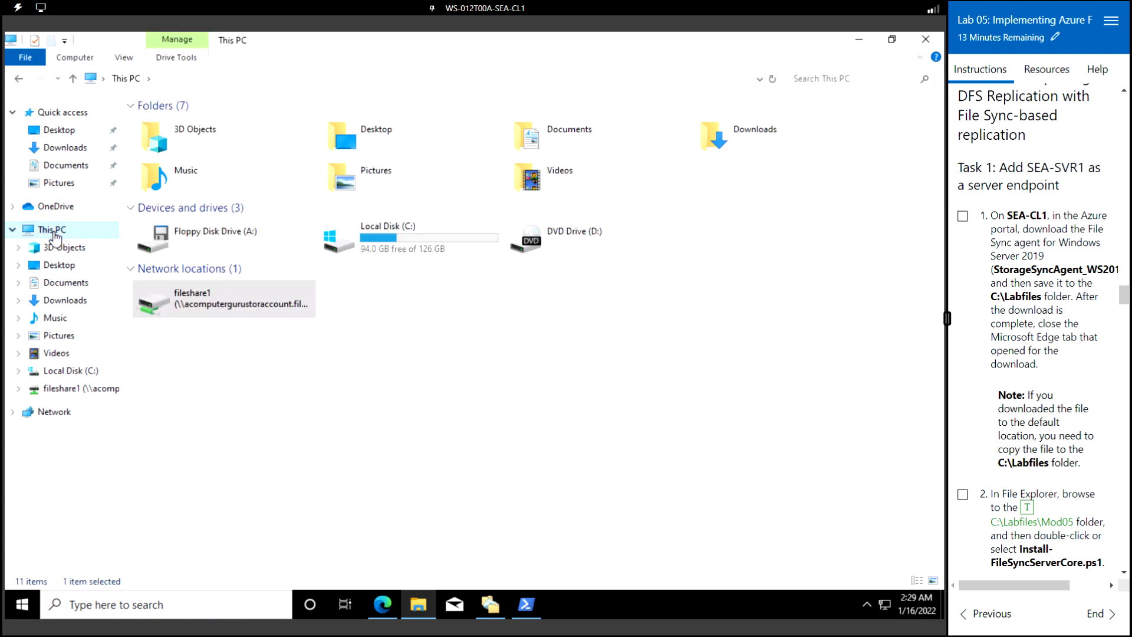
right_click(55, 236)
click(111, 432)
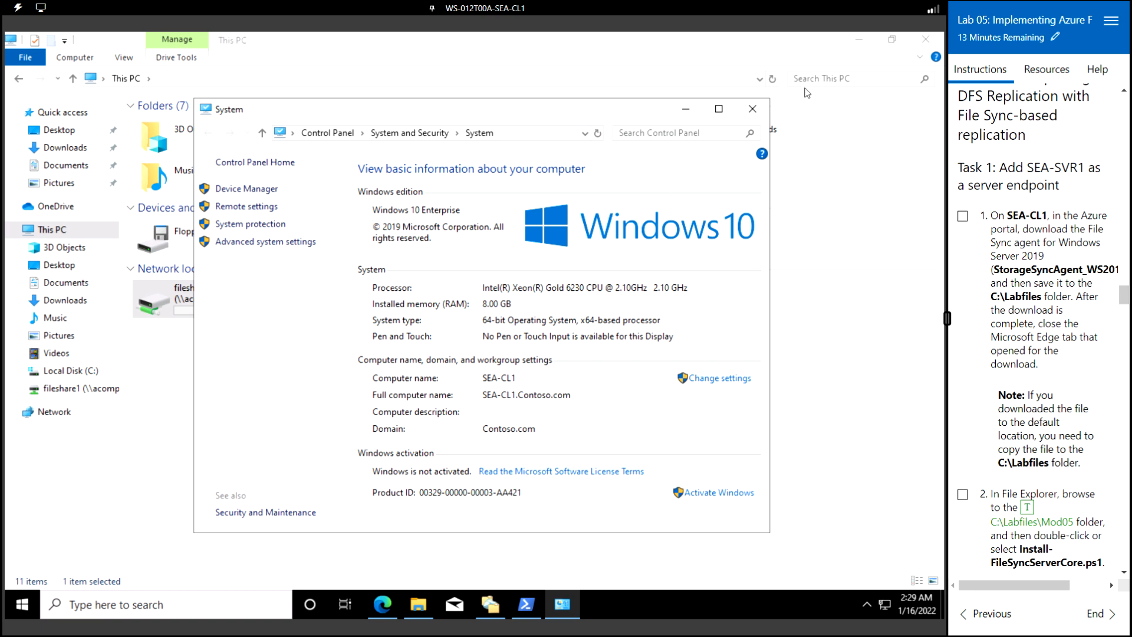
click(752, 110)
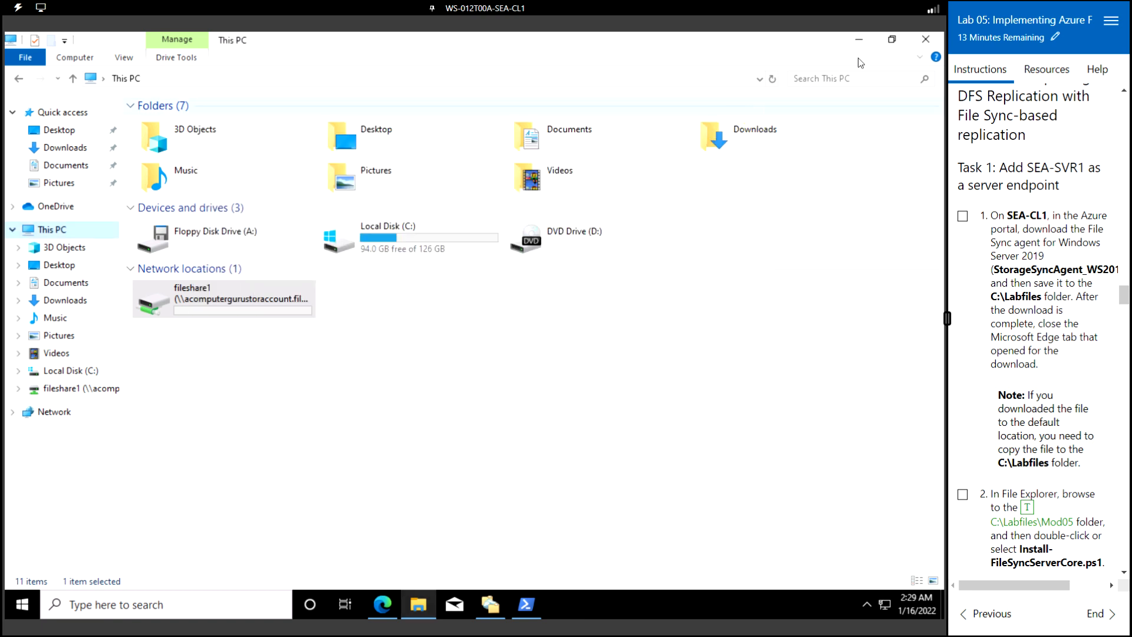
click(923, 41)
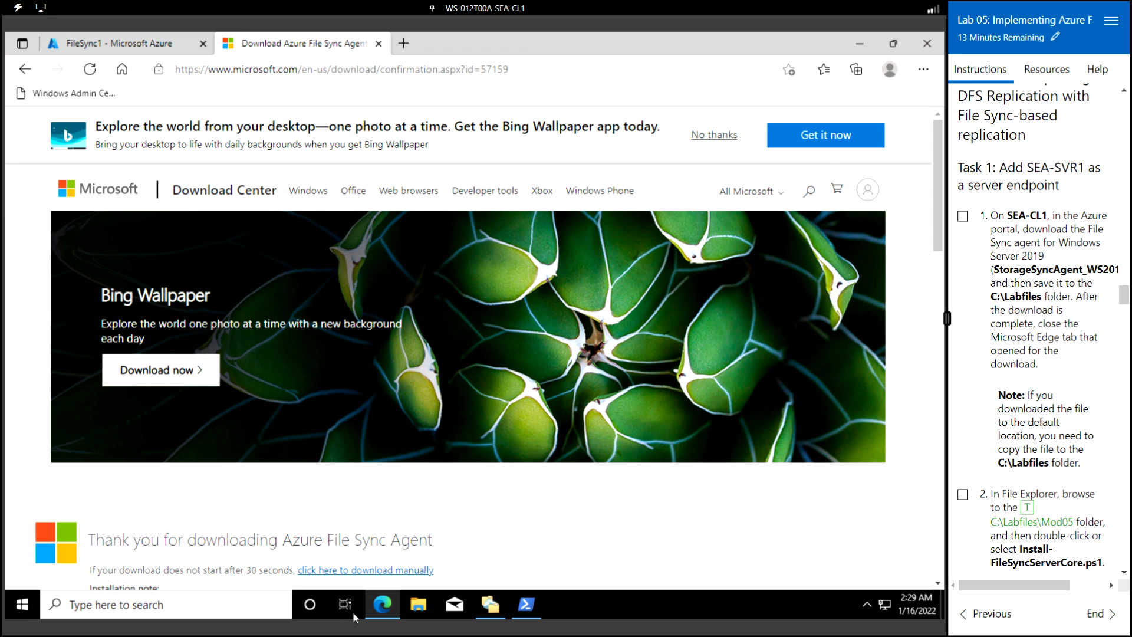
- Copy StorageSyncAgent_WS2019.msi from the Downloads folder into C:\Labfiles
click(425, 612)
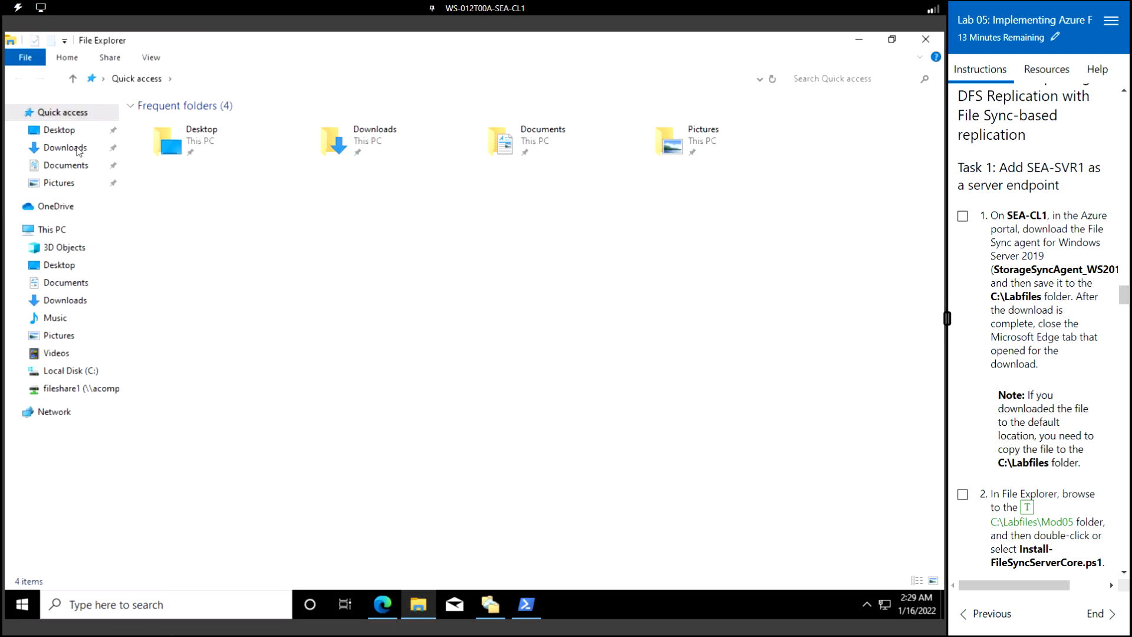
click(57, 152)
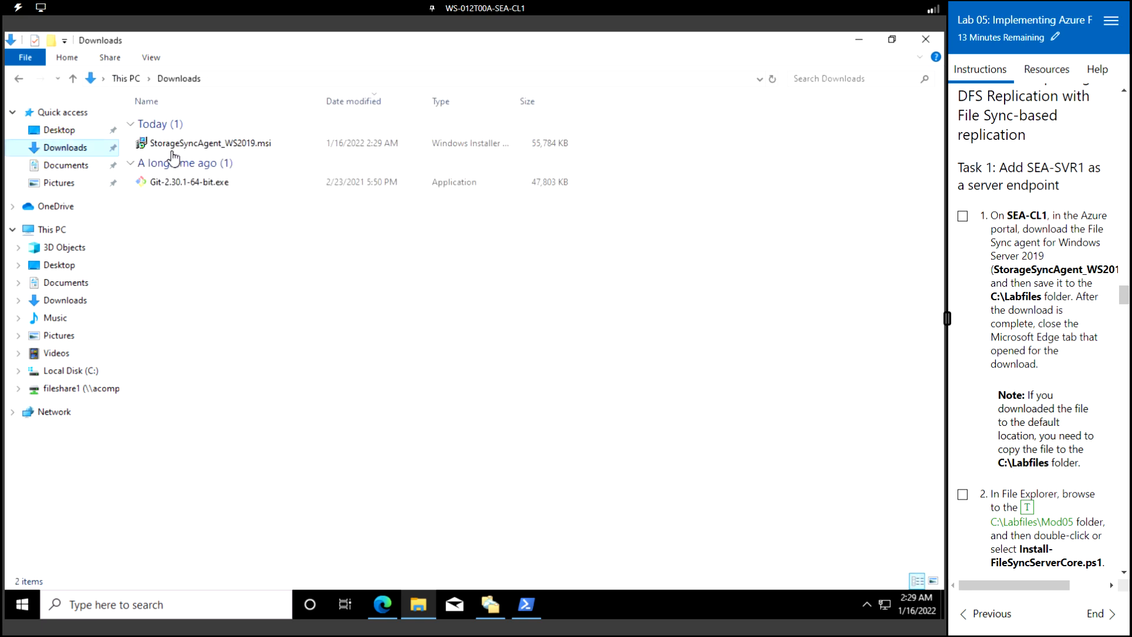
click(210, 143)
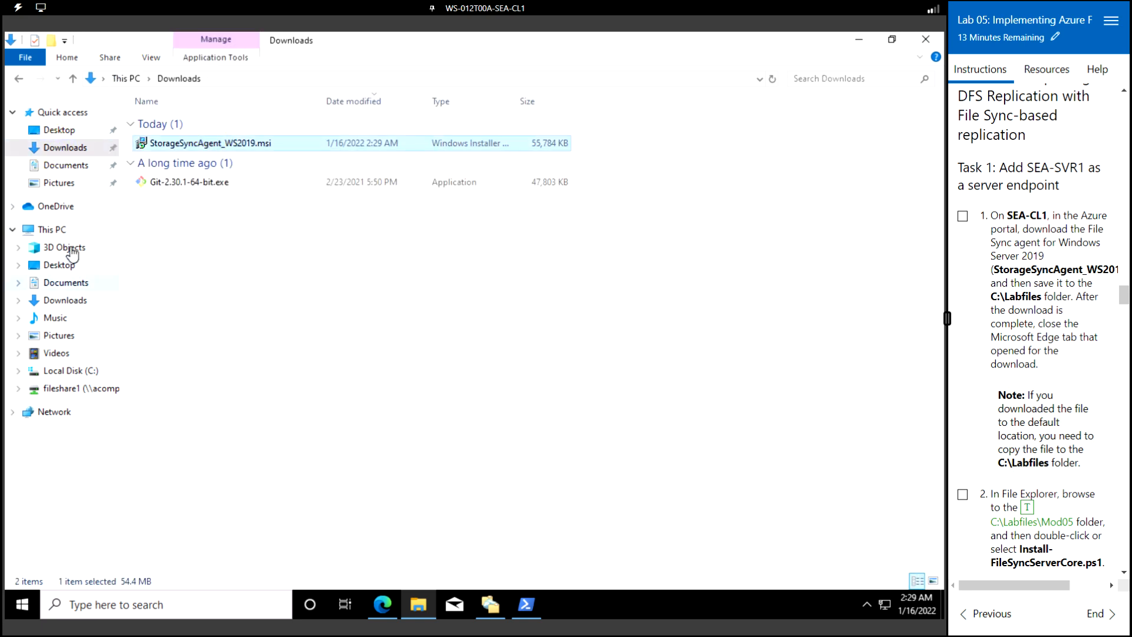
click(77, 371)
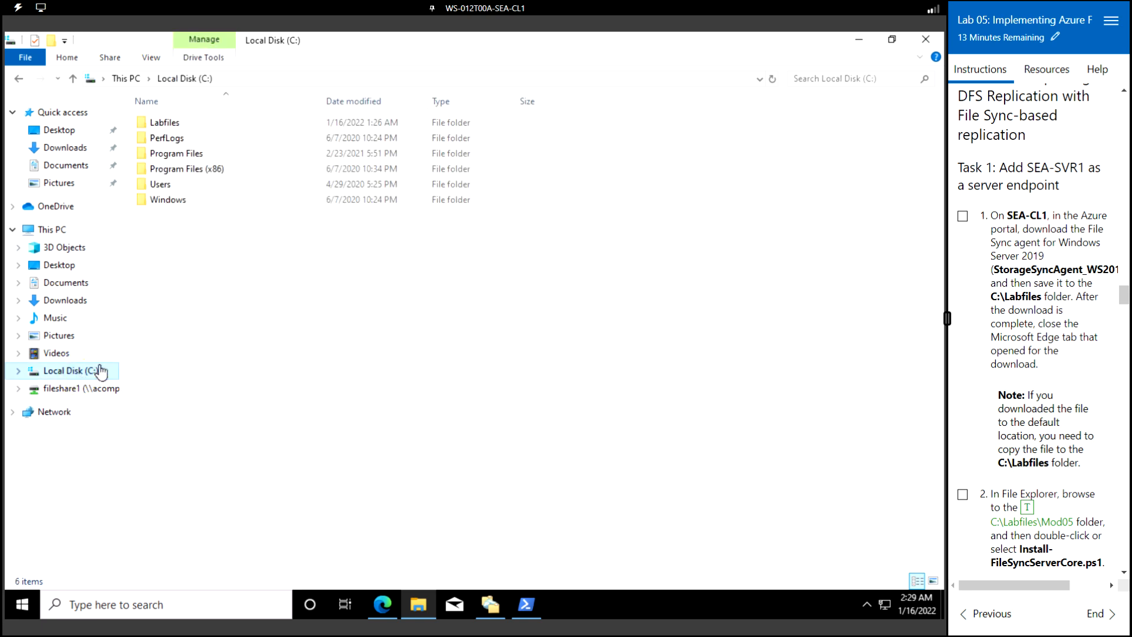
double_click(166, 123)
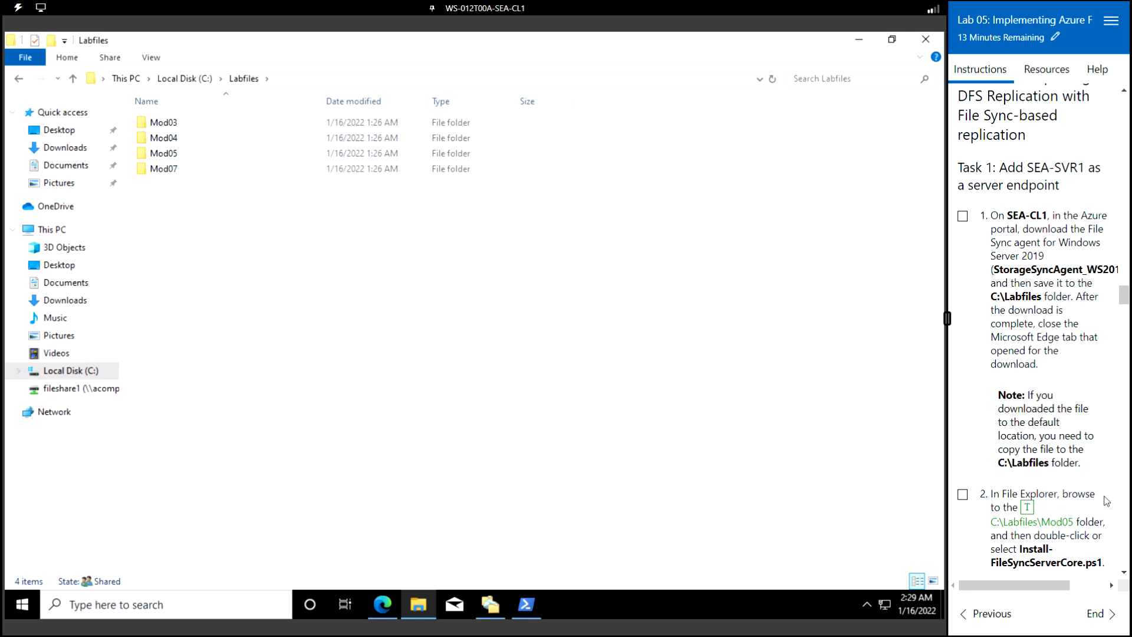
key(ctrl+v)
- Open the Install-FIleSyncServerCore.ps1 script from the Mod05 folder in Notepad
drag(1052, 583, 1063, 584)
scroll(1052, 475, down, 5)
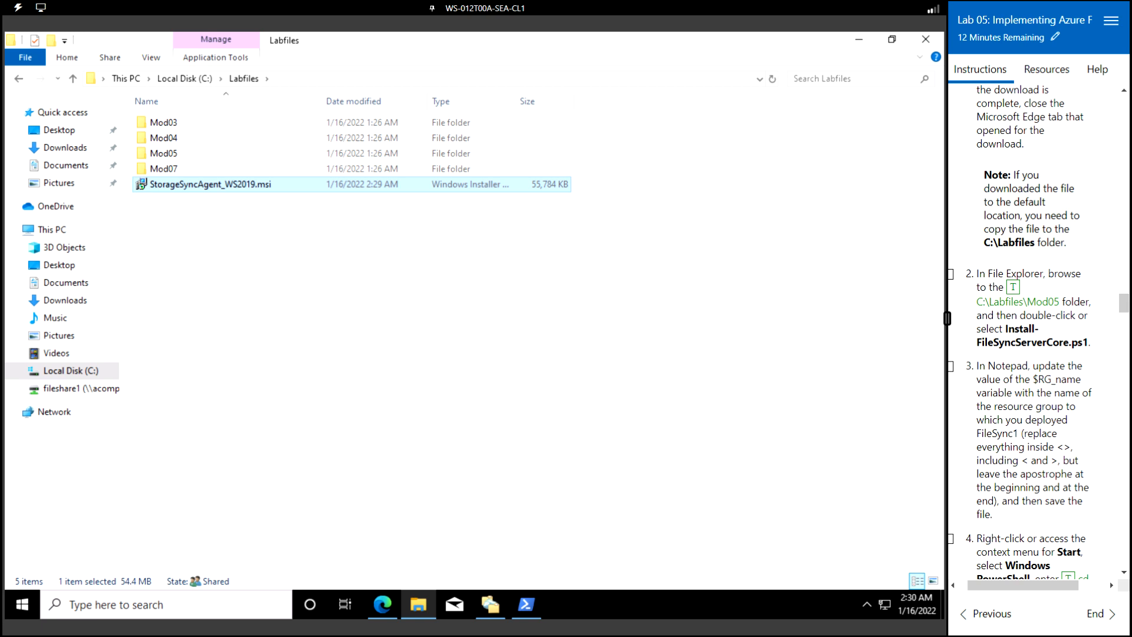
key(Up)
key(Up)
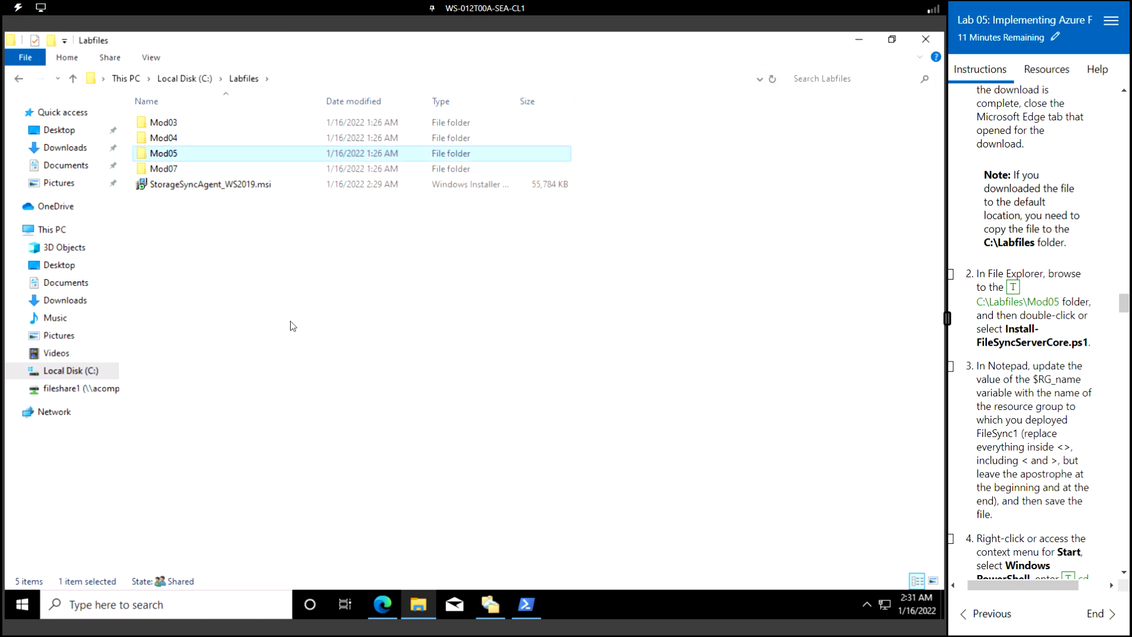
double_click(177, 155)
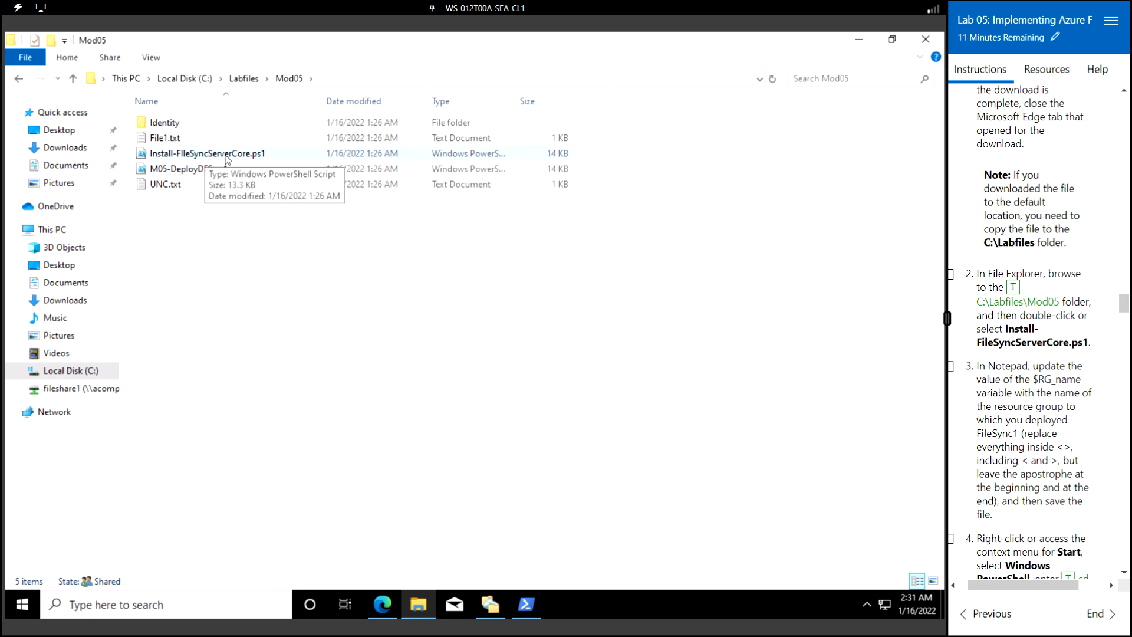
double_click(227, 156)
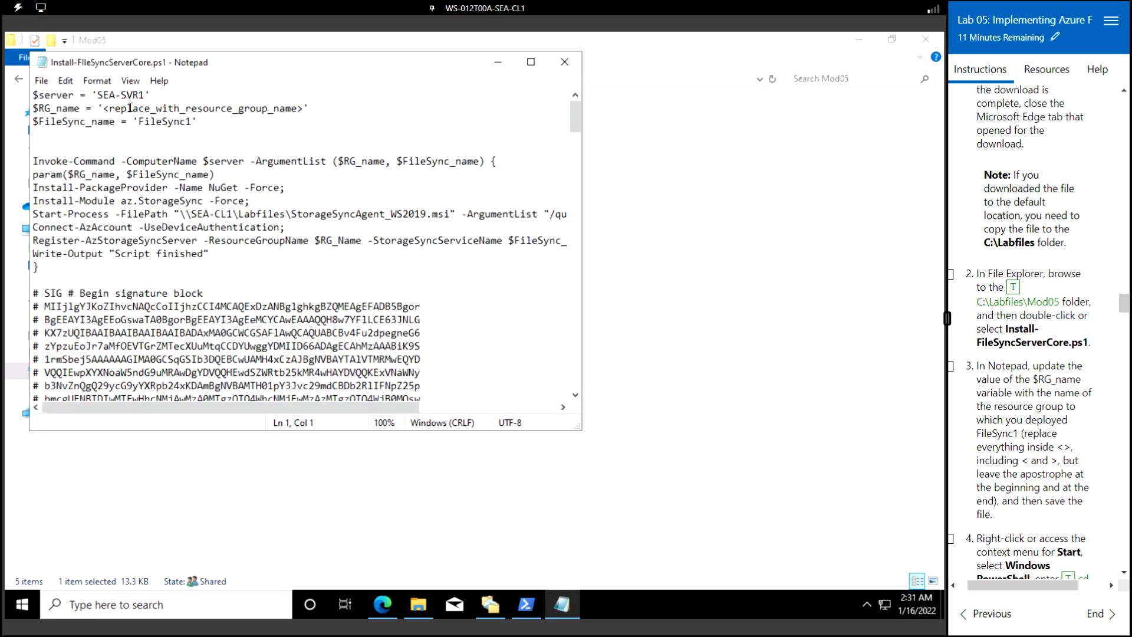
- Erase the end of the $RG_name placeholder text in the script, and accept the 15-minute lab extension
click(303, 108)
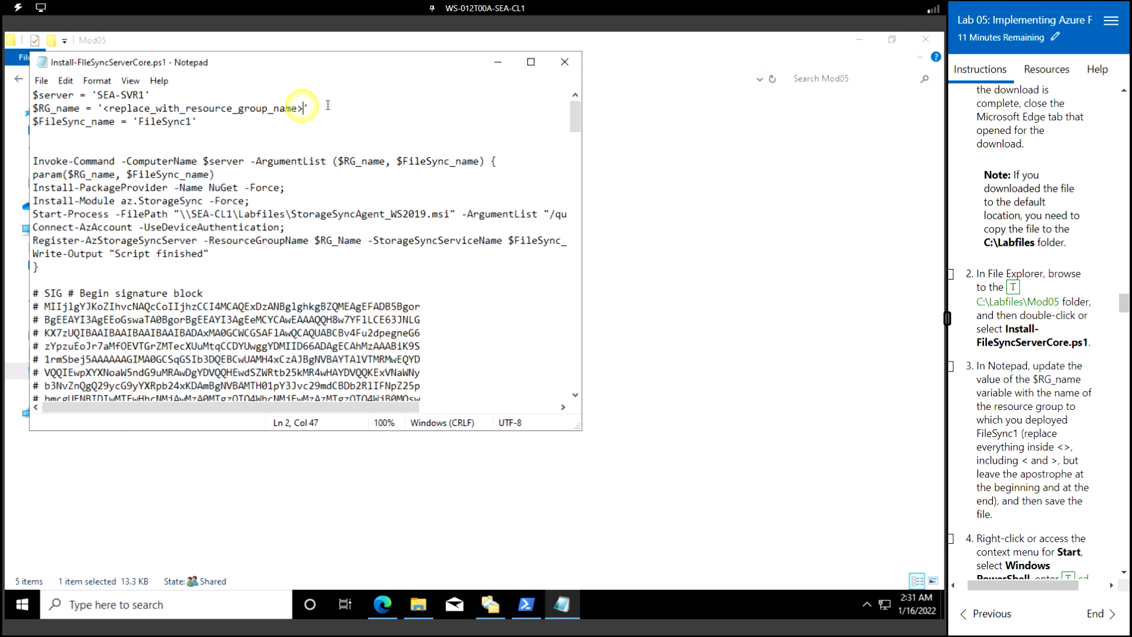
key(BackSpace)
key(BackSpace)
key(BackSpace)
key(BackSpace)
key(BackSpace)
key(BackSpace)
key(BackSpace)
key(BackSpace)
key(BackSpace)
key(BackSpace)
key(BackSpace)
key(BackSpace)
key(BackSpace)
key(BackSpace)
key(BackSpace)
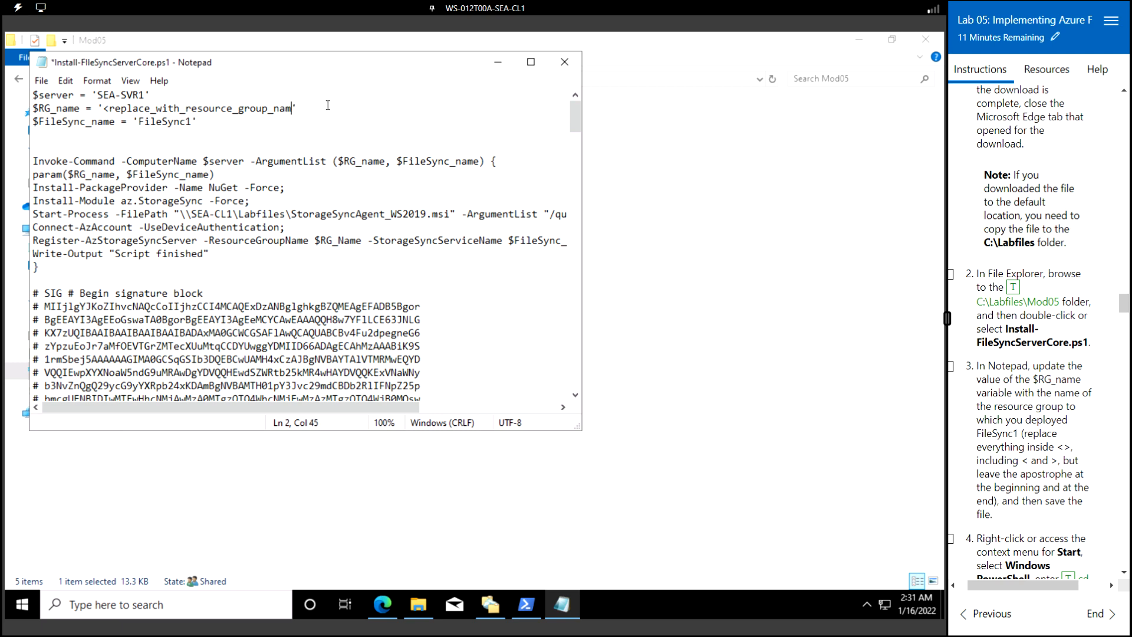
key(BackSpace)
key(BackSpace)
key(BackSpace)
key(BackSpace)
key(BackSpace)
key(BackSpace)
key(BackSpace)
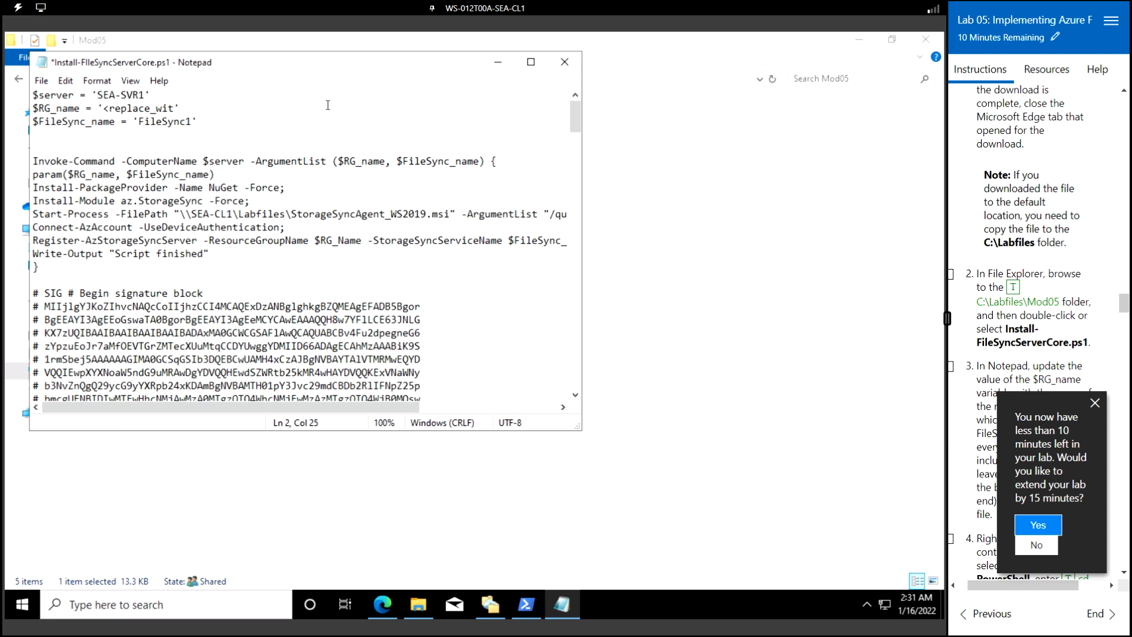
click(1038, 524)
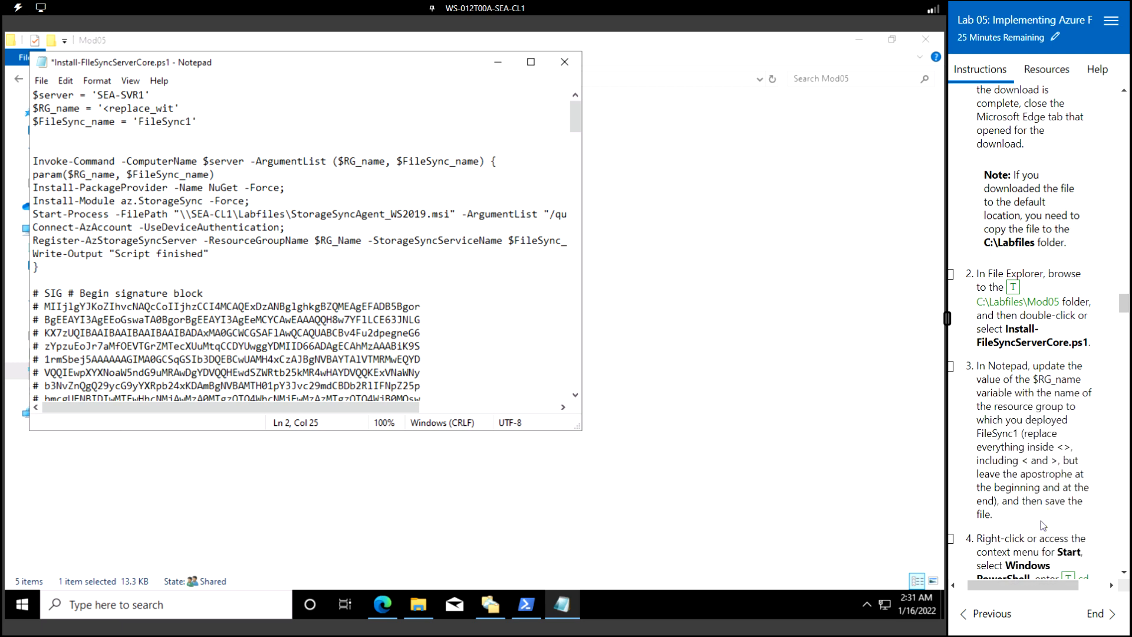
- Replace the rest of the $RG_name placeholder with RG1, save the script and close Notepad
click(1095, 508)
key(BackSpace)
key(BackSpace)
key(BackSpace)
key(BackSpace)
key(BackSpace)
key(BackSpace)
key(BackSpace)
key(BackSpace)
key(BackSpace)
key(BackSpace)
key(BackSpace)
key(BackSpace)
text(RG1)
click(41, 80)
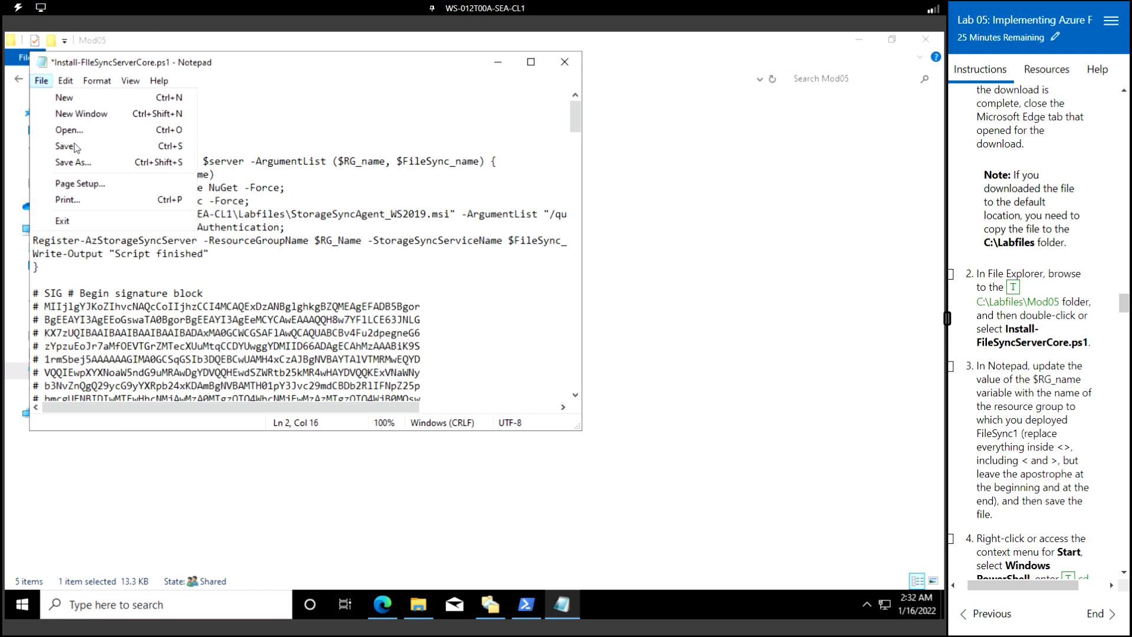
click(73, 147)
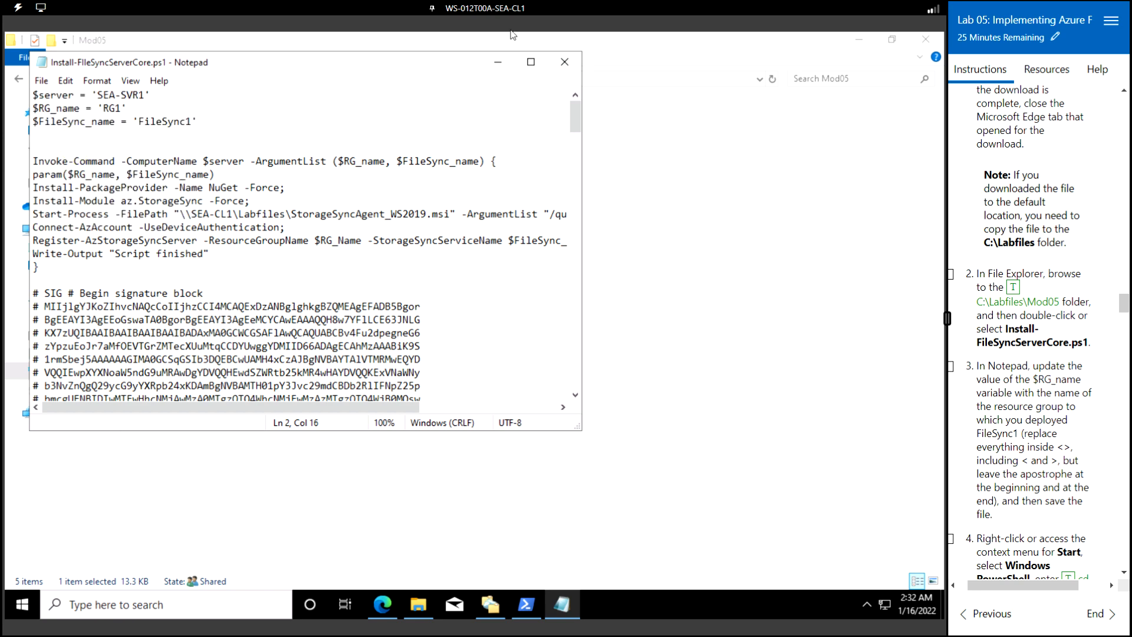
click(566, 62)
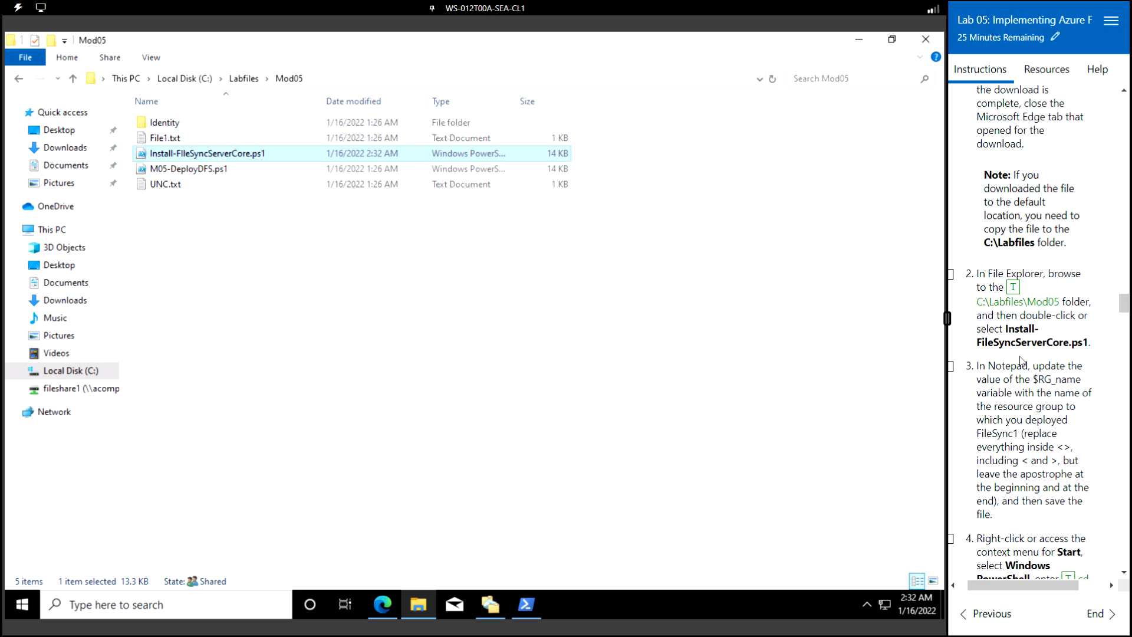
- Switch to the open Windows PowerShell window and clear the console
scroll(1020, 361, down, 3)
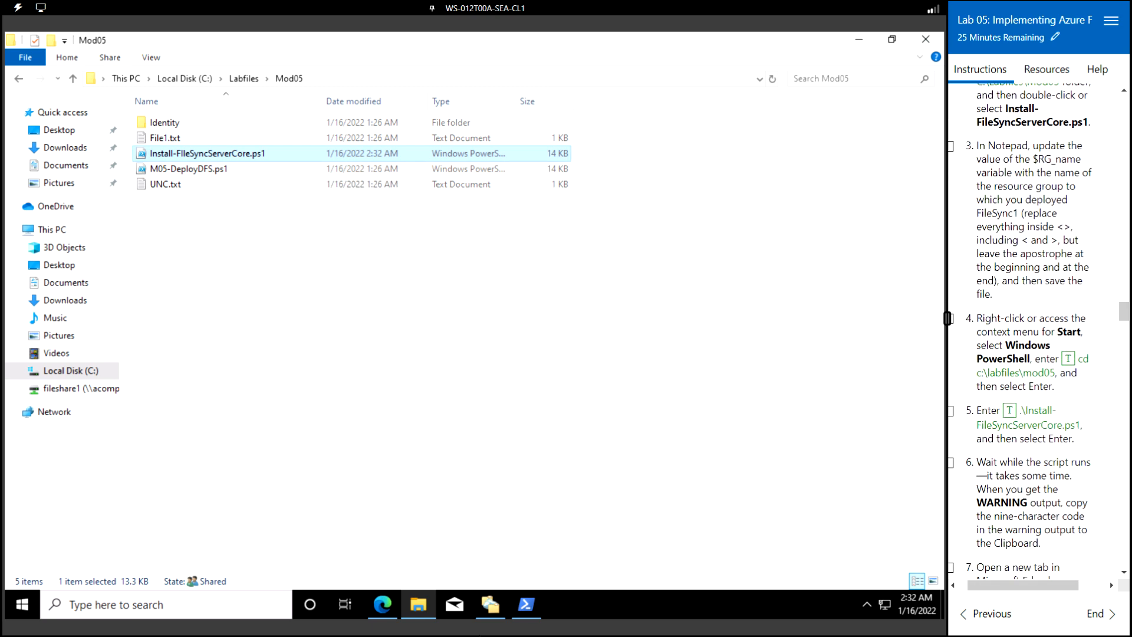
click(536, 604)
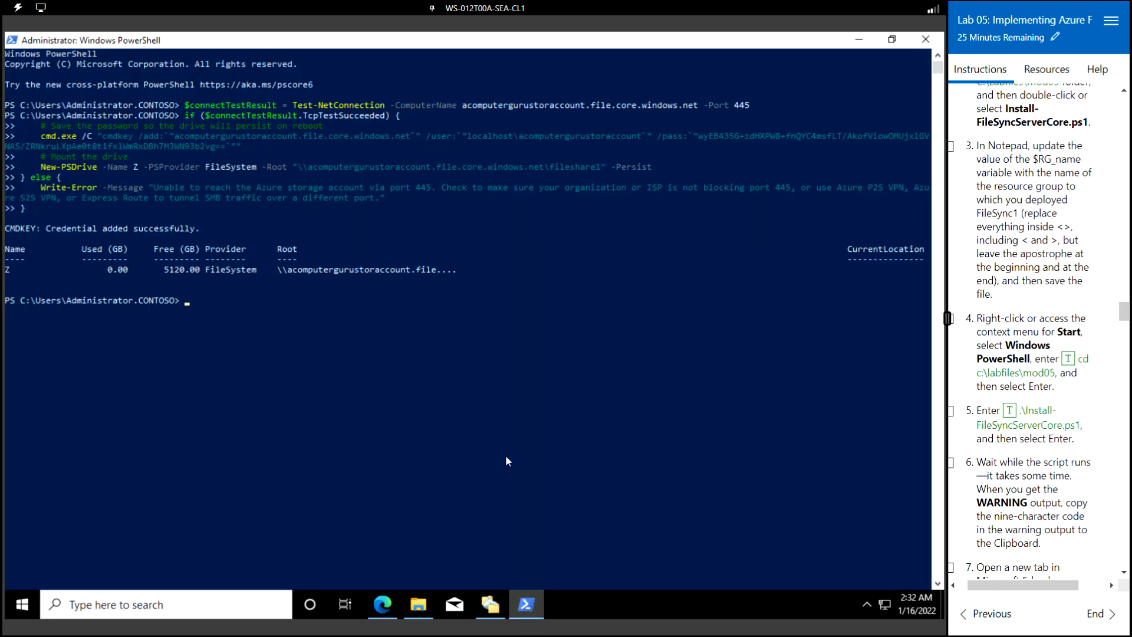
click(204, 299)
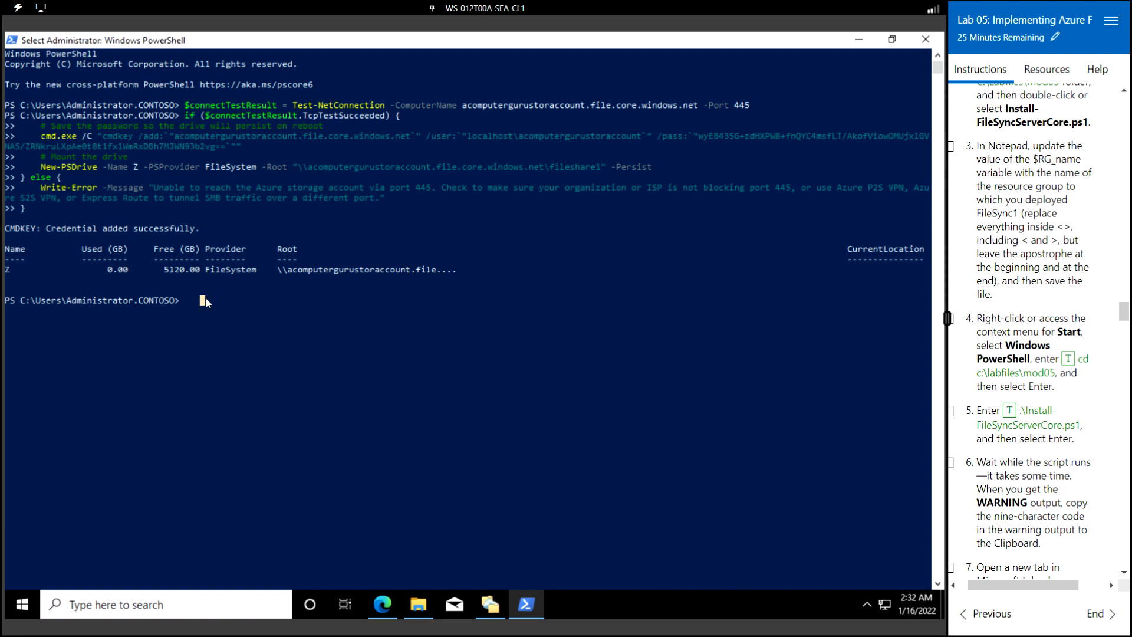
text(clea)
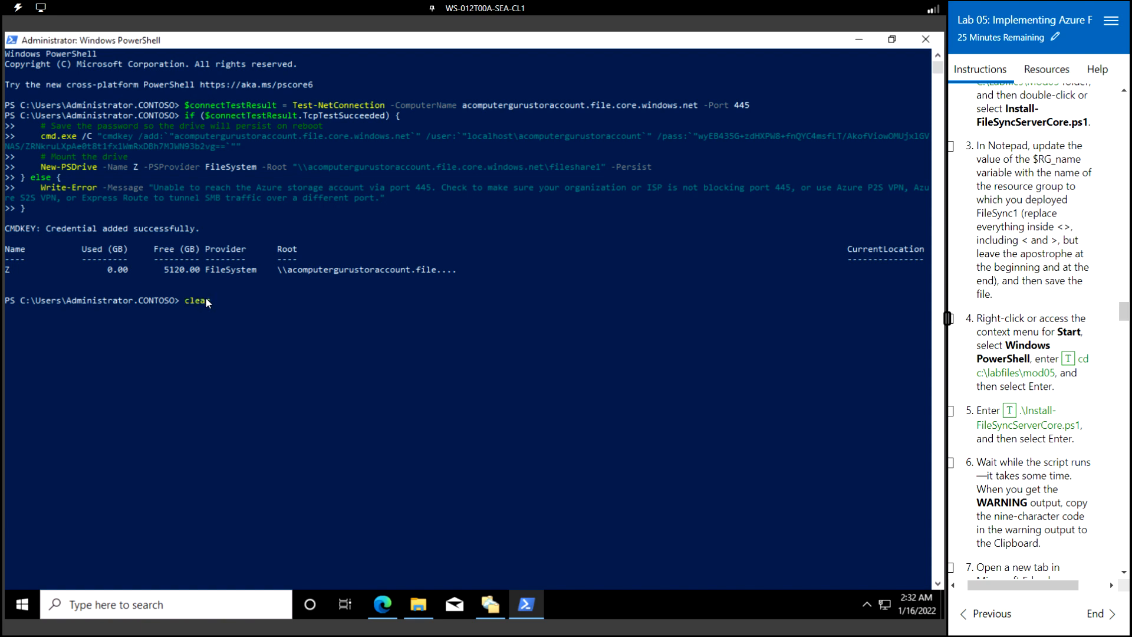
text(r)
key(Return)
- Change to the C:\Labfiles\Mod05 directory and run .\Install-FIleSyncServerCore.ps1
text(cd)
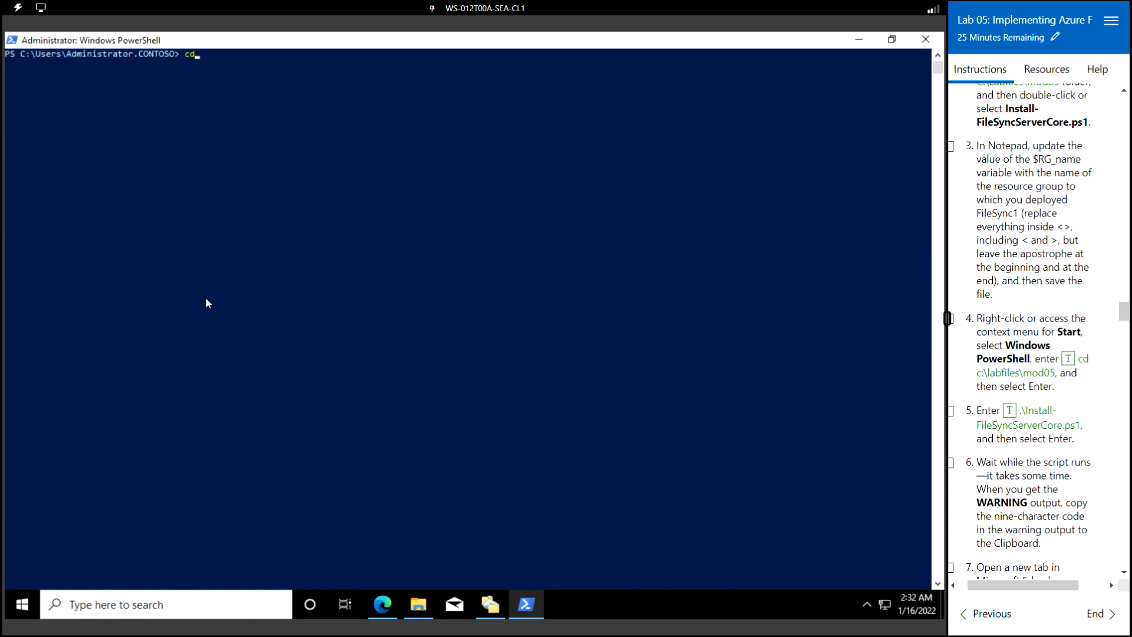
text( c:\lab)
key(Tab)
text(mod)
key(Tab)
key(BackSpace)
key(BackSpace)
text(5)
key(Tab)
key(Return)
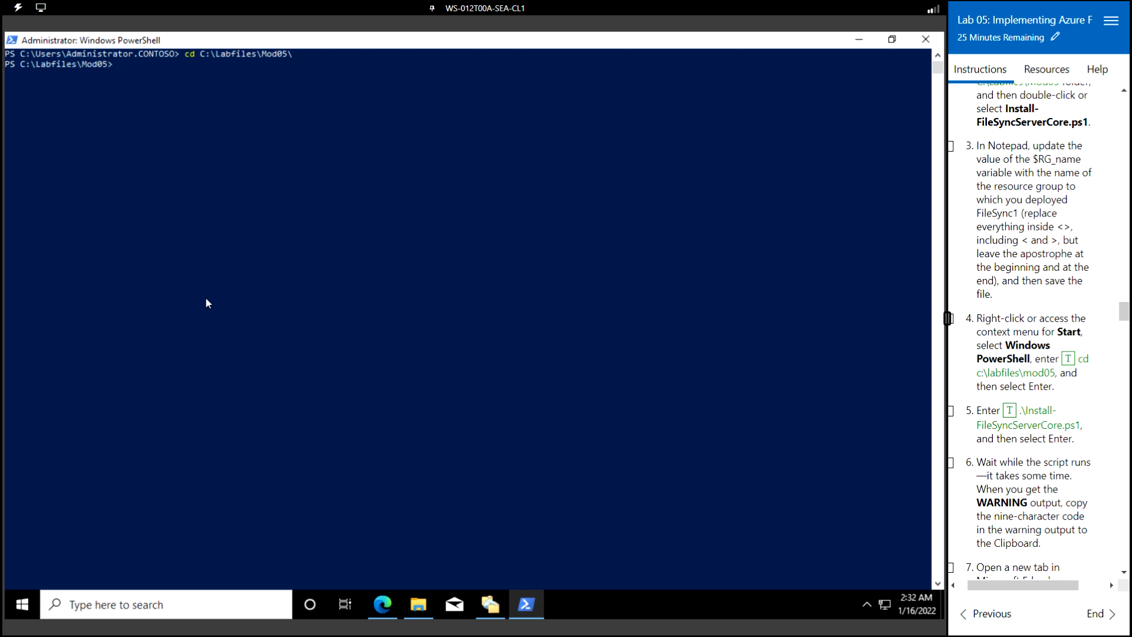
text(.\Ins)
key(Tab)
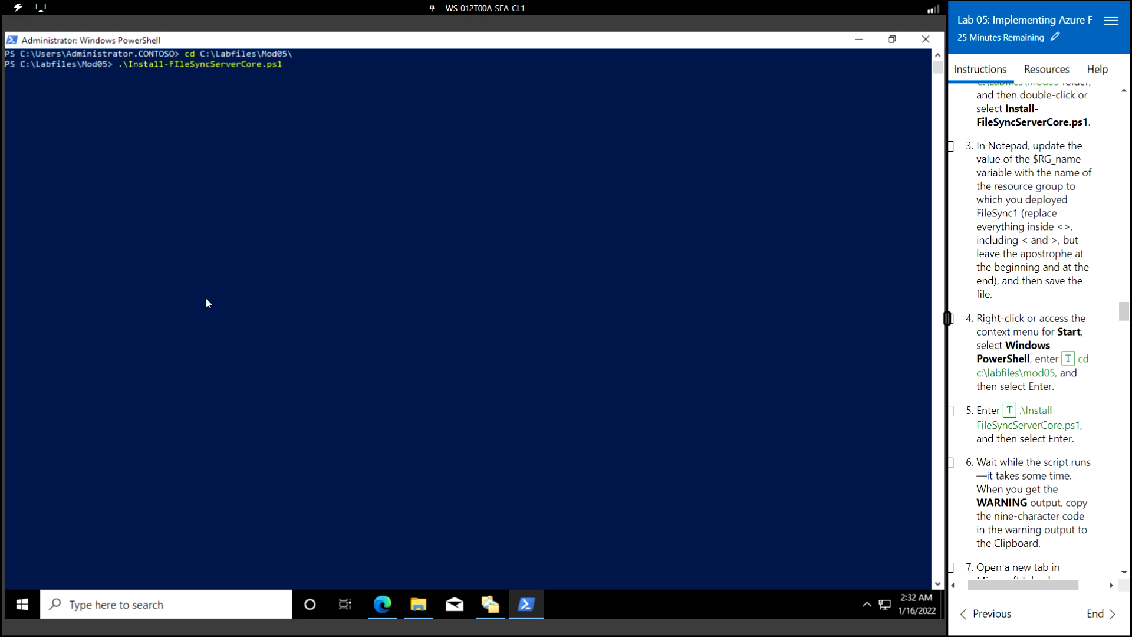
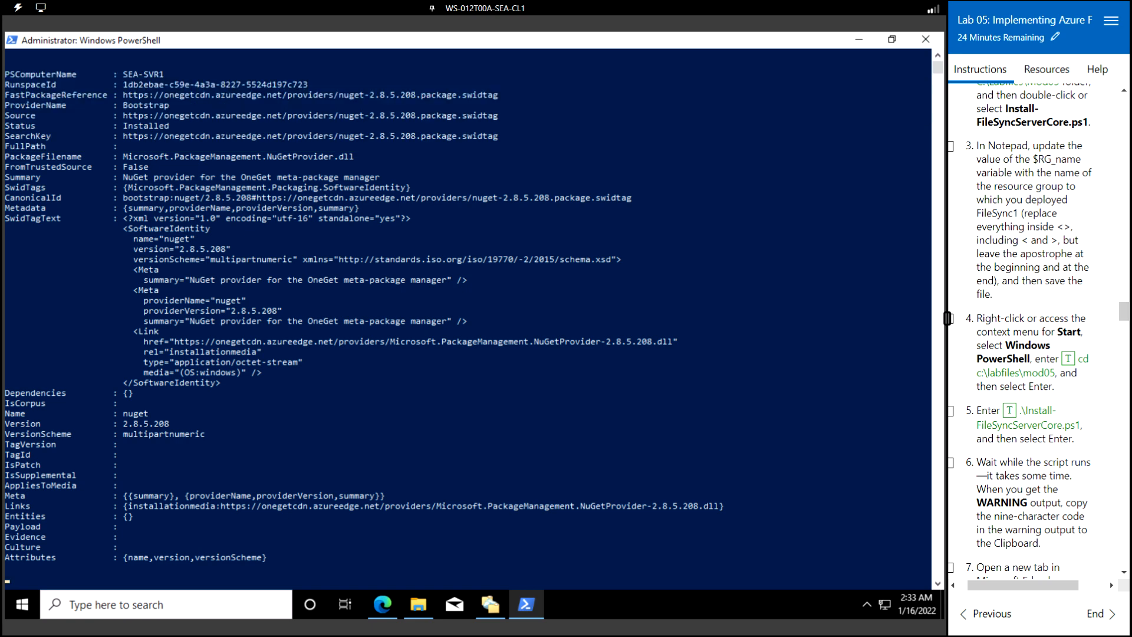
- Read the next lab instructions and select the device sign-in code in the script's warning output
scroll(1021, 448, down, 4)
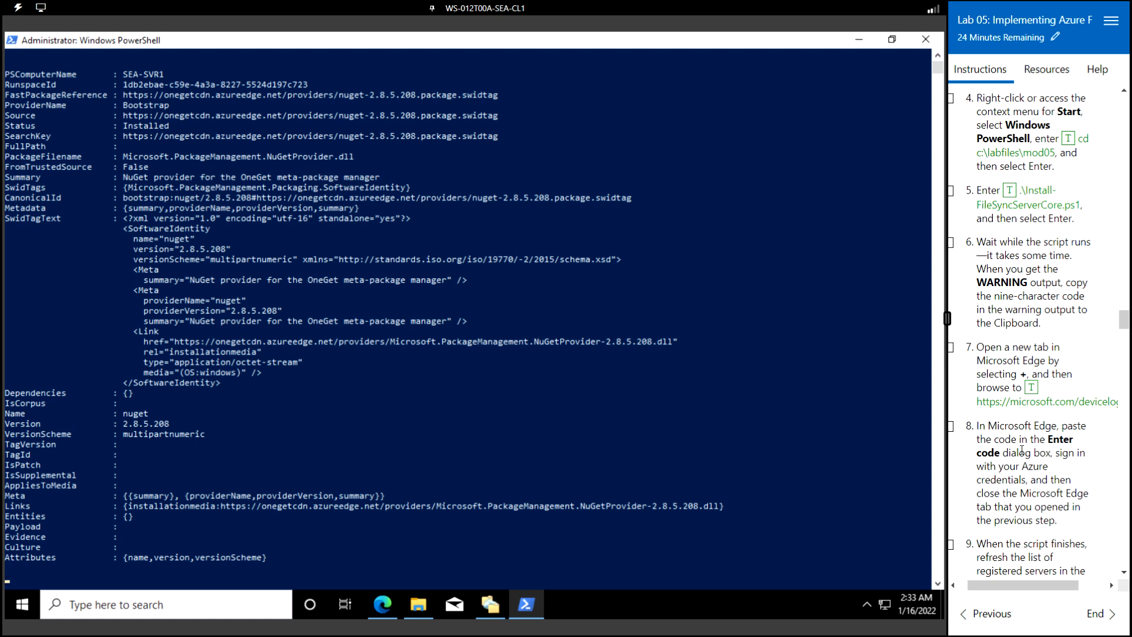
drag(1073, 586, 1042, 592)
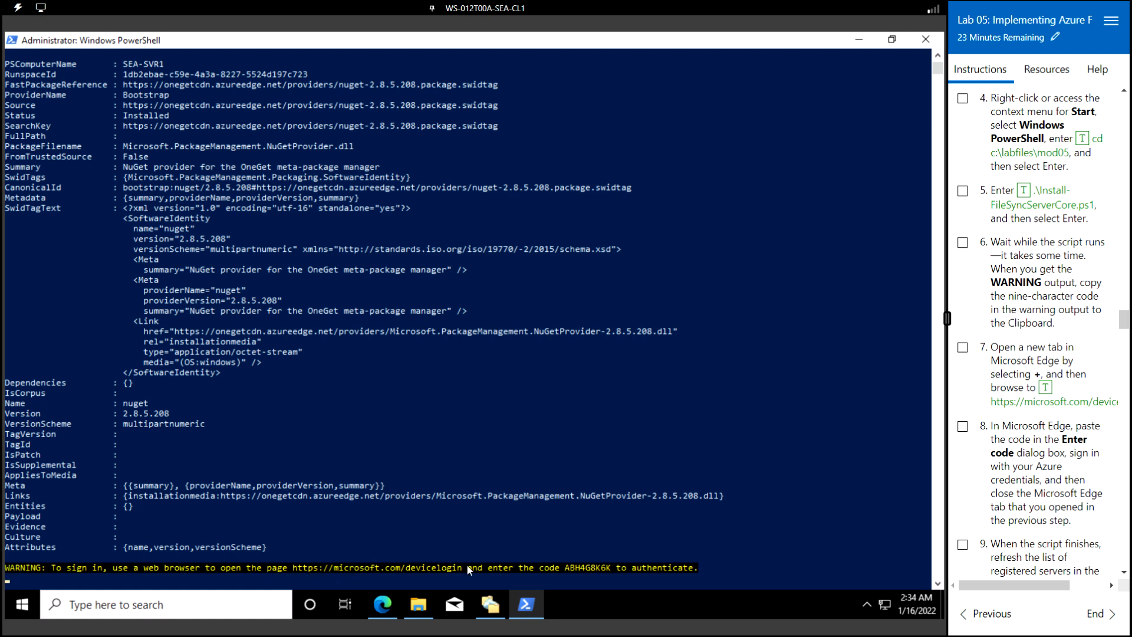
double_click(585, 565)
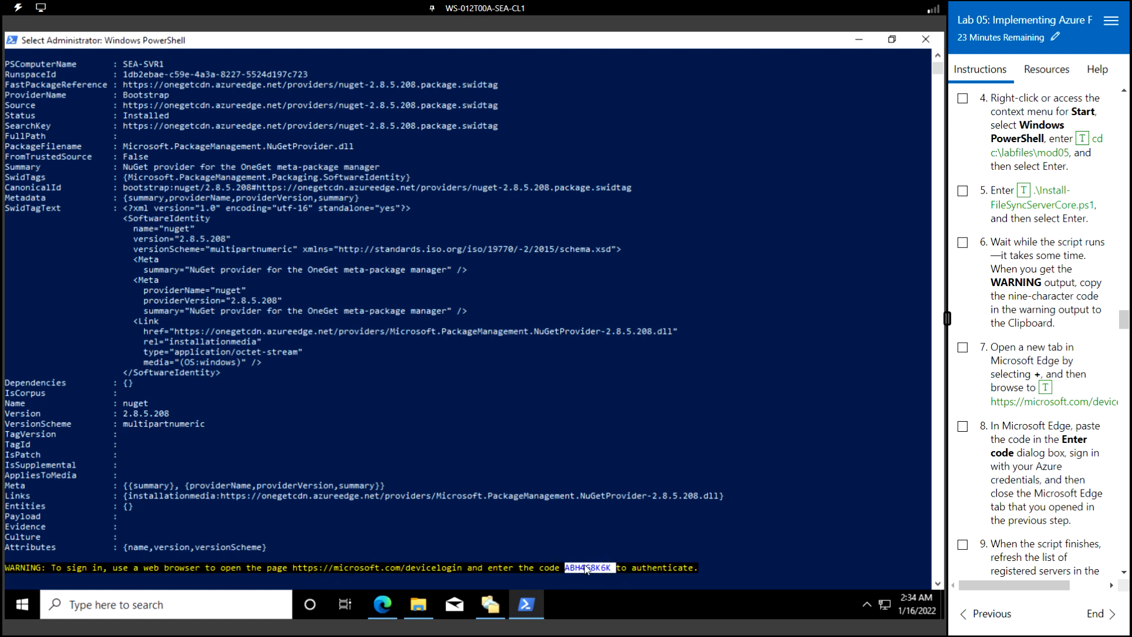
- Switch to Microsoft Edge and load the Microsoft device login page in place of the Azure File Sync Agent download page
click(383, 608)
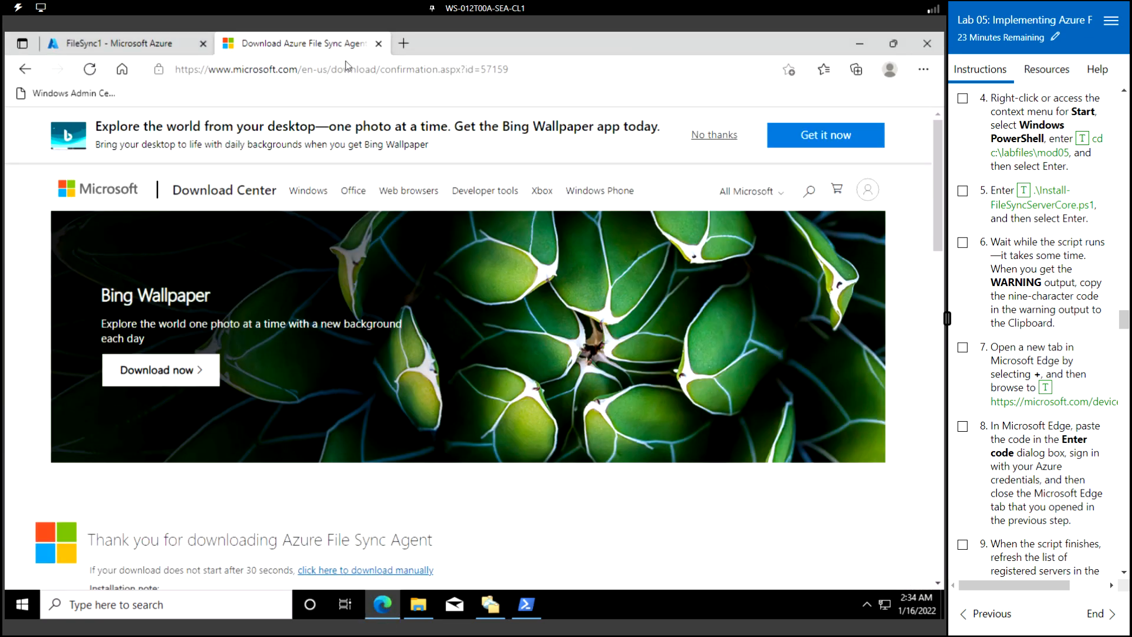
click(372, 70)
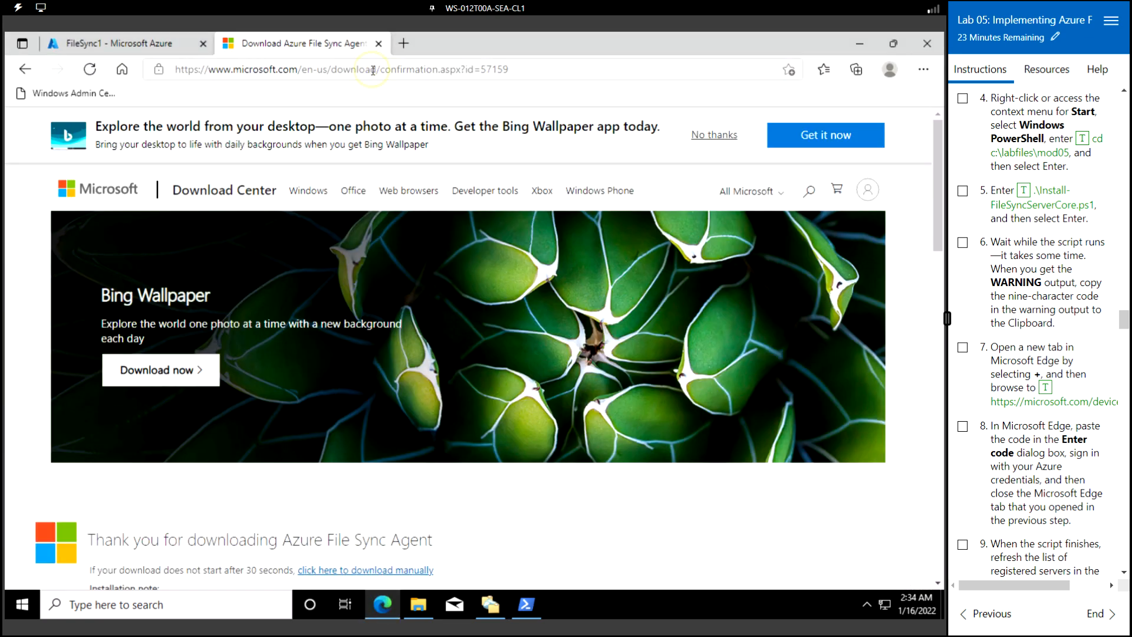
click(508, 70)
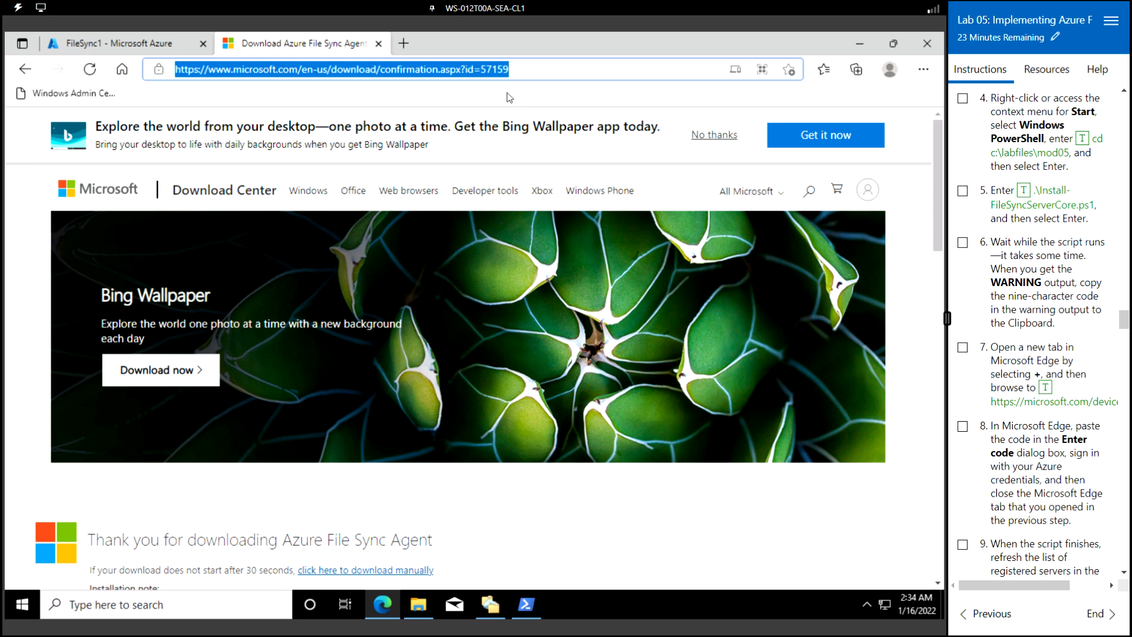
click(1045, 387)
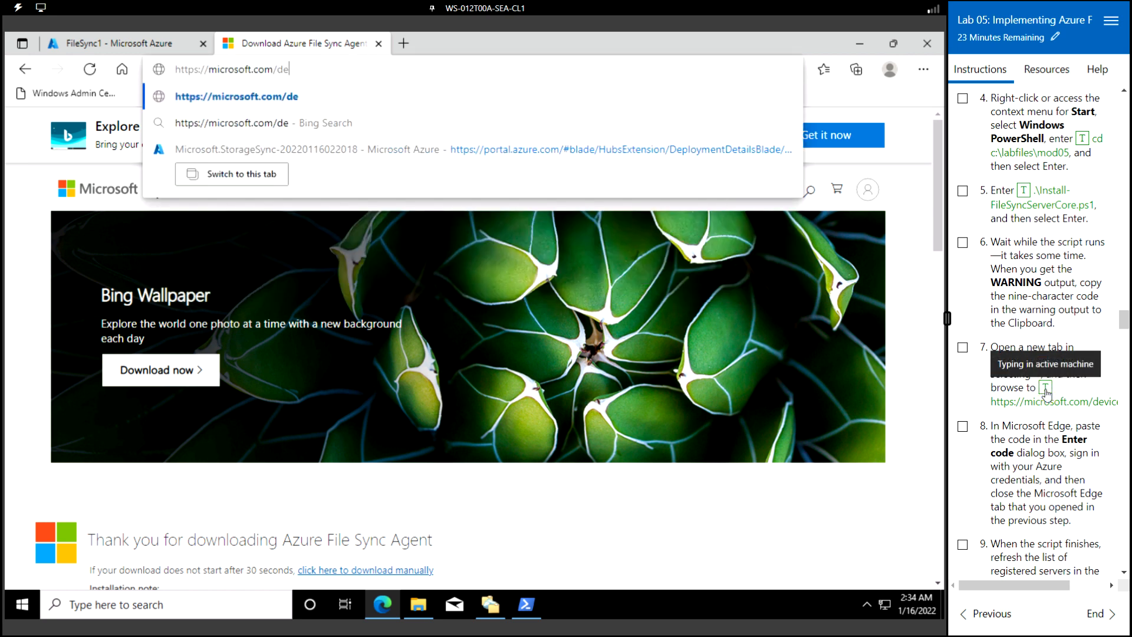
key(Return)
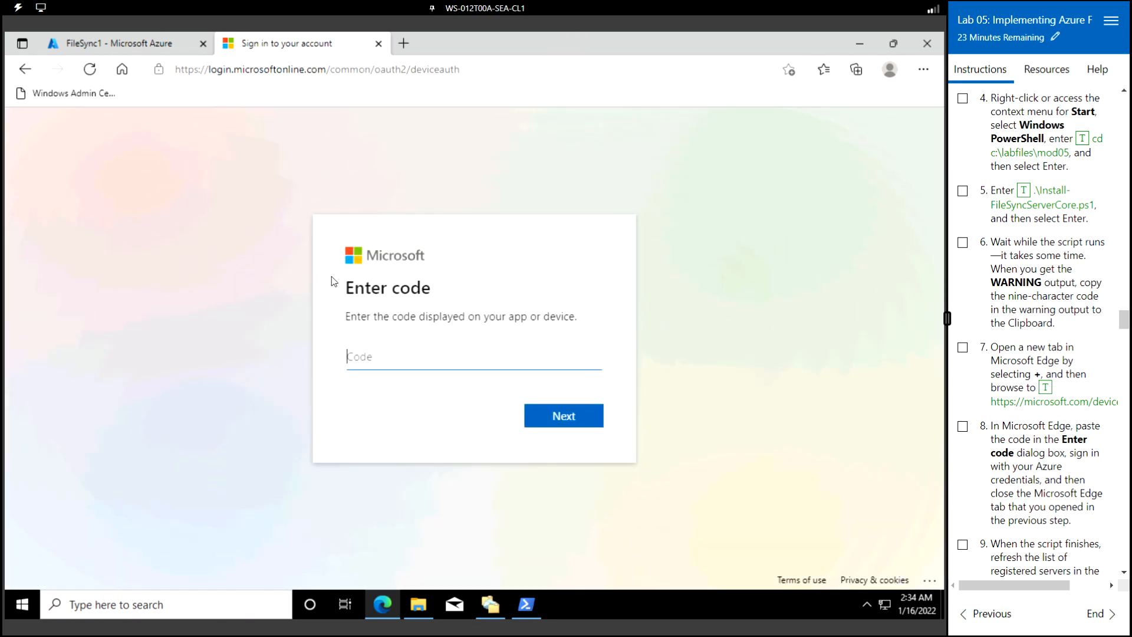
- Copy the device code from the PowerShell warning, submit it on the login page, and approve the Microsoft Azure PowerShell sign-in with the signed-in account
click(528, 604)
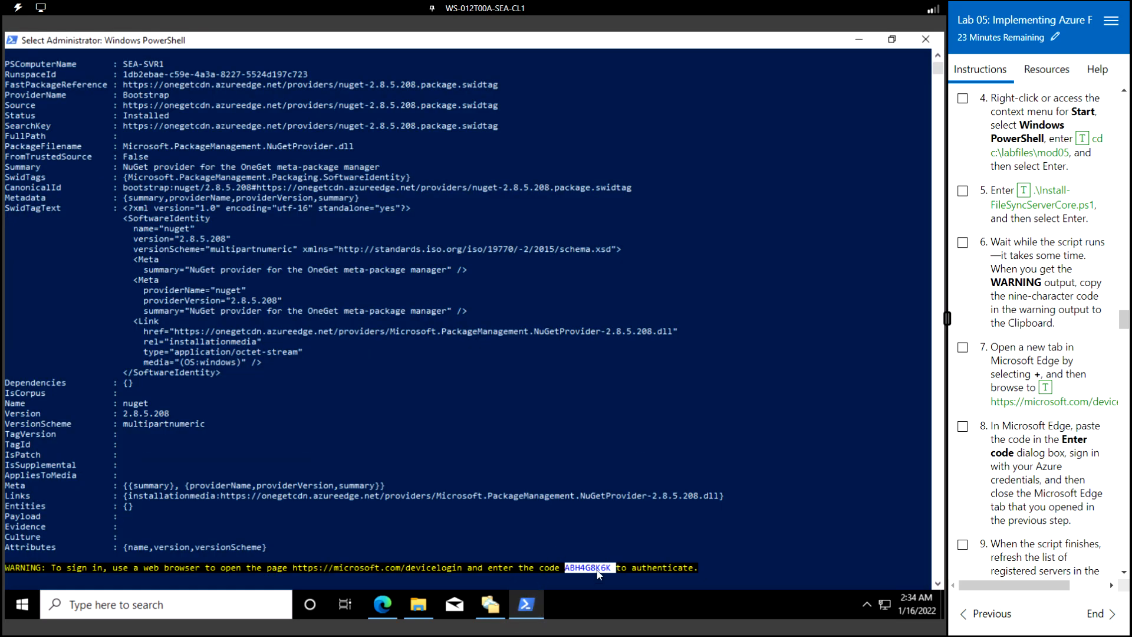
right_click(598, 575)
click(527, 604)
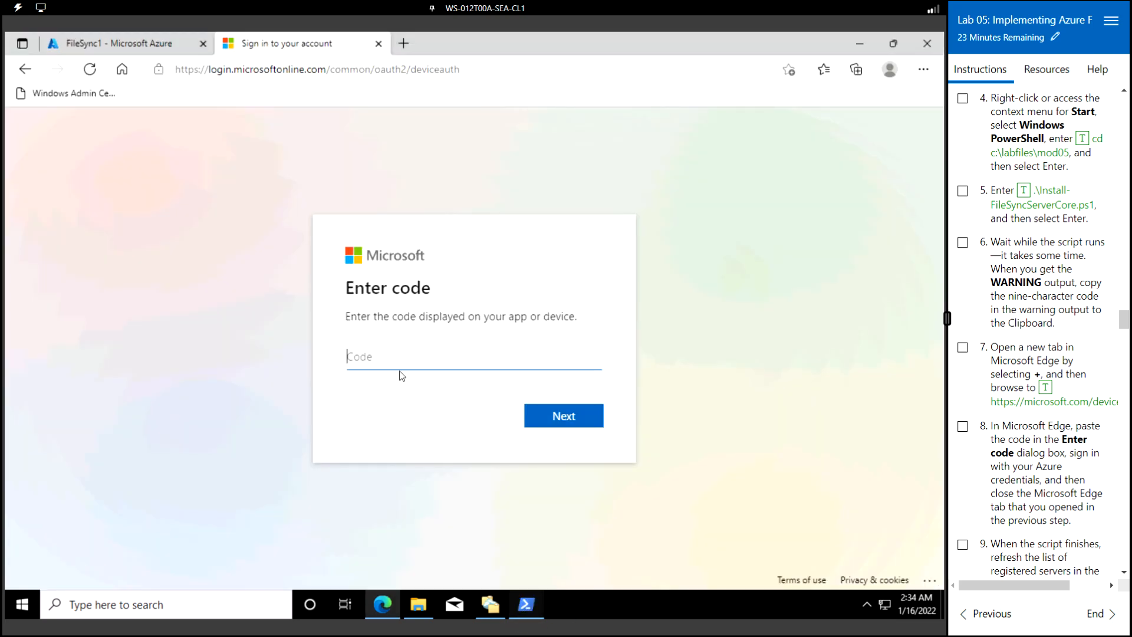
text(ABH4G8K6K)
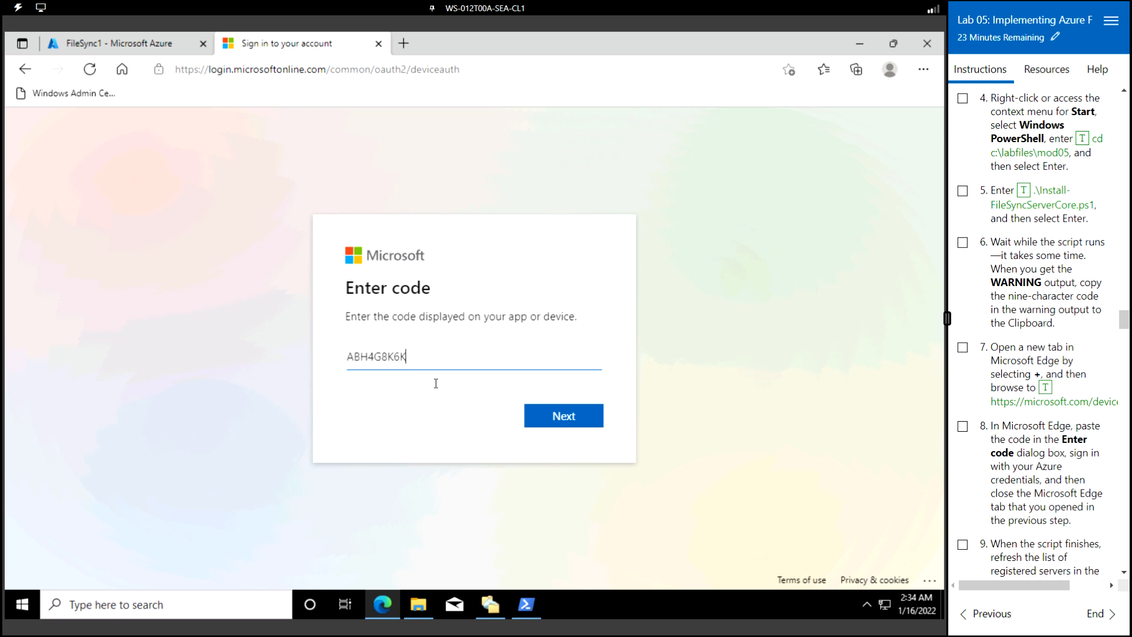
click(559, 423)
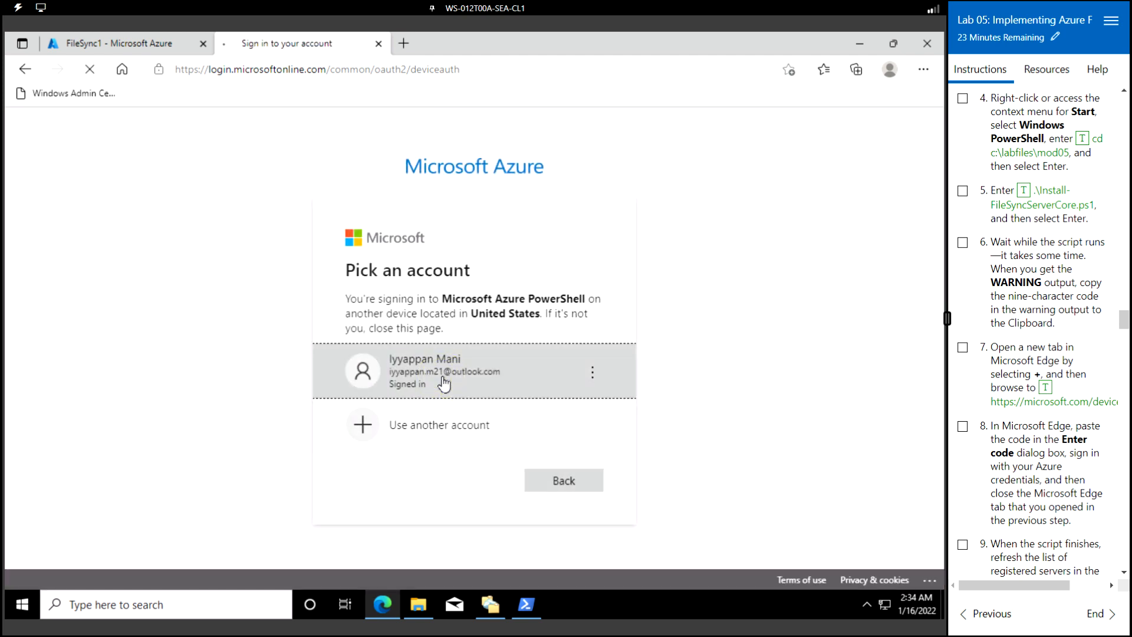
click(445, 380)
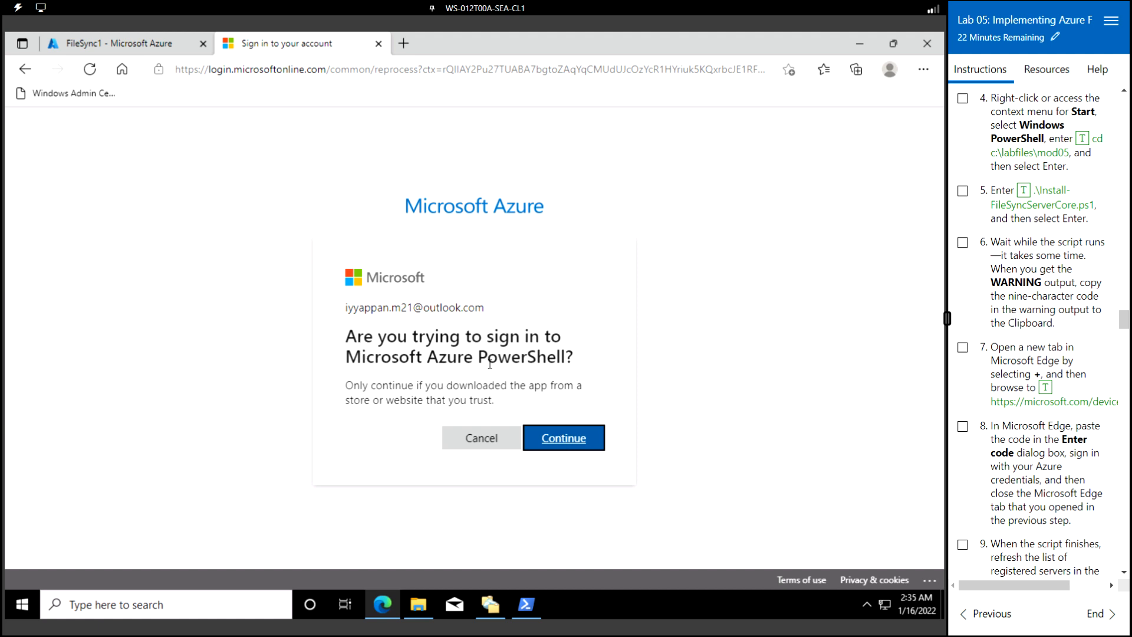
click(564, 441)
- Check the script's progress in PowerShell, then refresh the FileSync1 registered servers list in the Azure portal
scroll(1036, 446, down, 3)
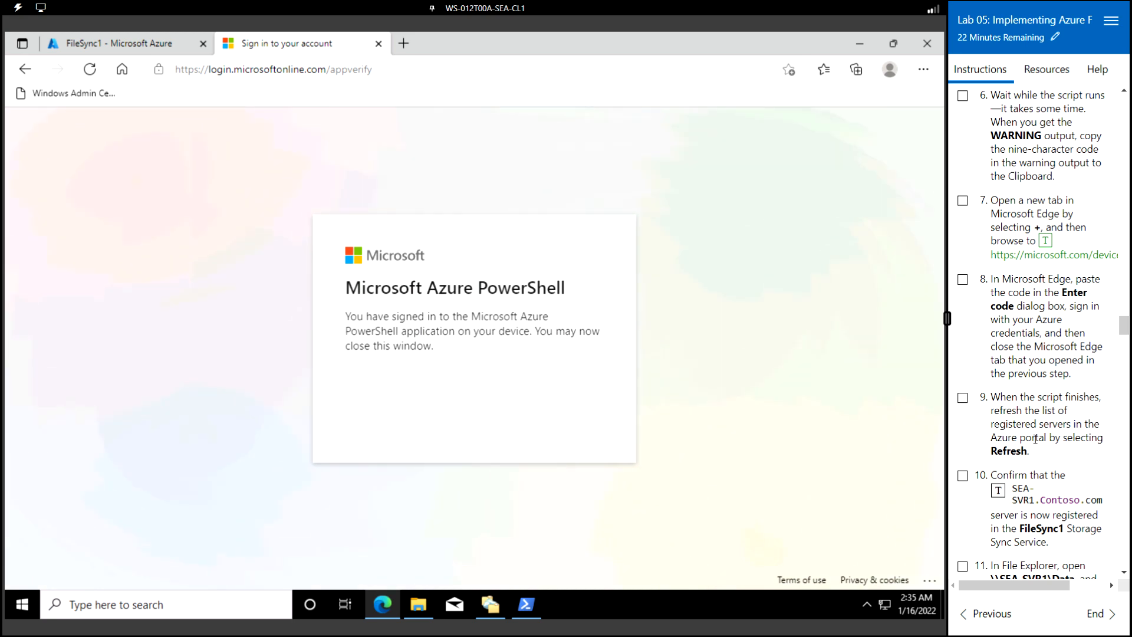
scroll(1032, 432, down, 1)
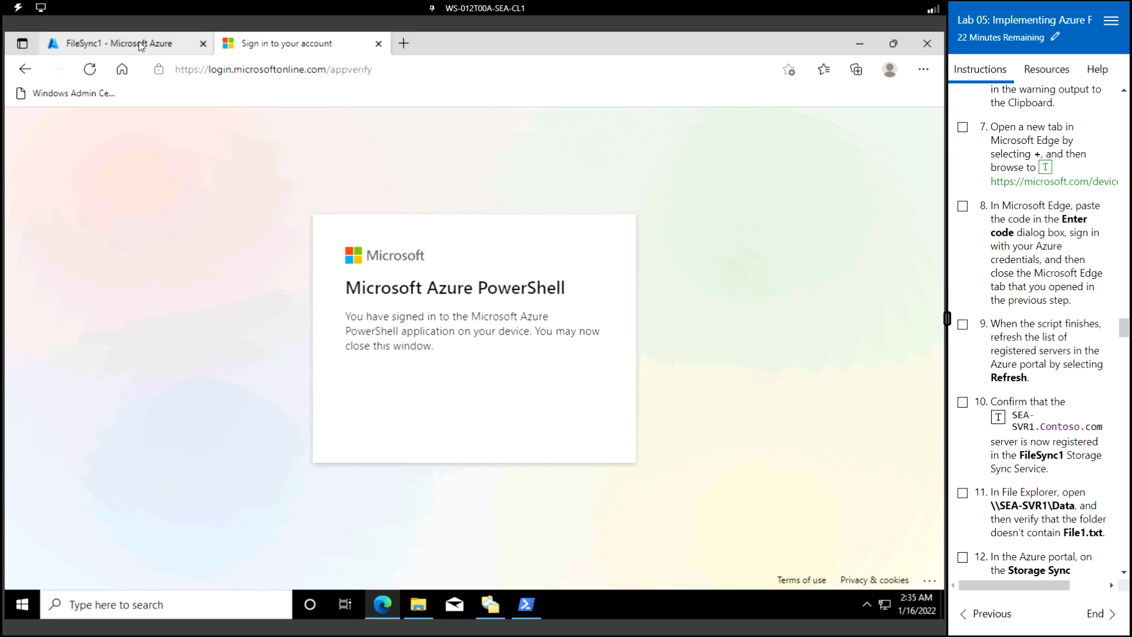
click(528, 613)
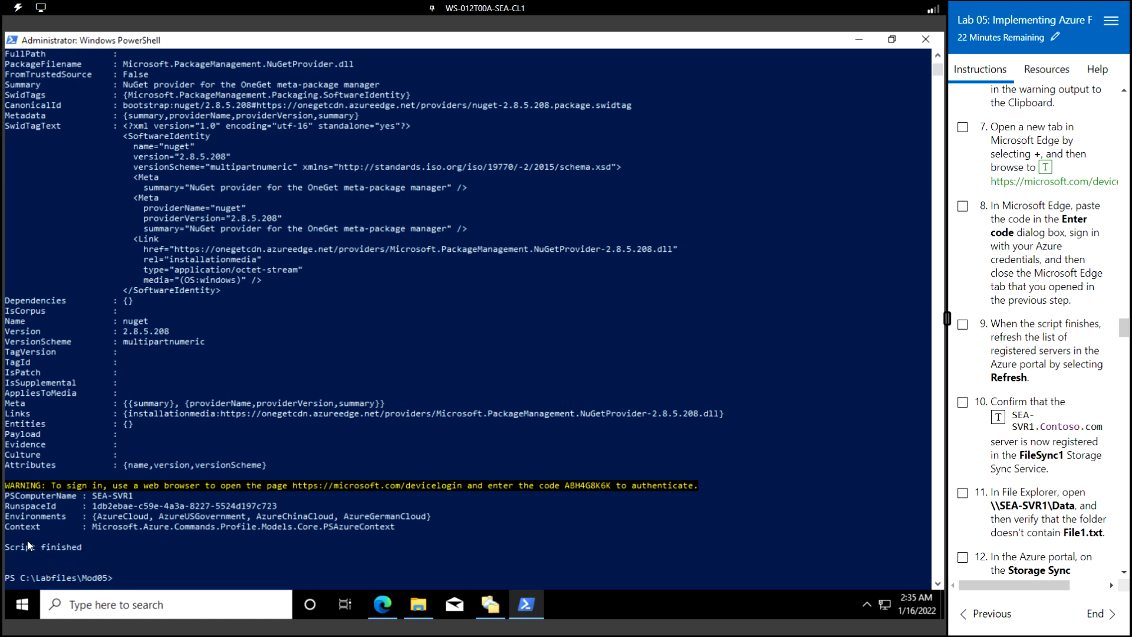
click(387, 611)
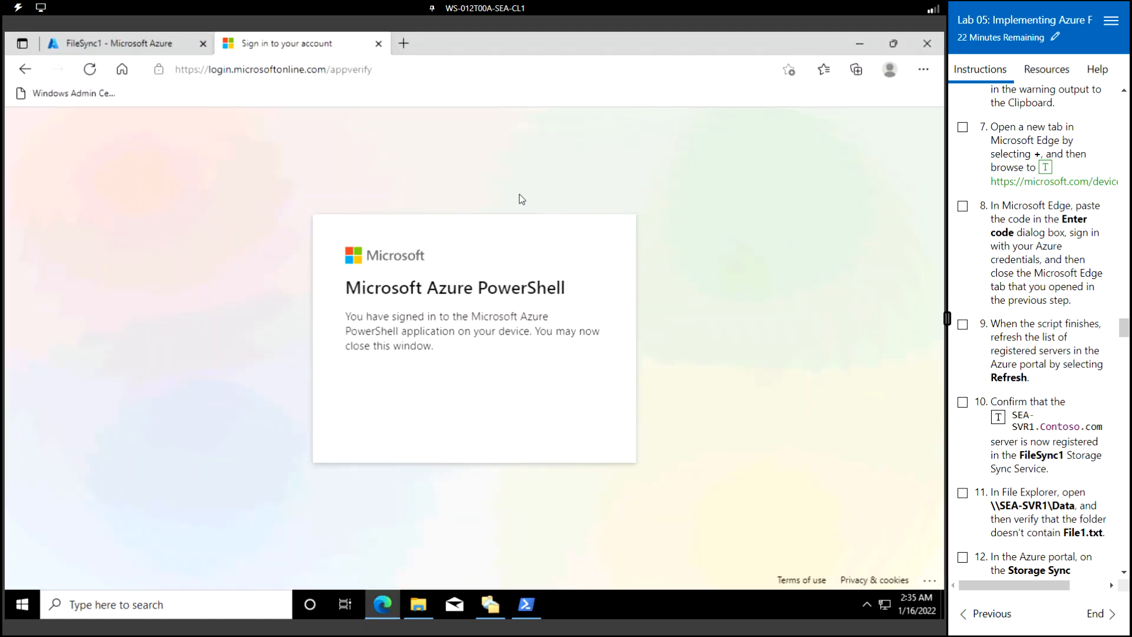
click(140, 45)
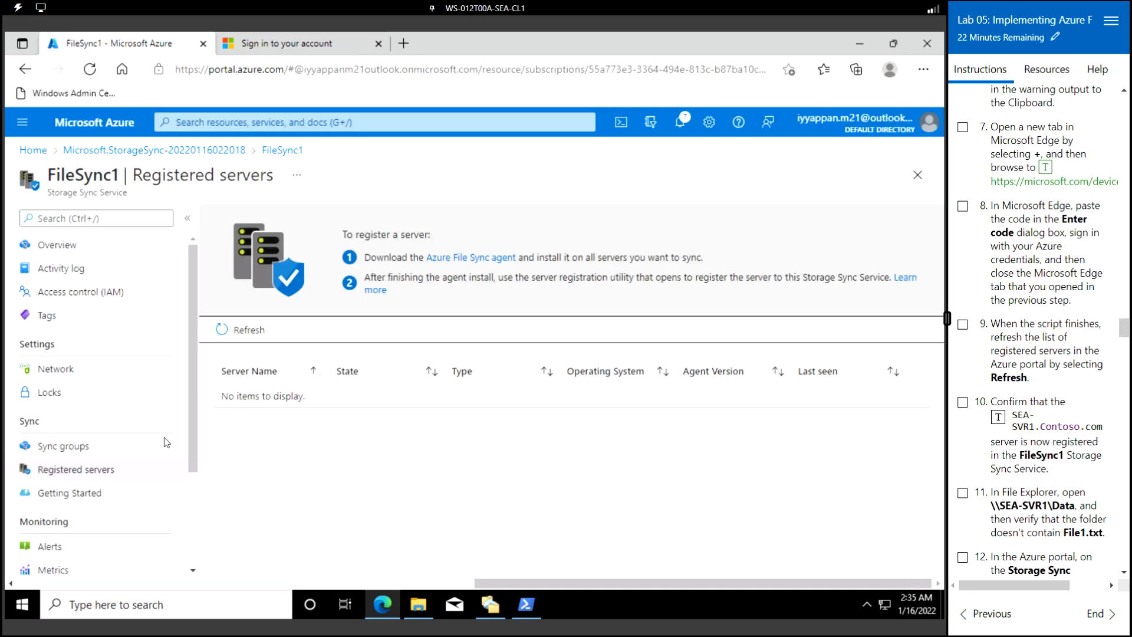
click(224, 331)
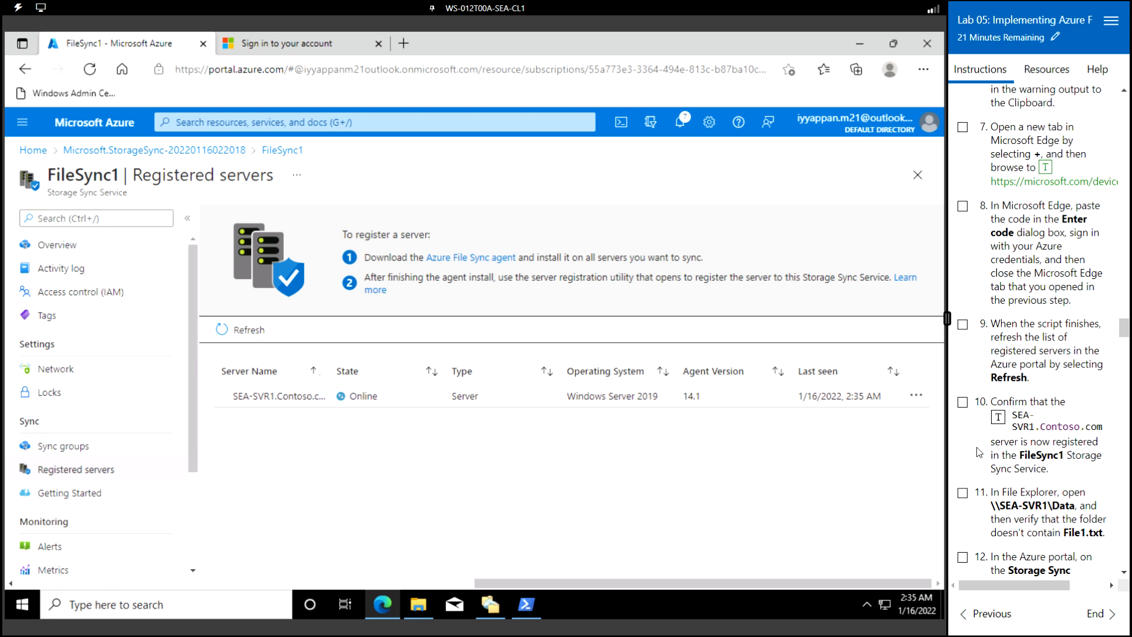
- Create a server endpoint in the Sync1 sync group with SEA-SVR1.Contoso.com as the registered server and D:\Data as the path
scroll(981, 443, down, 1)
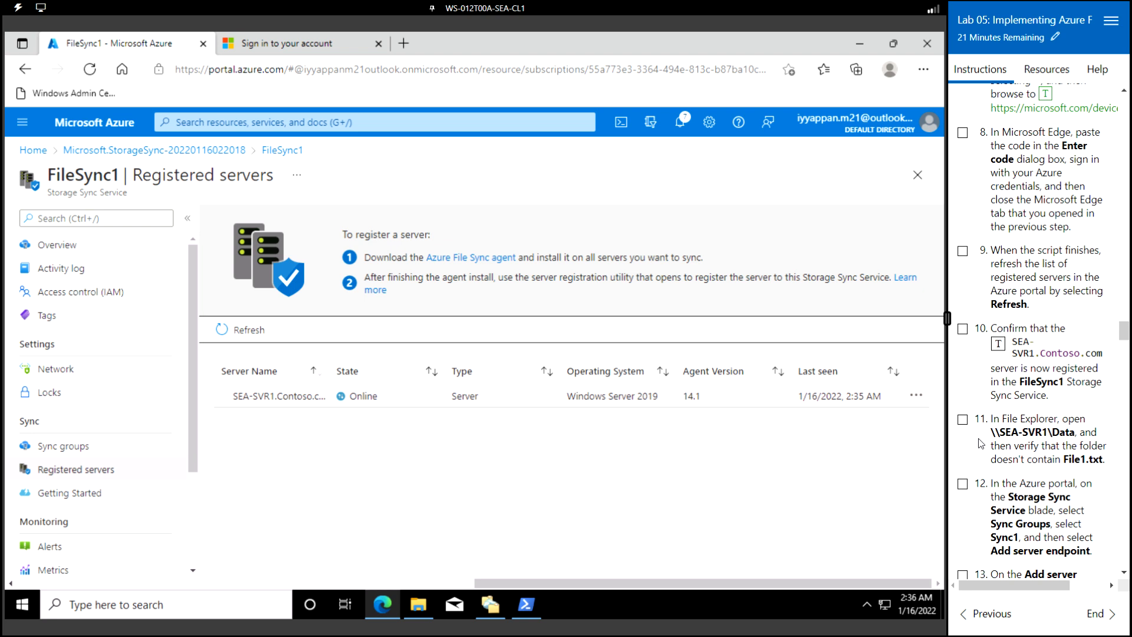
scroll(980, 443, down, 1)
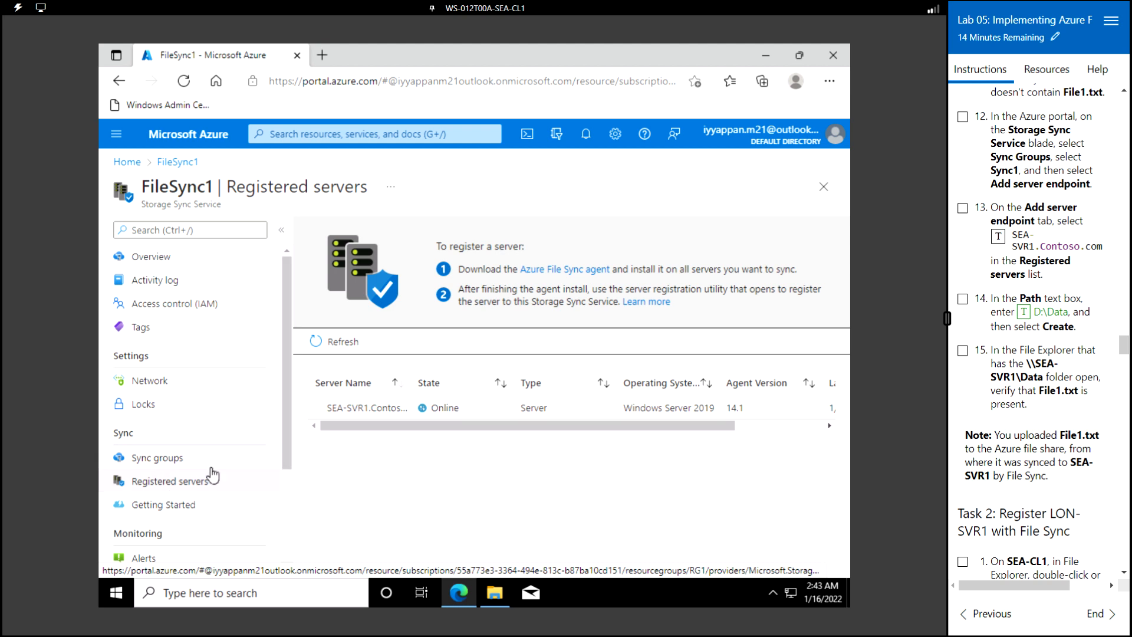
click(175, 465)
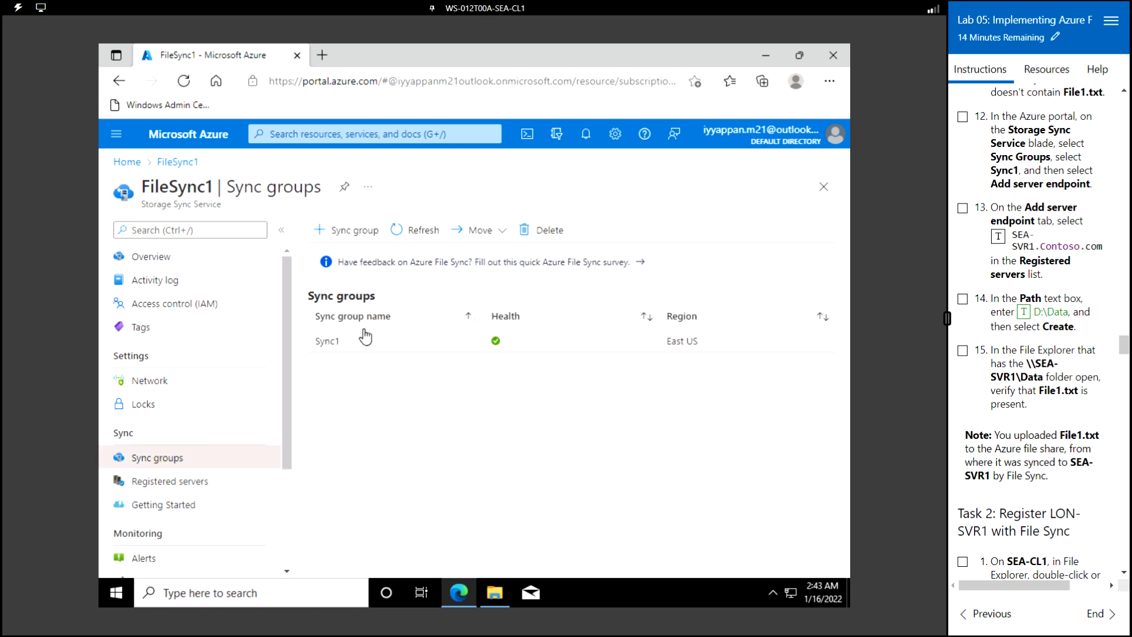
click(371, 347)
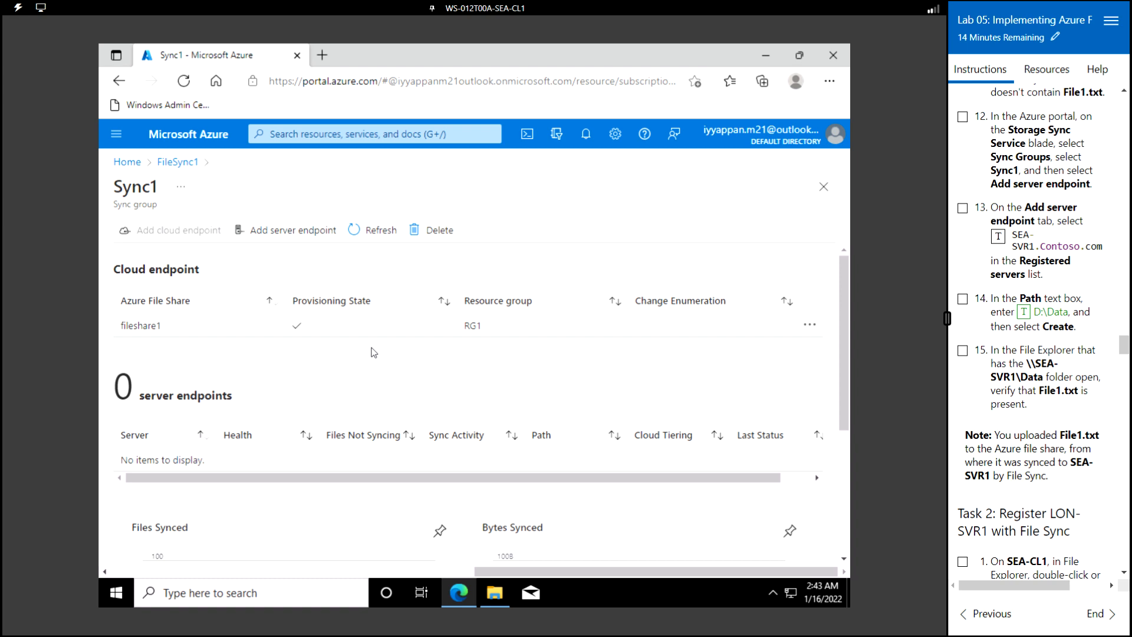
click(290, 233)
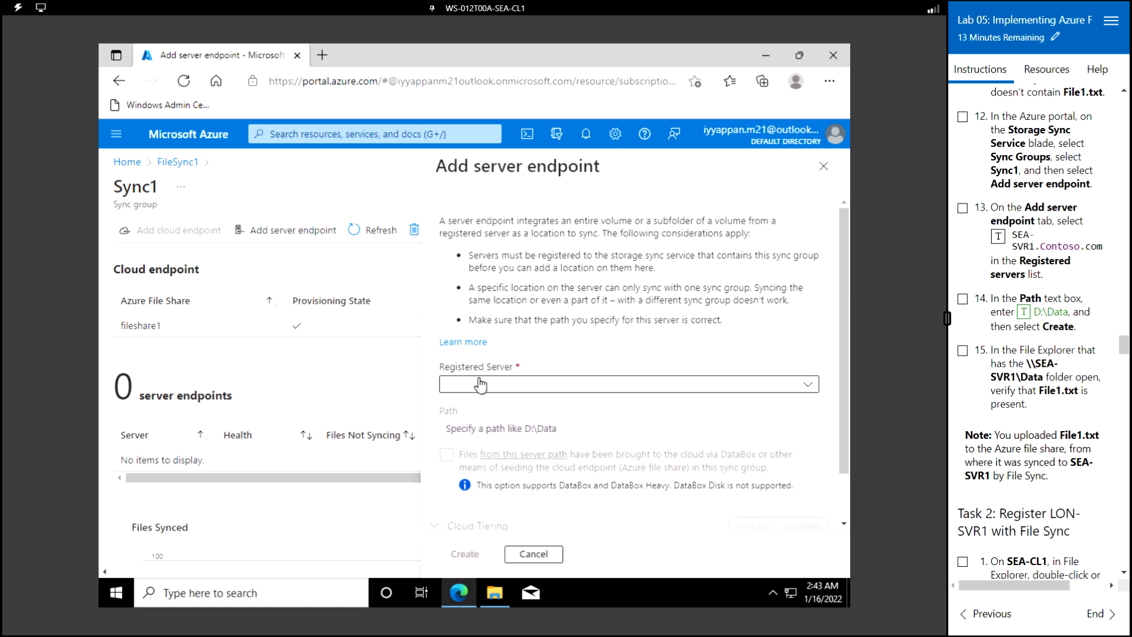
click(810, 386)
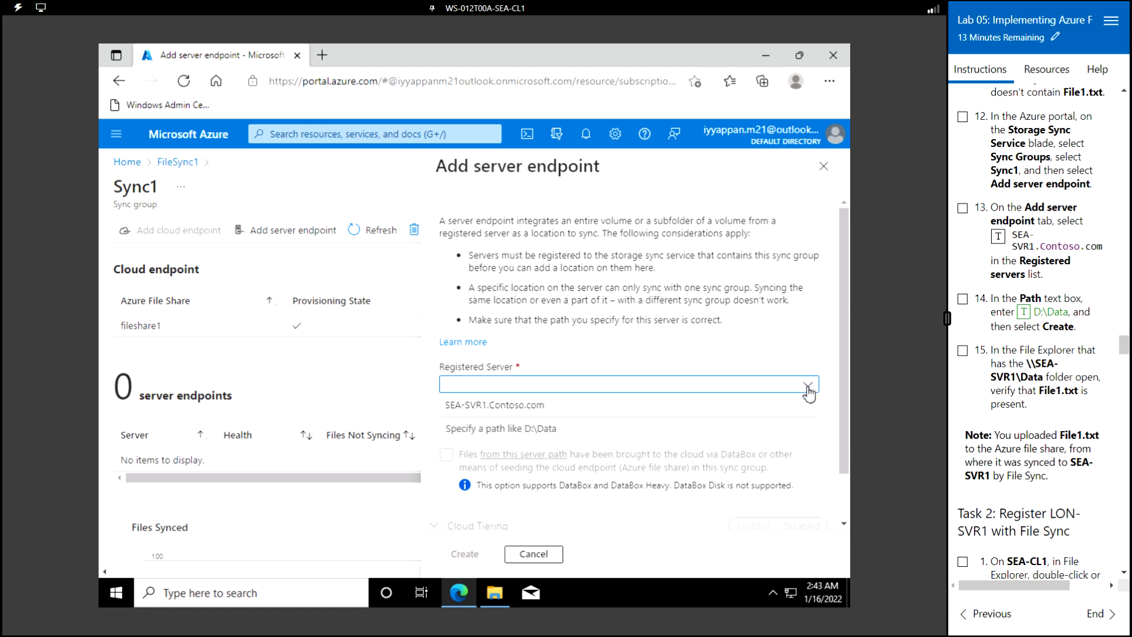
click(571, 407)
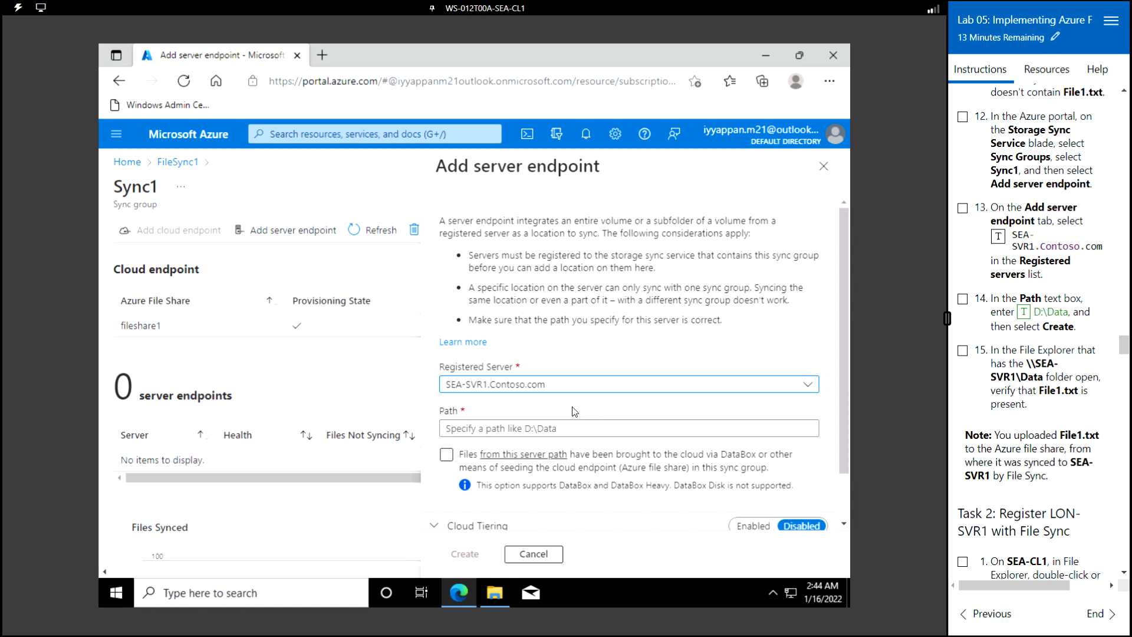
click(561, 428)
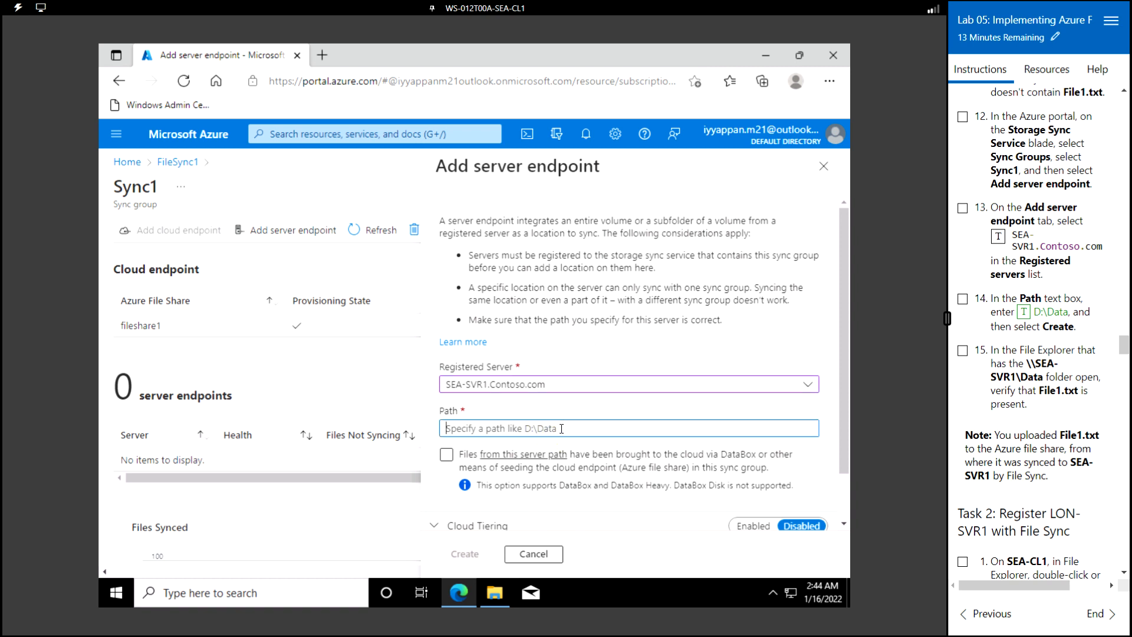
text(D)
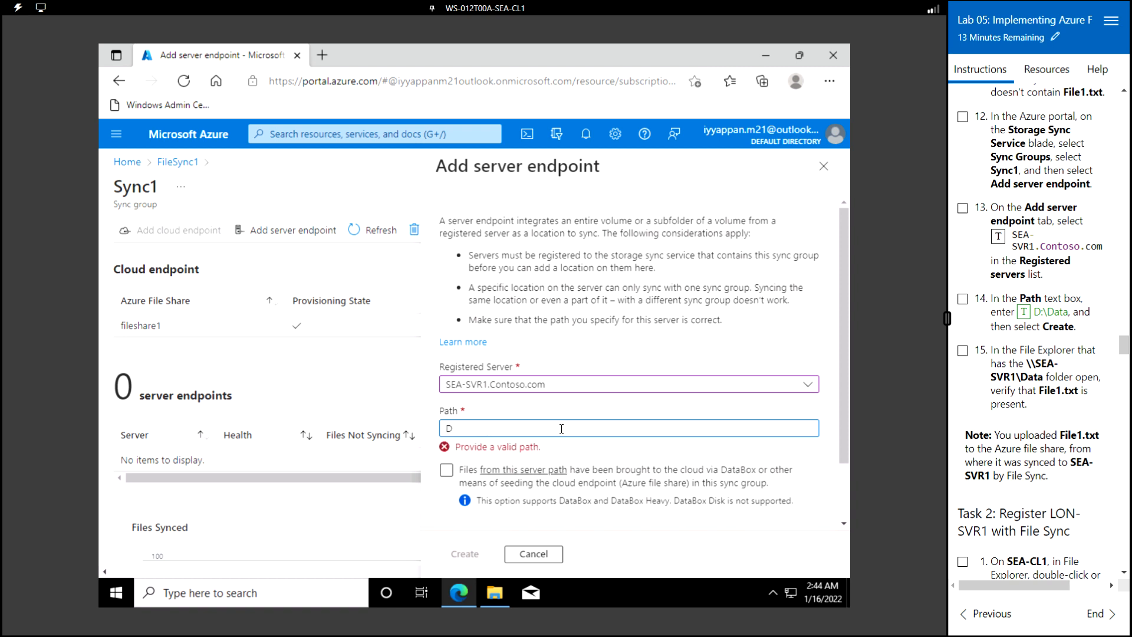
text(:\Data)
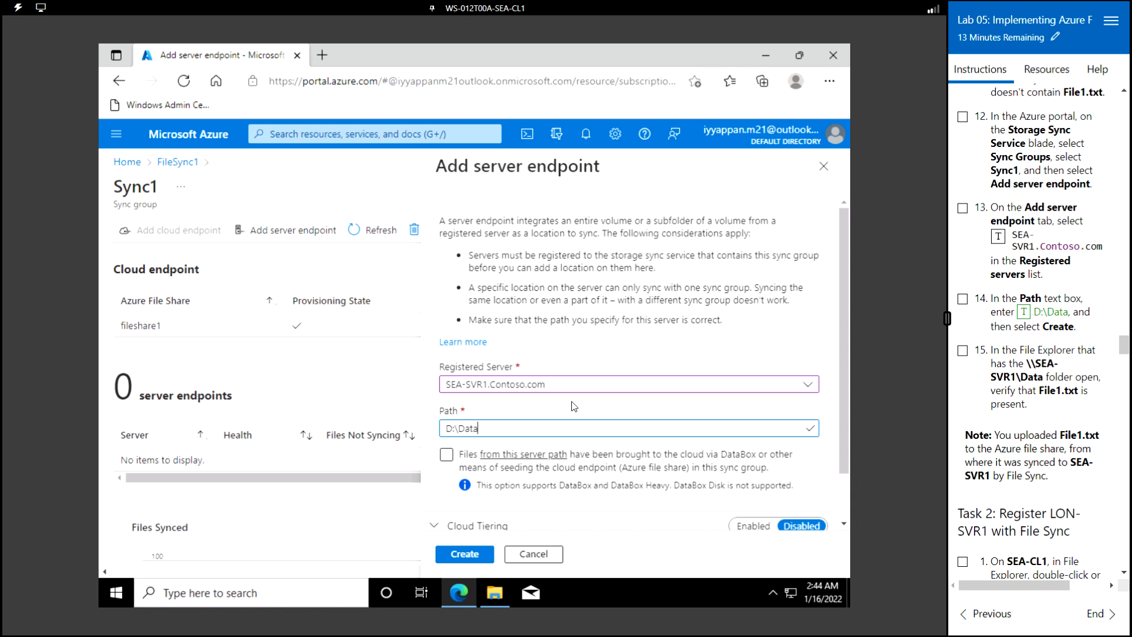
click(472, 554)
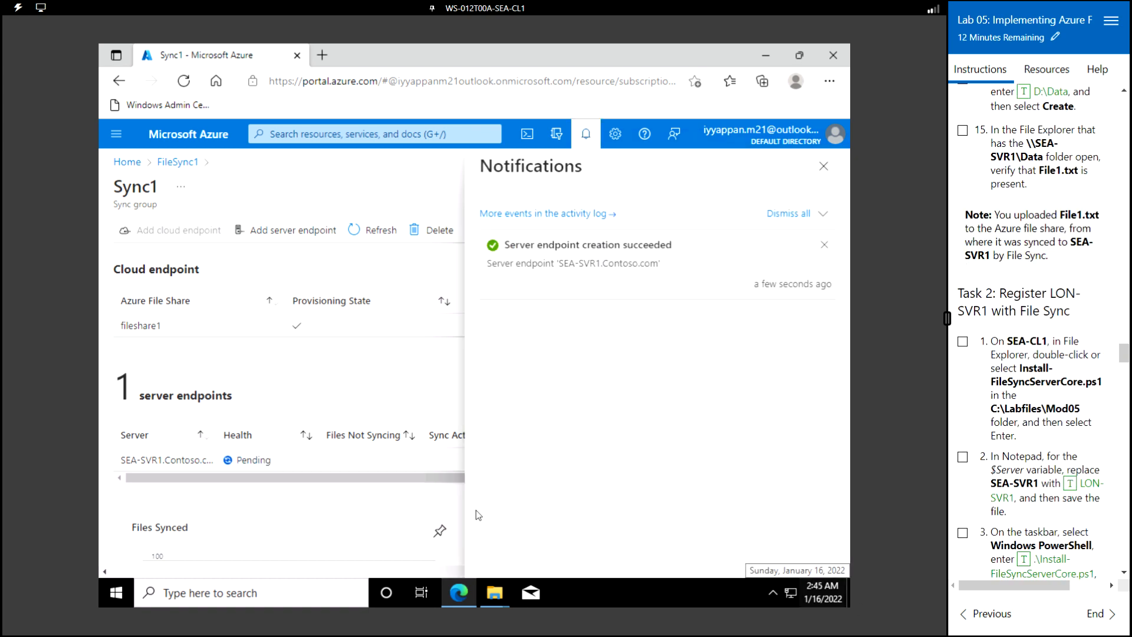
- Switch to the File Explorer Network window and open the shared folder \\sea-svr1\data
click(497, 592)
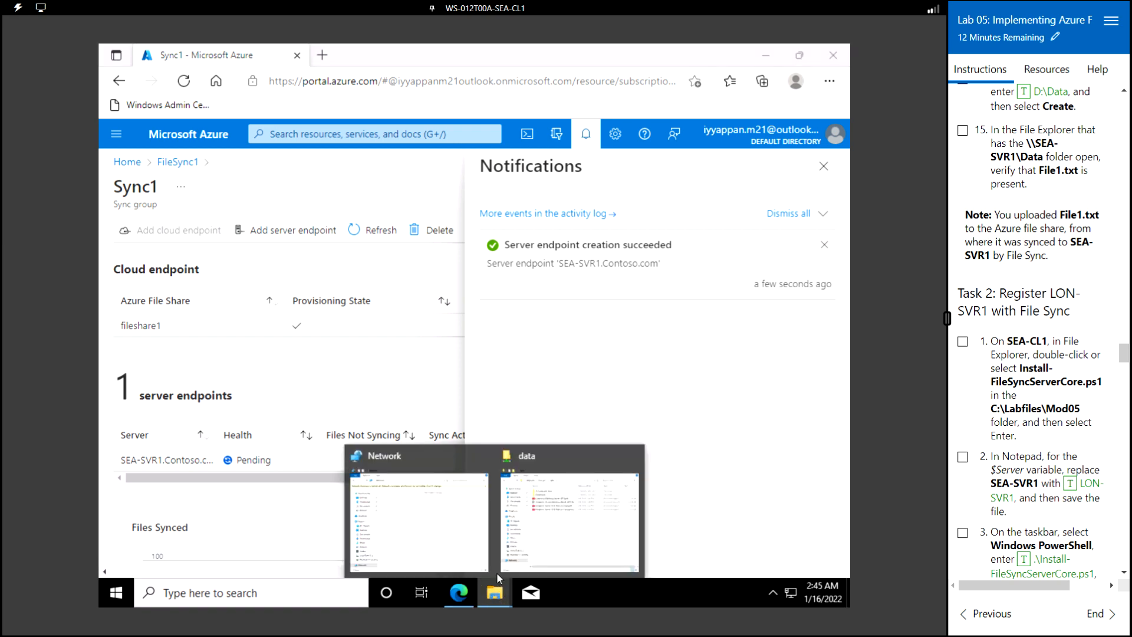
click(437, 542)
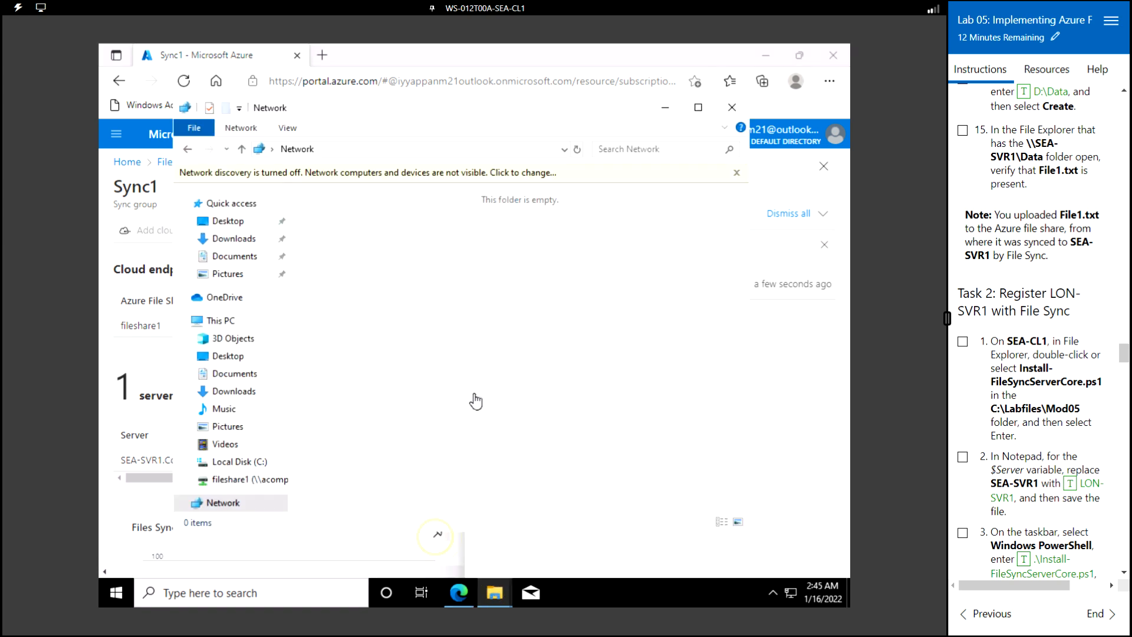
click(365, 150)
text(\\sea)
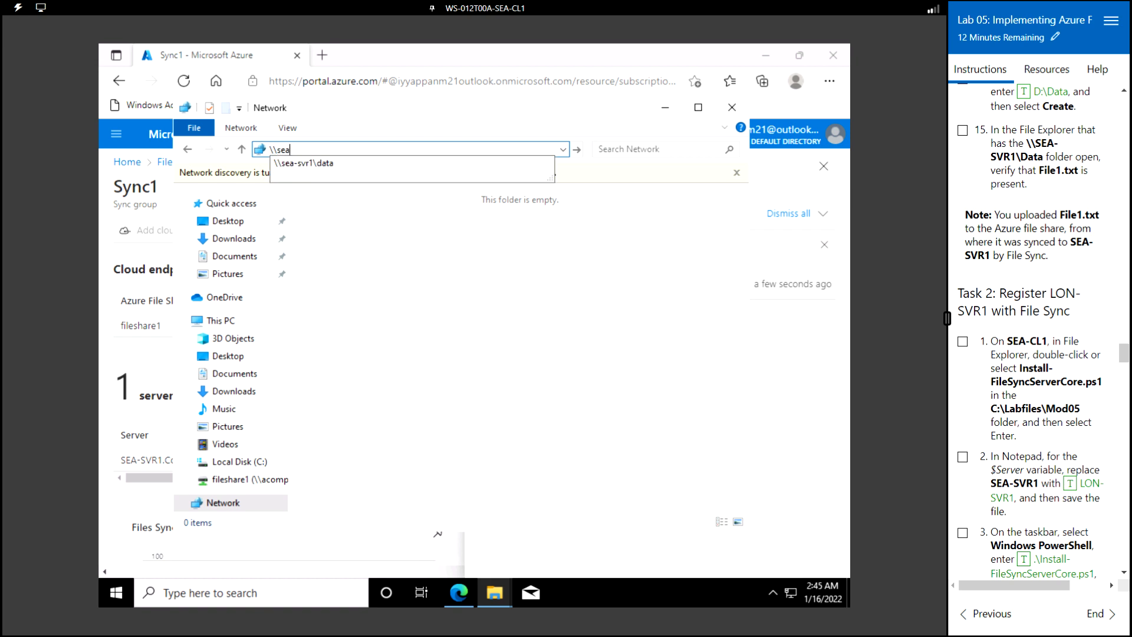
key(Down)
key(Return)
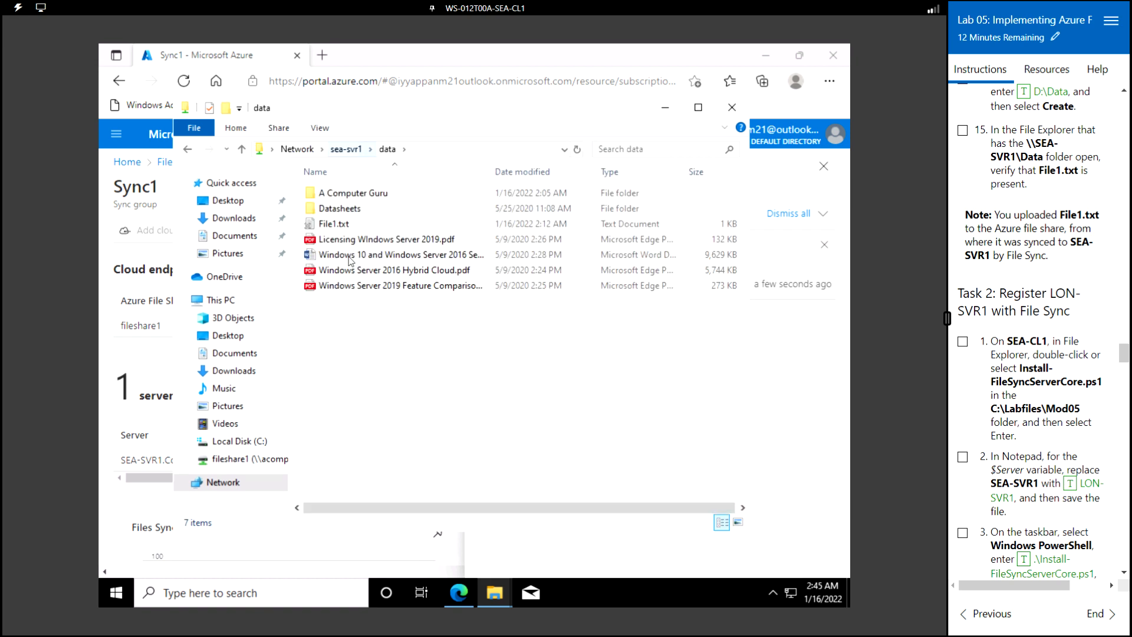
- Open File1.txt from the data share to examine its contents, and close it again
double_click(349, 225)
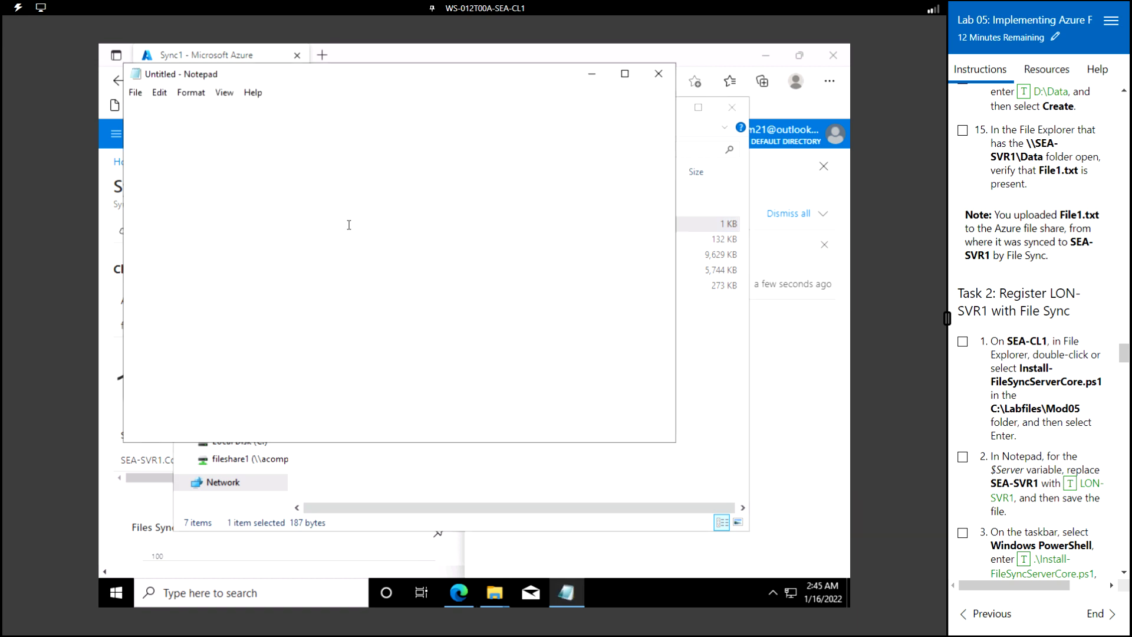
click(262, 134)
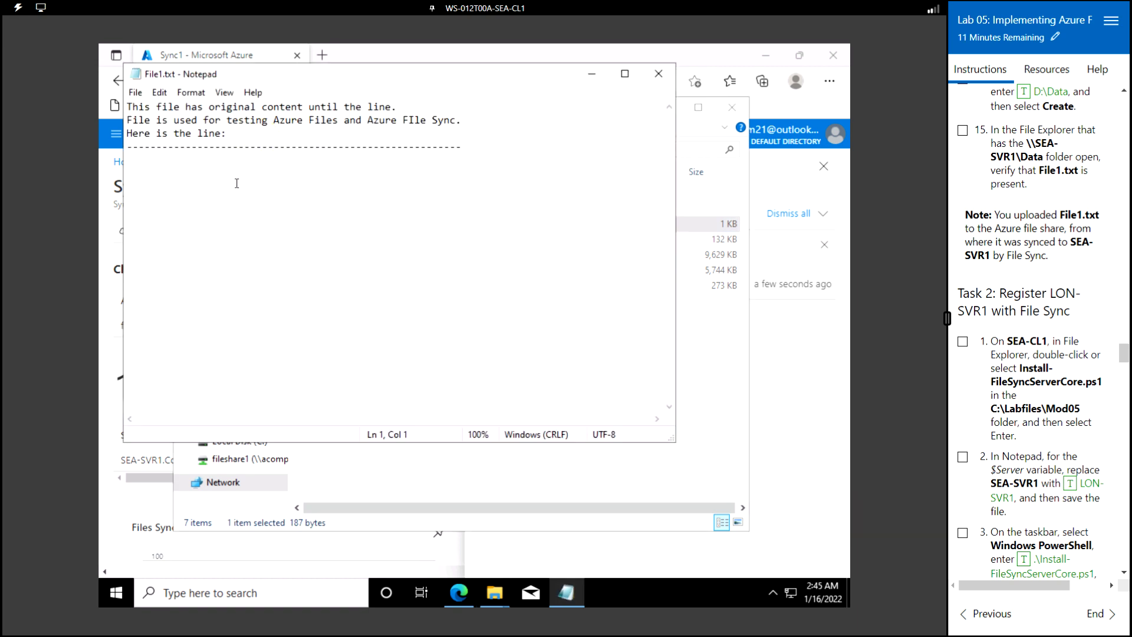
click(213, 172)
click(658, 75)
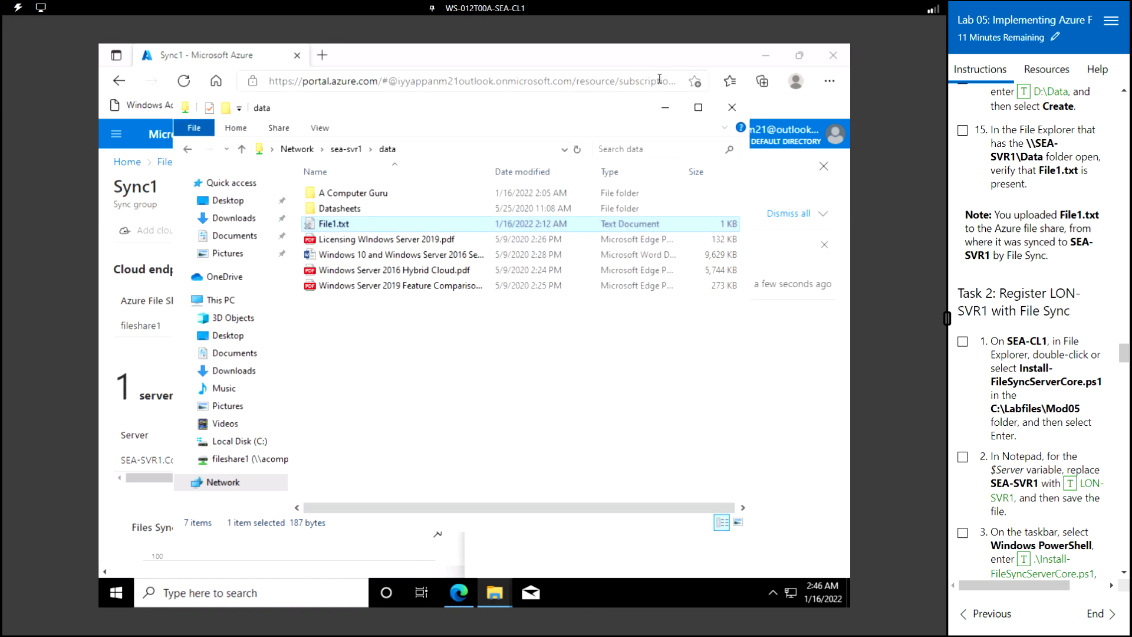
- Switch to the File Explorer window showing \\lon-svr1\data, refresh the folder, and check whether File1.txt is present
click(494, 592)
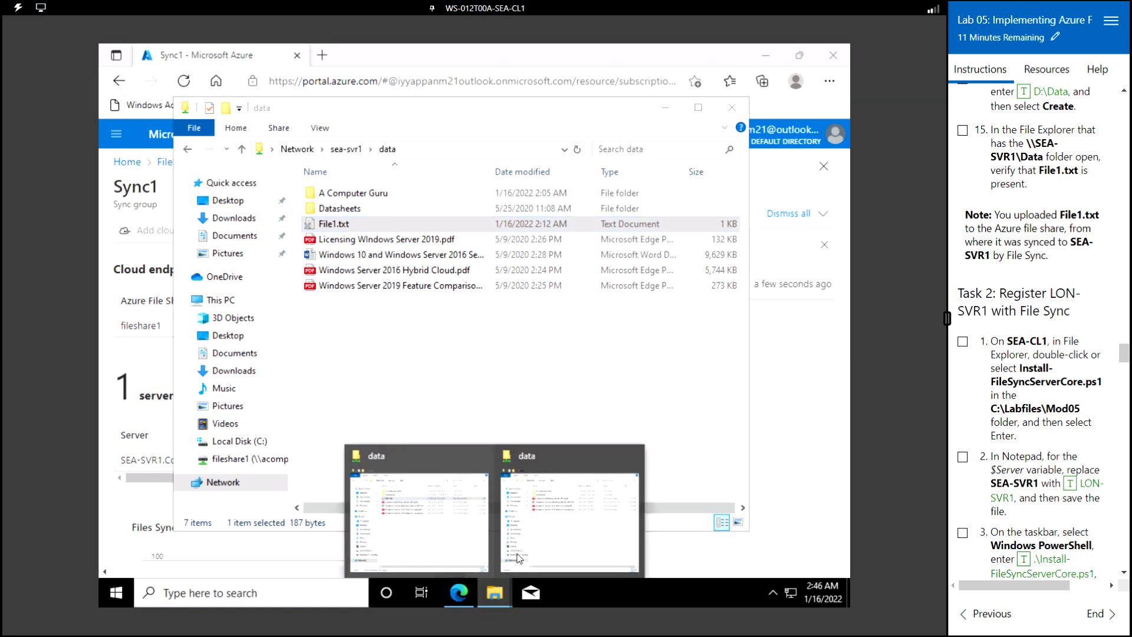
click(558, 530)
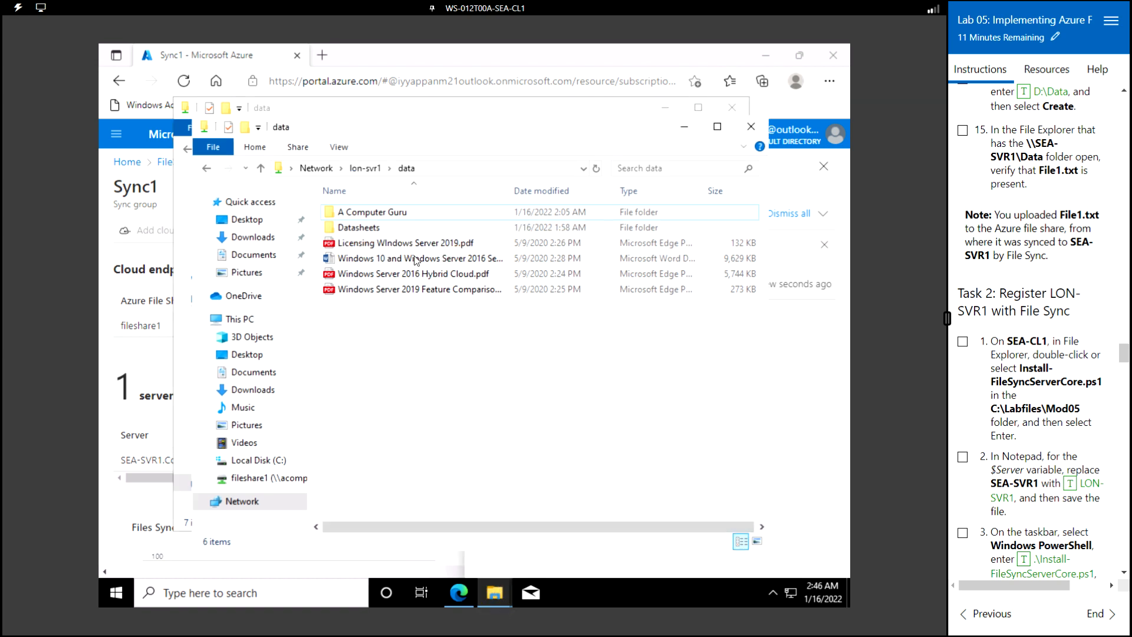
right_click(478, 409)
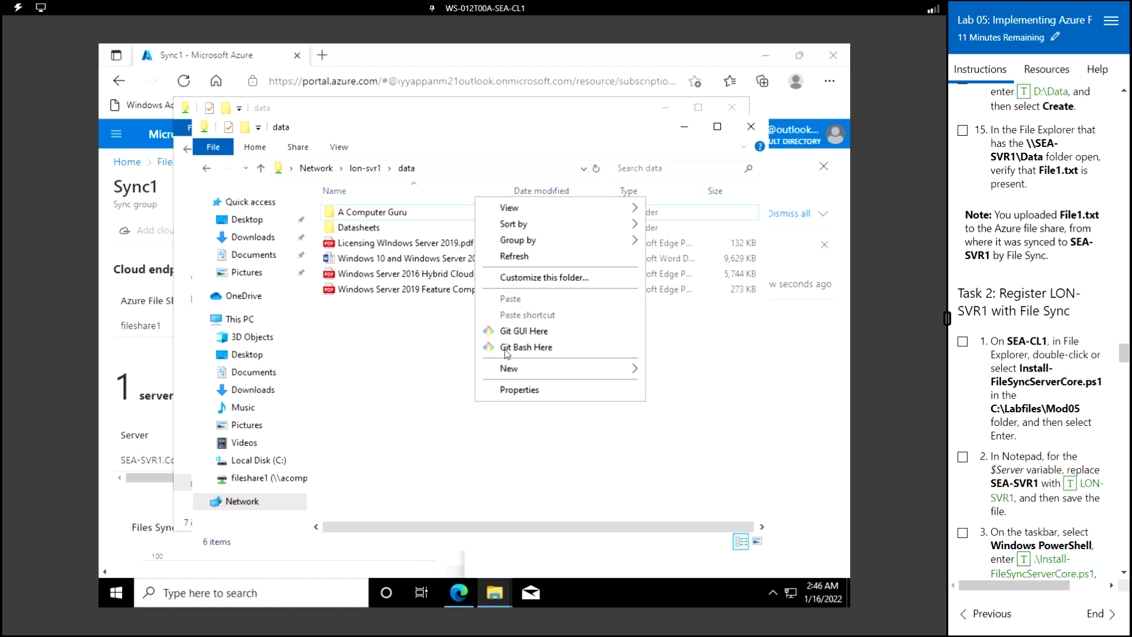
click(596, 169)
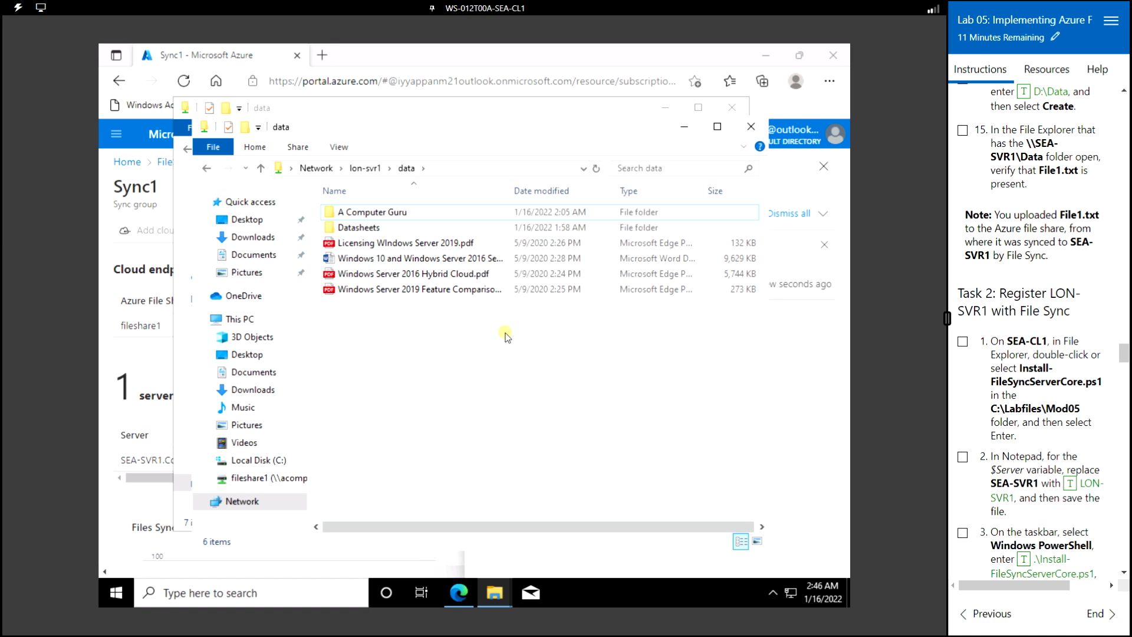
- Browse to C:\Labfiles\Mod05 in File Explorer and open Install-FIleSyncServerCore.ps1 in Notepad
scroll(1037, 358, down, 3)
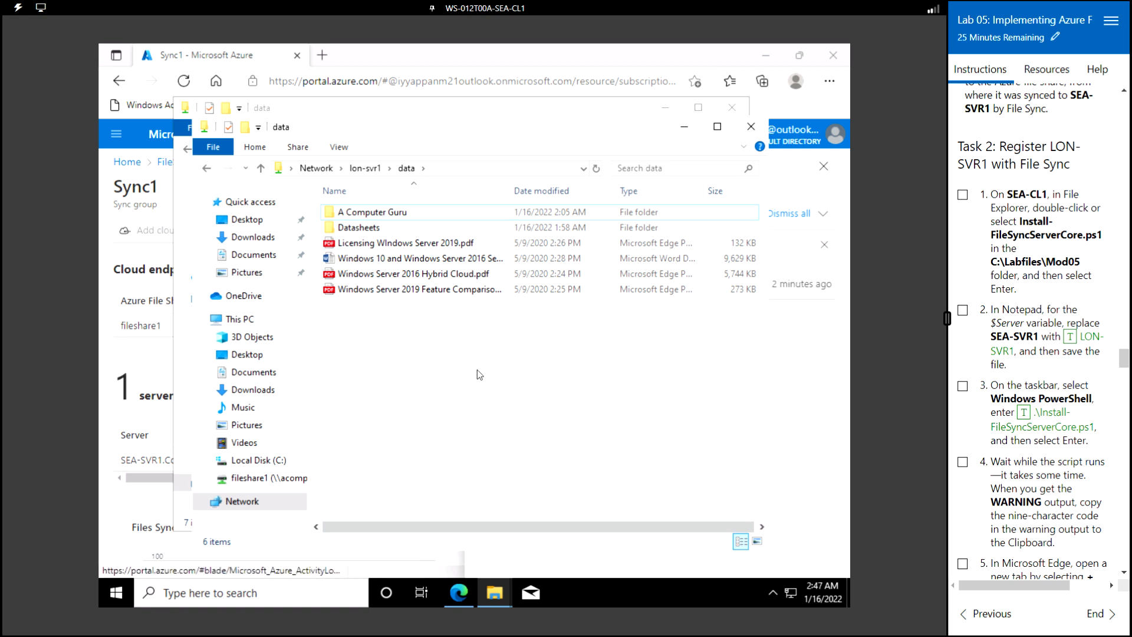
click(251, 460)
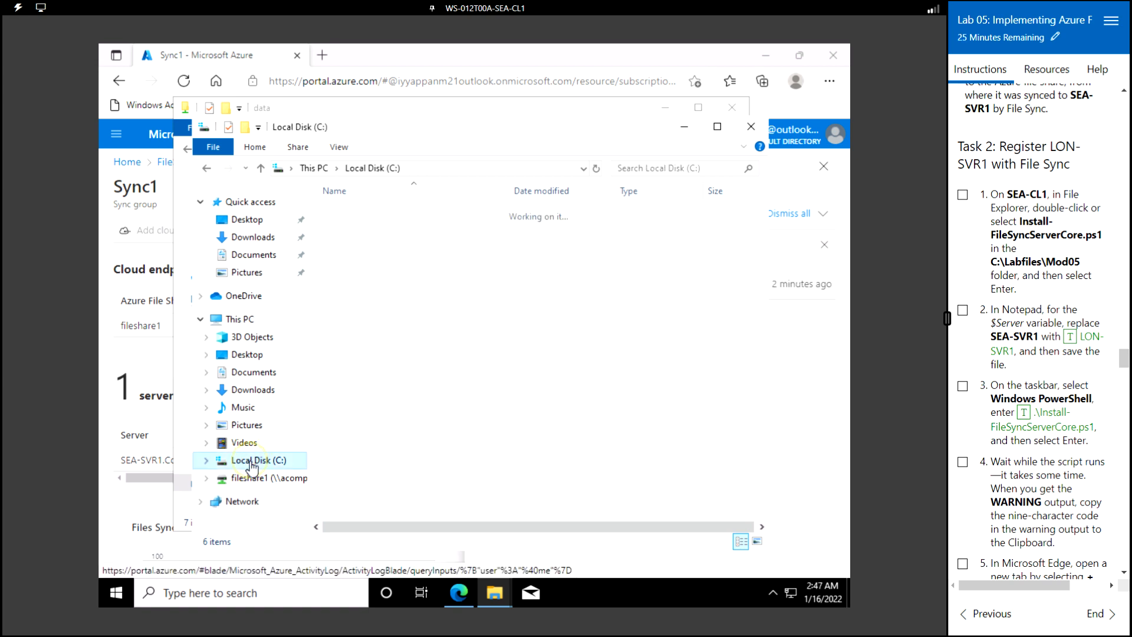
double_click(357, 212)
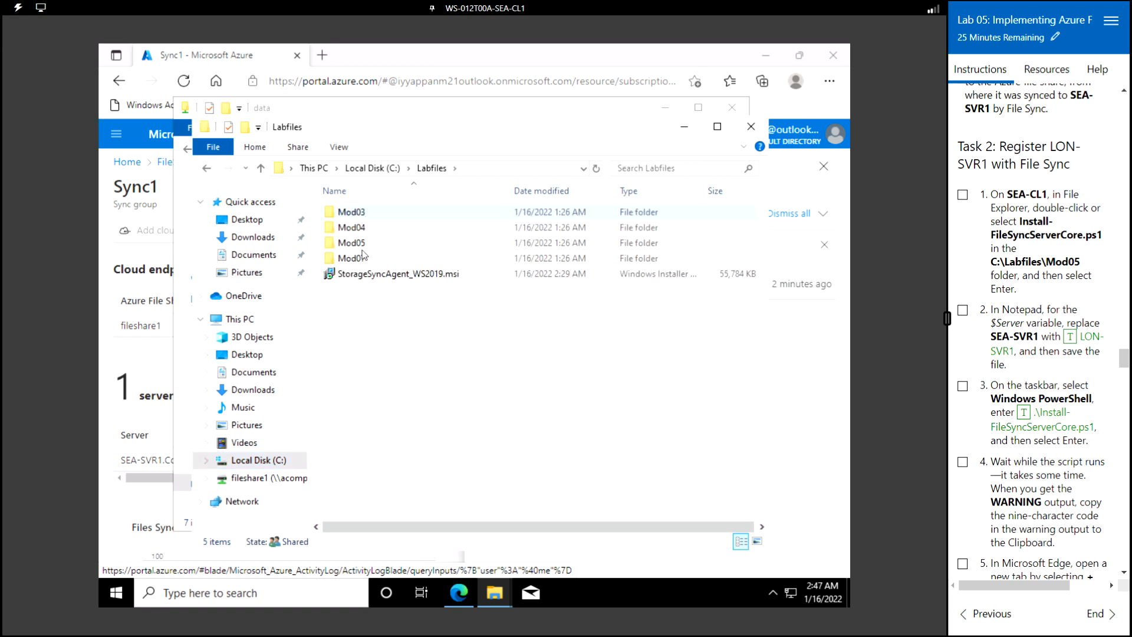
double_click(357, 243)
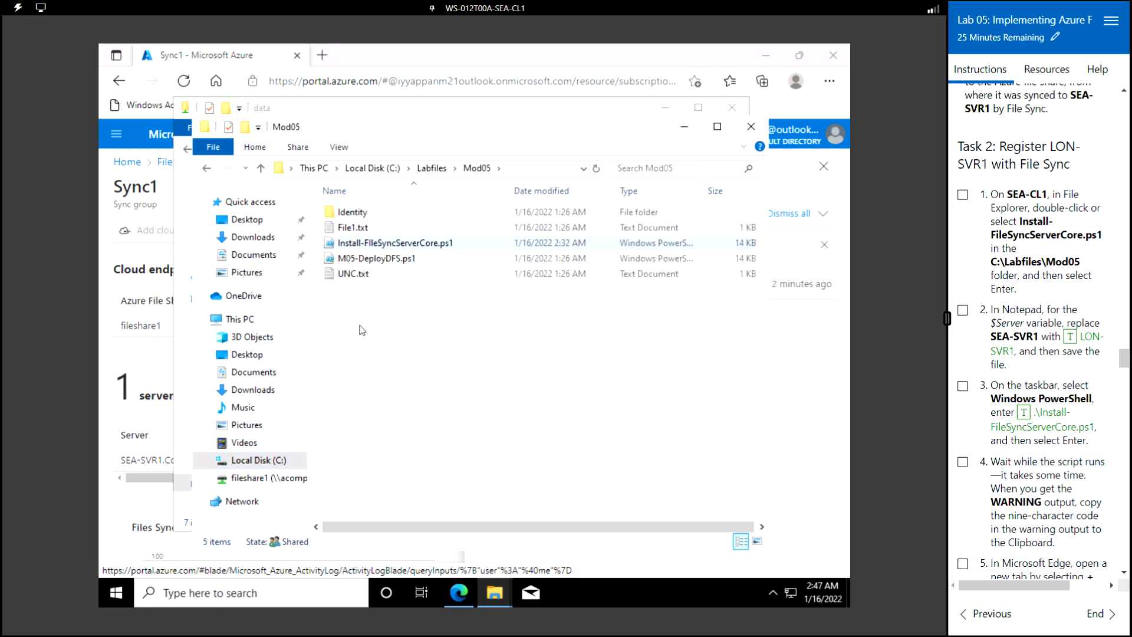
click(402, 245)
double_click(403, 245)
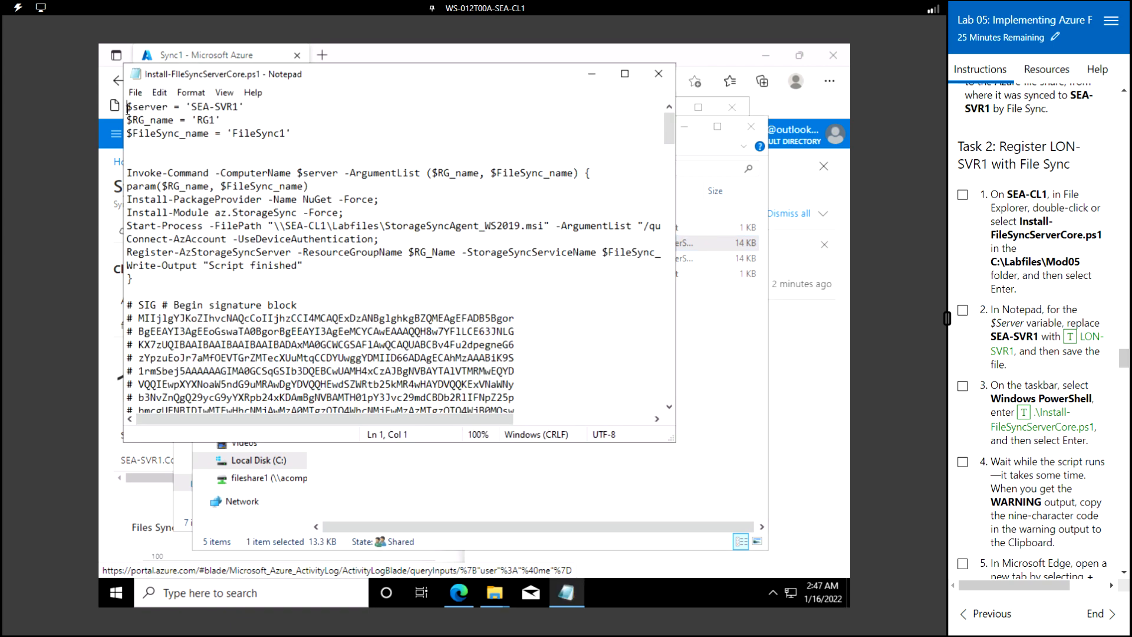
- Set the $server variable in the script's first line to 'LON-SVR1'
click(243, 105)
key(BackSpace)
key(BackSpace)
key(BackSpace)
key(BackSpace)
key(BackSpace)
key(BackSpace)
key(BackSpace)
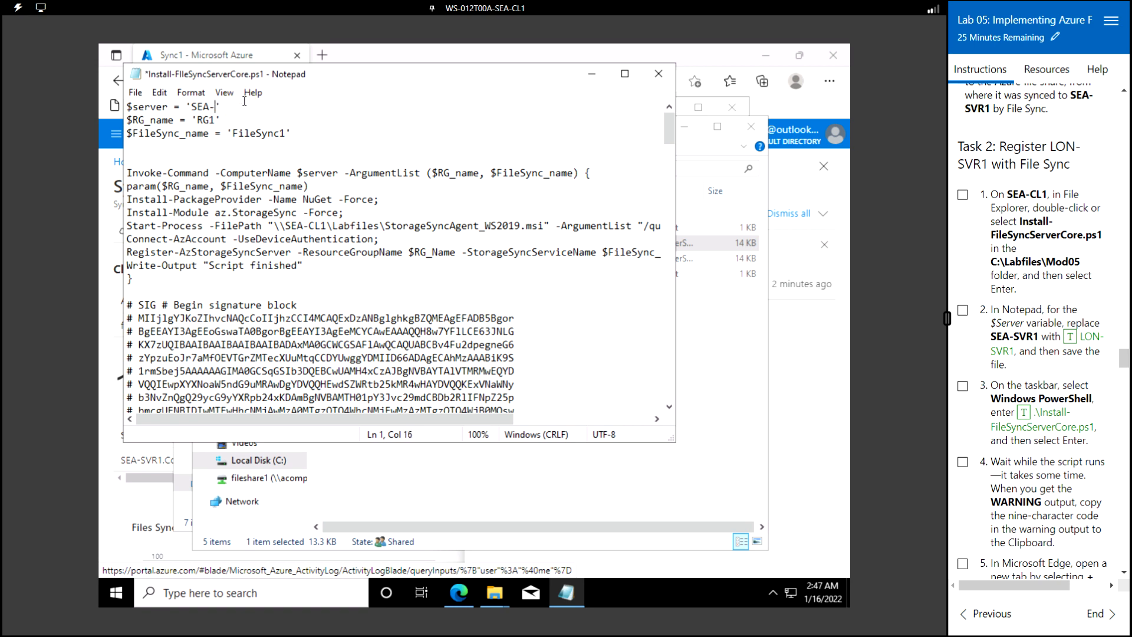
key(BackSpace)
click(1072, 338)
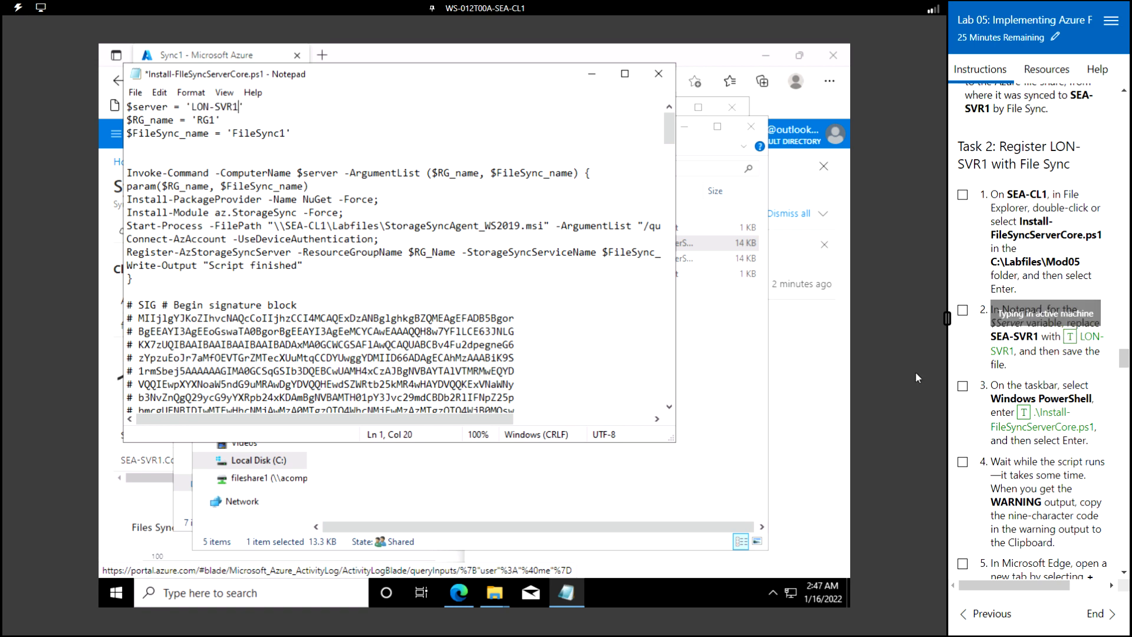
- Save the edited Install-FIleSyncServerCore.ps1 script and close Notepad
click(137, 93)
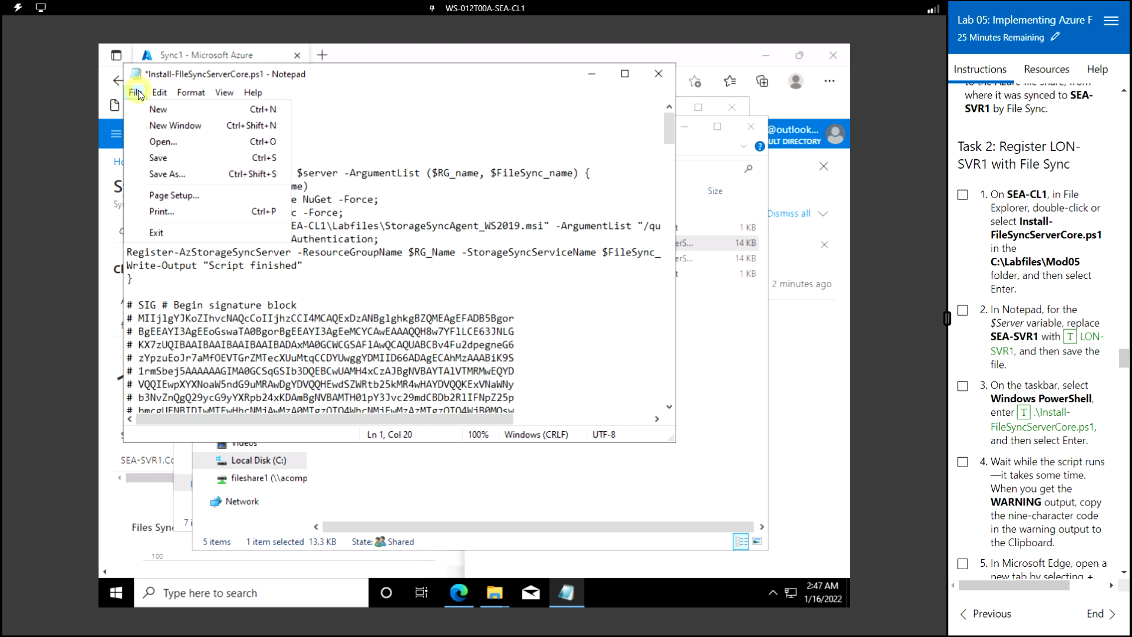
click(136, 94)
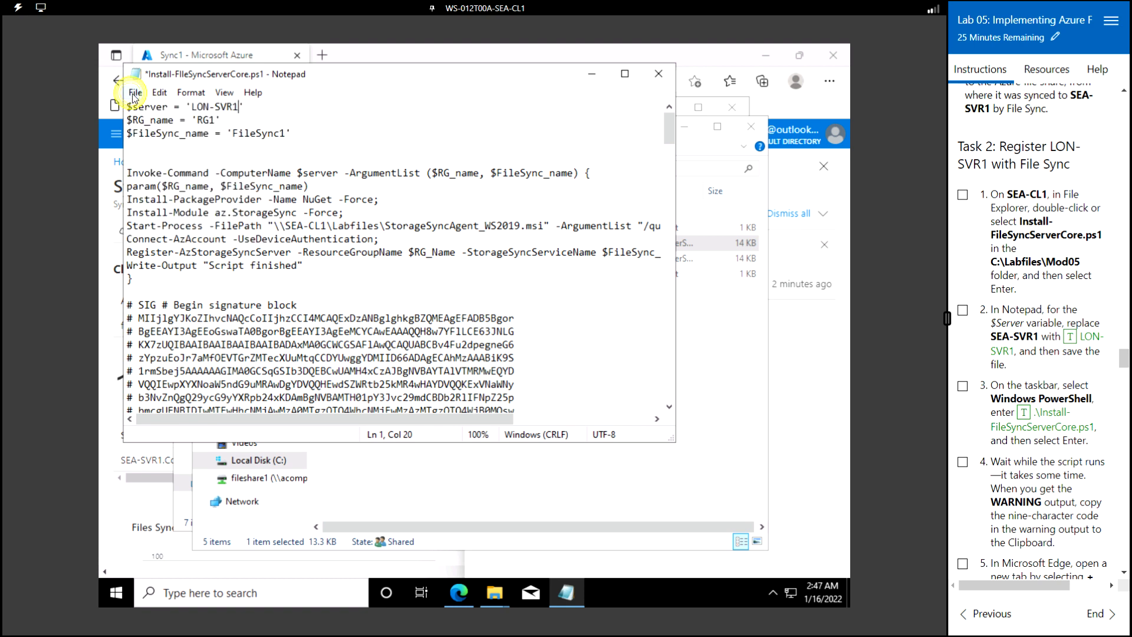
click(136, 93)
click(167, 160)
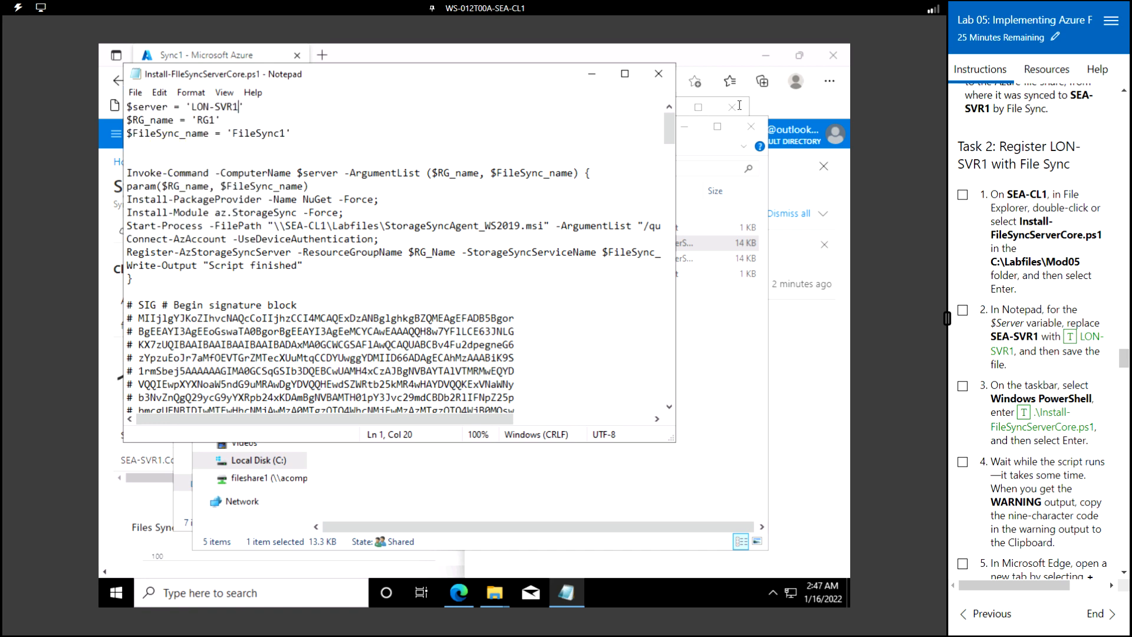
click(658, 74)
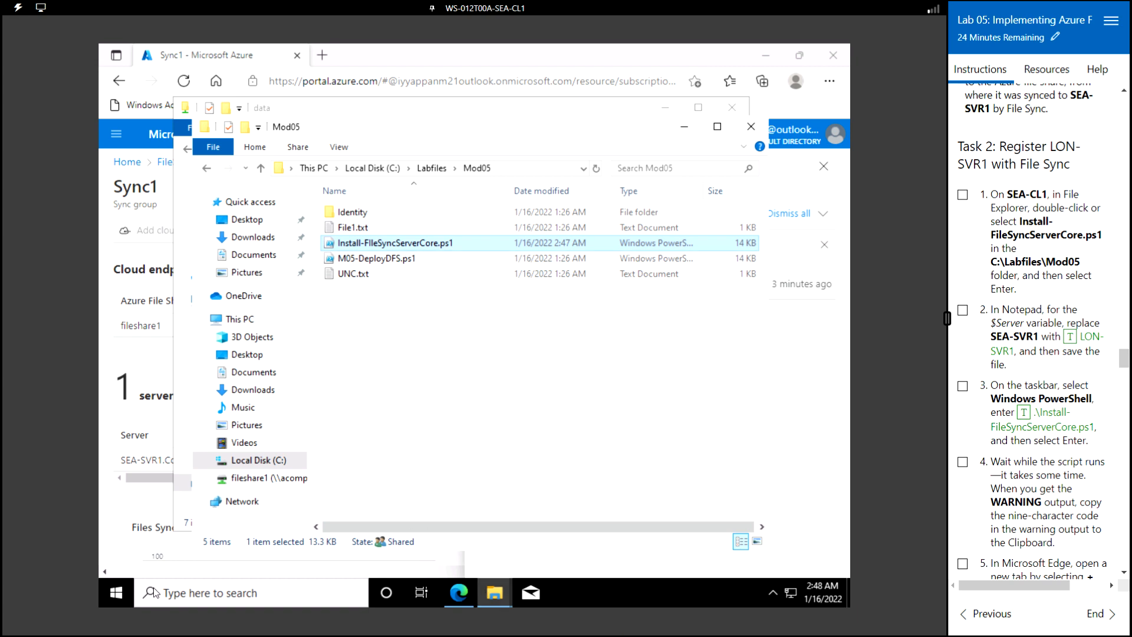
- Find and open Windows PowerShell, and maximize its window
click(117, 593)
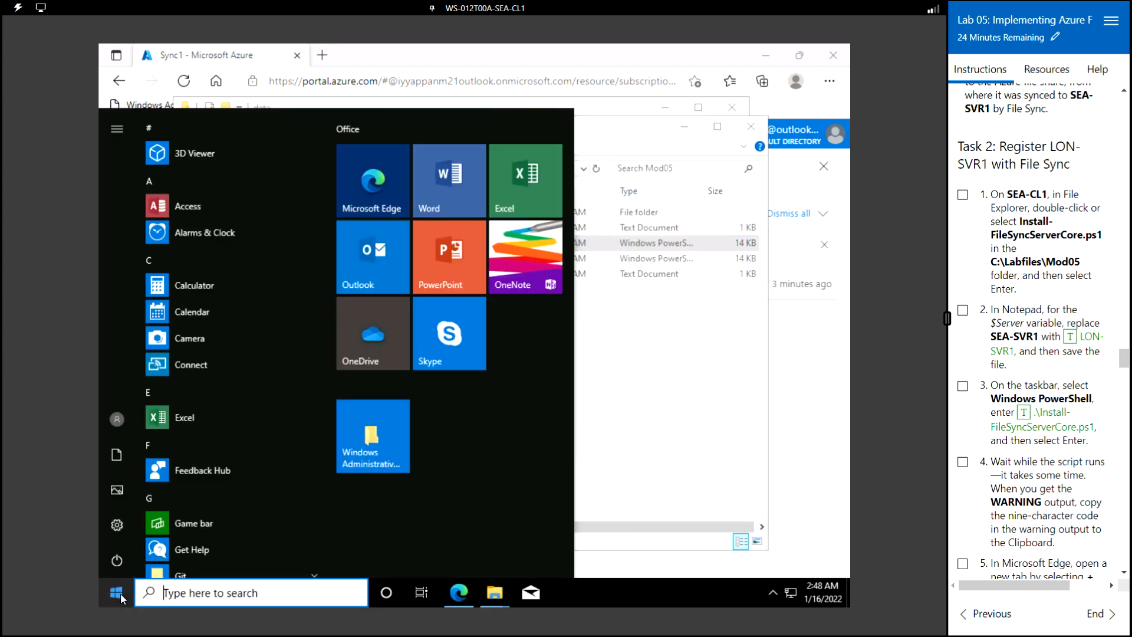
text(powersh)
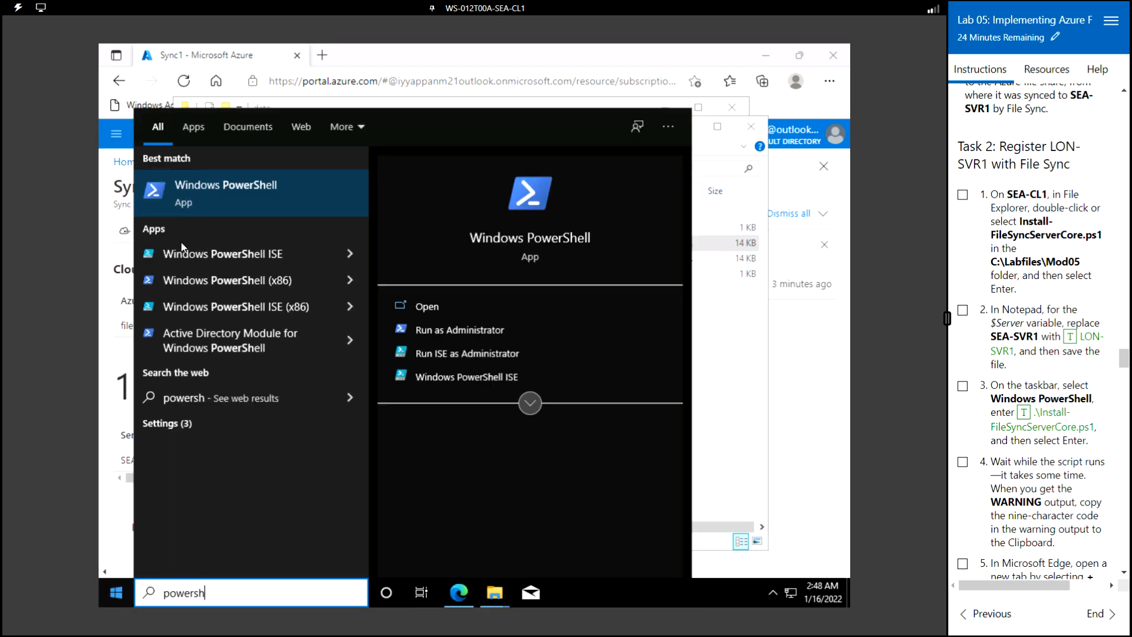
click(222, 189)
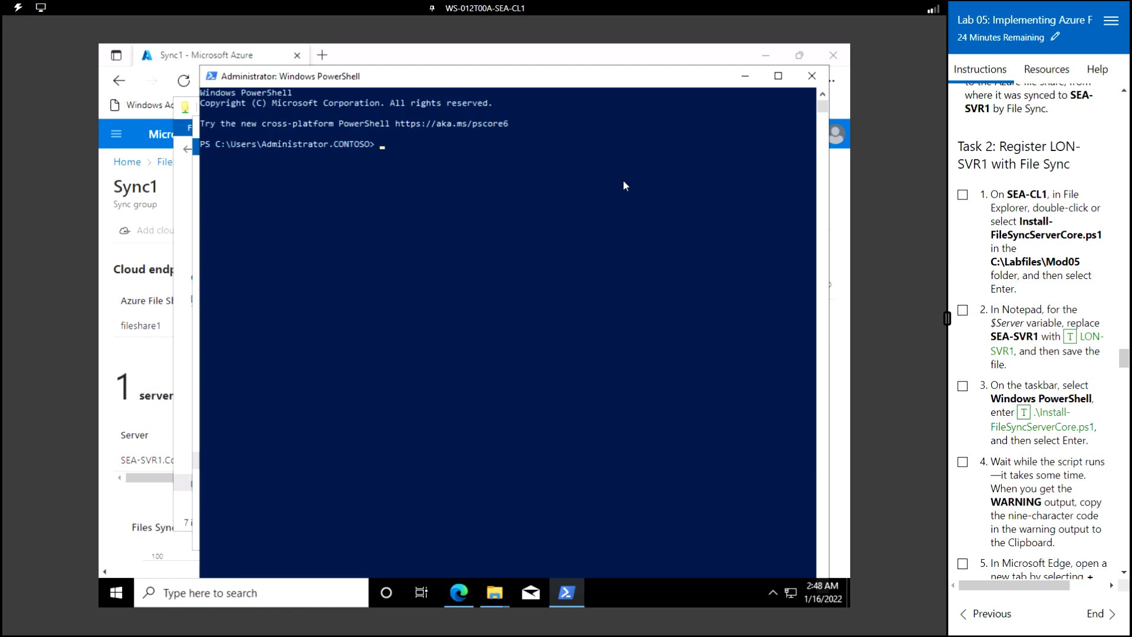
click(778, 75)
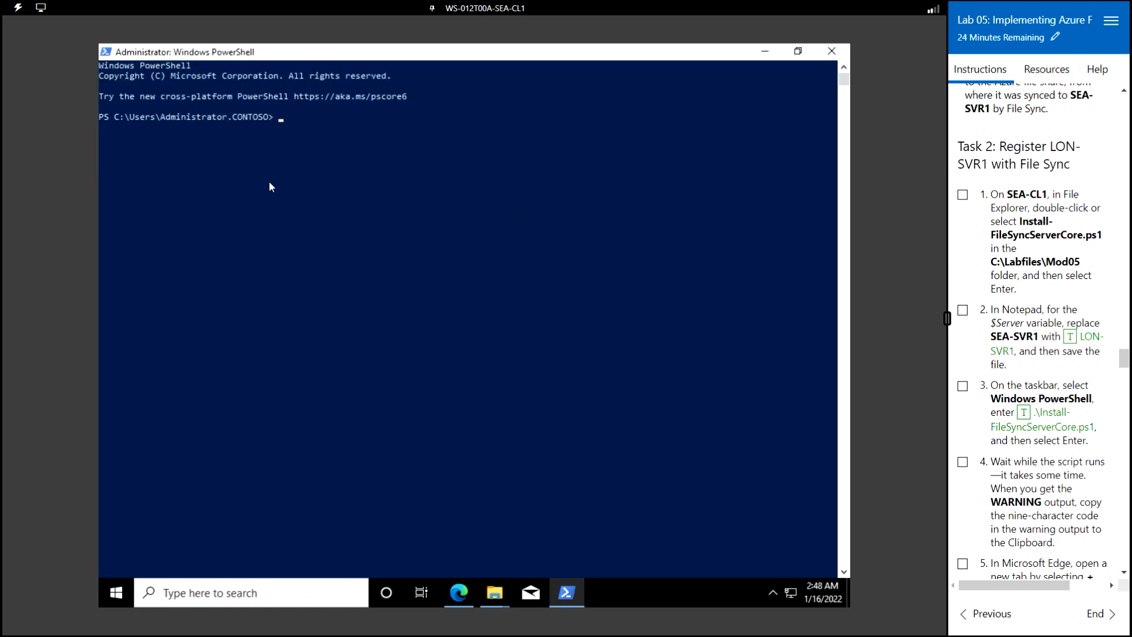
- Change the PowerShell working directory to C:\Labfiles\Mod05
text(cd C:\Labfiles\mod5)
key(Return)
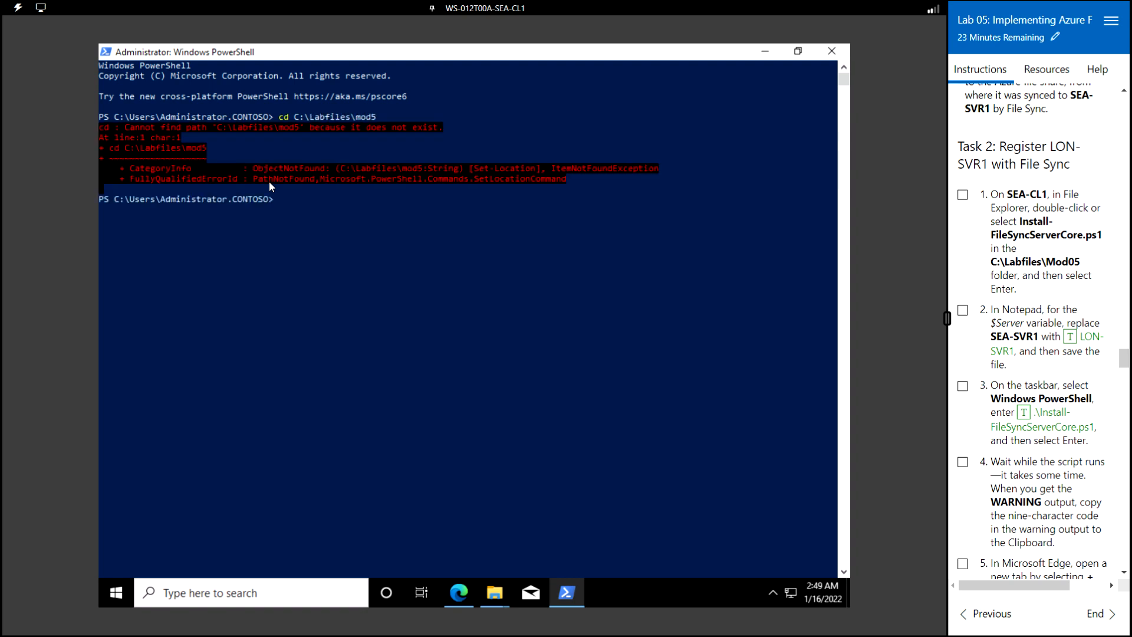
key(Up)
key(BackSpace)
key(Tab)
key(BackSpace)
text(5)
key(Return)
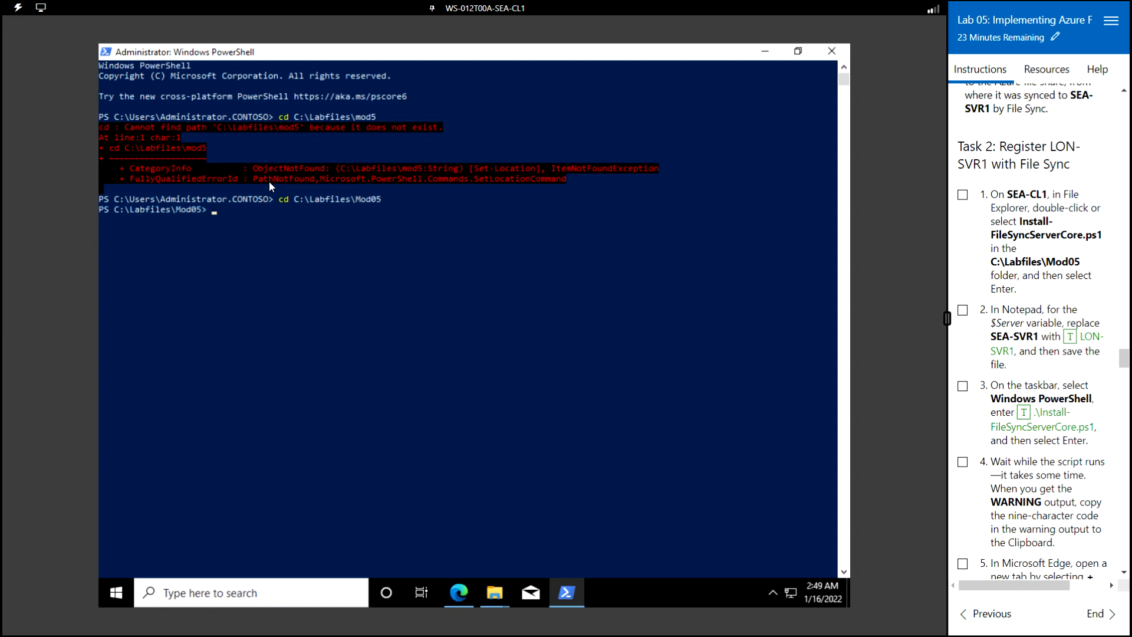
- List the Mod05 folder's files with ls and run .\Install-FIleSyncServerCore.ps1
text(ls)
key(Return)
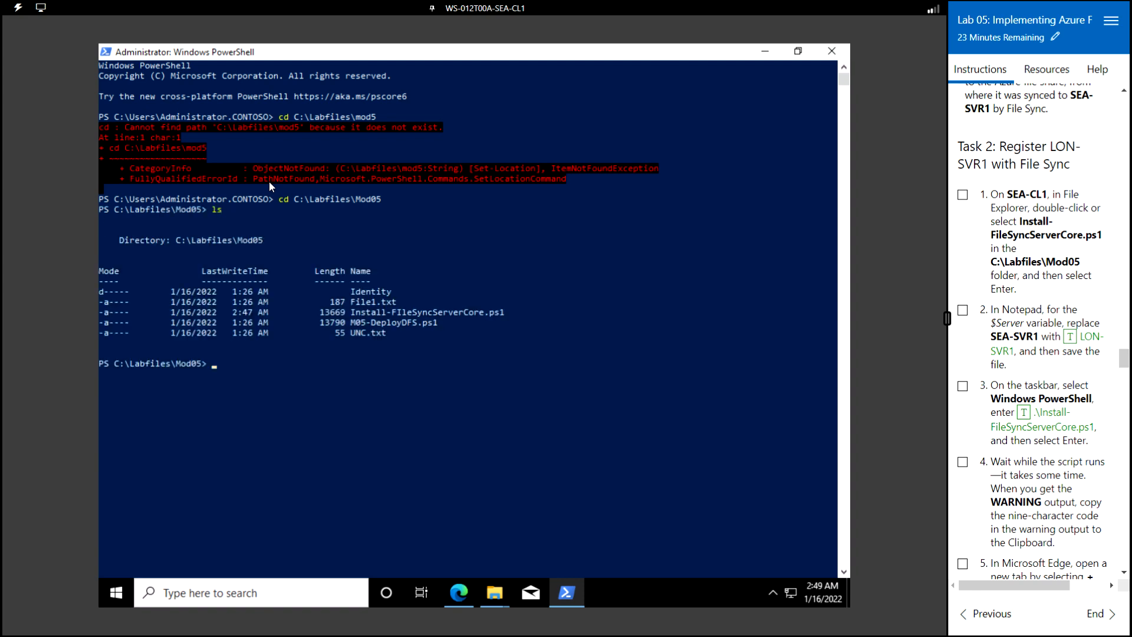
text(.\In)
key(Tab)
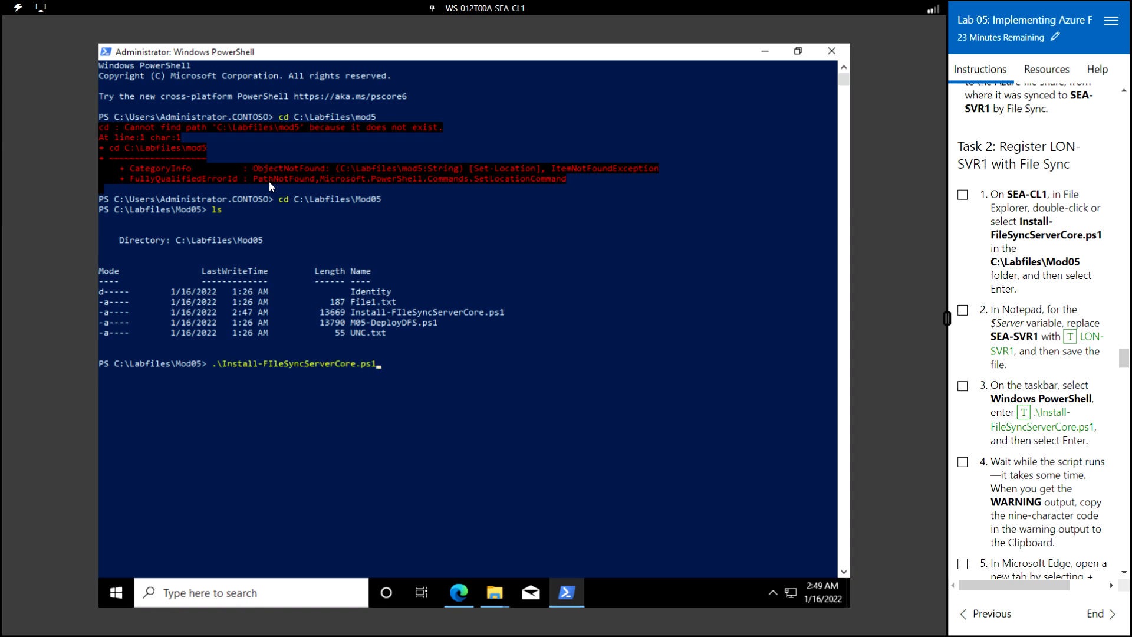
key(Return)
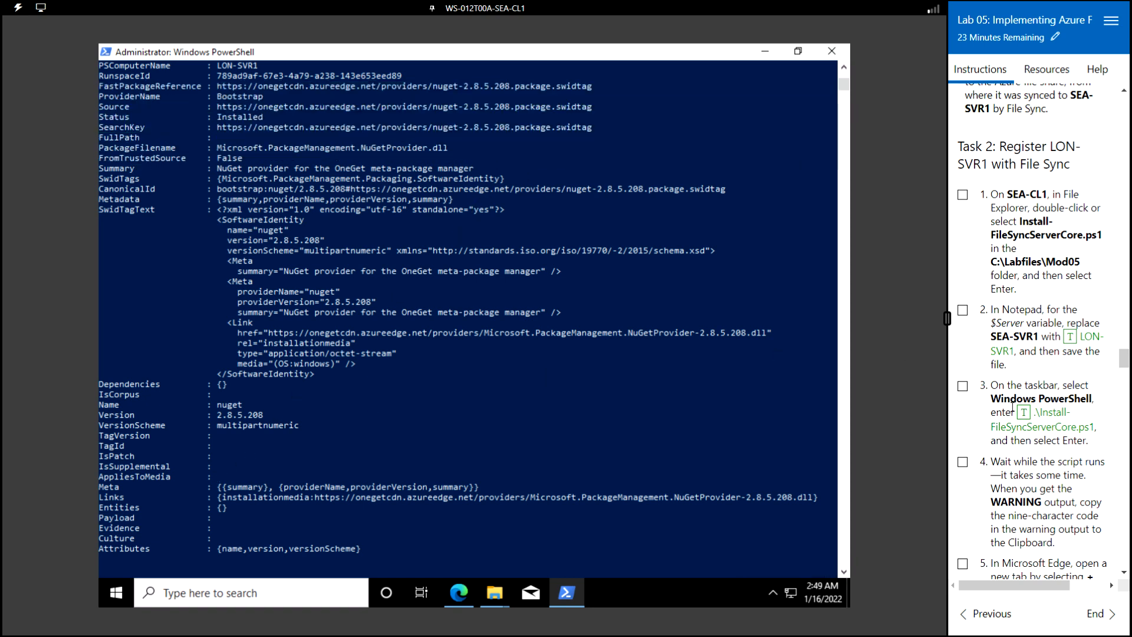
- Read the lab instructions while the script runs, and copy the device sign-in code from the PowerShell warning output
scroll(1012, 405, down, 1)
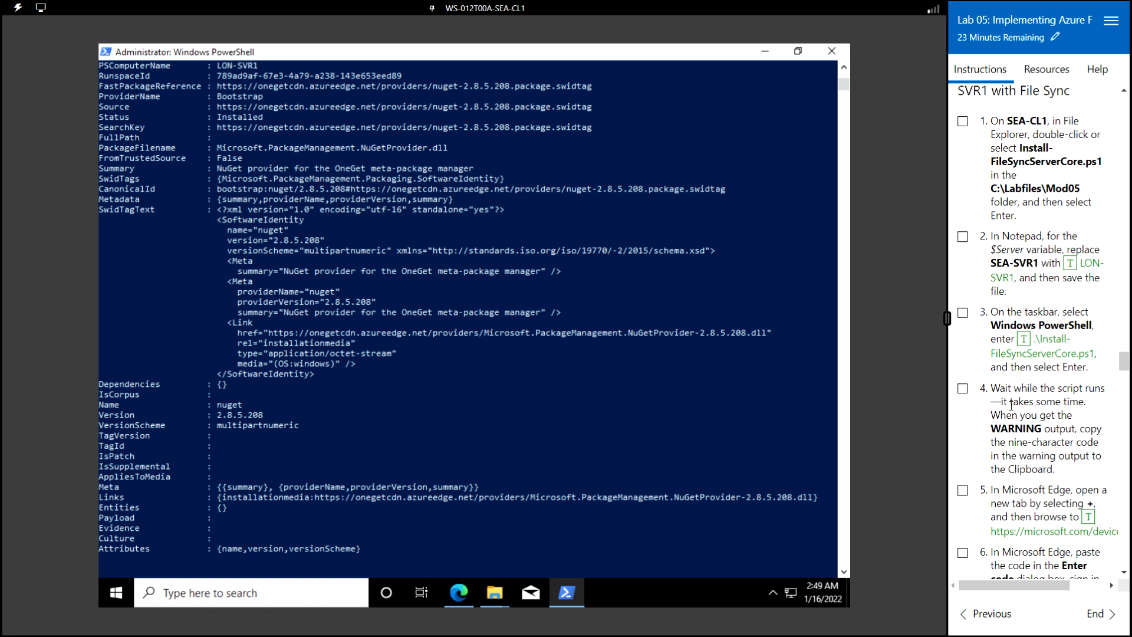
scroll(1012, 406, down, 1)
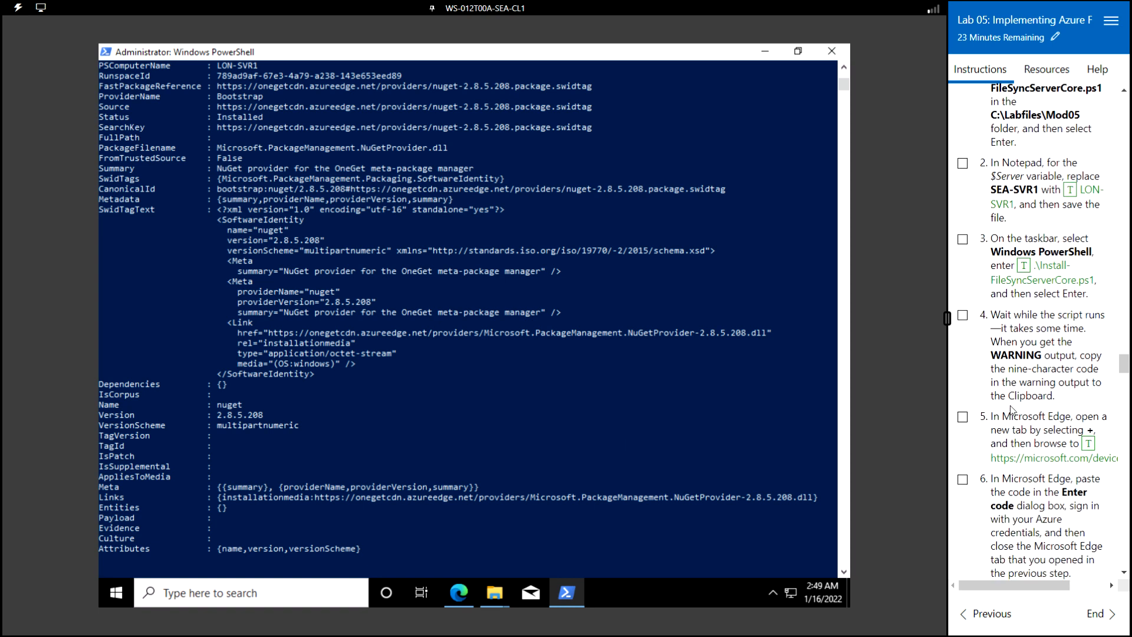
scroll(1012, 407, down, 1)
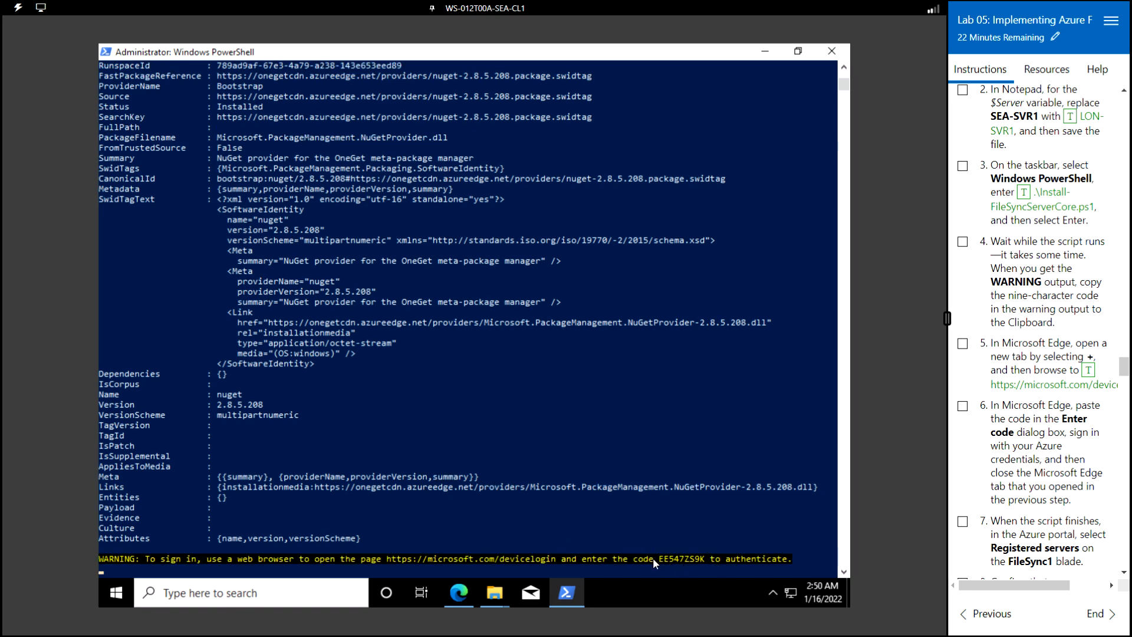
double_click(676, 559)
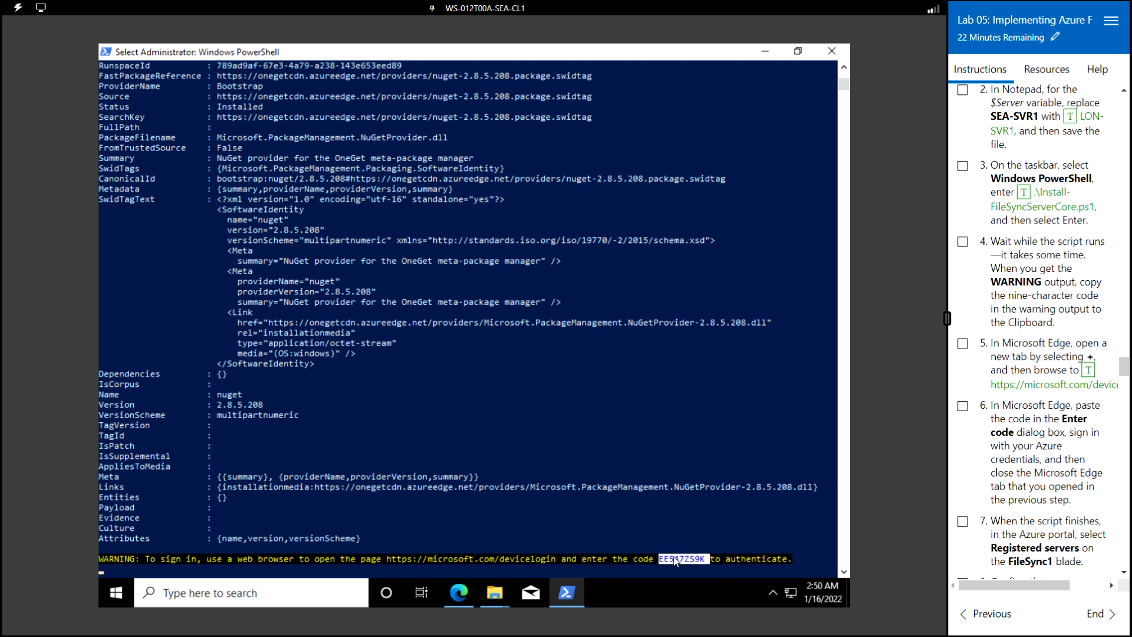
key(ctrl+c)
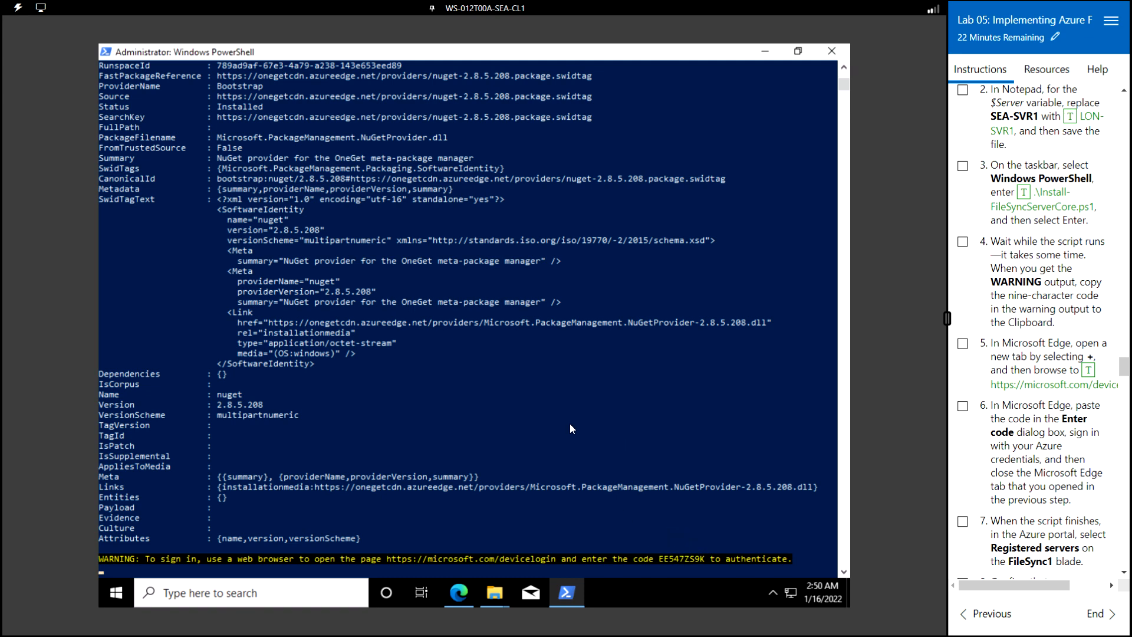
click(470, 599)
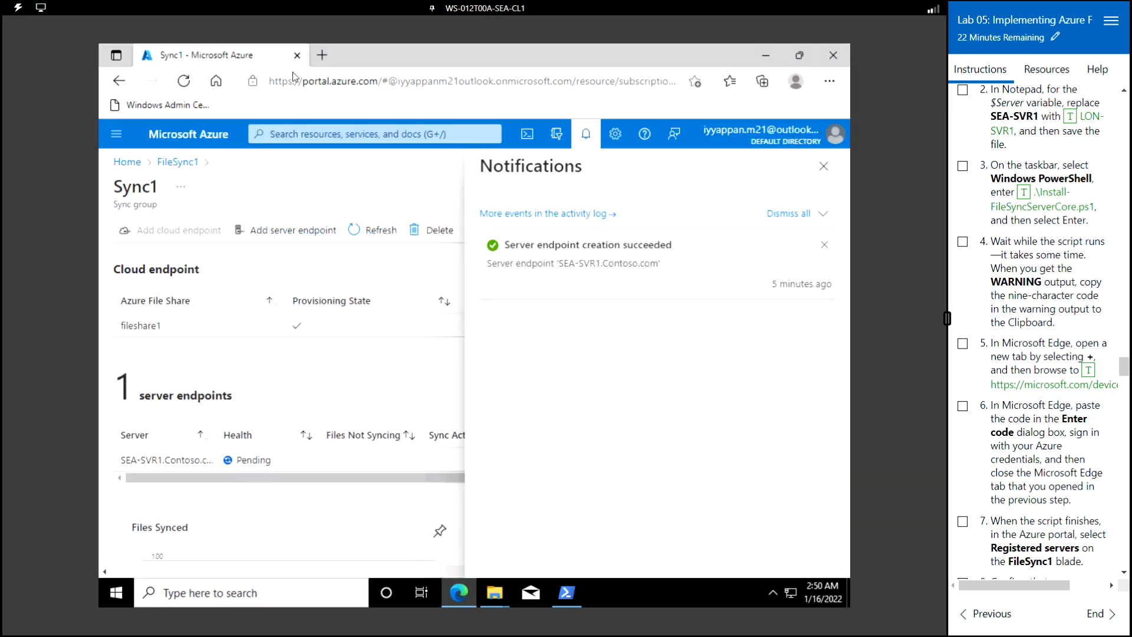
click(322, 56)
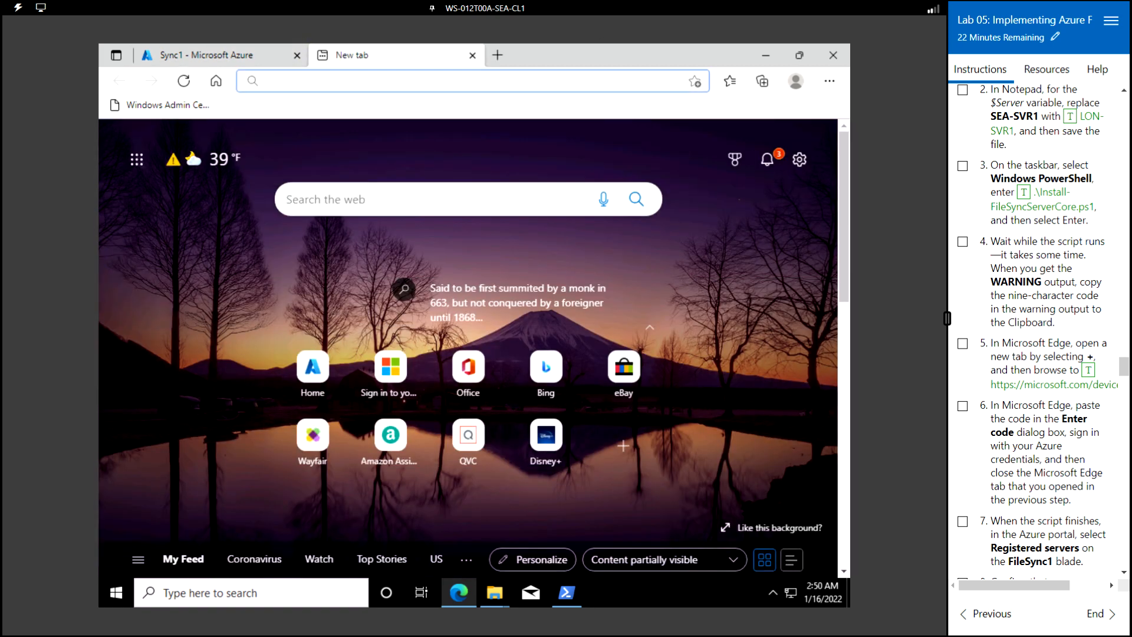
click(1089, 370)
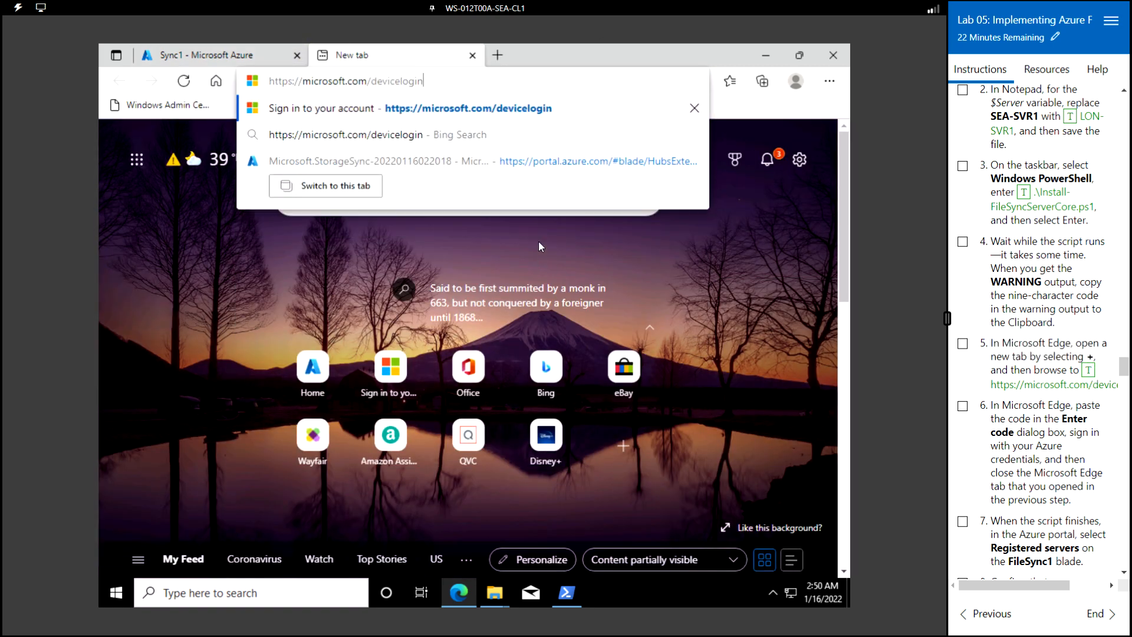
key(Return)
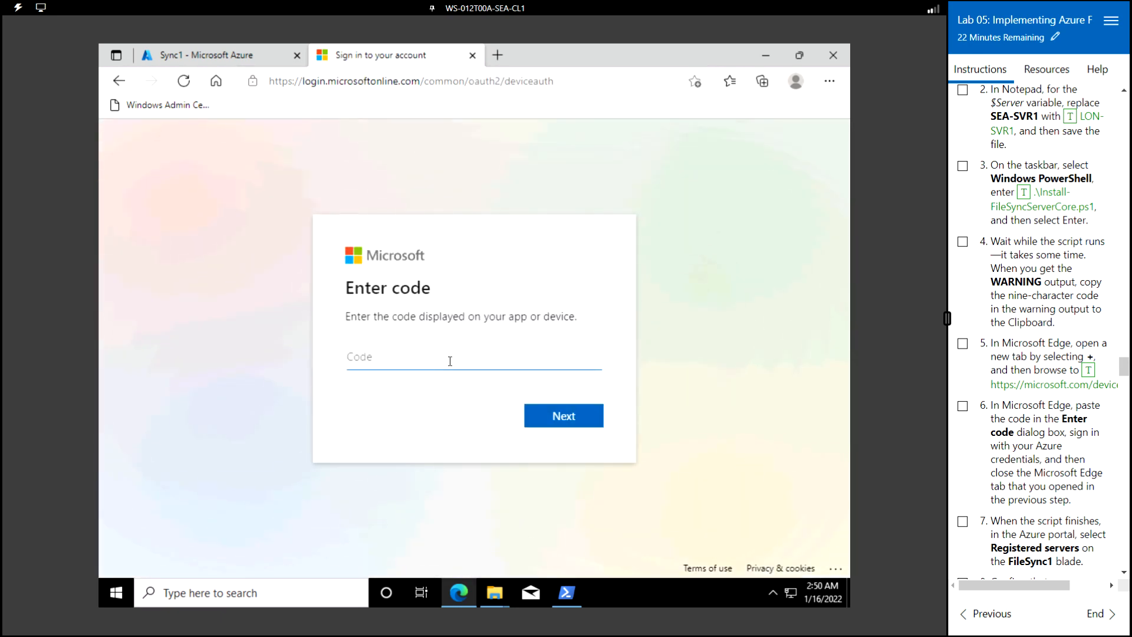
- Paste the copied device sign-in code into the Enter code page and submit it
key(ctrl+v)
click(564, 415)
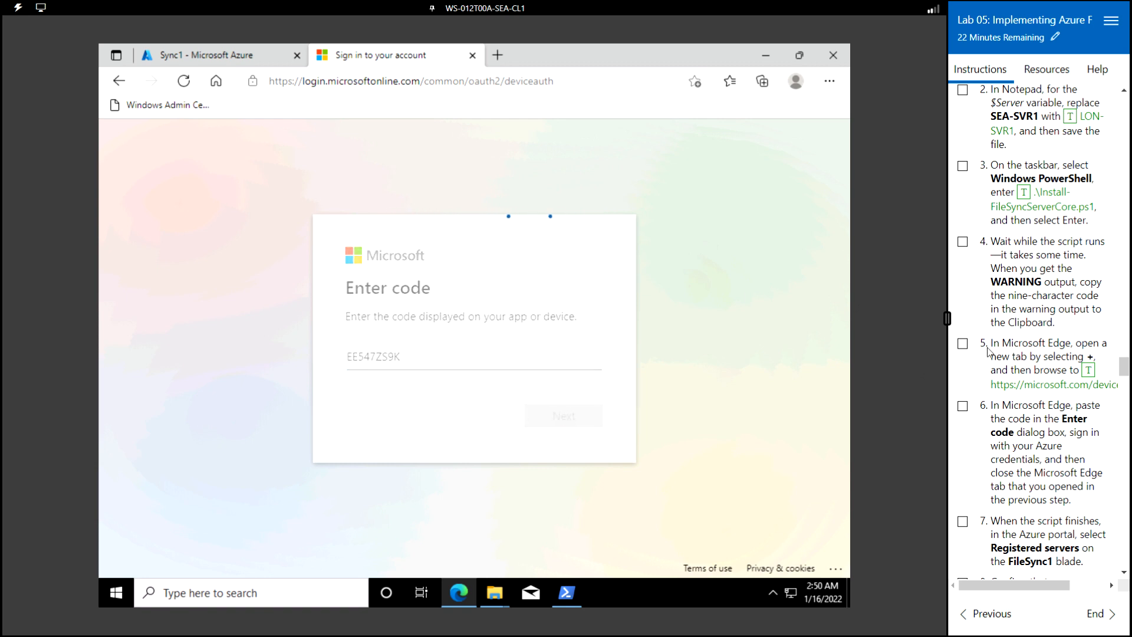
scroll(997, 340, down, 2)
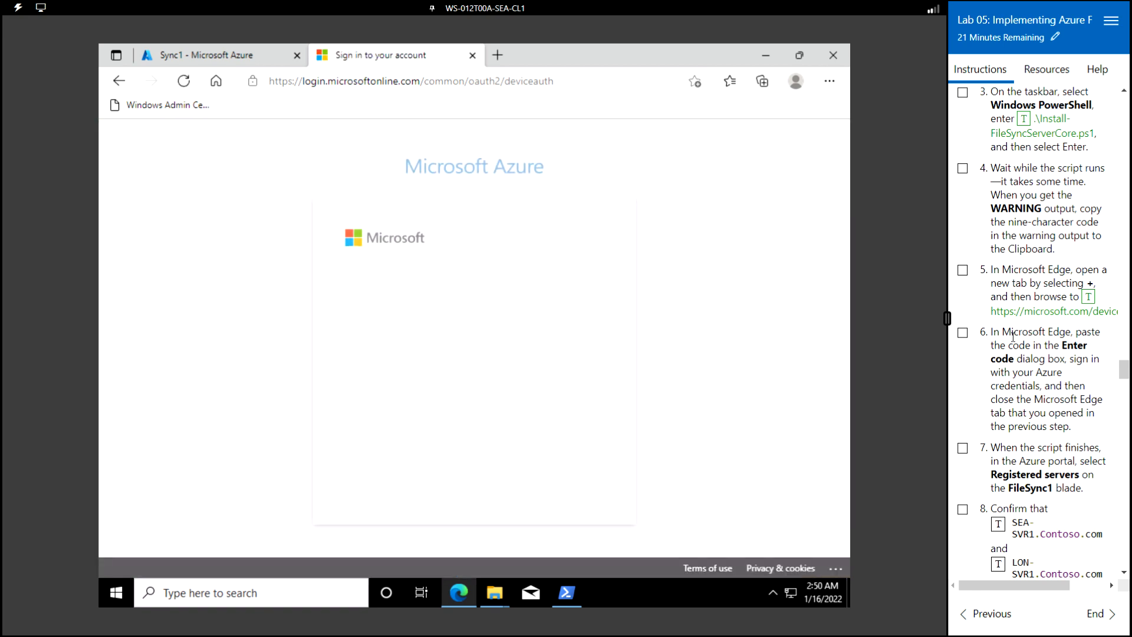
- Choose the Azure account, approve the sign-in to Microsoft Azure PowerShell, and switch to Windows PowerShell to check the install script
click(435, 364)
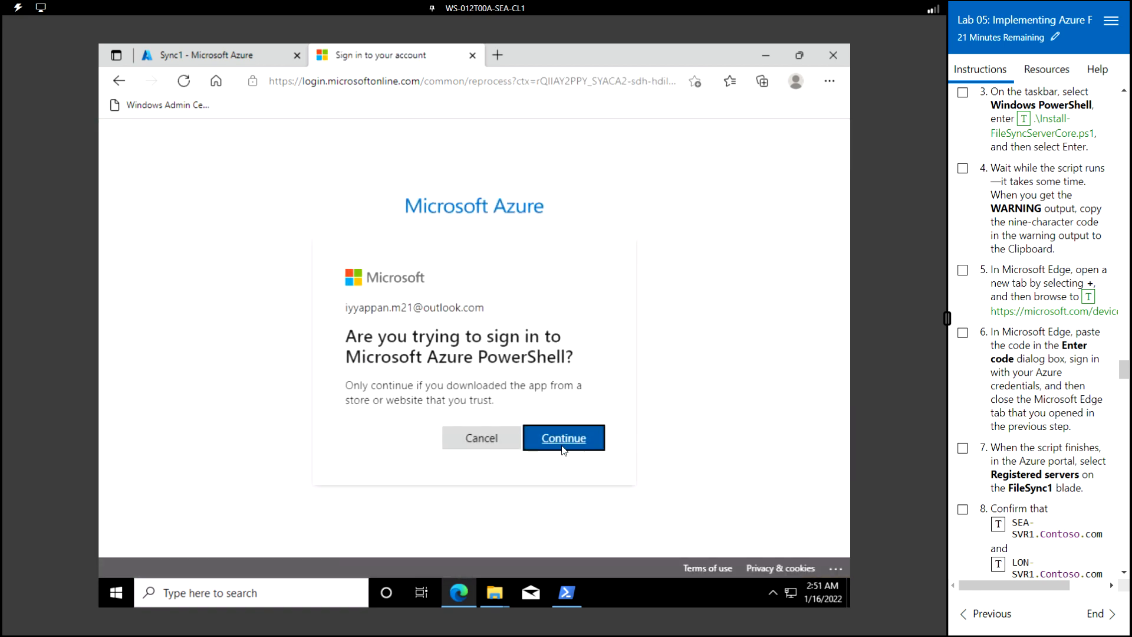
click(572, 441)
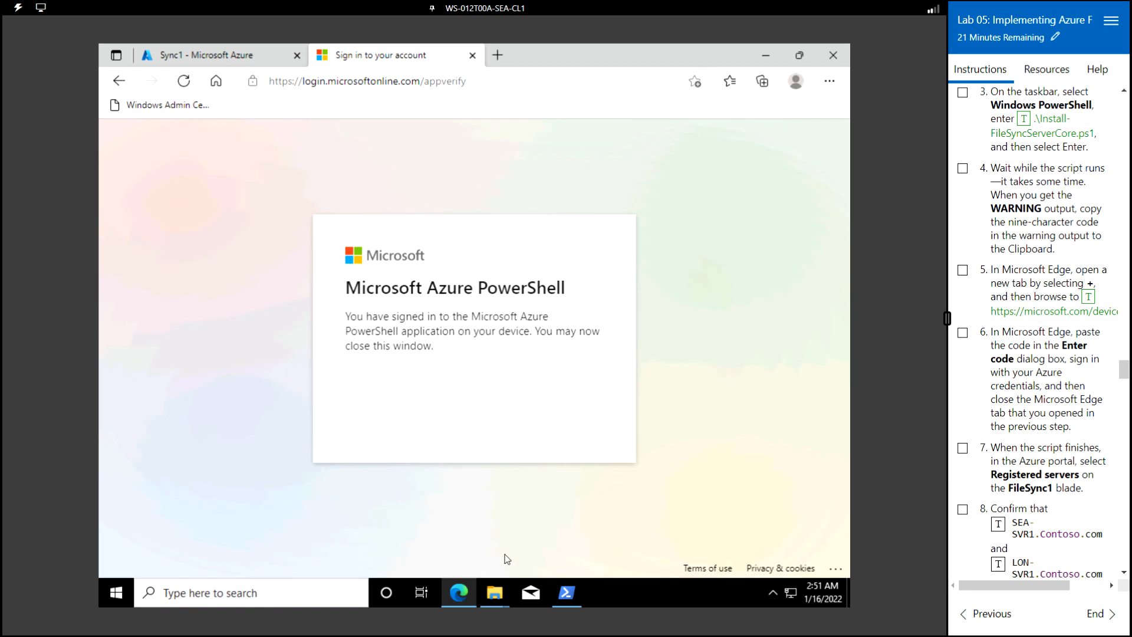
click(569, 594)
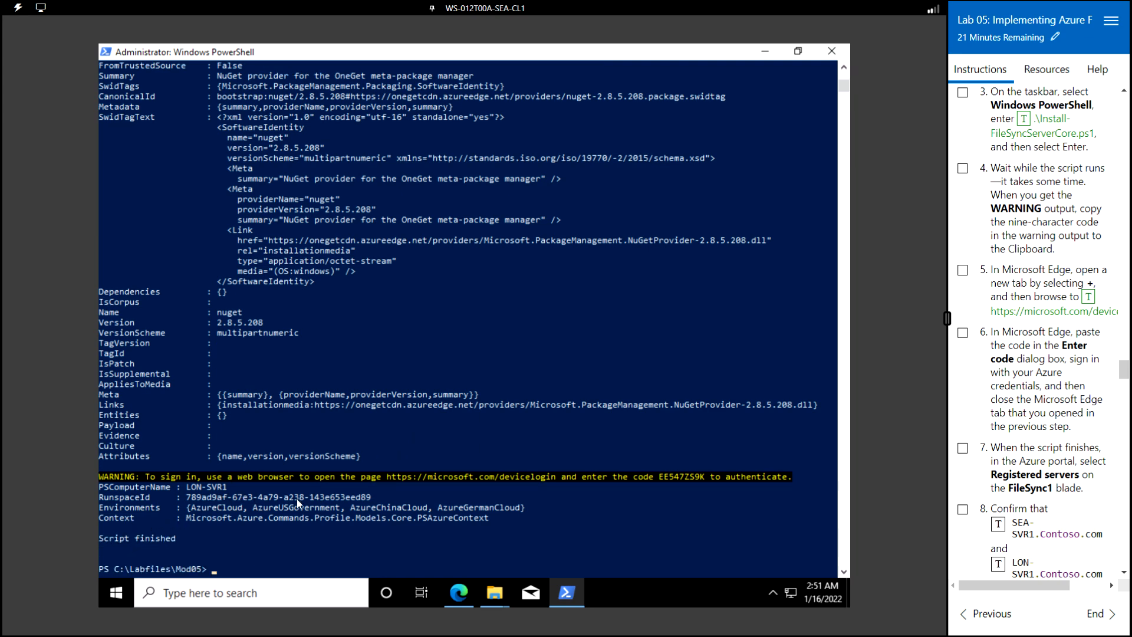
- Switch to the Azure portal in Microsoft Edge and check FileSync1's registered servers, viewing the details of LON-SVR1.Contoso.com
click(459, 593)
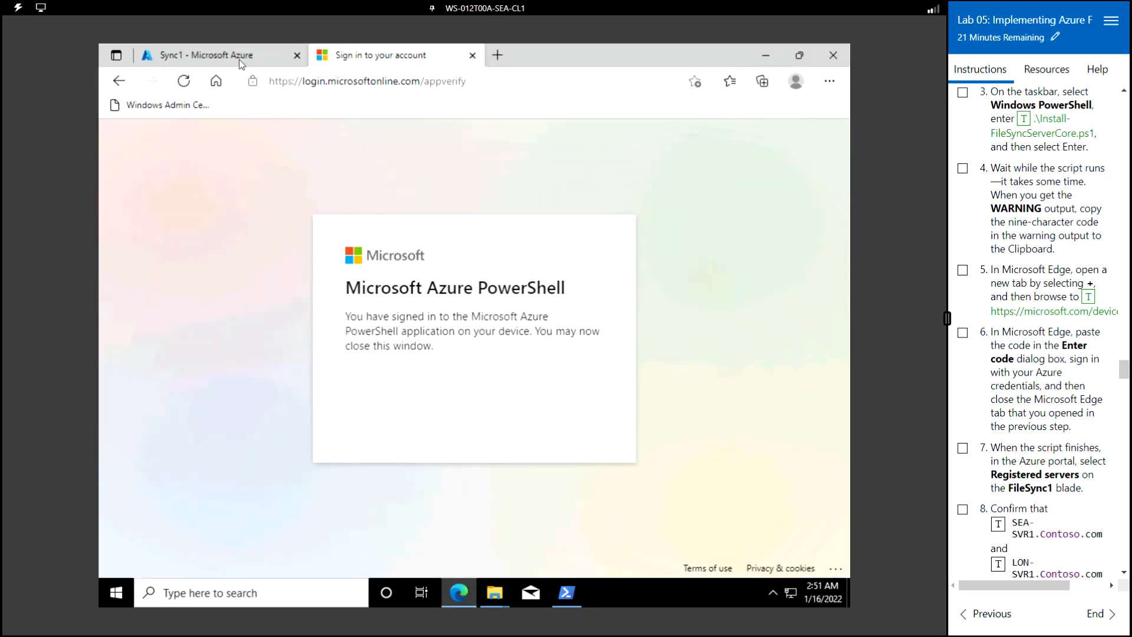
click(223, 57)
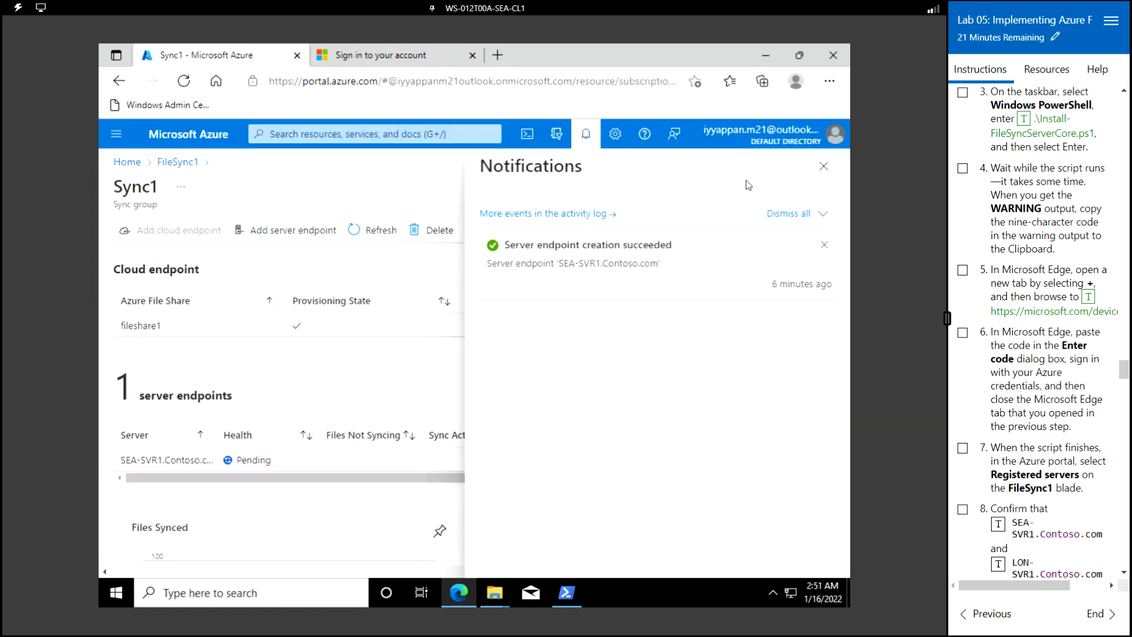
click(824, 168)
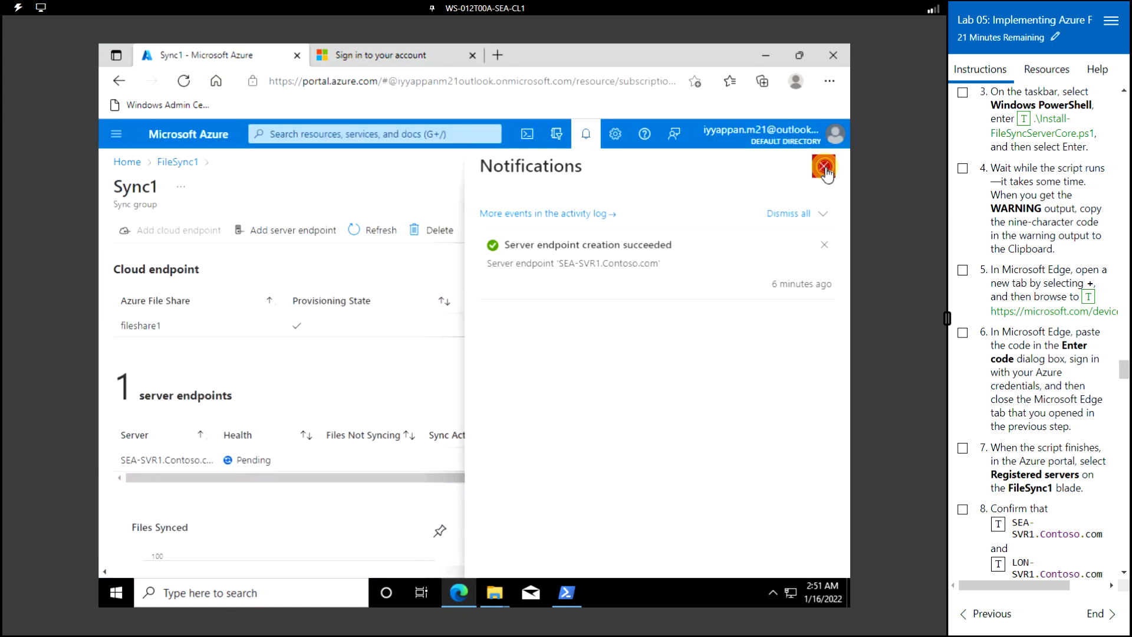
click(177, 162)
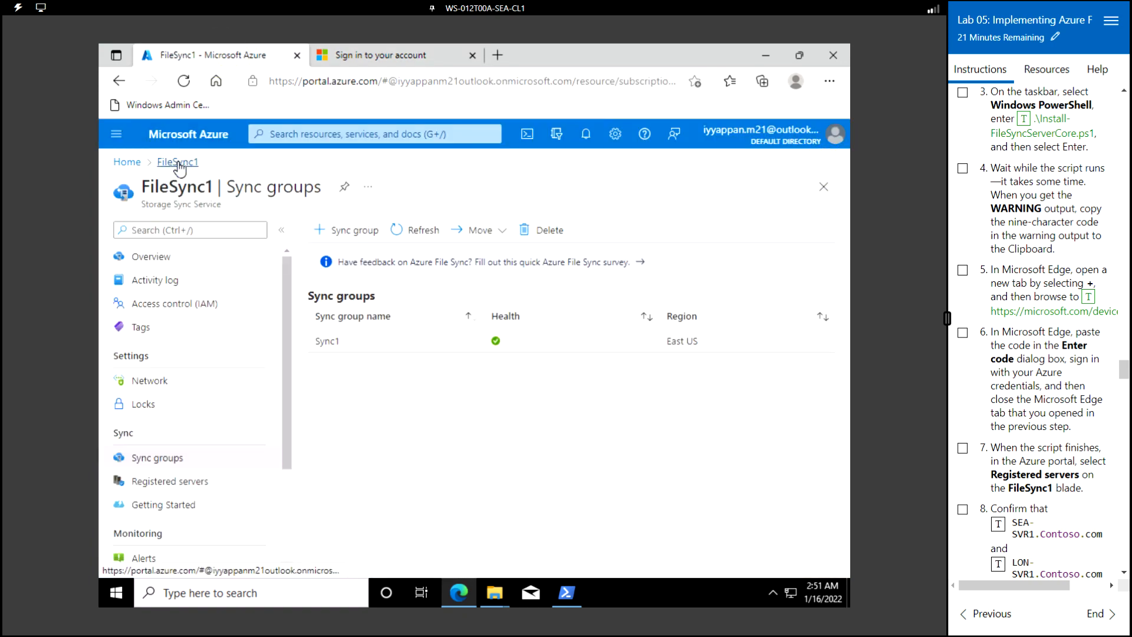
click(188, 485)
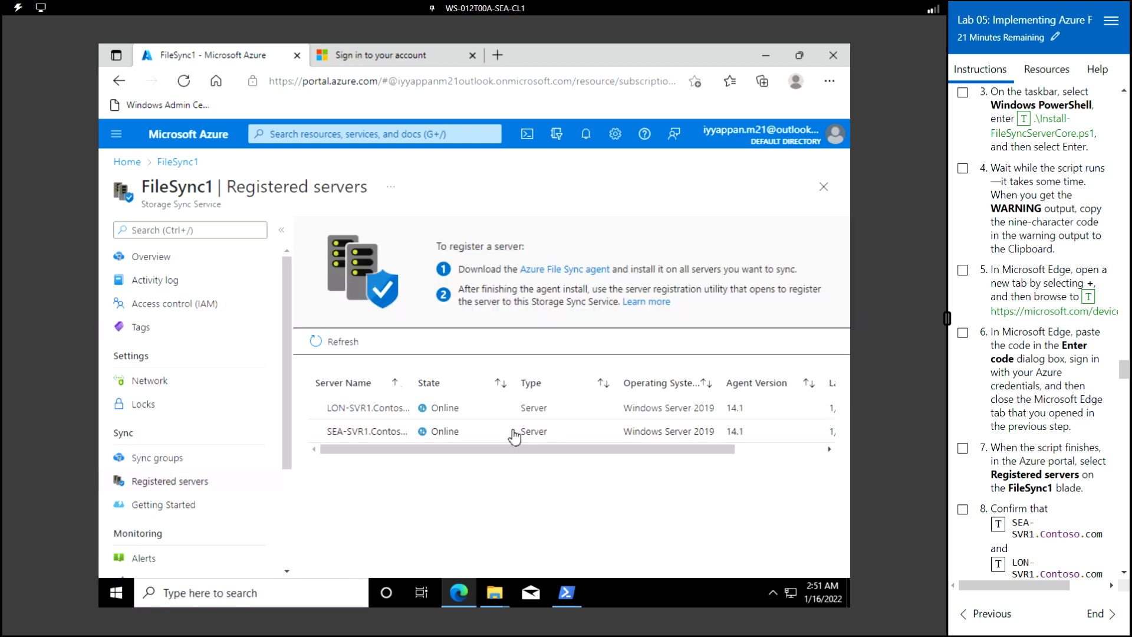
click(380, 412)
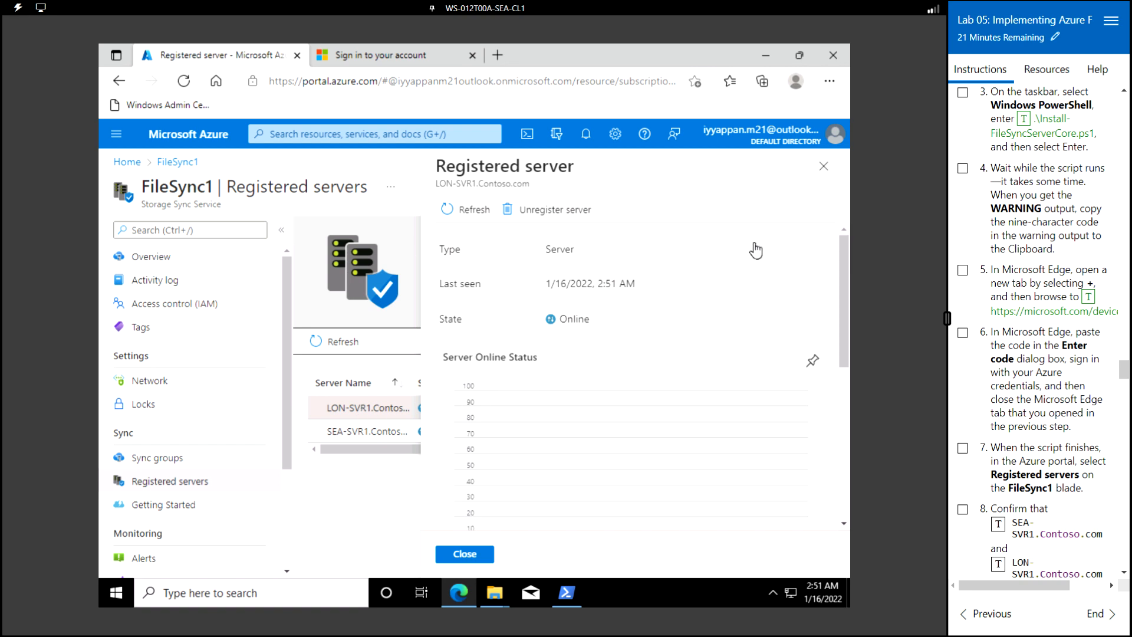
click(824, 168)
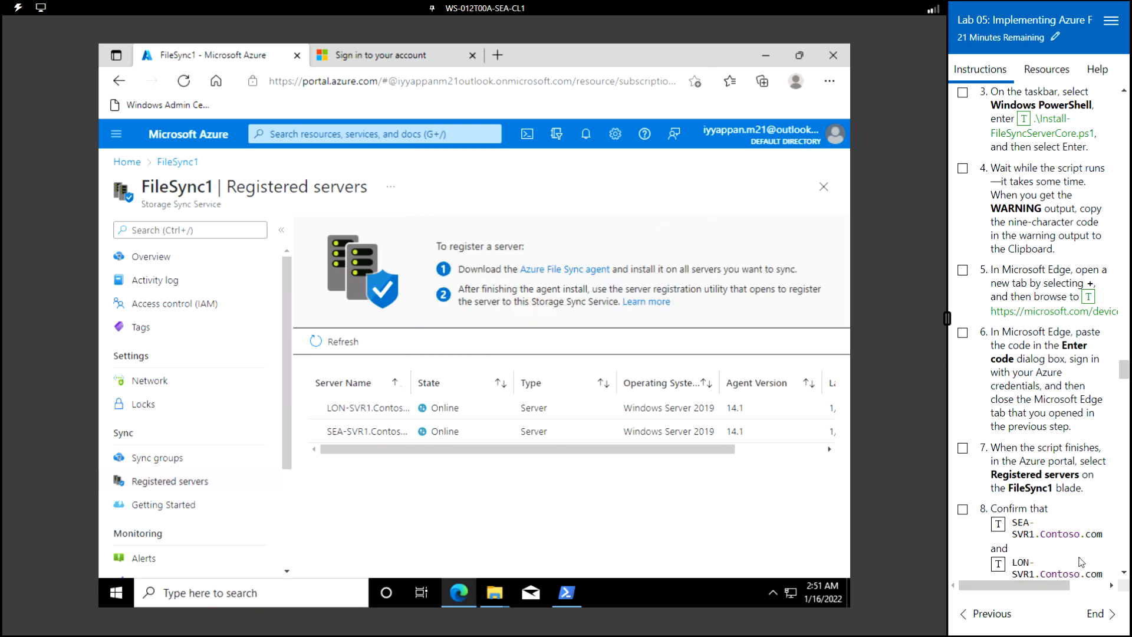
- Read the lab instructions for Task 3 and open DFS Management on SEA-CL1
scroll(1063, 545, down, 5)
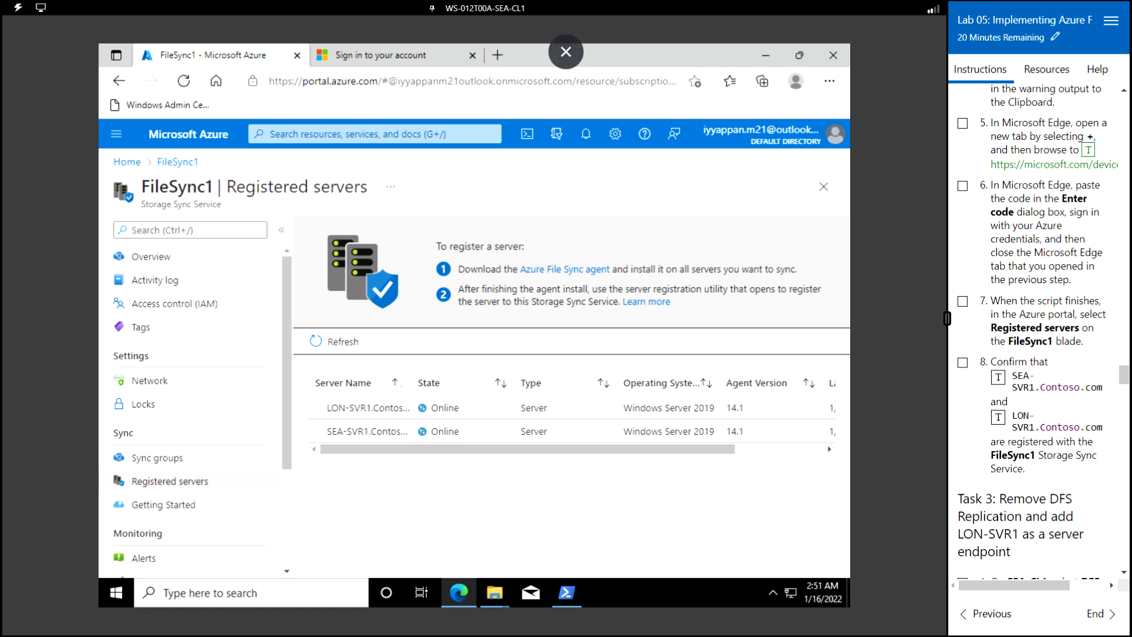
scroll(1038, 330, down, 3)
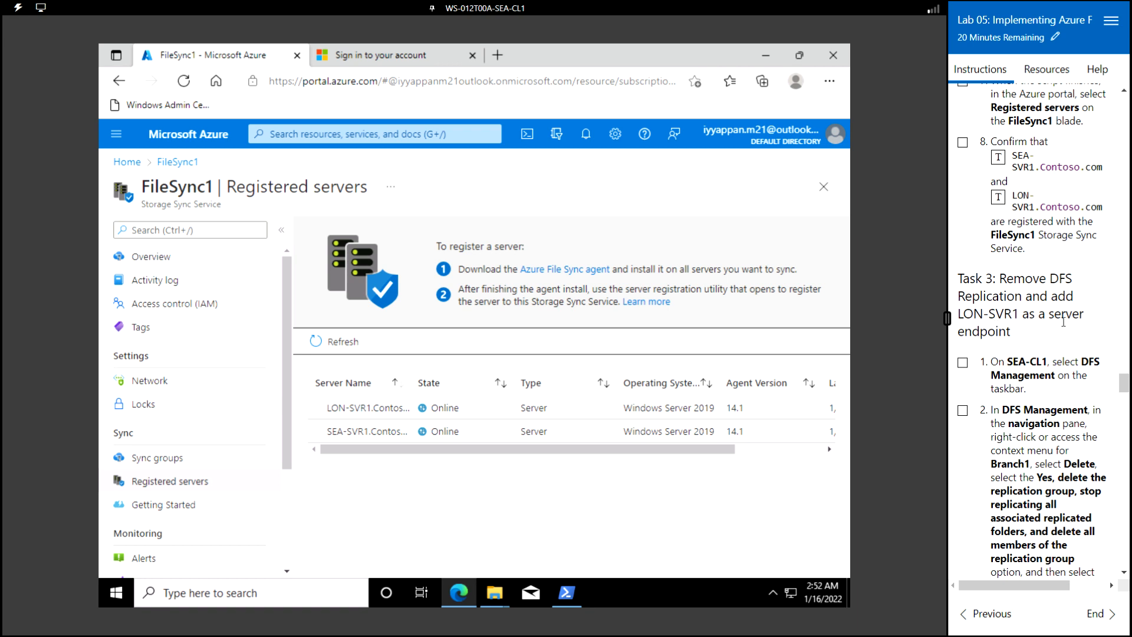
scroll(1008, 334, down, 2)
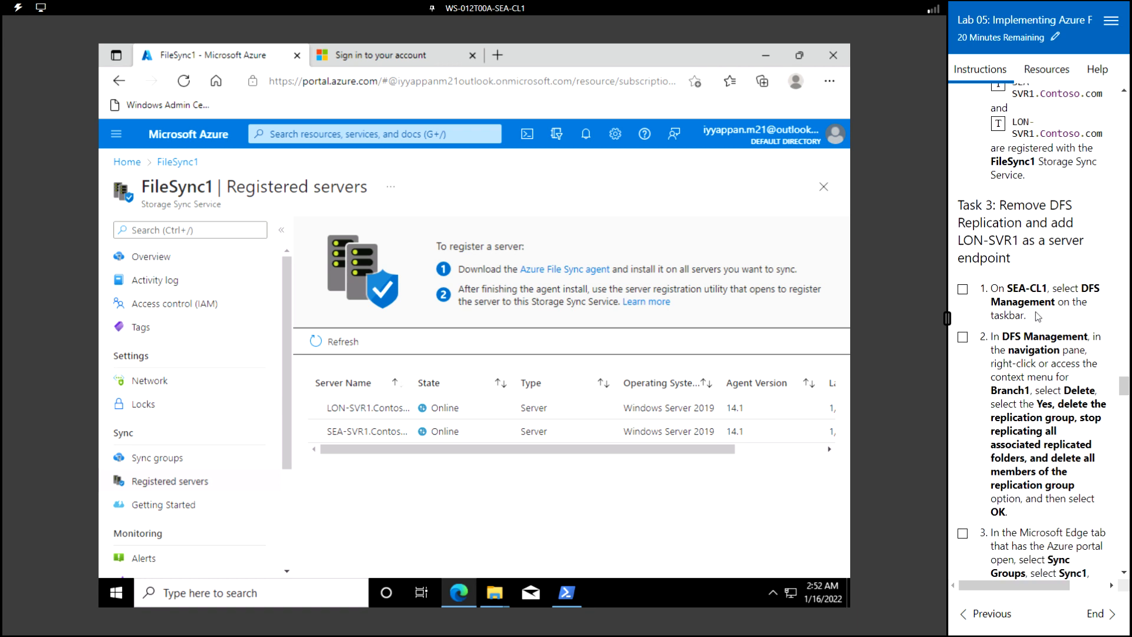
click(114, 595)
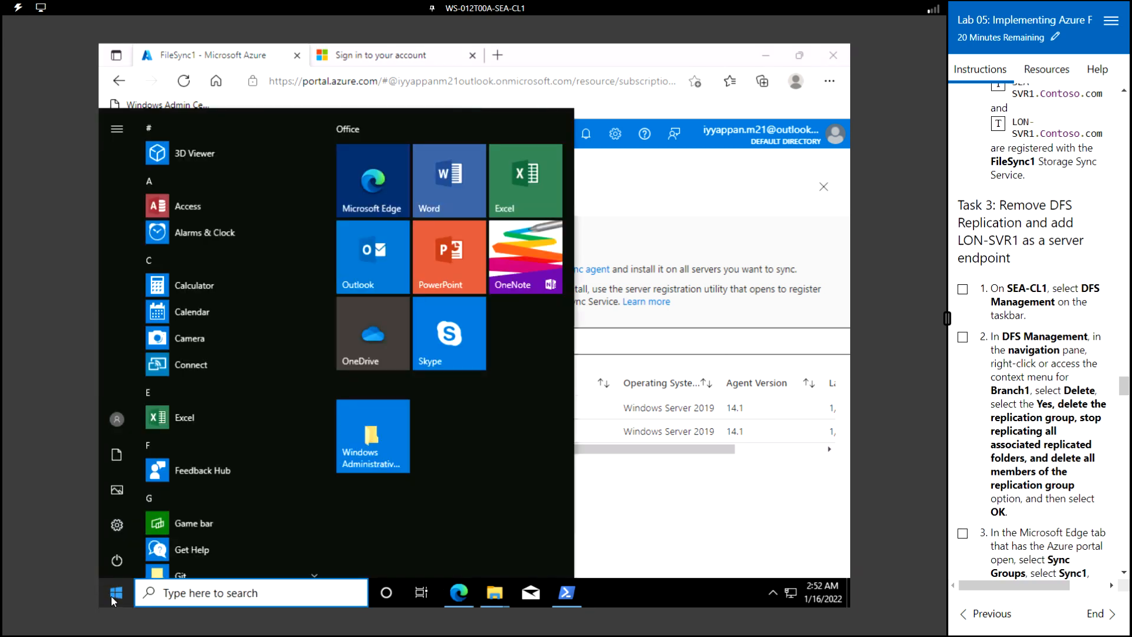
text(dfs)
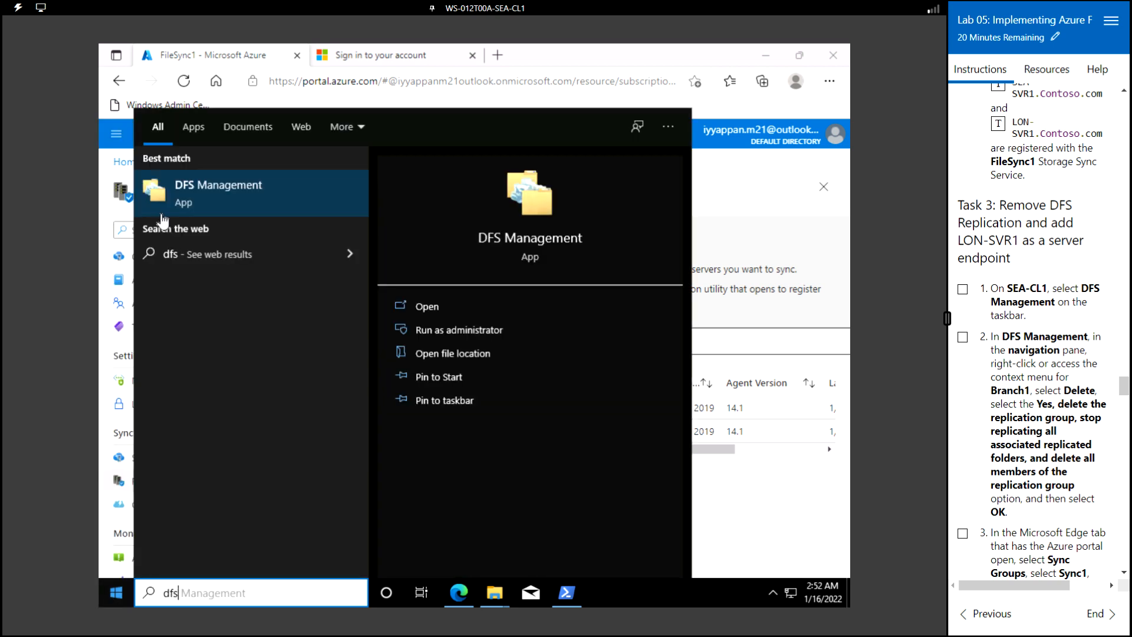
click(221, 200)
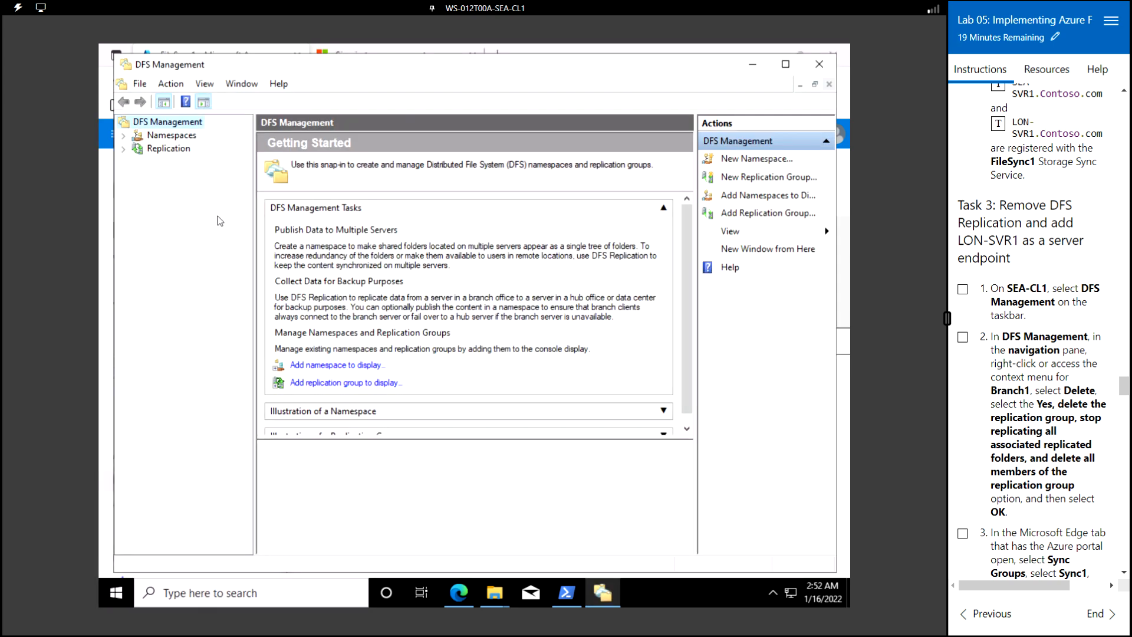
- Maximize the DFS Management window and examine its Namespaces and Replication nodes
click(164, 149)
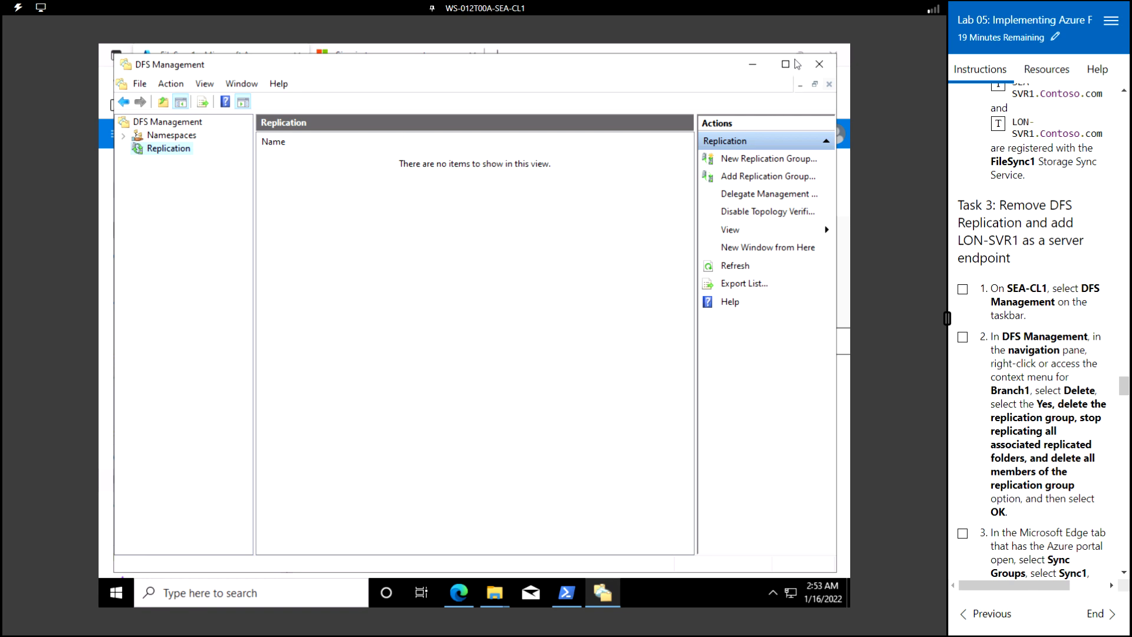
click(786, 66)
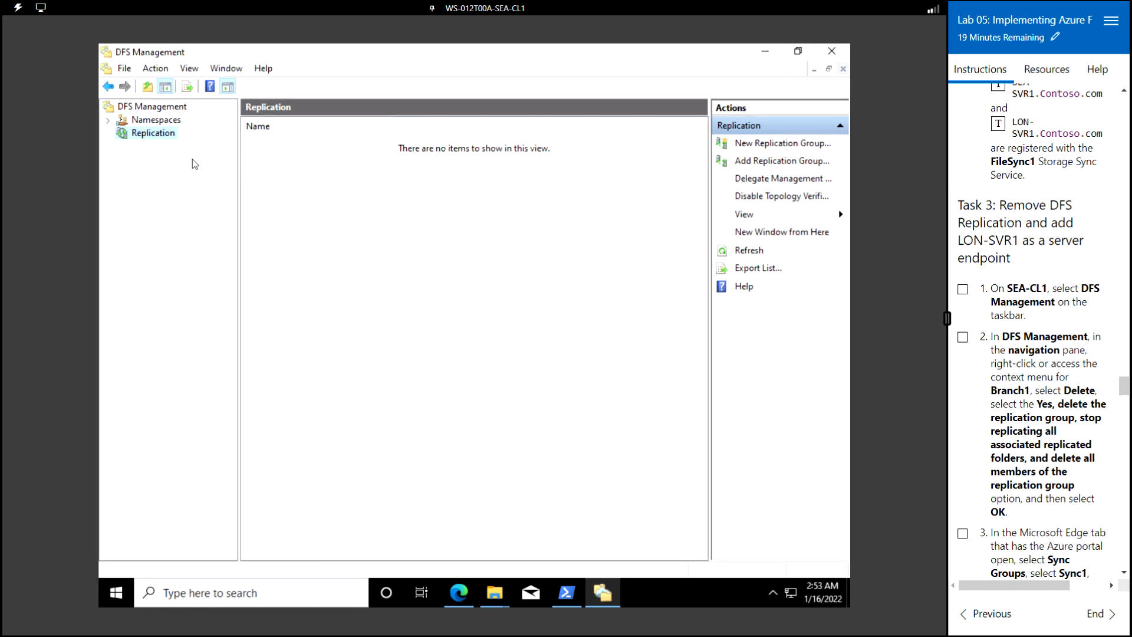
click(151, 121)
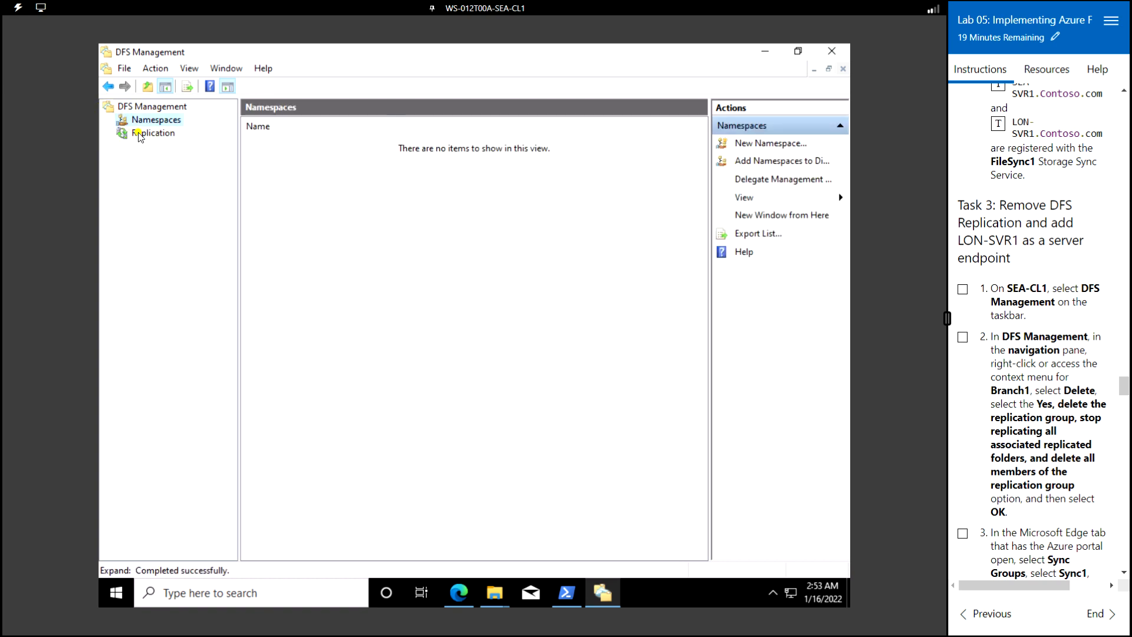
click(156, 136)
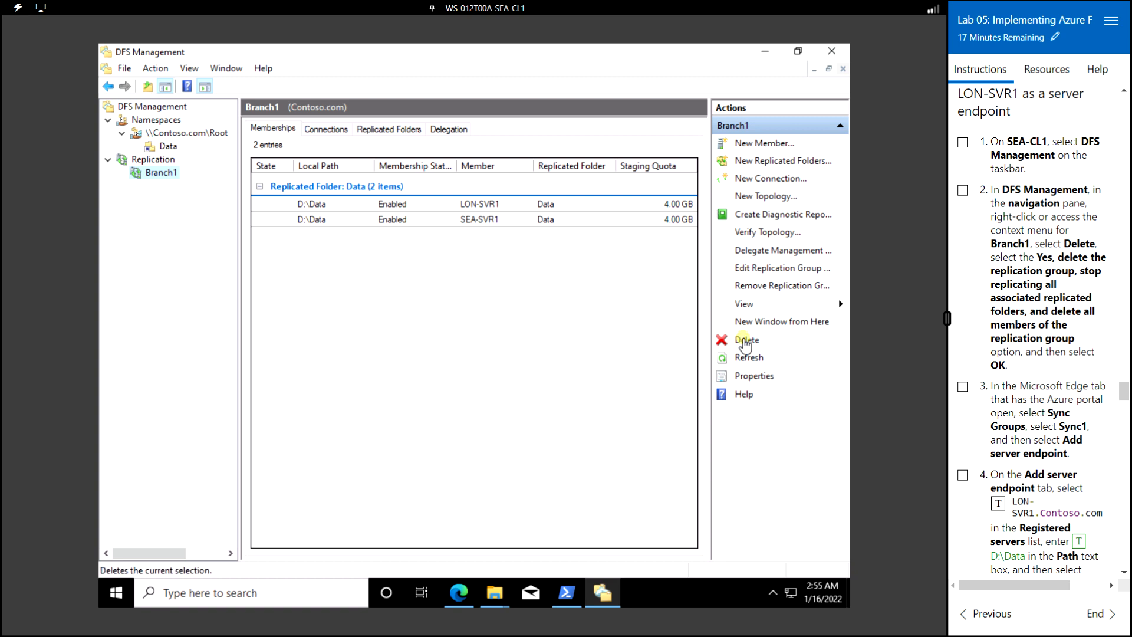
- Delete the Branch1 replication group, choosing to stop replicating all associated replicated folders and delete all members of the group
click(745, 342)
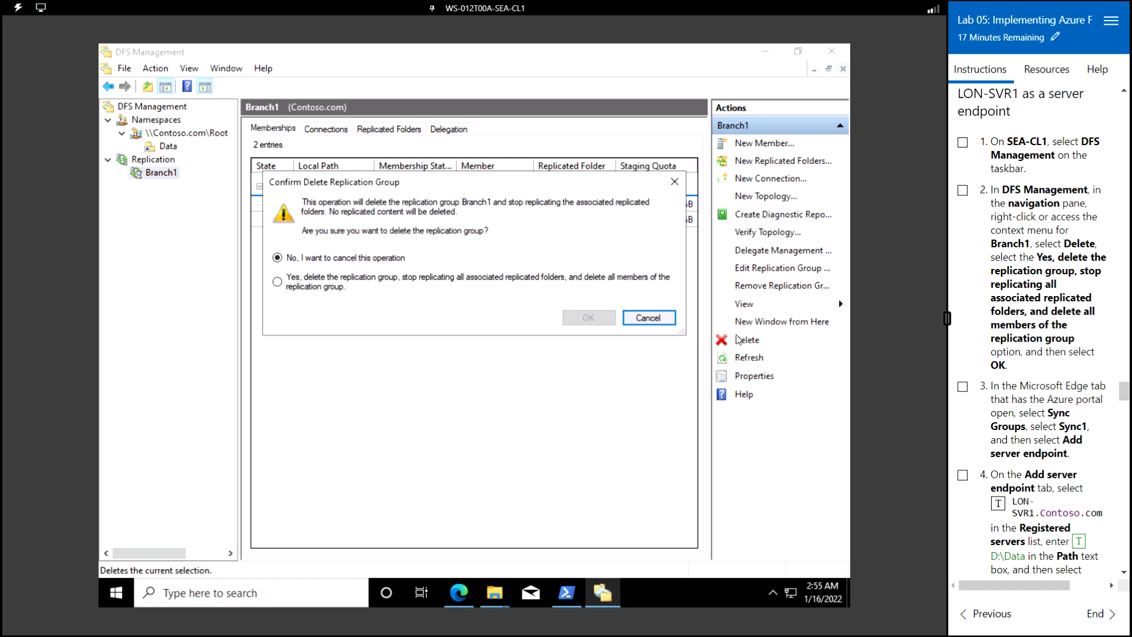
click(277, 283)
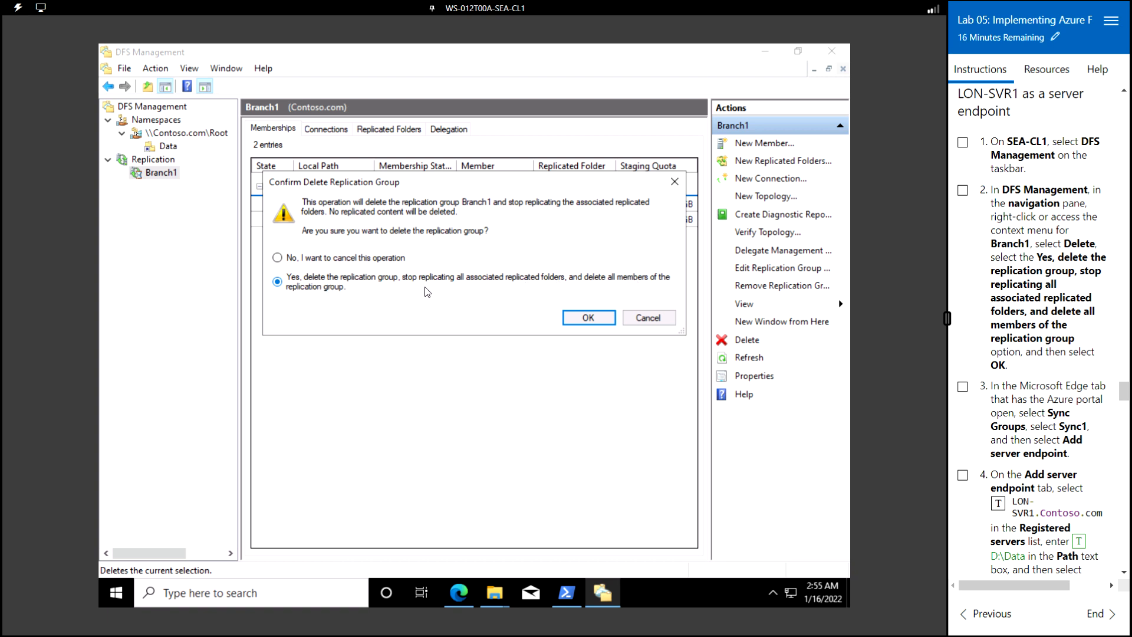
click(587, 319)
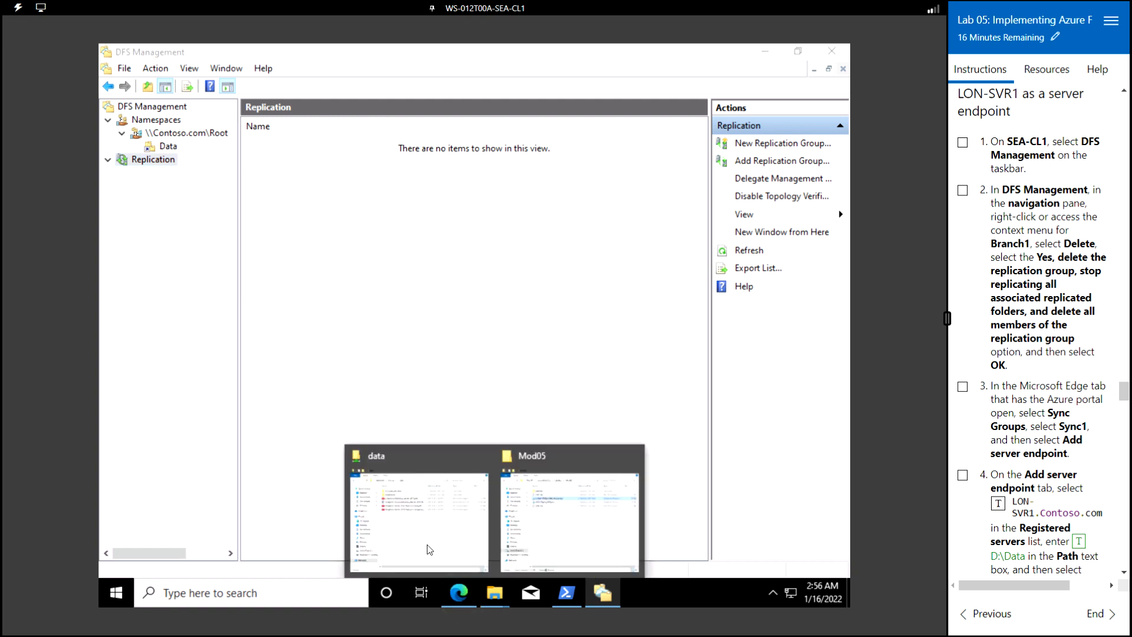
- Switch to the Azure portal in Microsoft Edge and open the Sync1 sync group of FileSync1
click(461, 601)
click(460, 600)
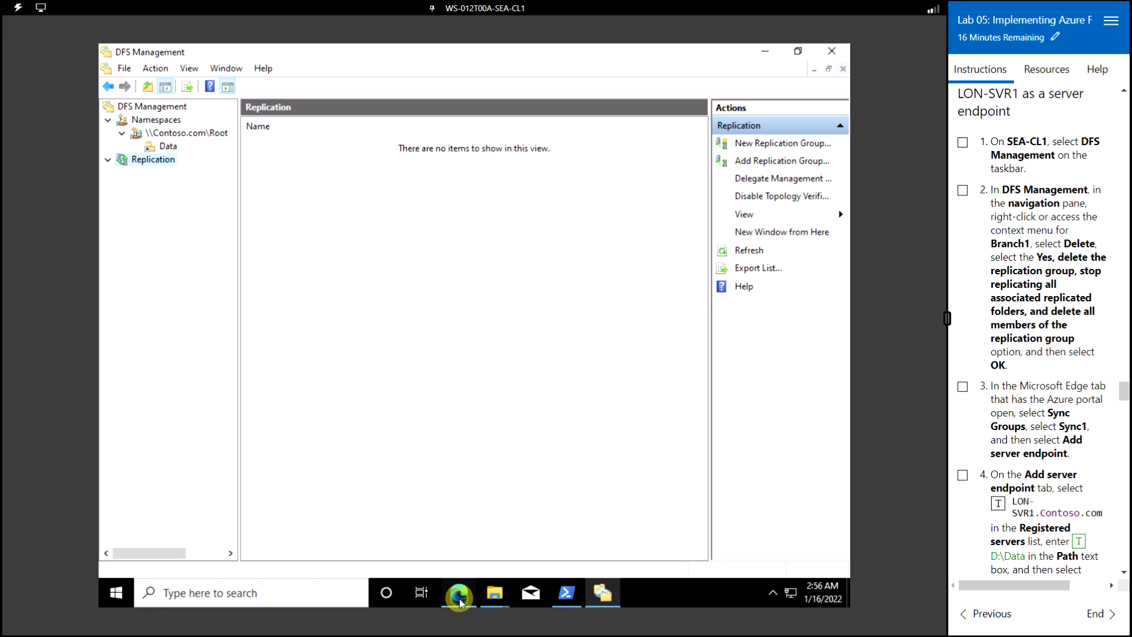
click(461, 601)
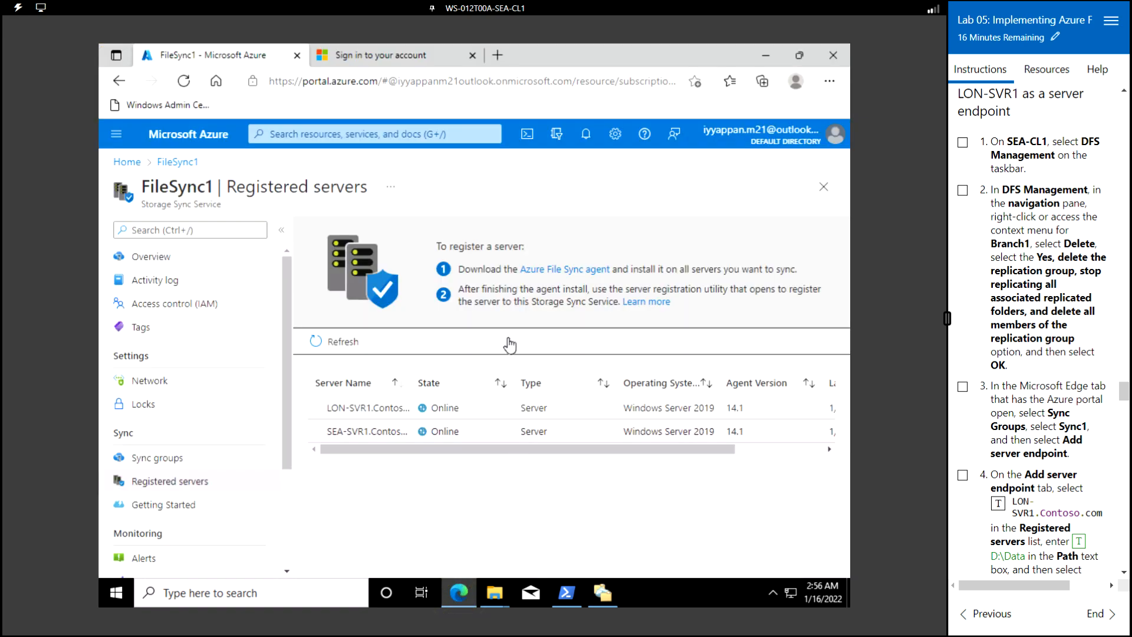
click(167, 459)
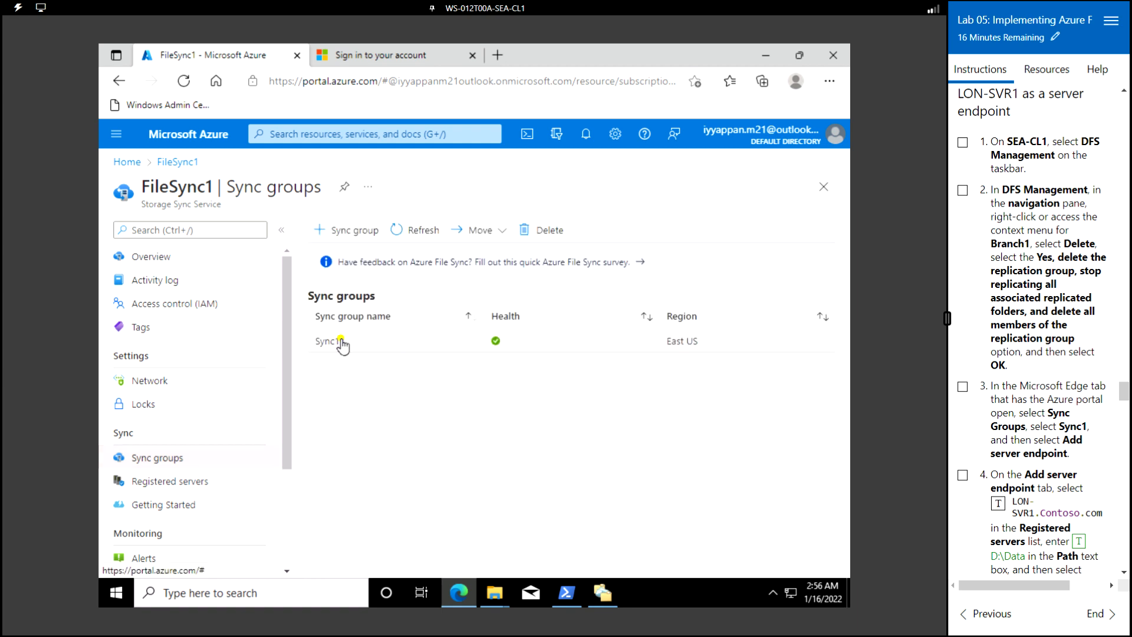
click(369, 345)
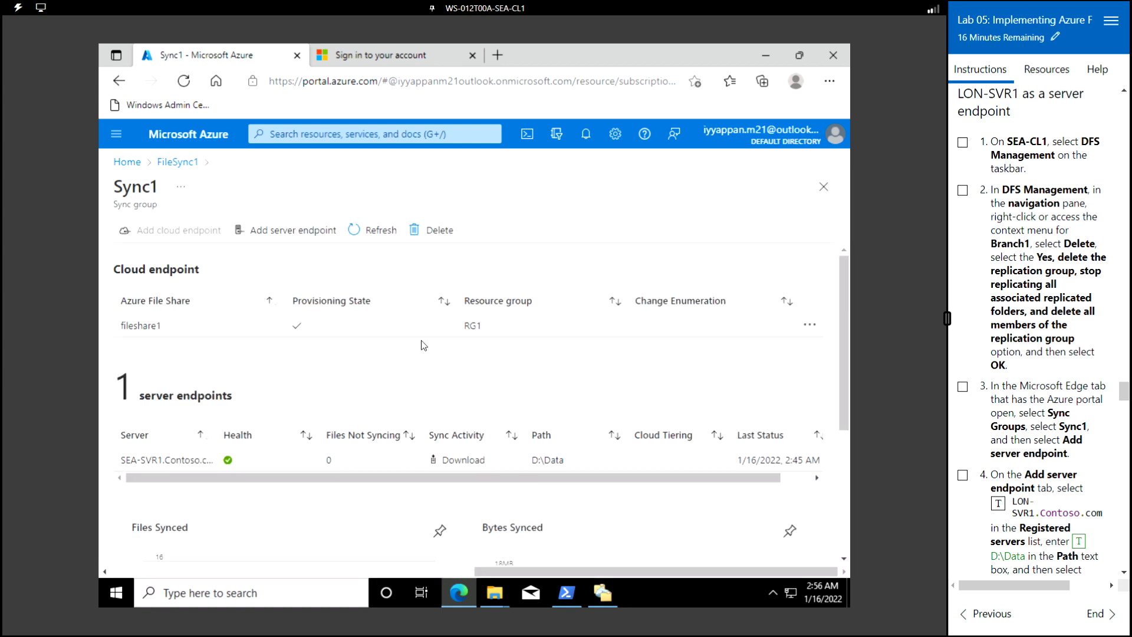
- Add a server endpoint to Sync1 for registered server LON-SVR1.Contoso.com with the path D:\Data
click(300, 236)
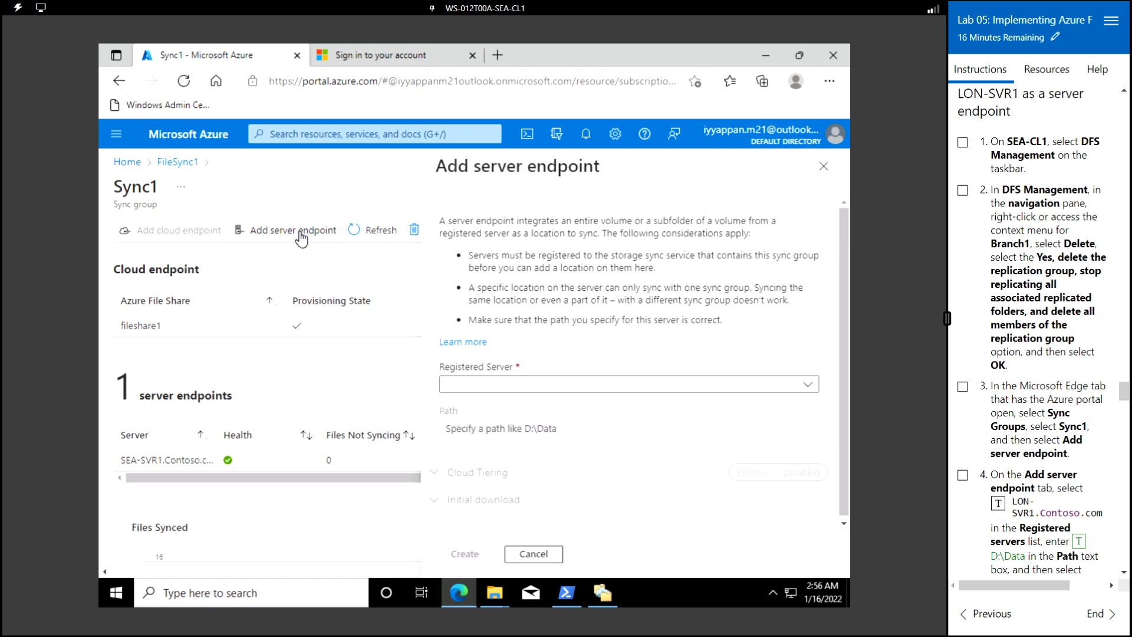
click(806, 385)
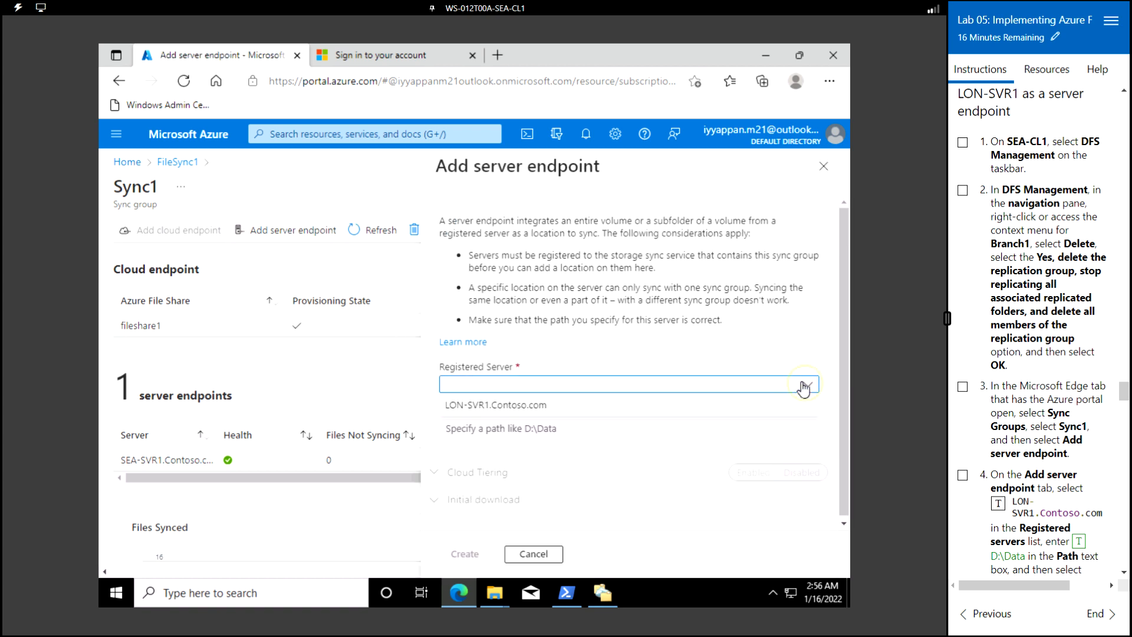
click(511, 407)
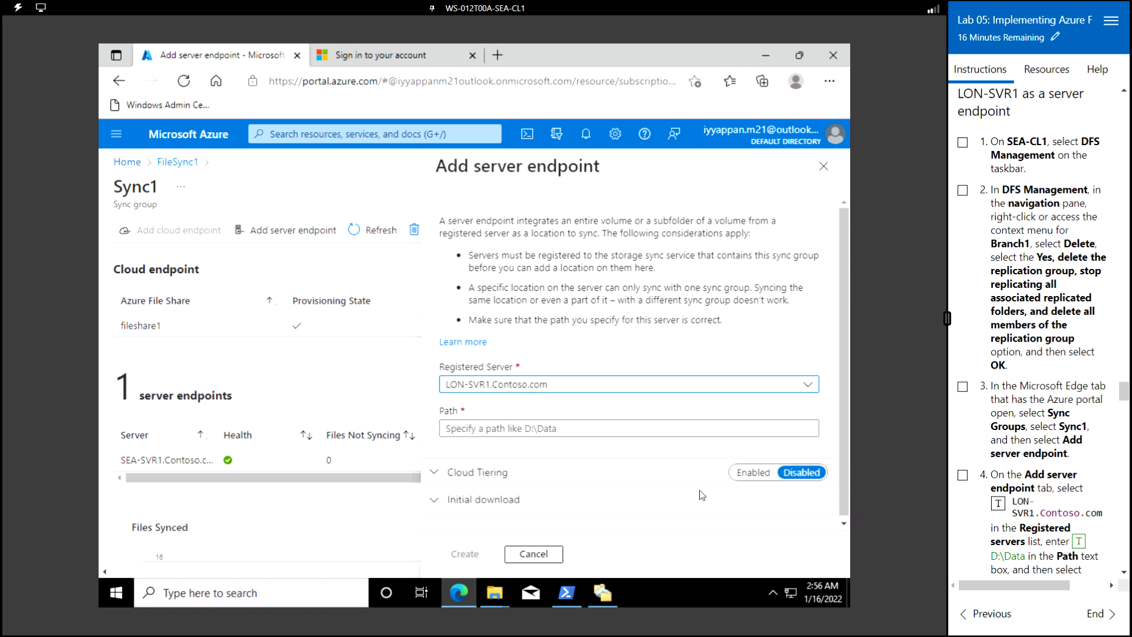
click(623, 428)
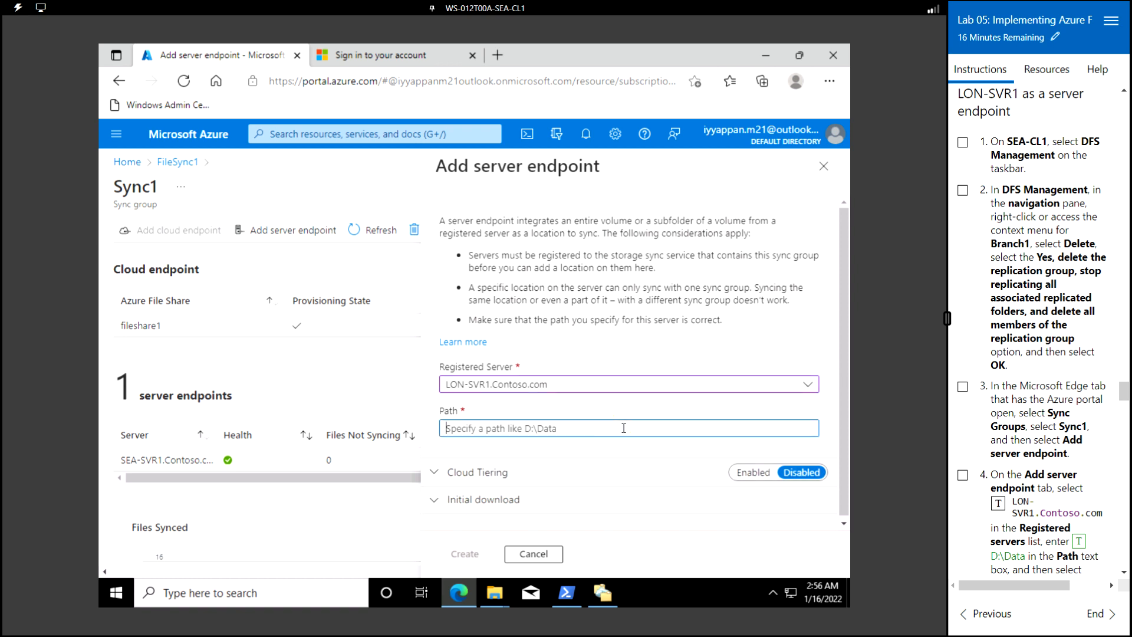
text(D:\)
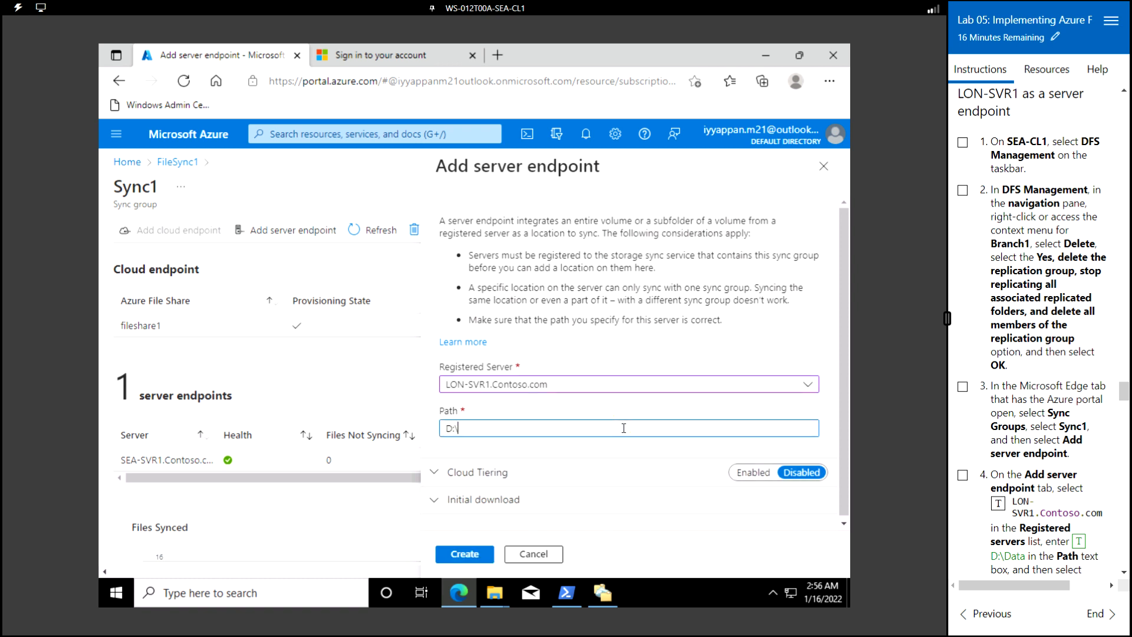
text(Data)
scroll(1029, 386, down, 3)
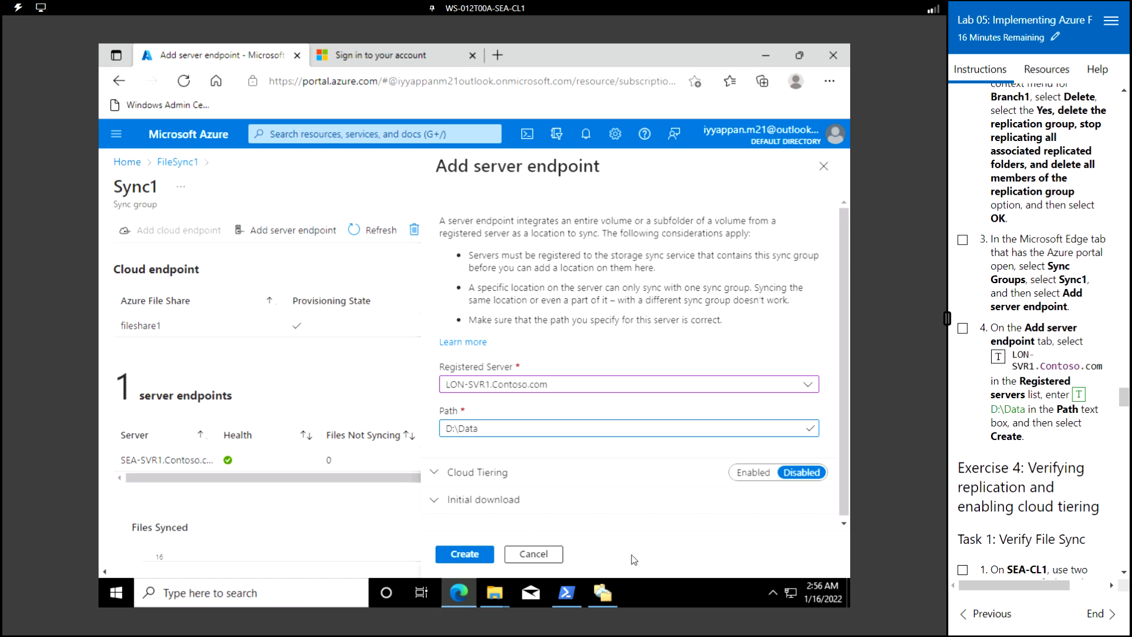
click(461, 555)
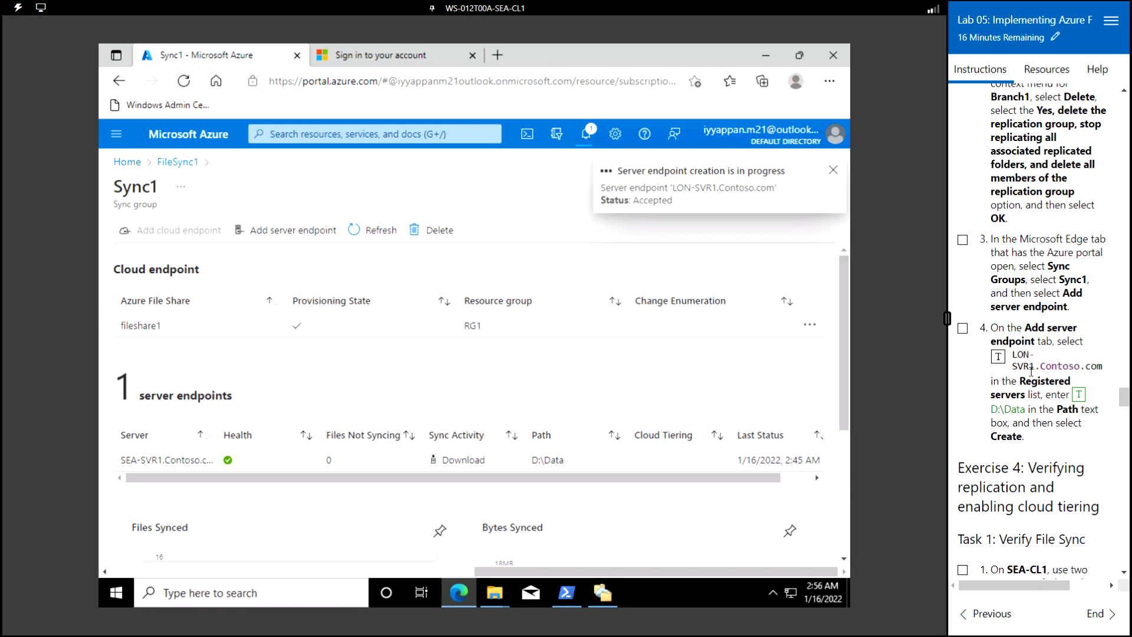
scroll(1034, 378, down, 4)
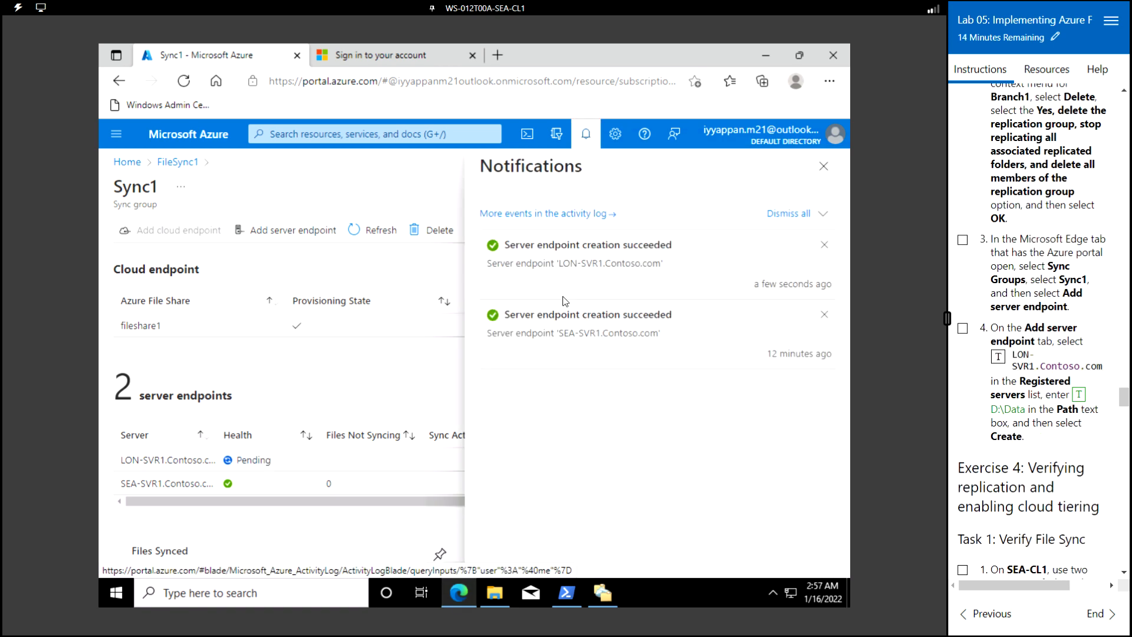
- Dismiss the portal notifications, switch to File Explorer, refresh \\lon-svr1\data, and view the contents of File1.txt
click(824, 167)
click(505, 589)
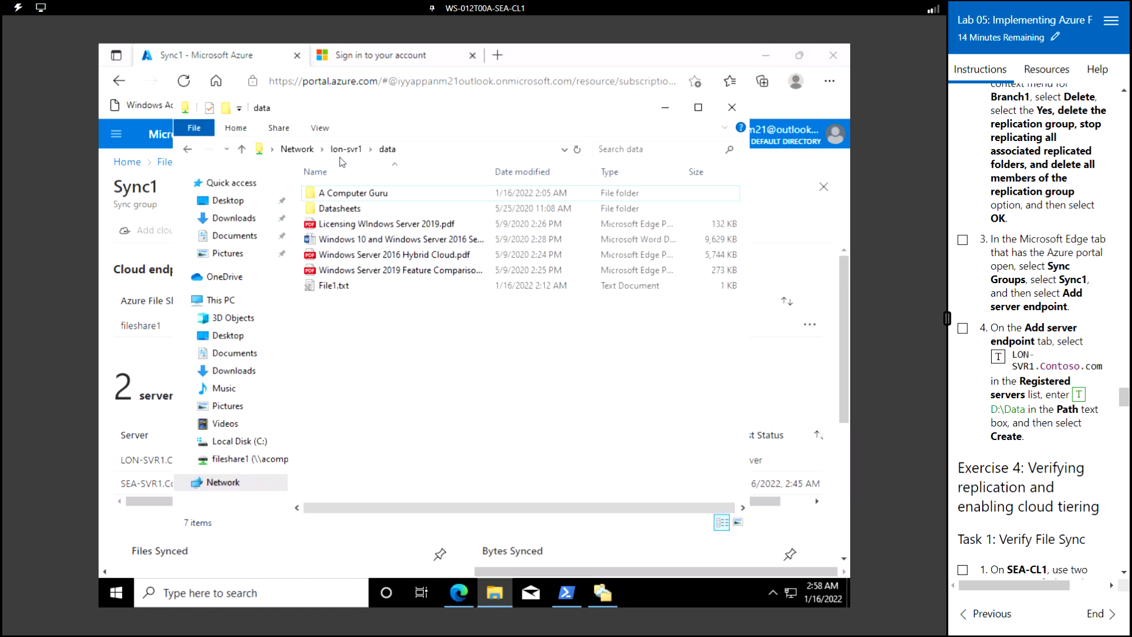
right_click(388, 334)
click(427, 384)
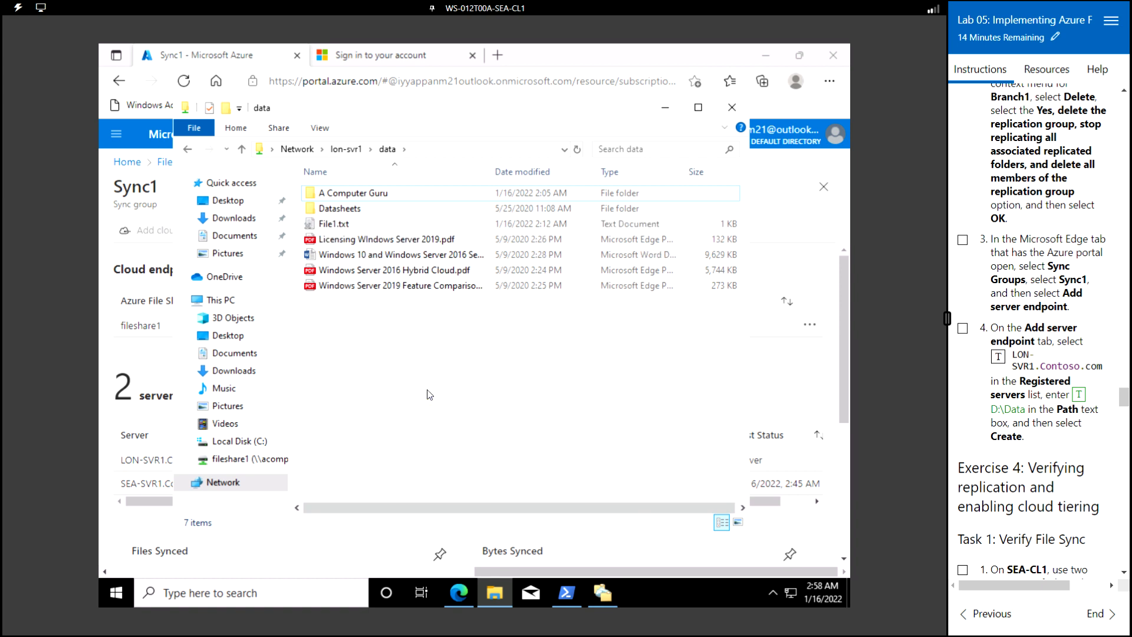
double_click(335, 224)
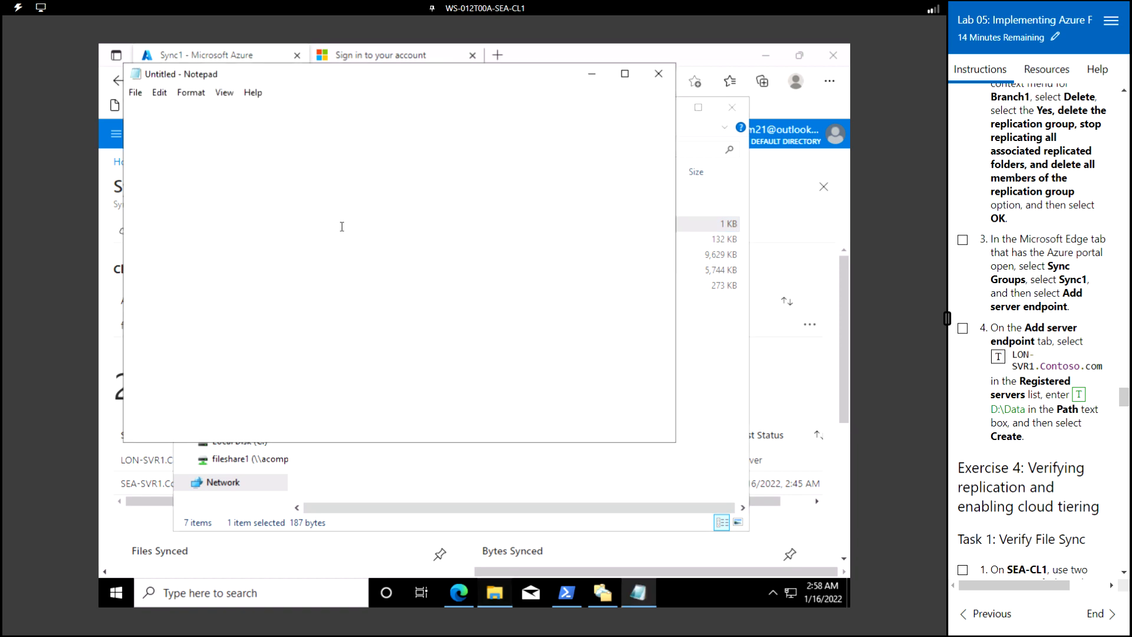
click(659, 74)
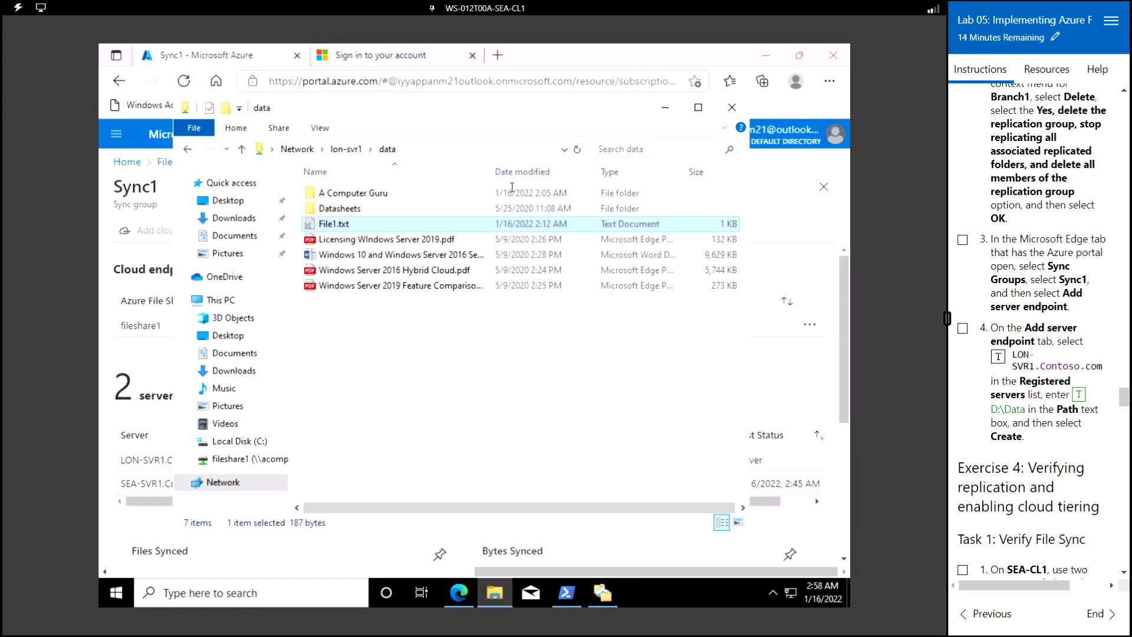
- Browse to \\sea-svr1\data to check its files, and minimize the File Explorer window
click(564, 149)
click(322, 182)
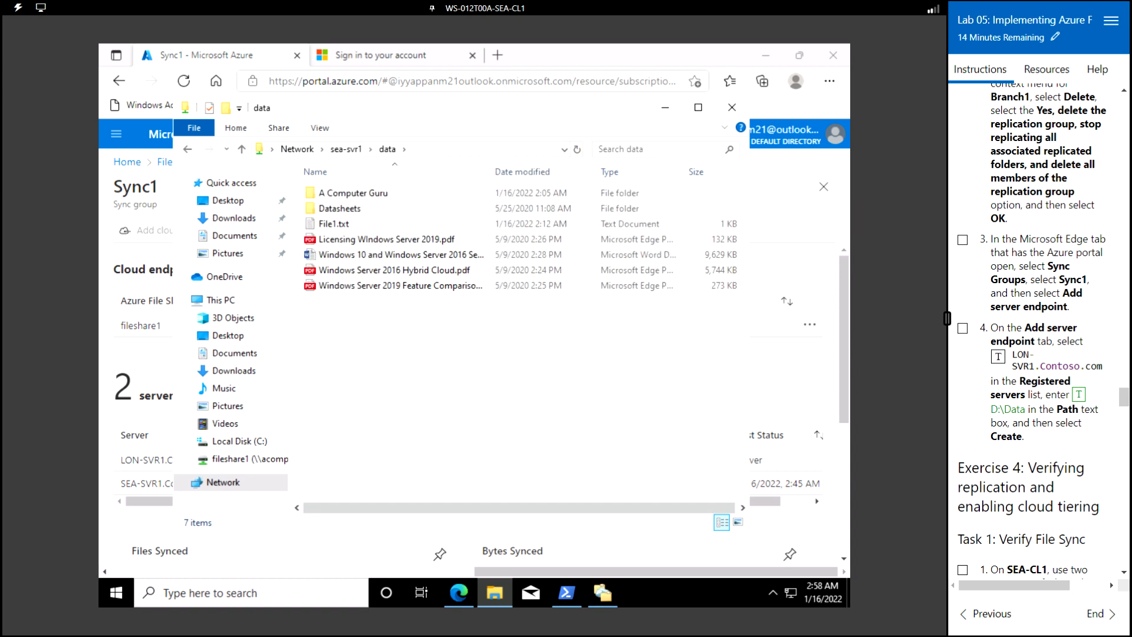
click(665, 107)
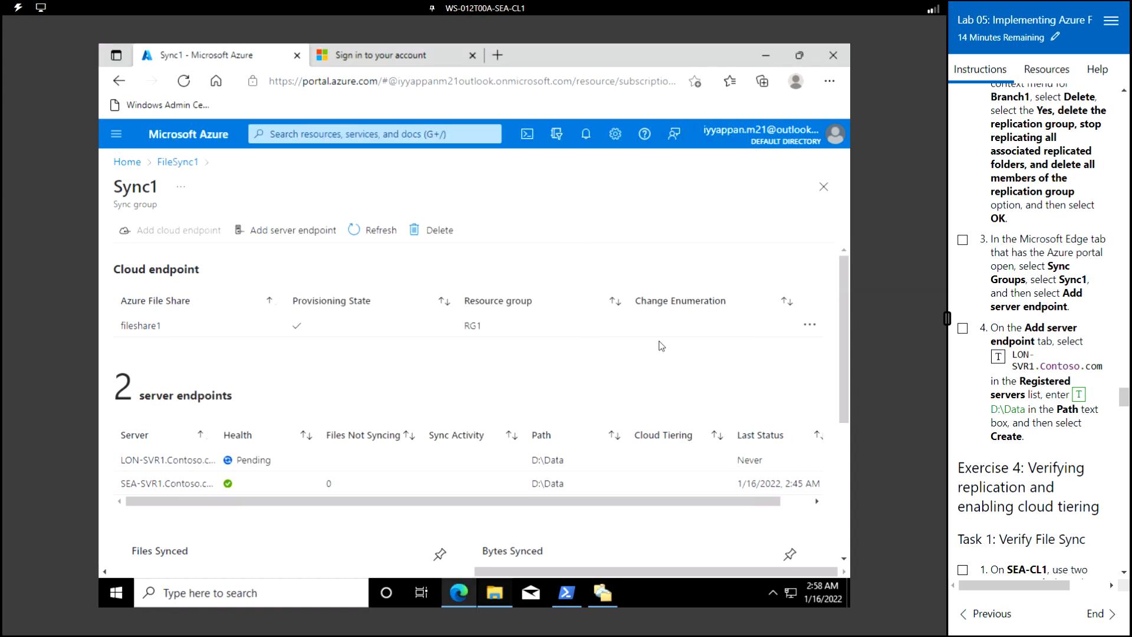
- Read the Verify File Sync lab instructions, return to \\sea-svr1\data in File Explorer, and create a folder named ACG there
scroll(1070, 407, down, 1)
scroll(1070, 407, down, 1)
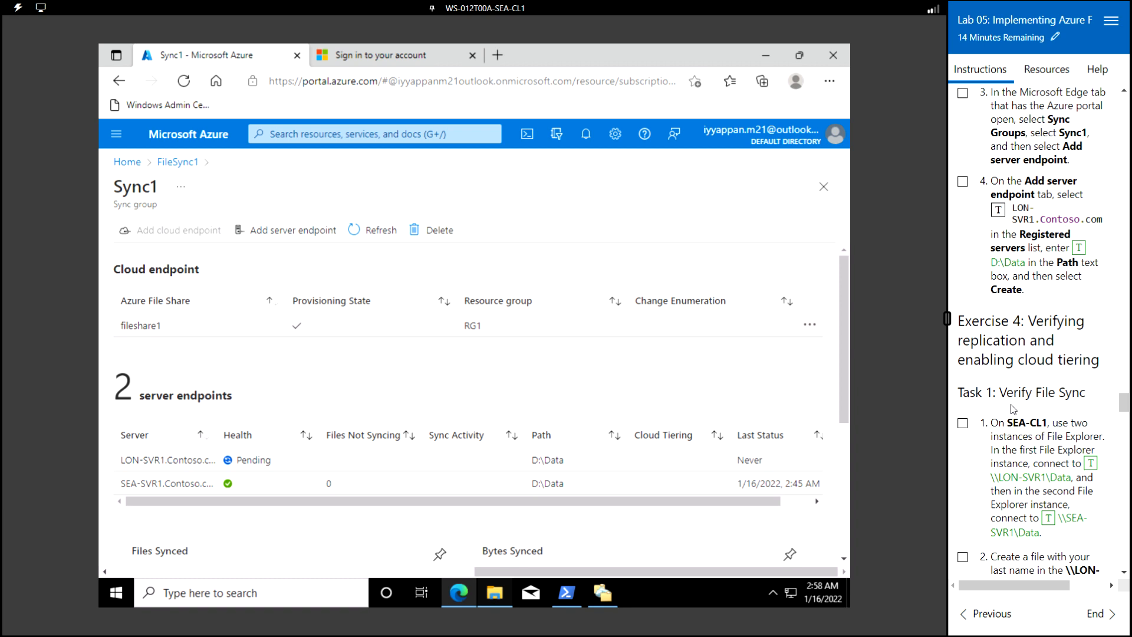
scroll(1008, 394, down, 2)
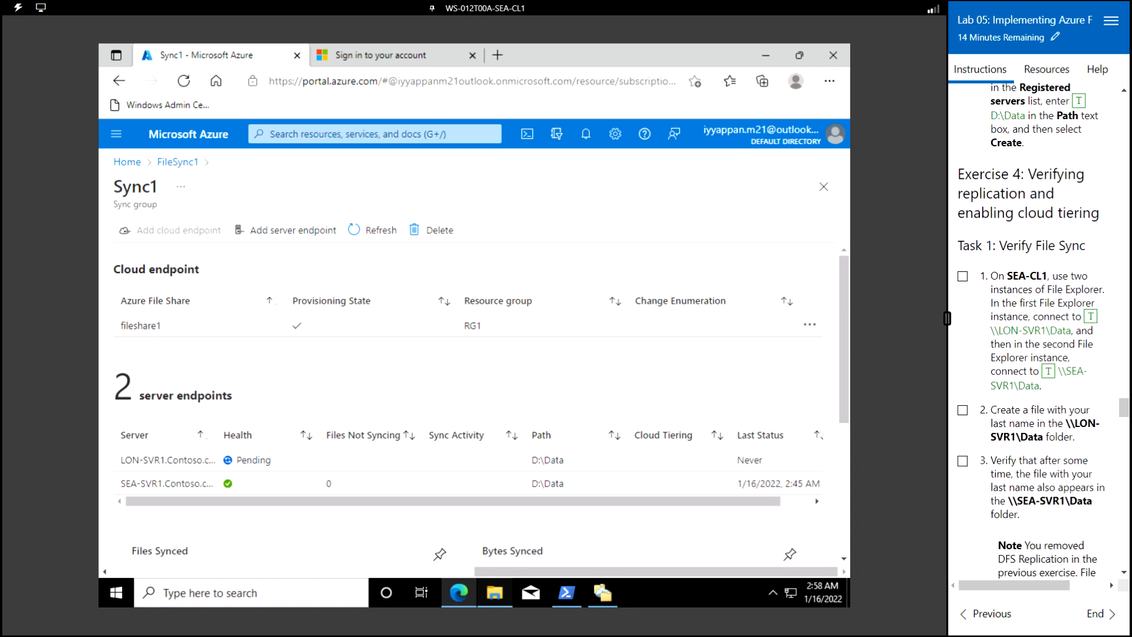
scroll(947, 319, down, 1)
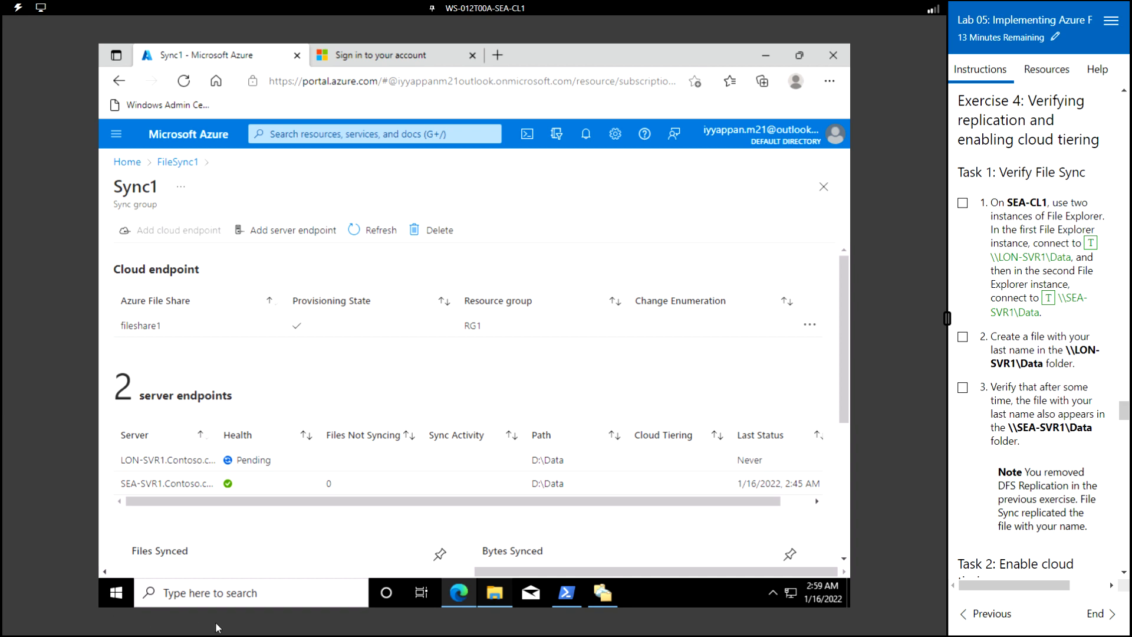
click(495, 597)
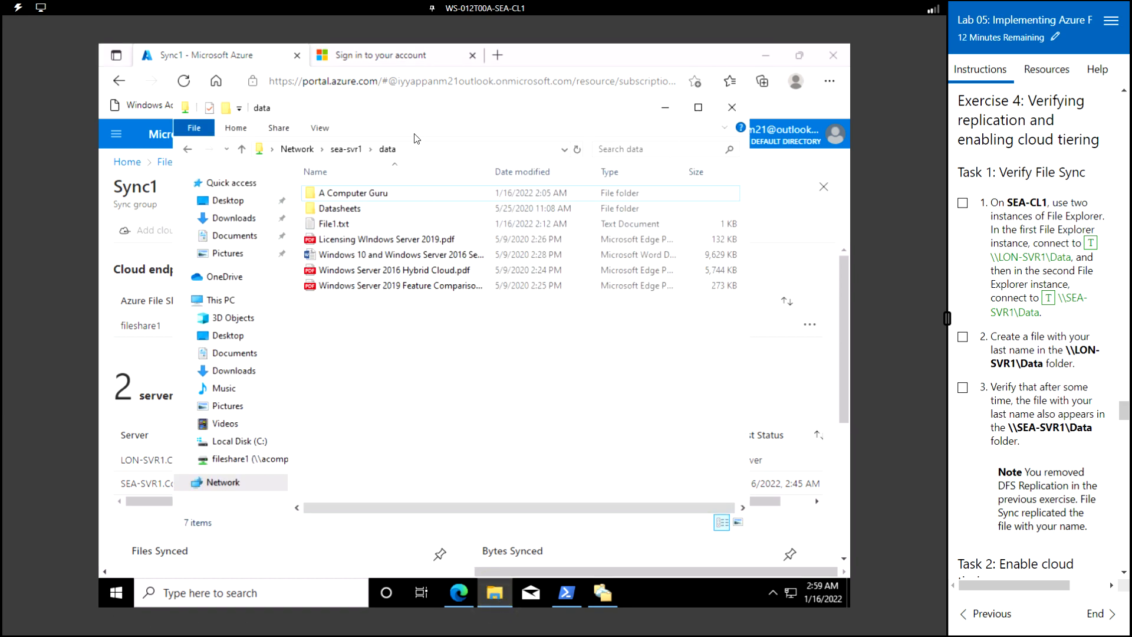
right_click(408, 361)
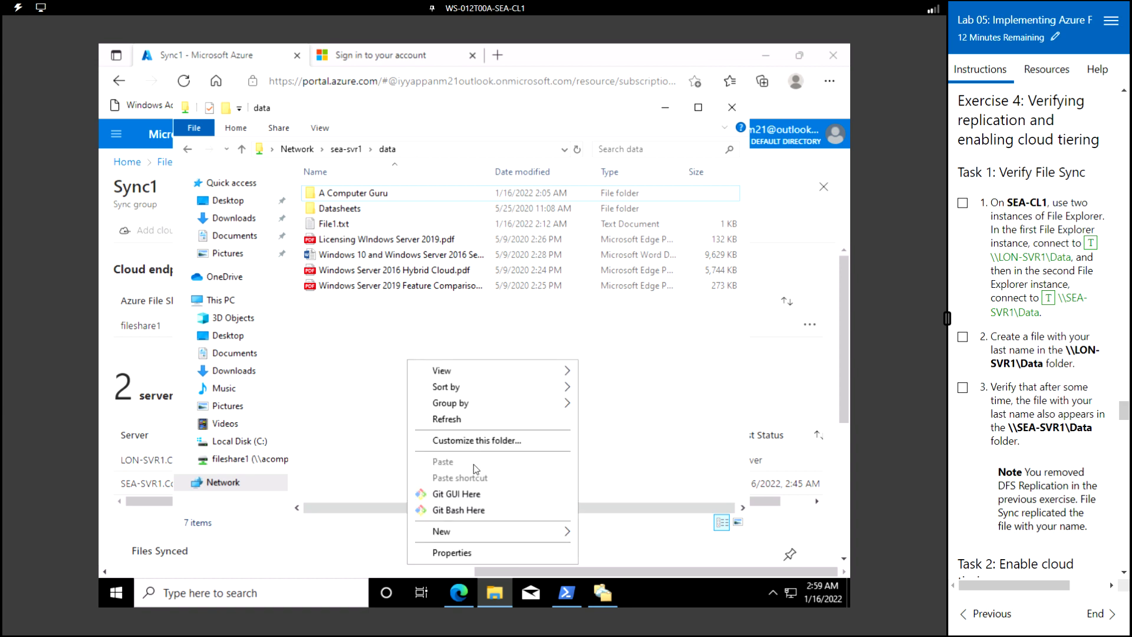
click(448, 419)
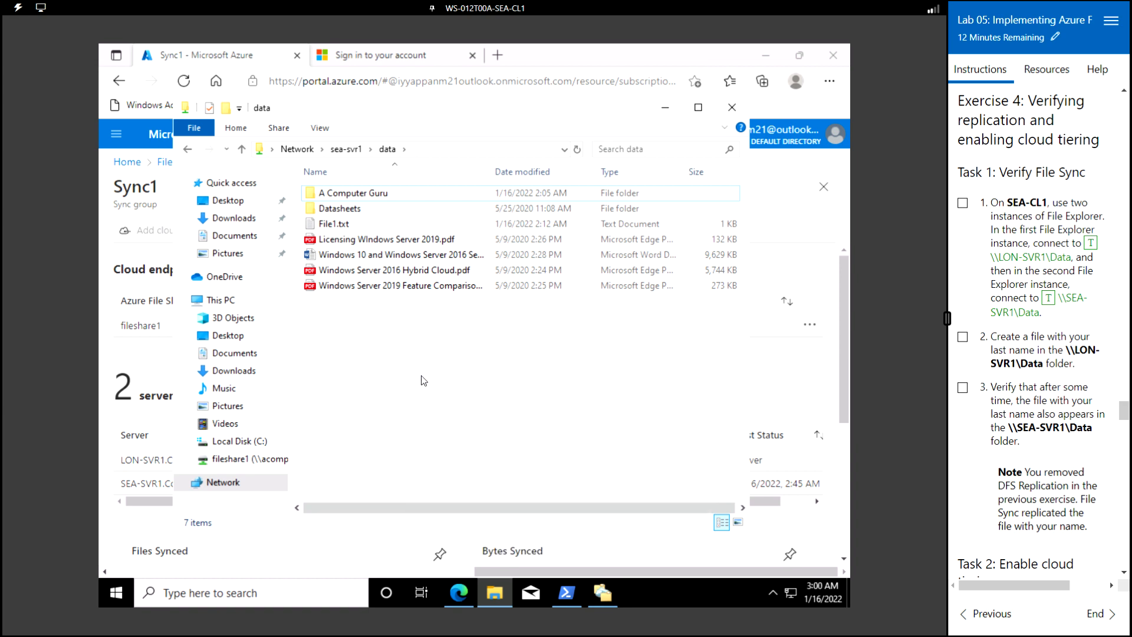
right_click(421, 380)
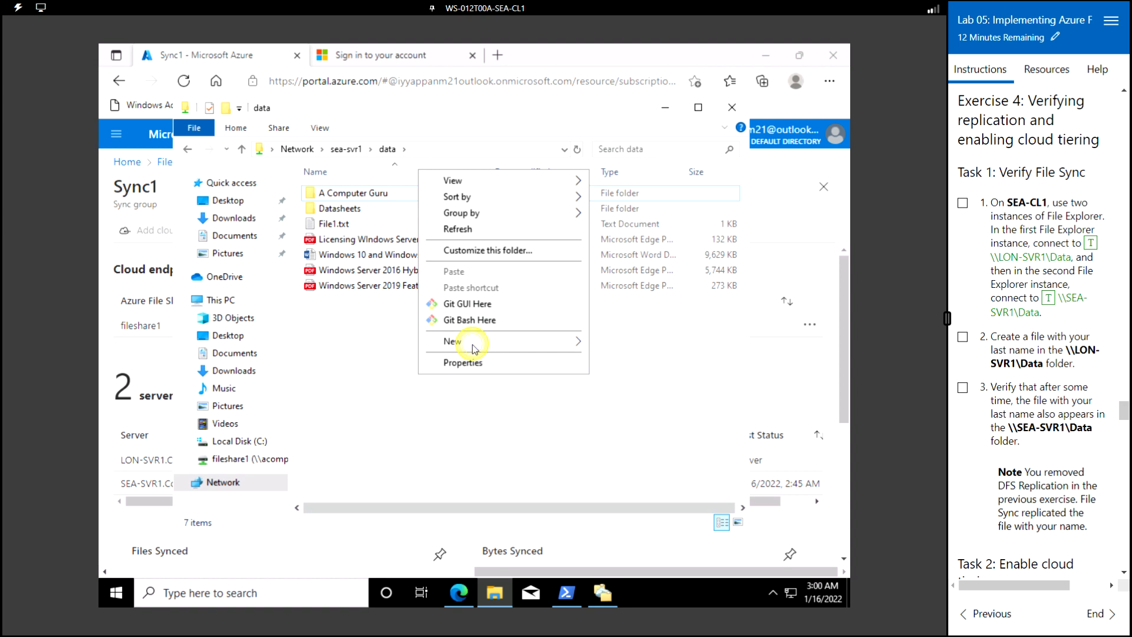
mouse_move(473, 344)
click(623, 343)
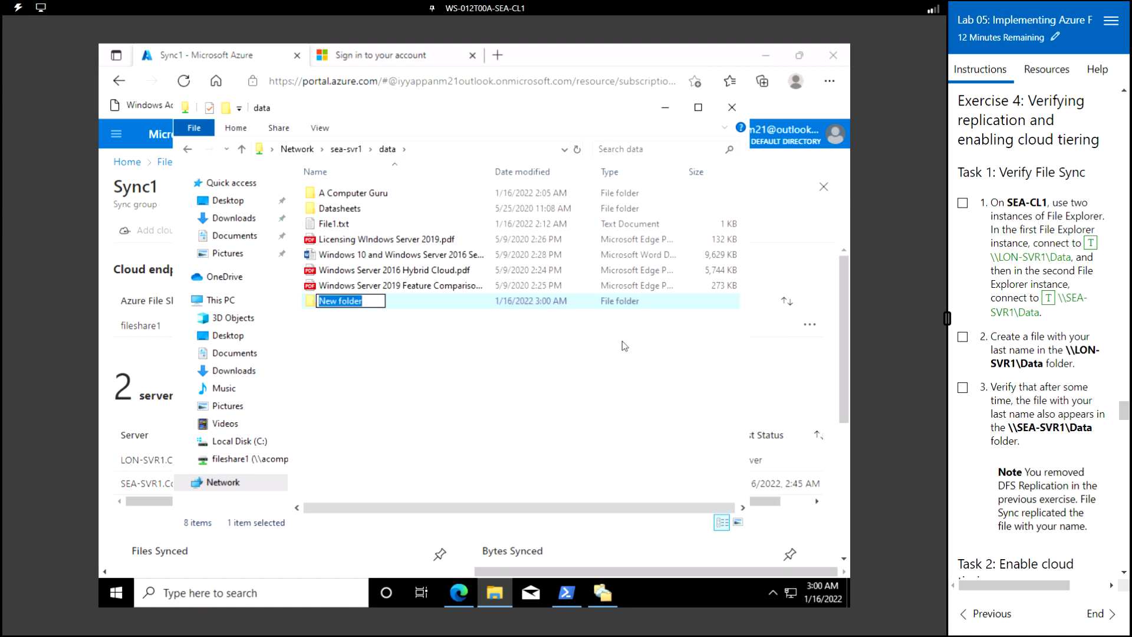
text(ACG)
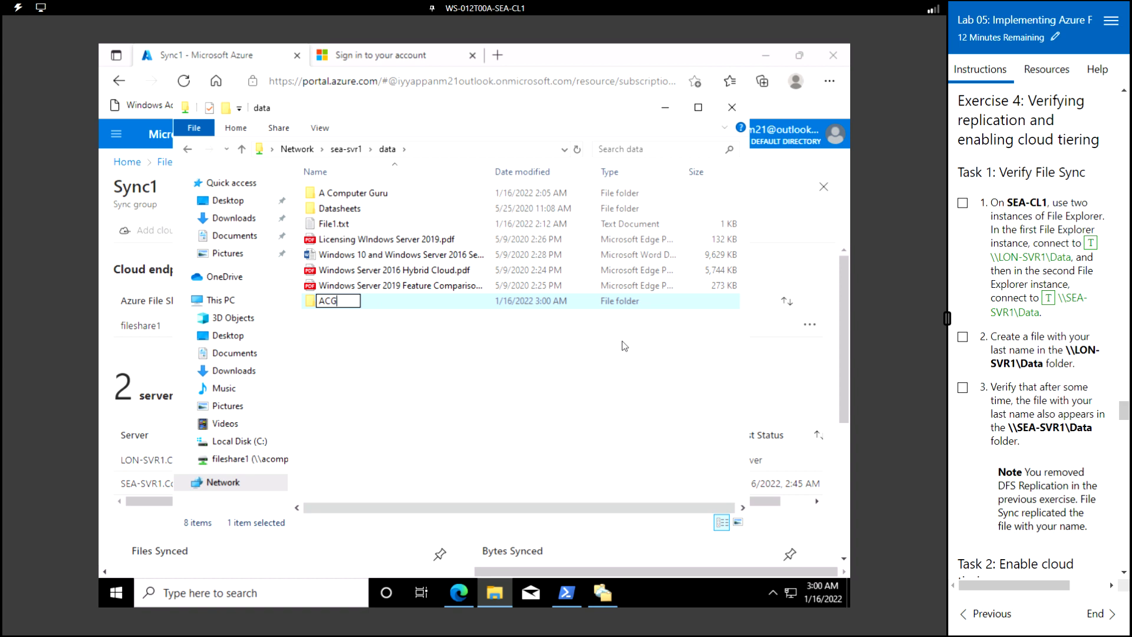
key(Return)
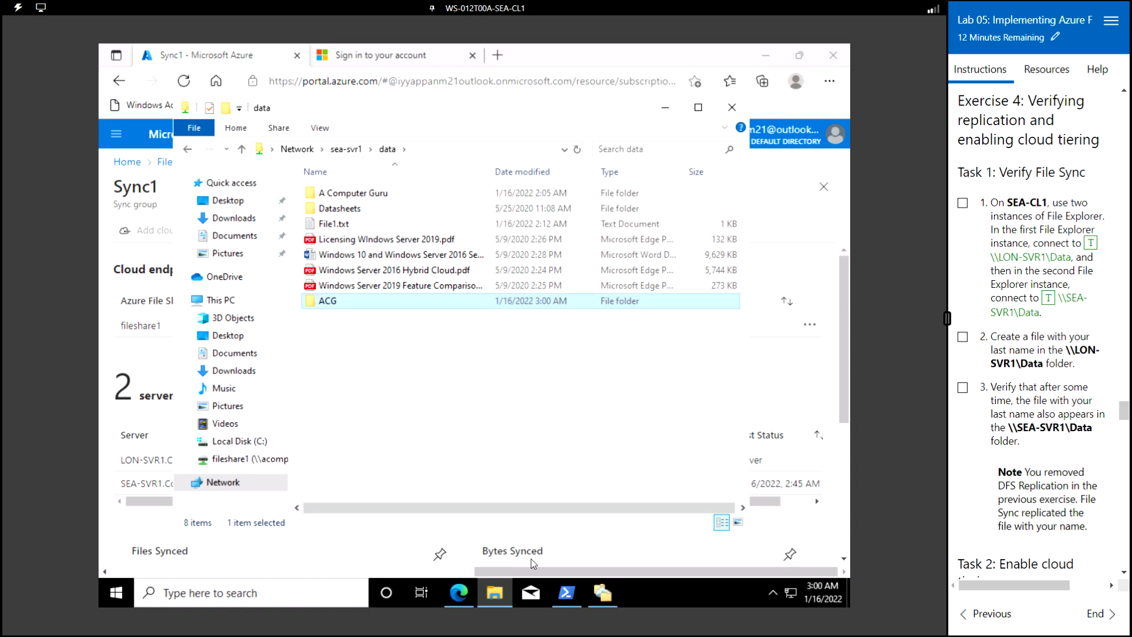
- Open a second File Explorer window at \\lon-svr1\data and refresh its contents
right_click(494, 593)
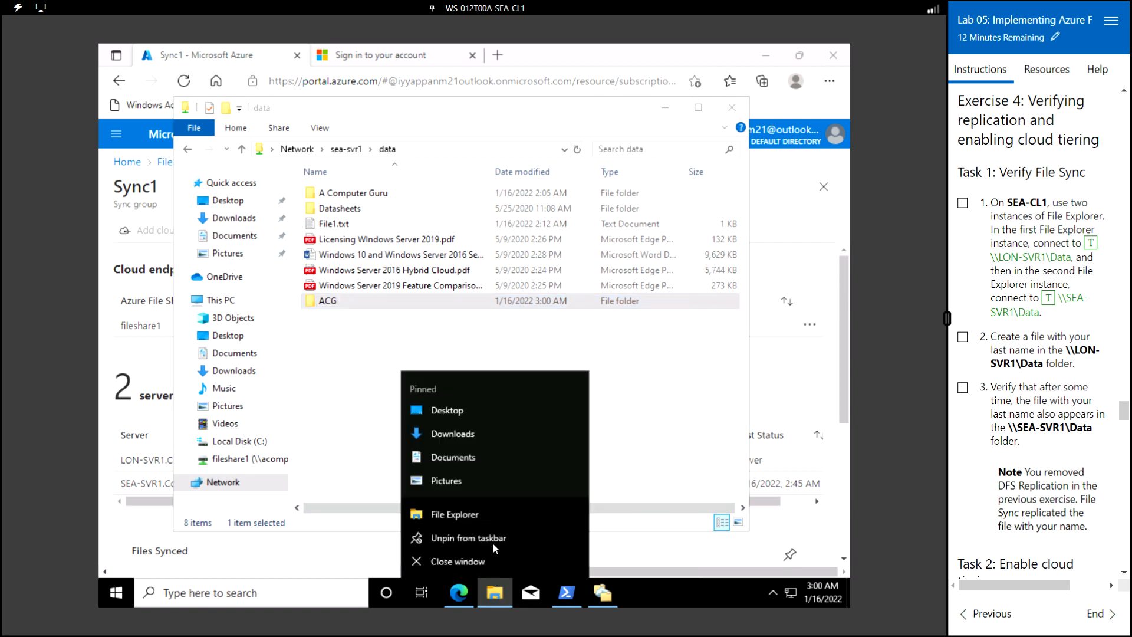
click(476, 516)
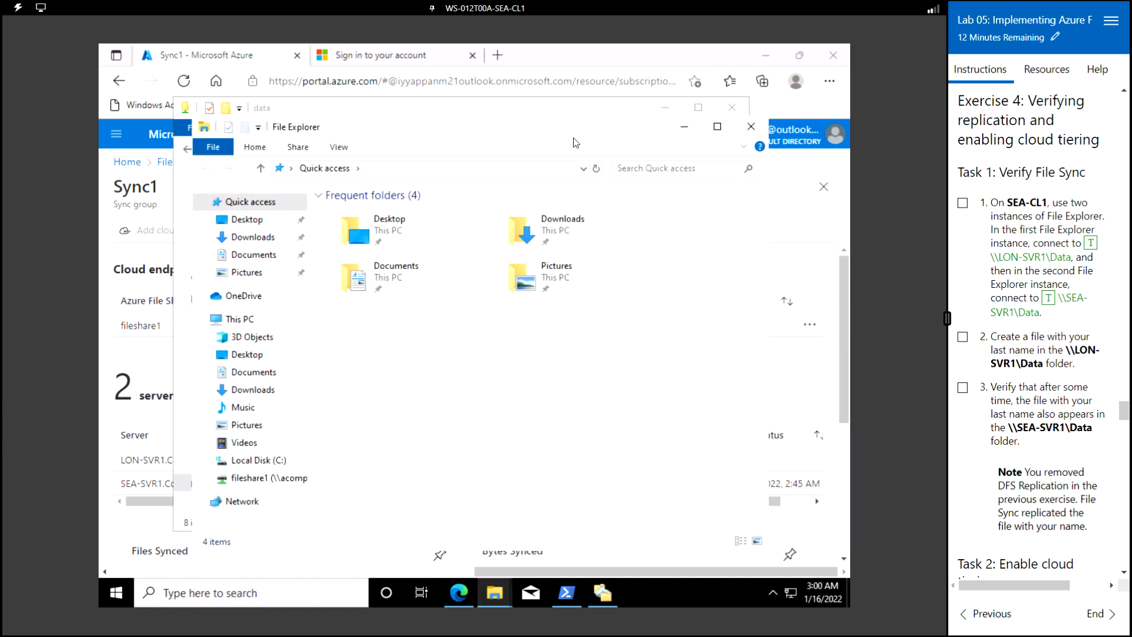
click(442, 170)
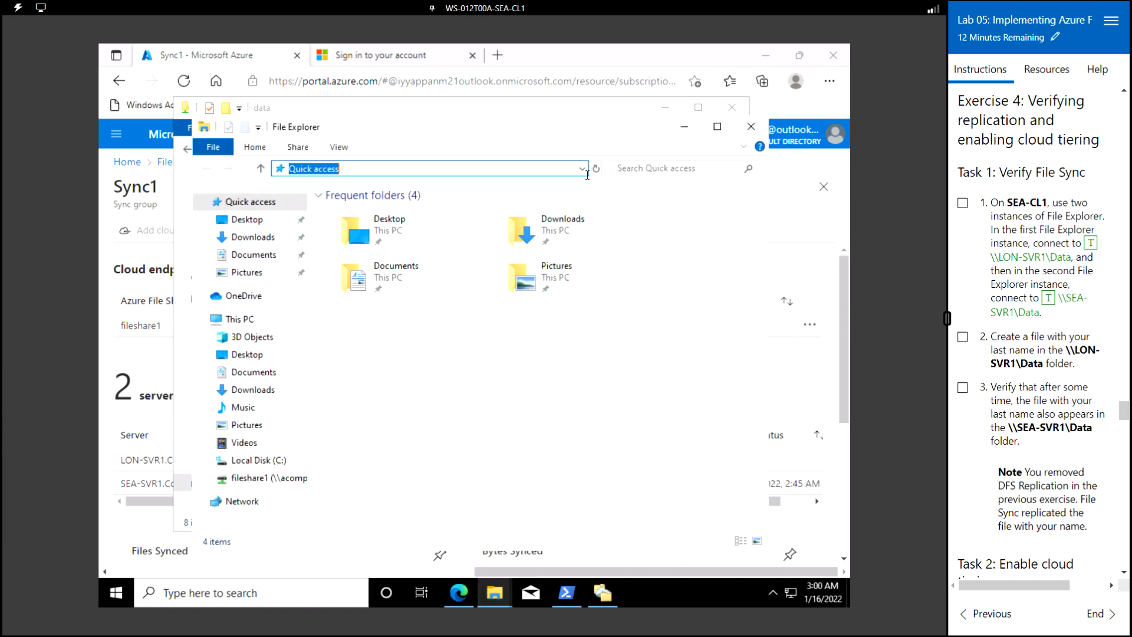
click(582, 169)
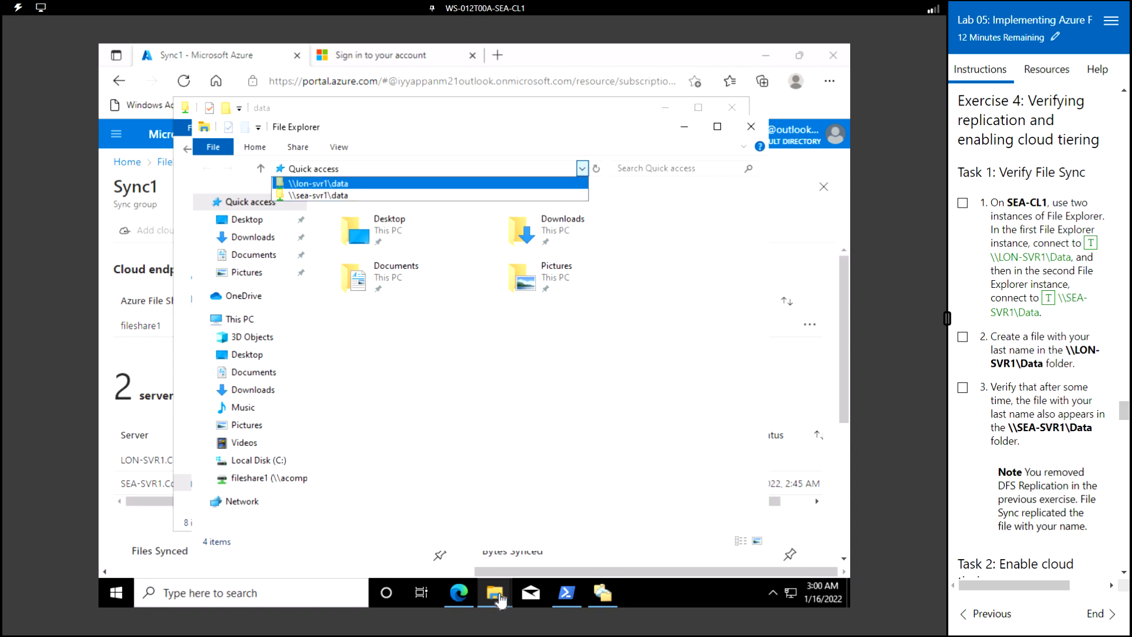
mouse_move(495, 595)
click(457, 553)
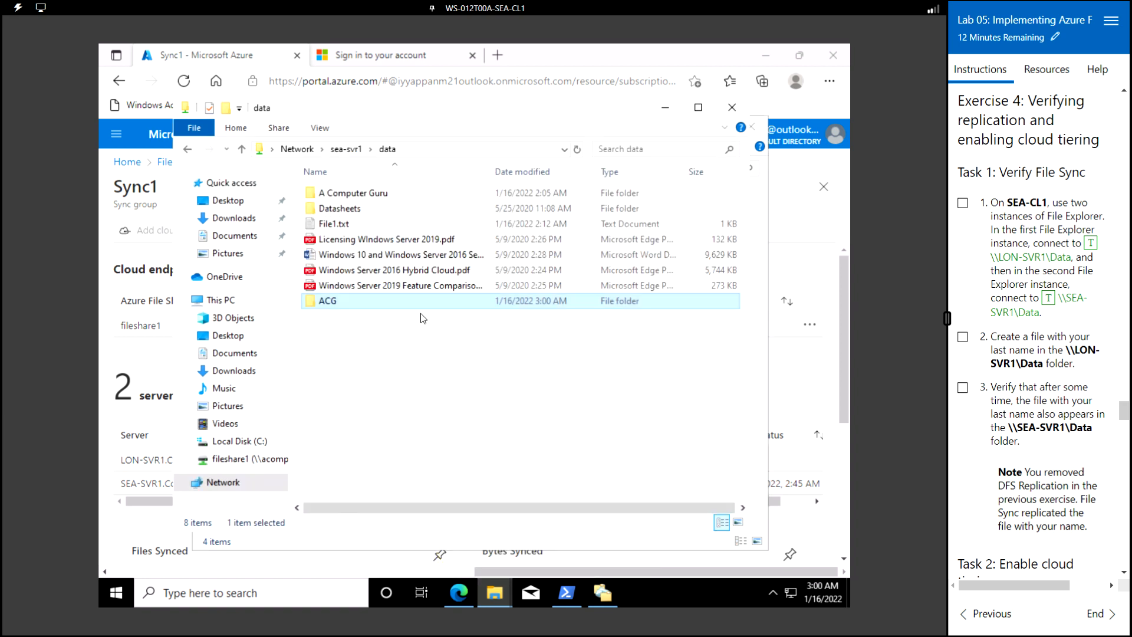
mouse_move(495, 594)
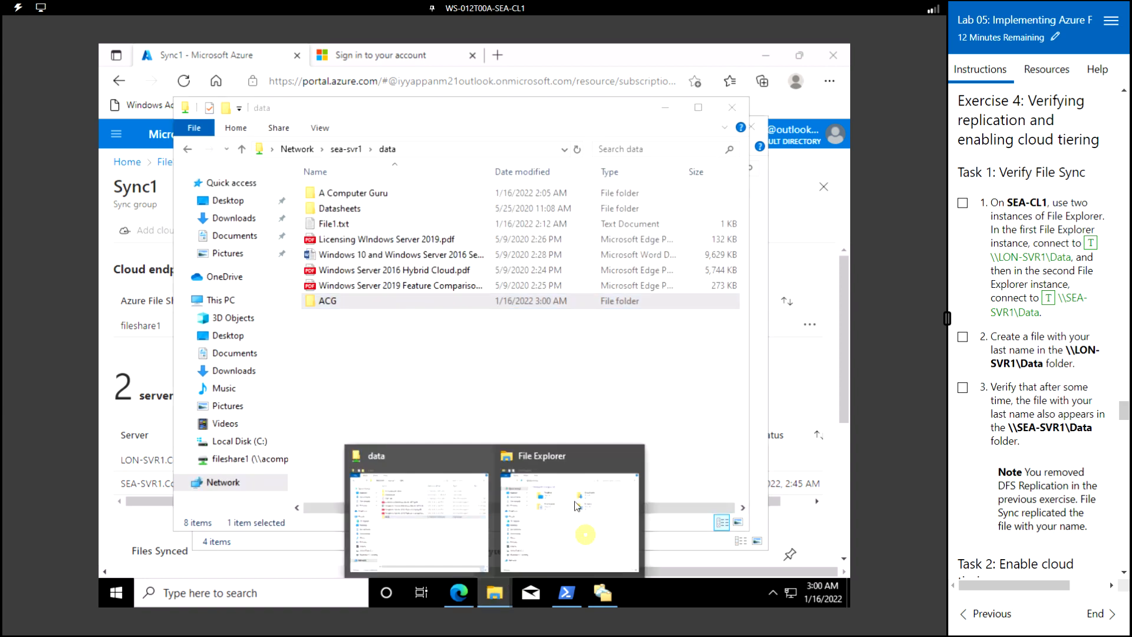
click(583, 534)
click(583, 169)
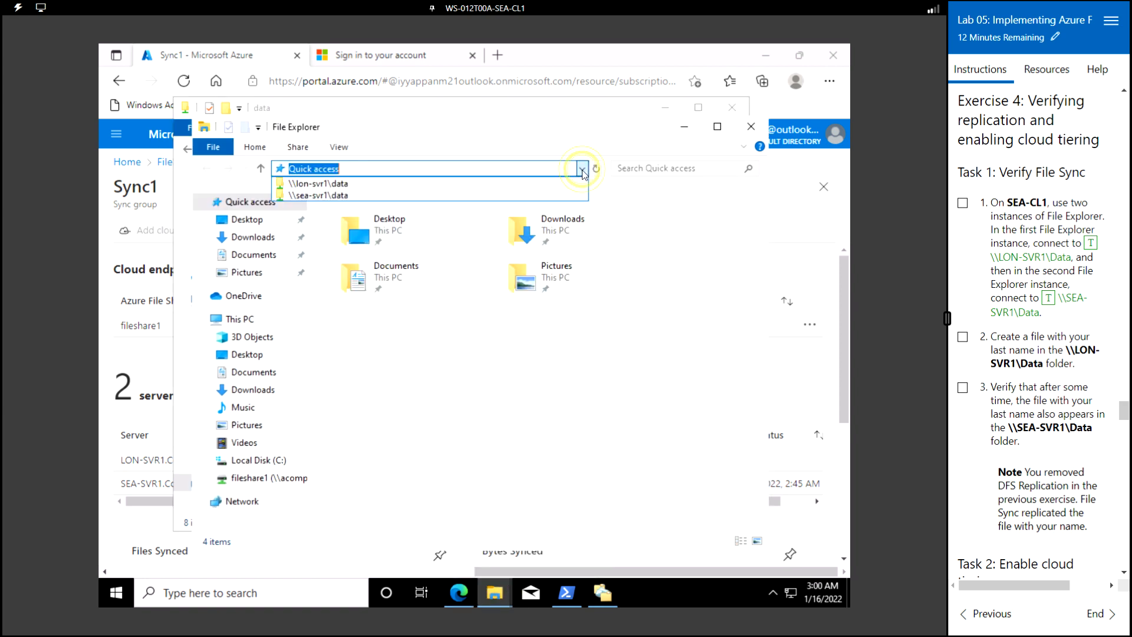
click(330, 183)
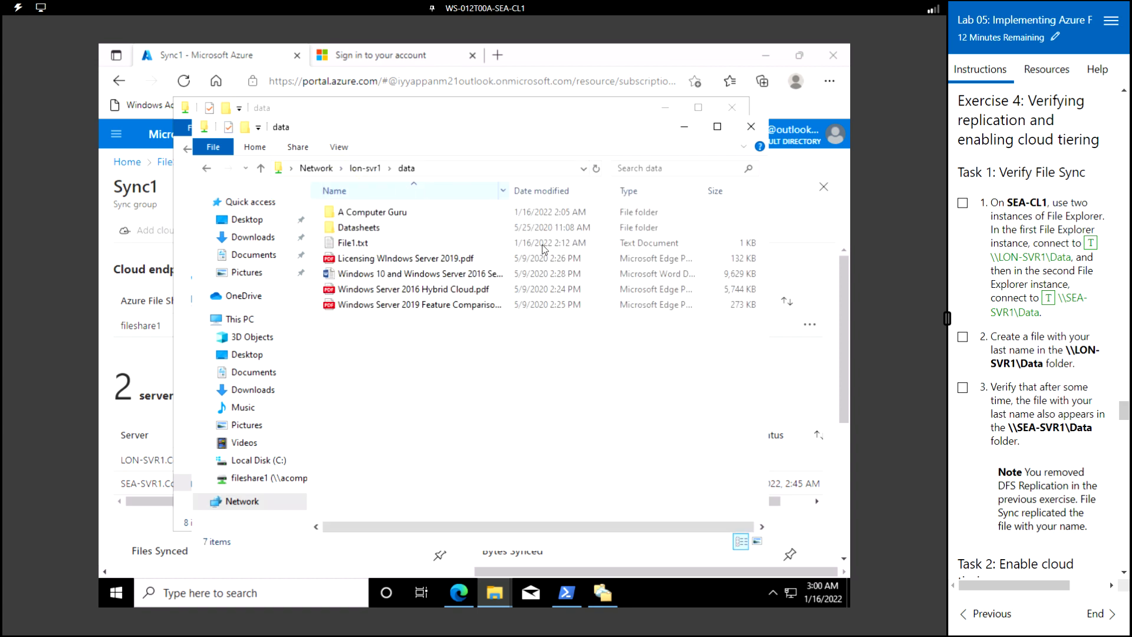
right_click(423, 384)
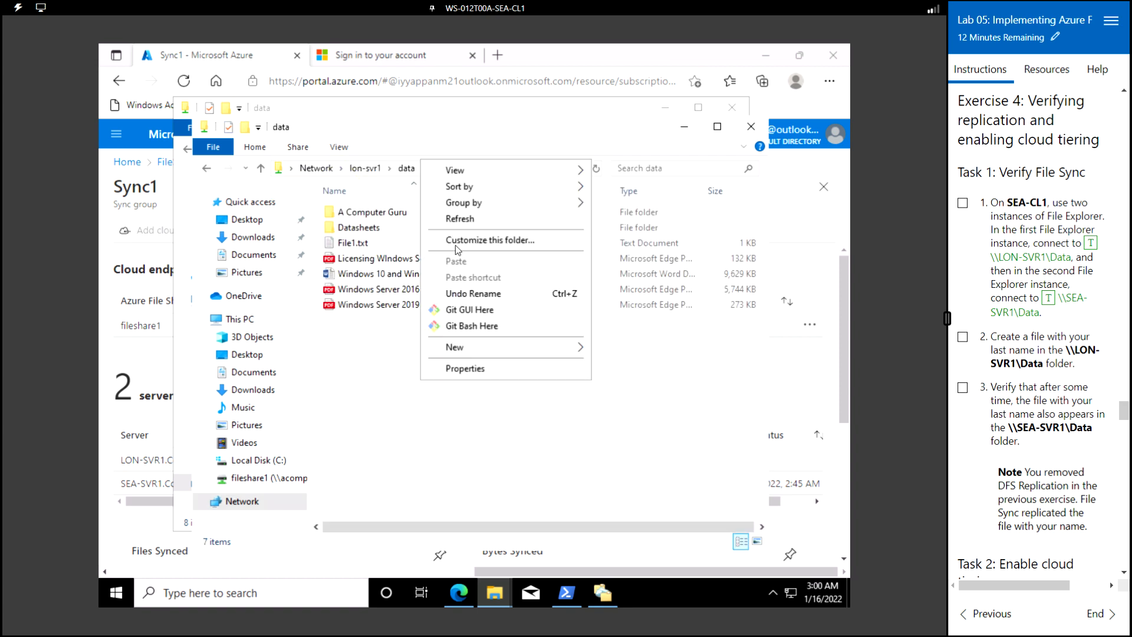
click(460, 220)
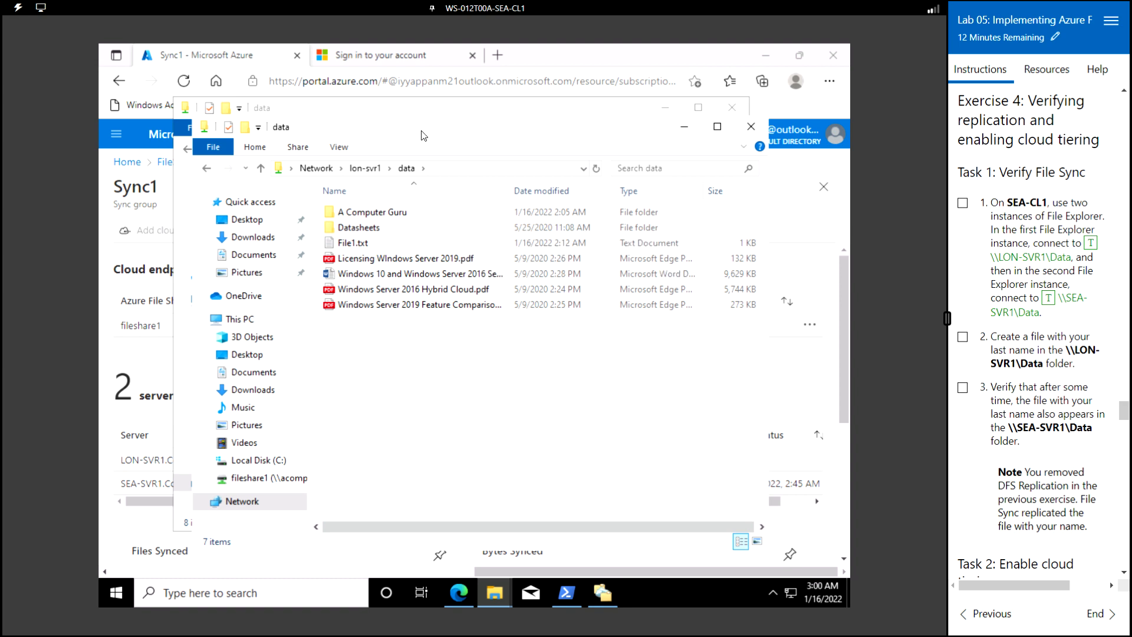
- Arrange the \\sea-svr1\data and \\lon-svr1\data windows apart so that both can be viewed together
click(448, 111)
drag(454, 118, 562, 199)
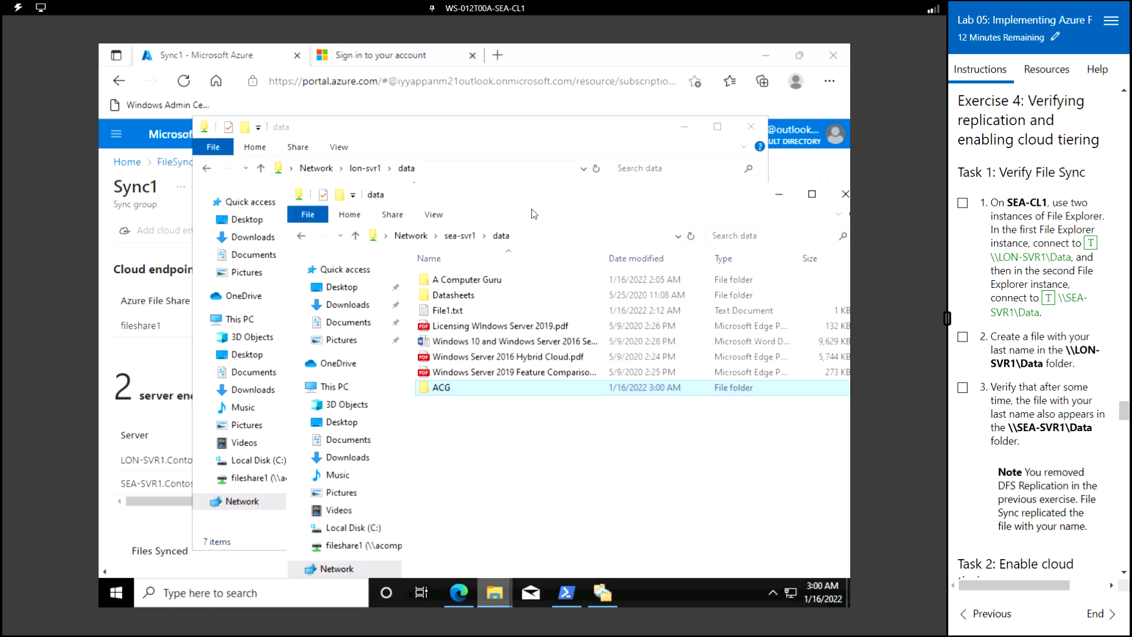
click(433, 136)
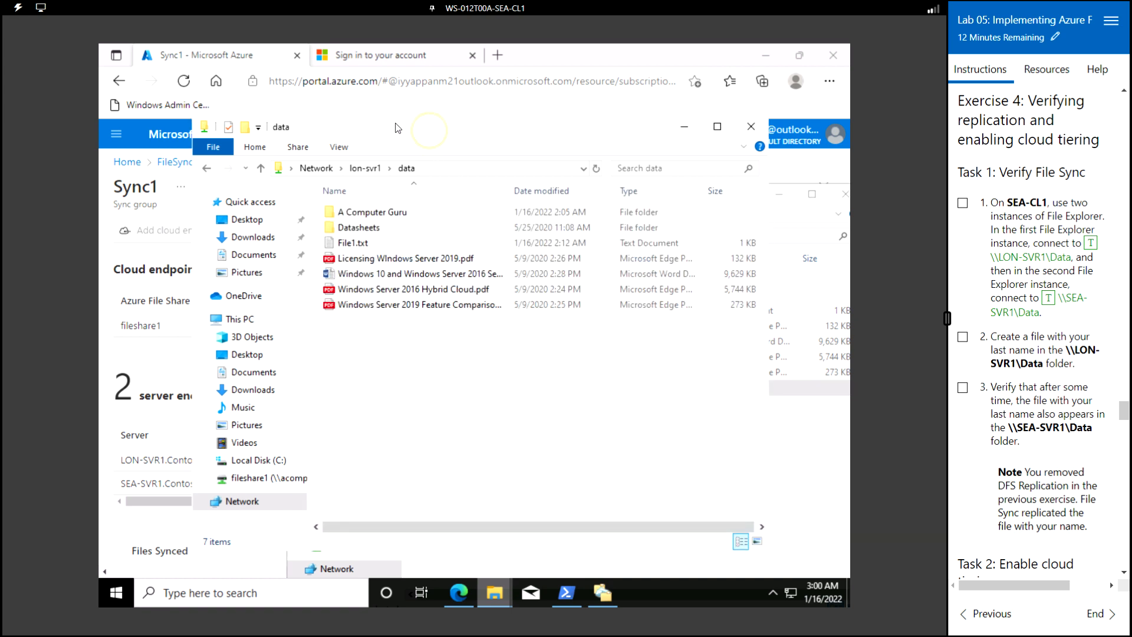
drag(431, 133, 326, 69)
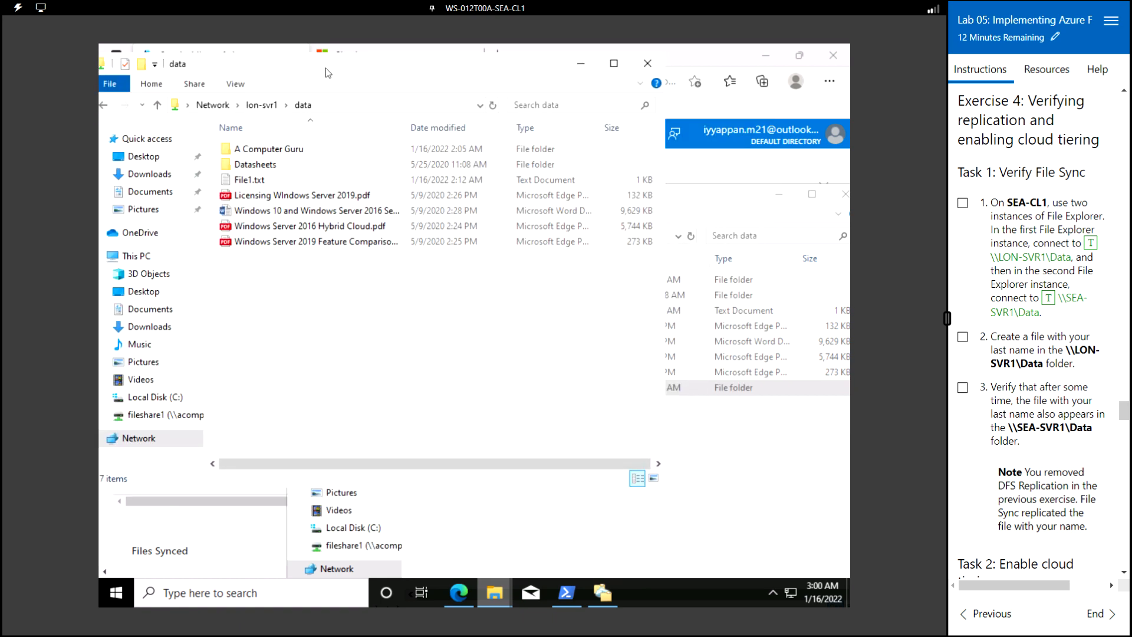
- Bring the \\sea-svr1\data window forward and refresh \\lon-svr1\data to check whether the ACG folder has replicated
click(495, 594)
click(563, 527)
click(496, 595)
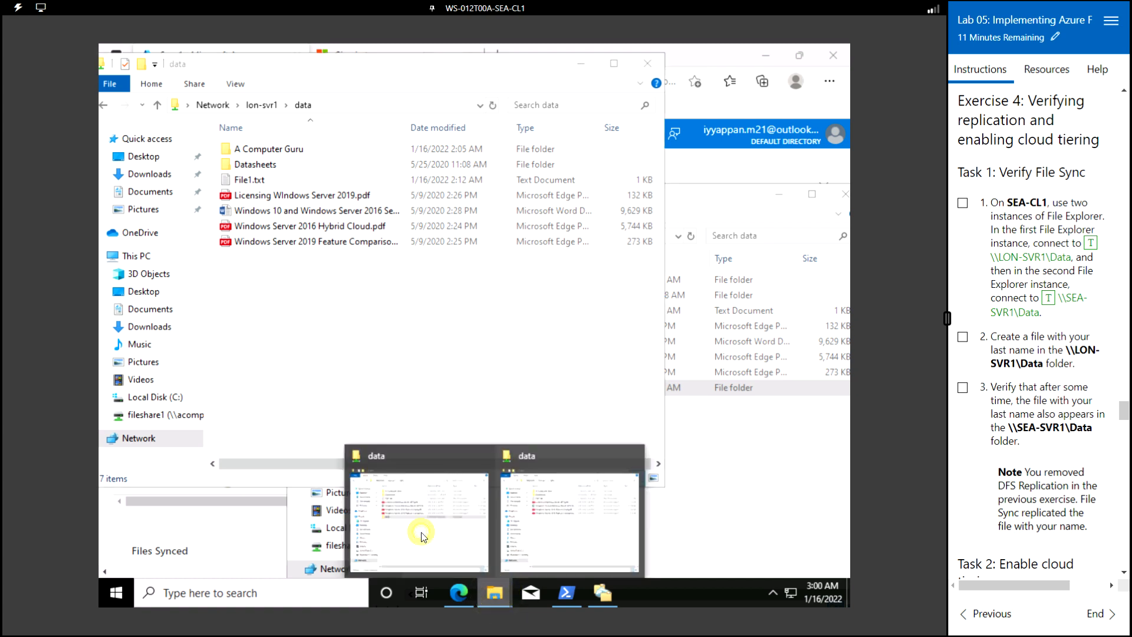
click(422, 528)
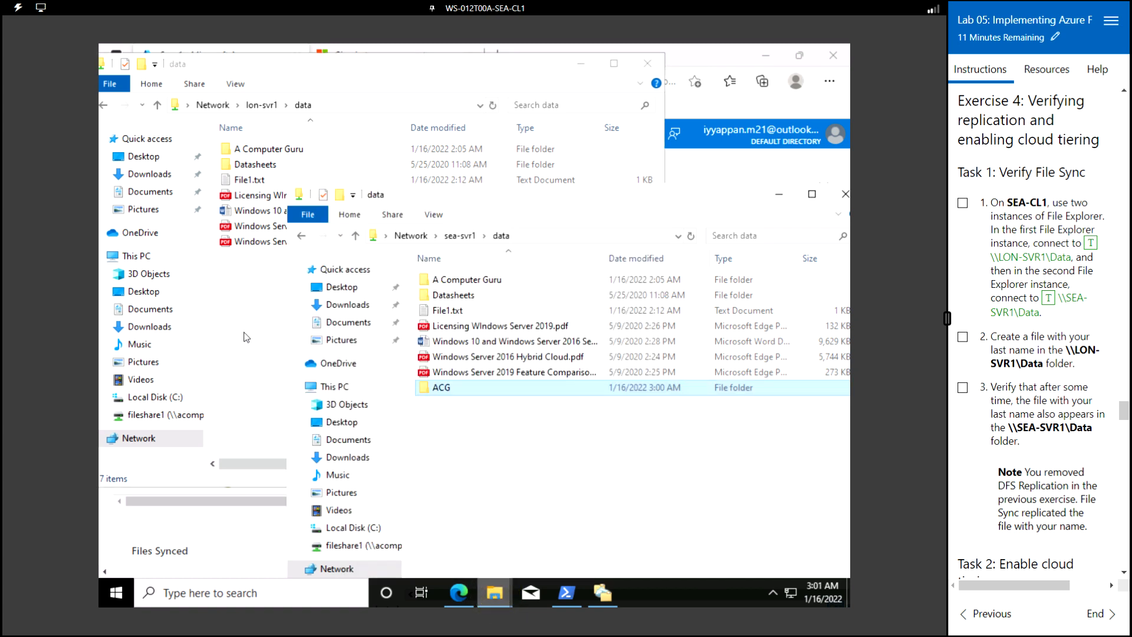
right_click(247, 338)
click(297, 391)
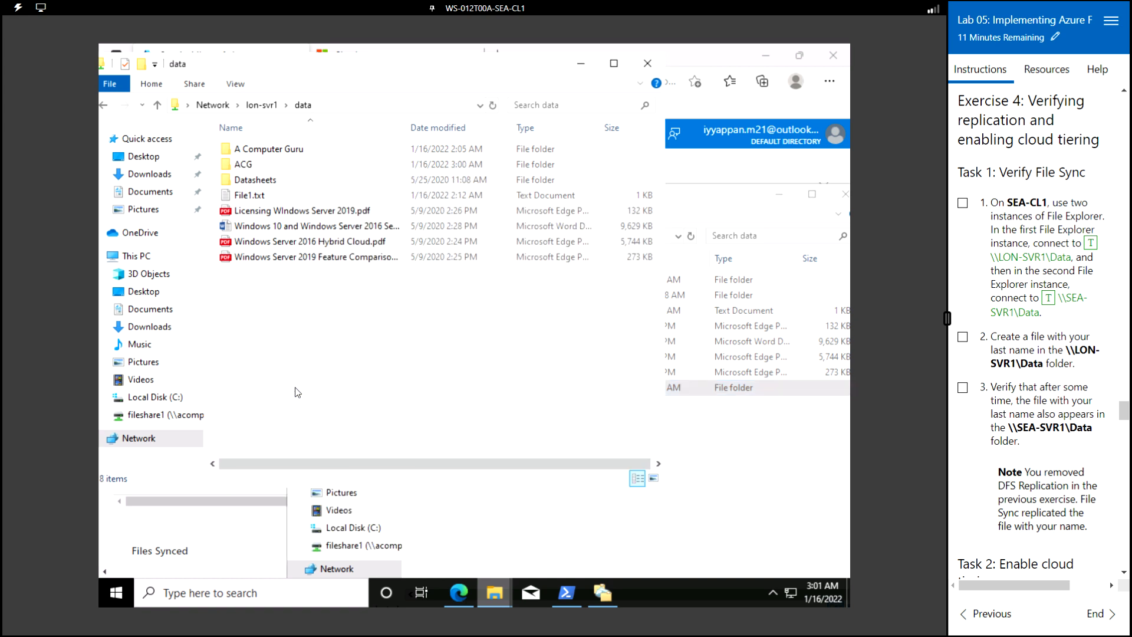
- Bring the \\sea-svr1\data window in front of \\lon-svr1\data and compare the ACG folder across both shares
click(498, 593)
click(497, 602)
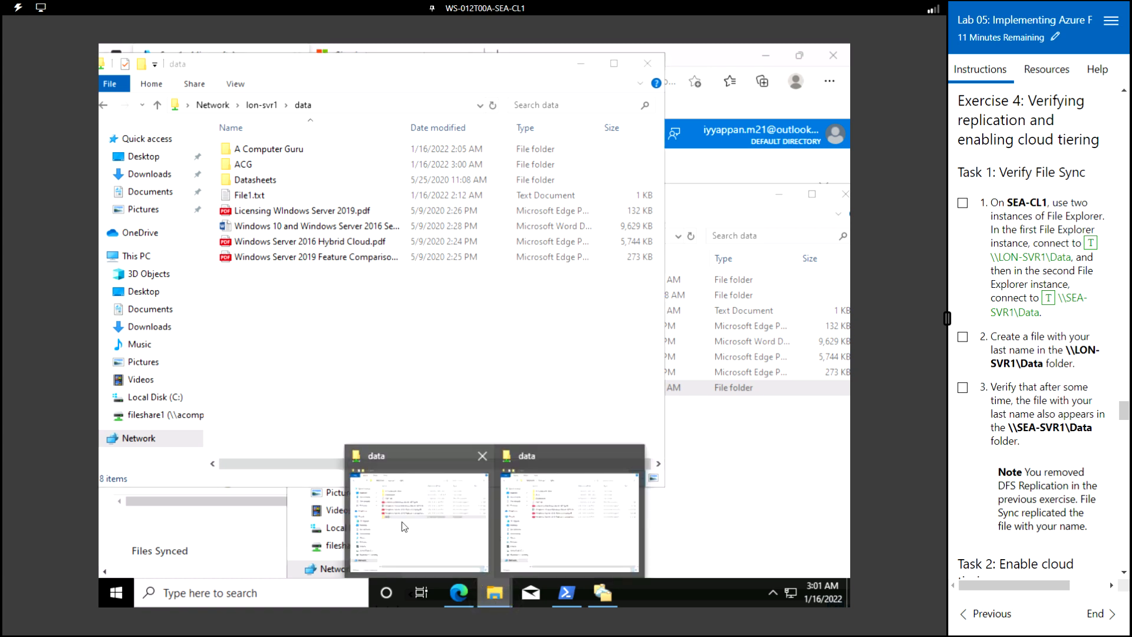
click(404, 527)
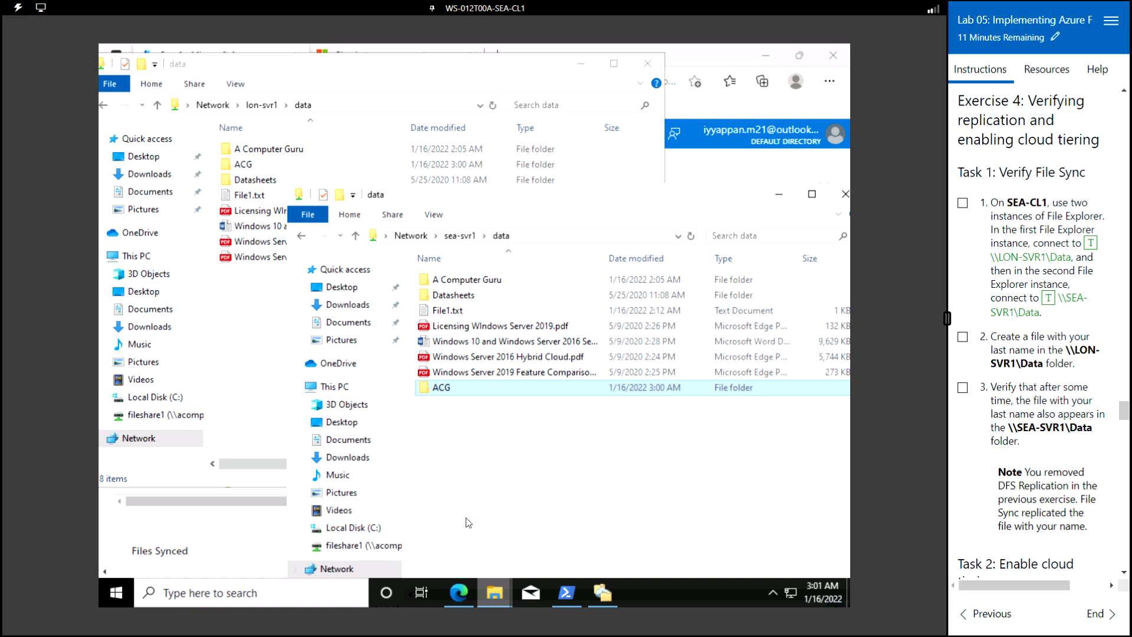
click(495, 598)
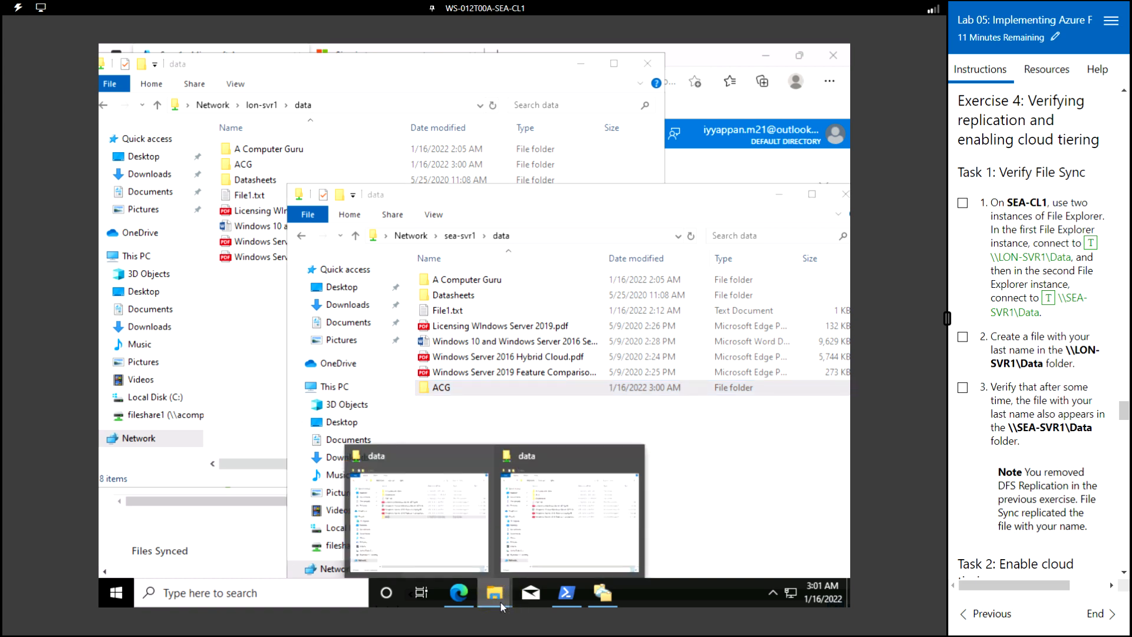
click(678, 457)
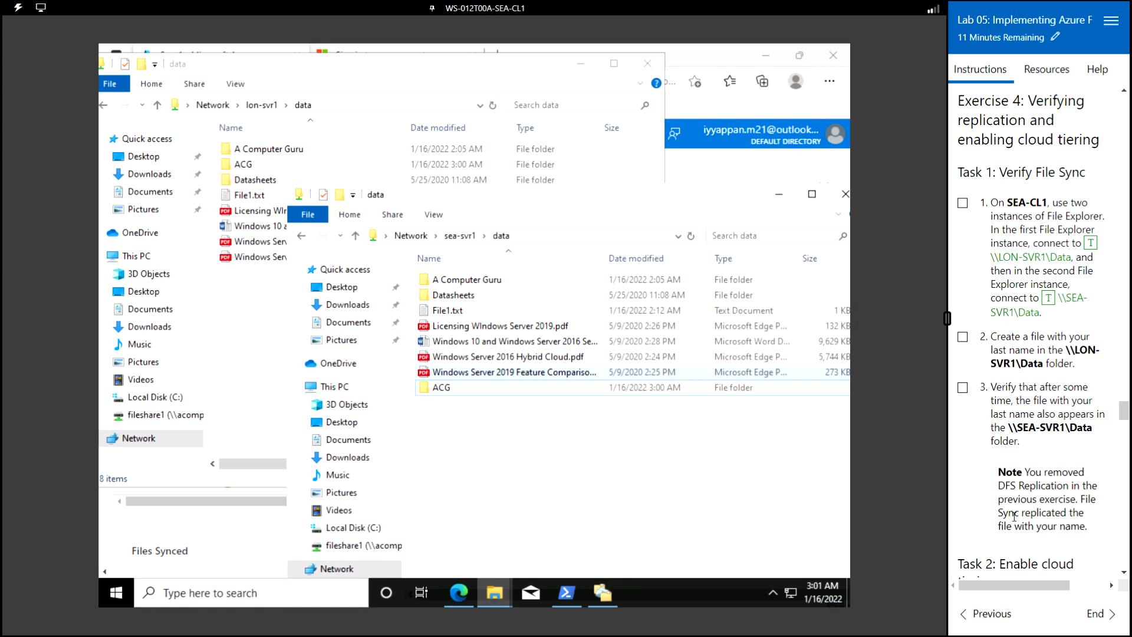
- Read the Enable cloud tiering instructions, switch to the Azure portal in Edge, and refresh the Sync1 sync group
scroll(1027, 485, down, 5)
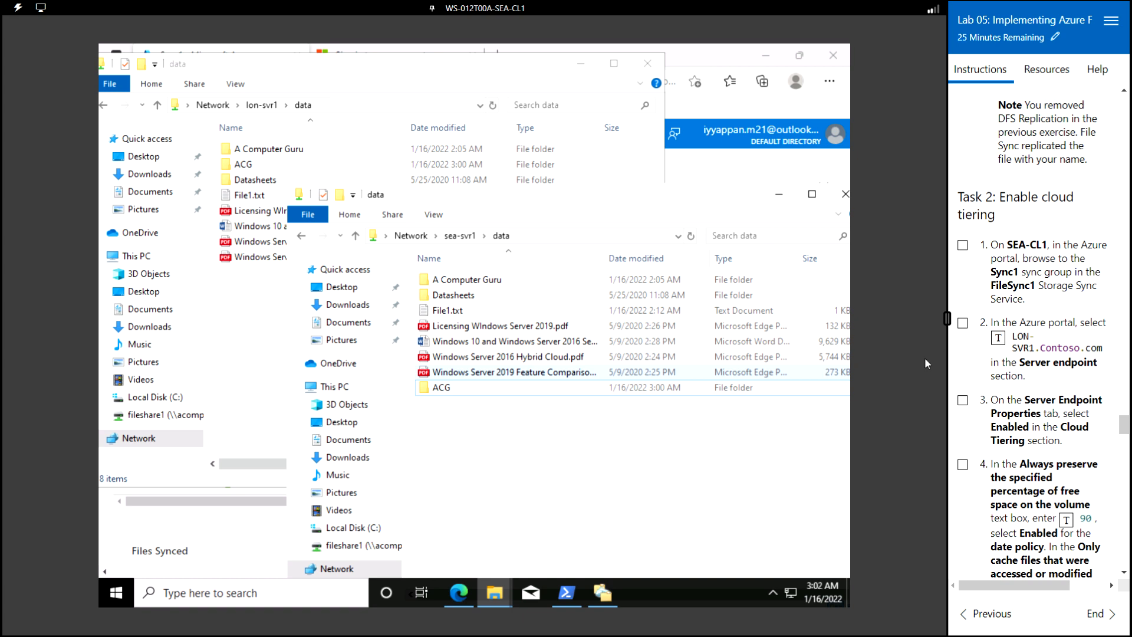
click(458, 597)
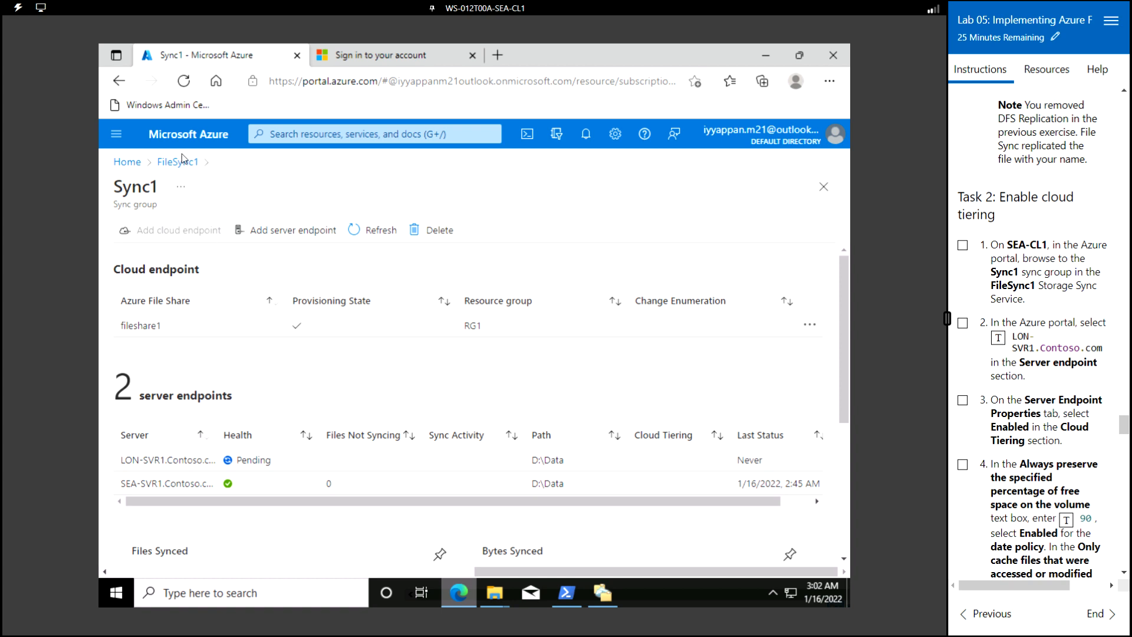
click(366, 236)
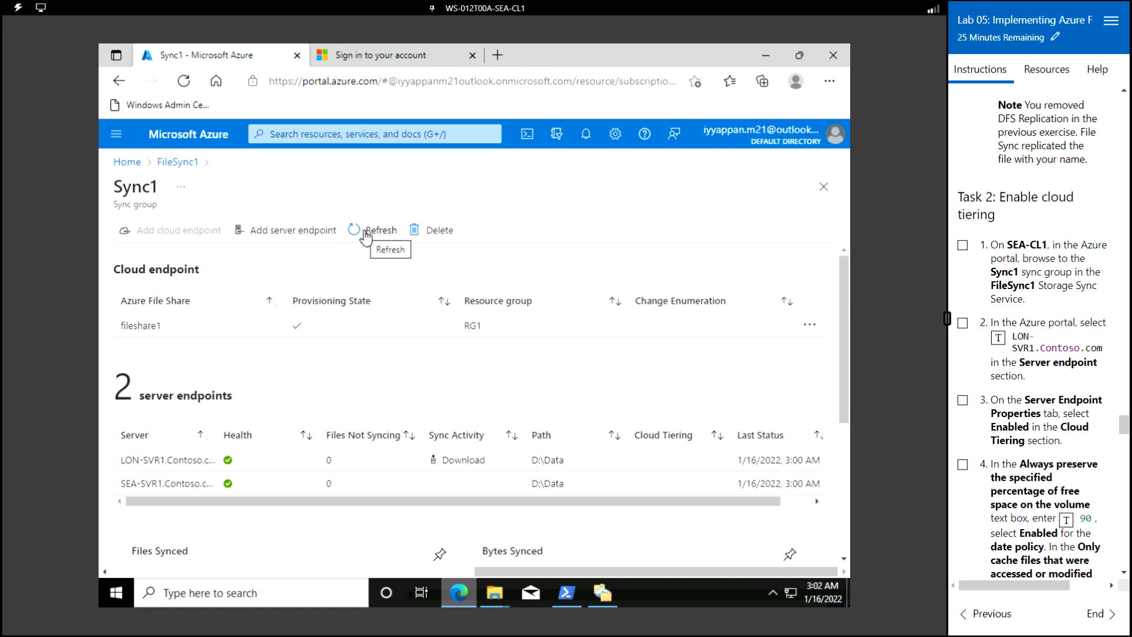
- Look through the LON-SVR1.Contoso.com server endpoint's properties and close them
click(209, 469)
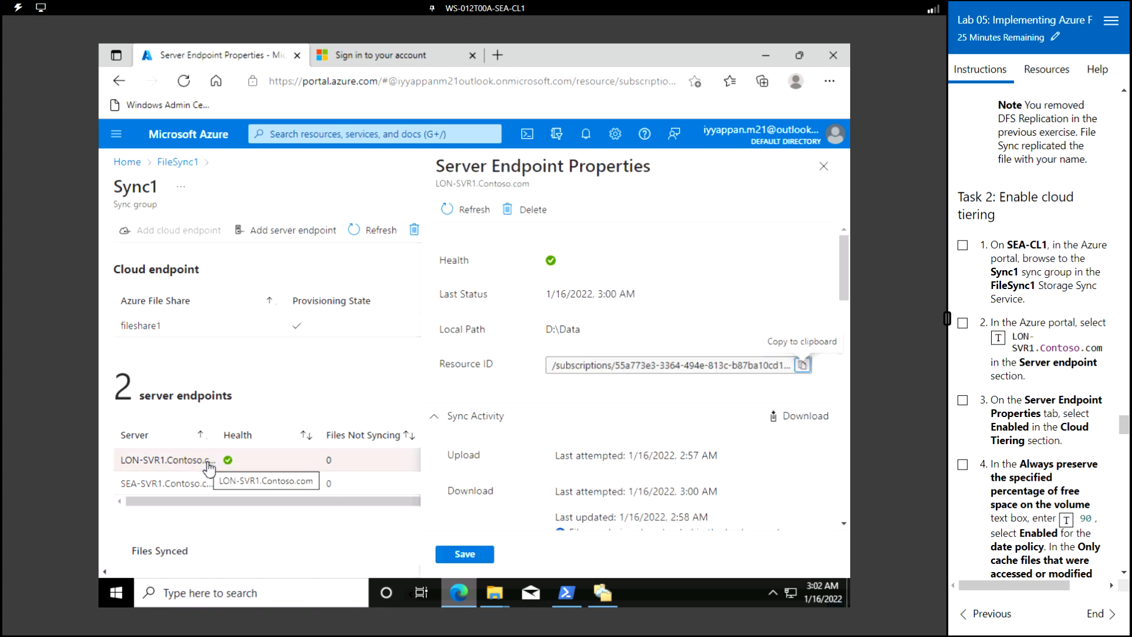
scroll(620, 441, down, 5)
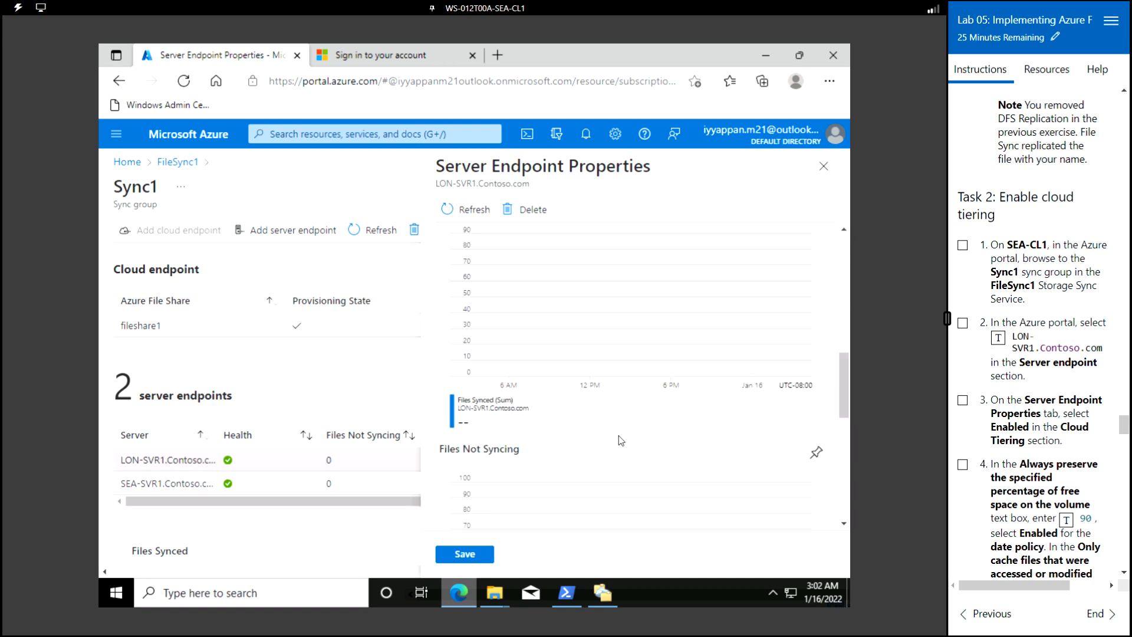
scroll(621, 441, down, 5)
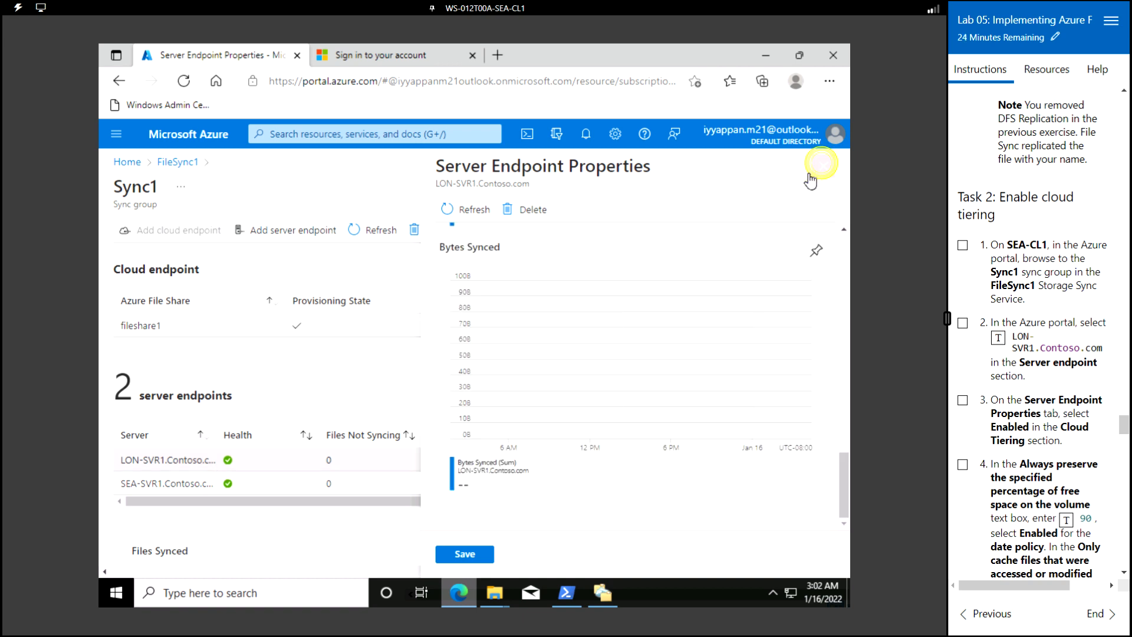
click(823, 166)
- Go back to the FileSync1 sync groups, reopen Sync1, and read the remaining cloud tiering instructions
click(180, 163)
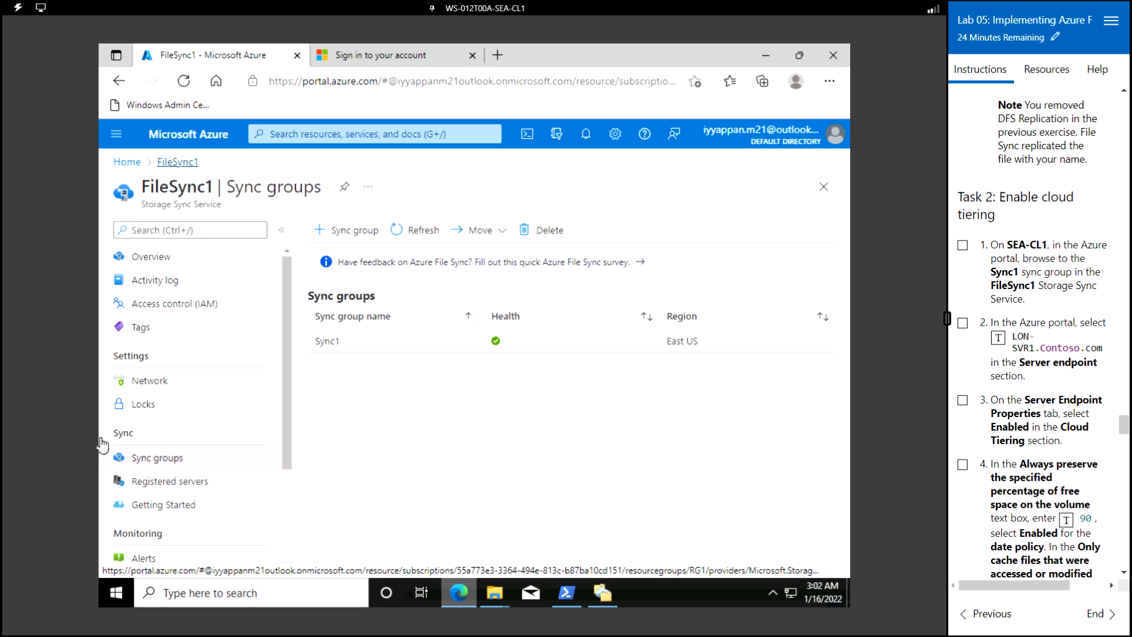
click(379, 348)
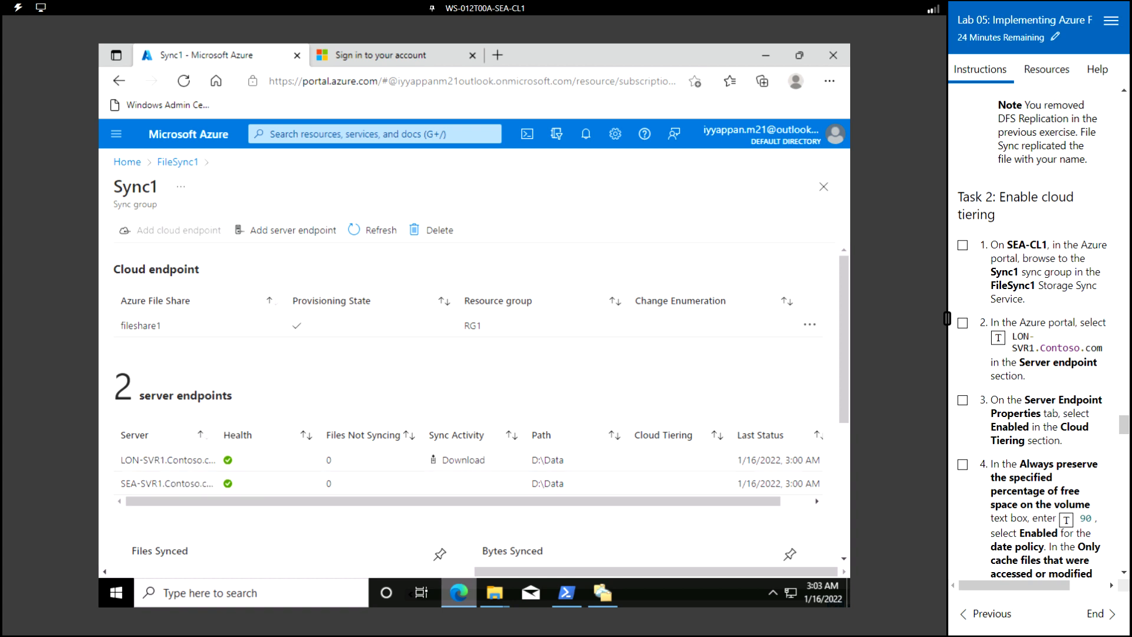
scroll(1038, 353, down, 3)
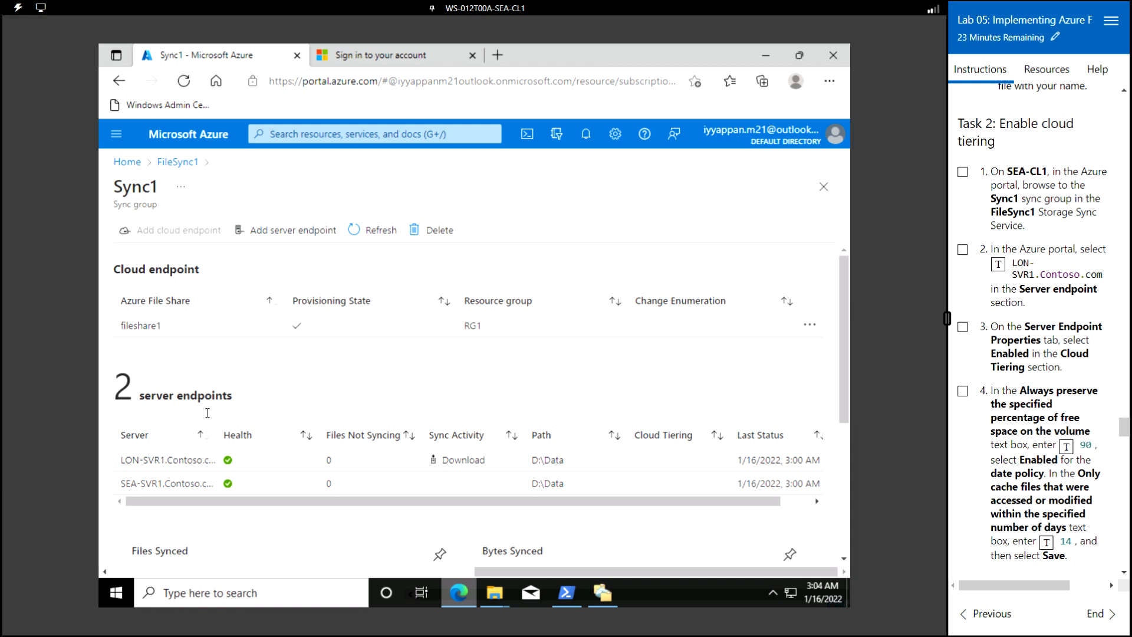
- Enable cloud tiering on the LON-SVR1.Contoso.com server endpoint and set its volume free space policy to 90 percent
click(192, 462)
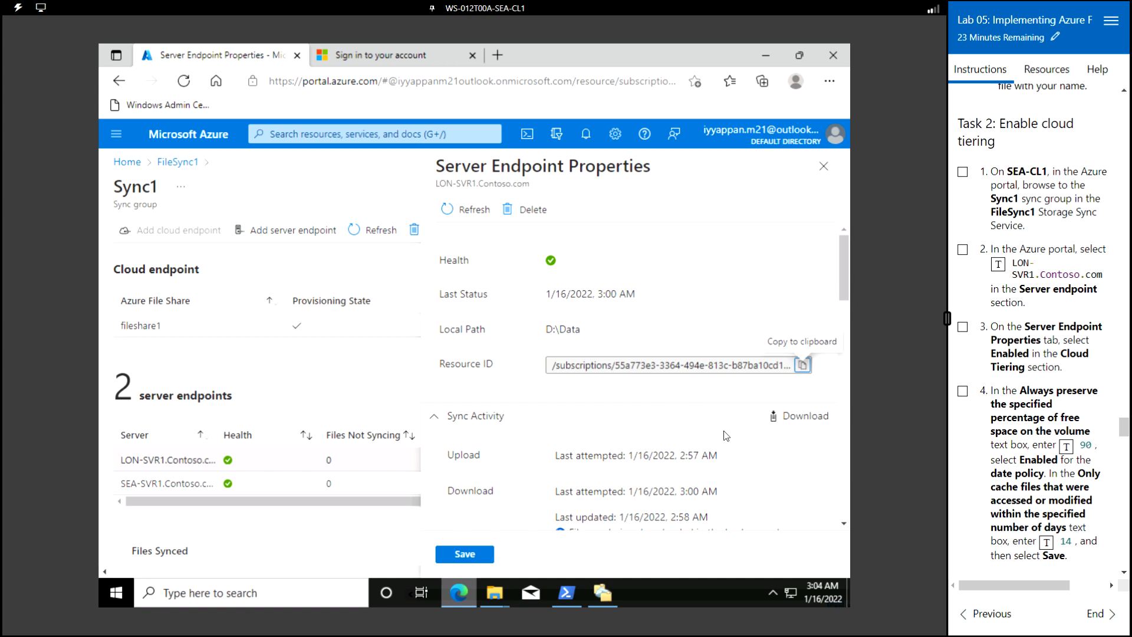
scroll(726, 435, down, 5)
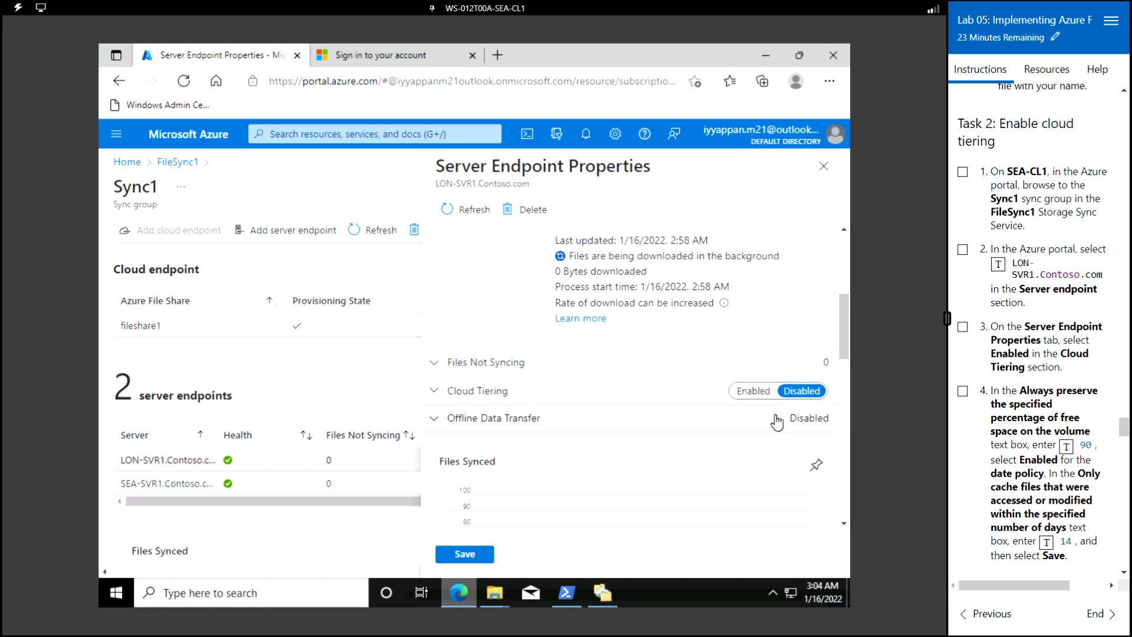
click(756, 391)
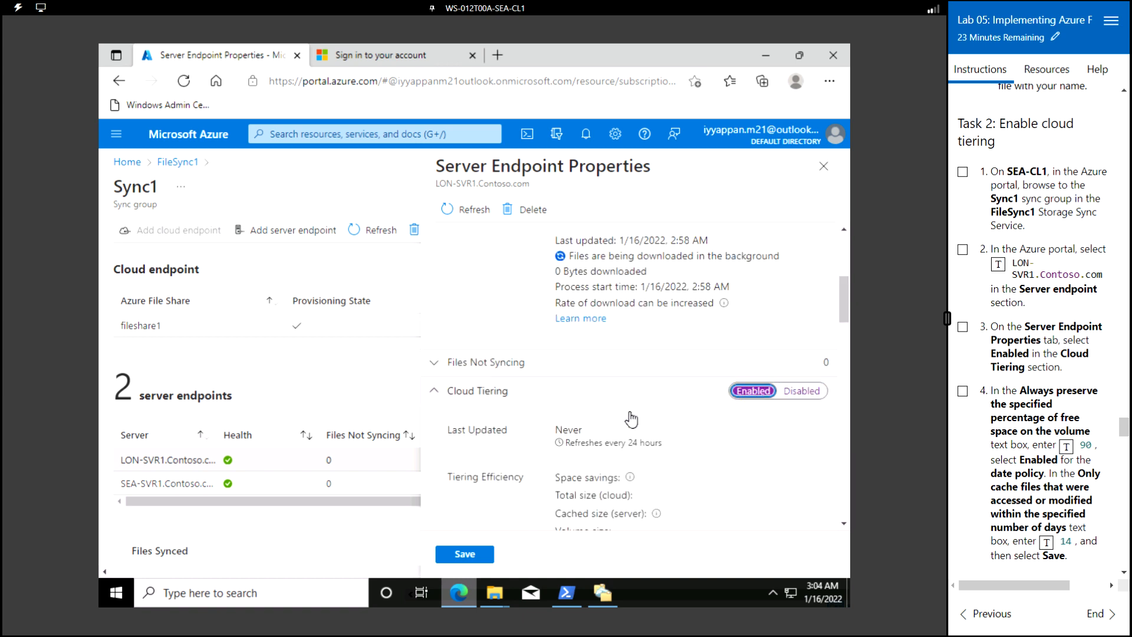
scroll(645, 455, down, 5)
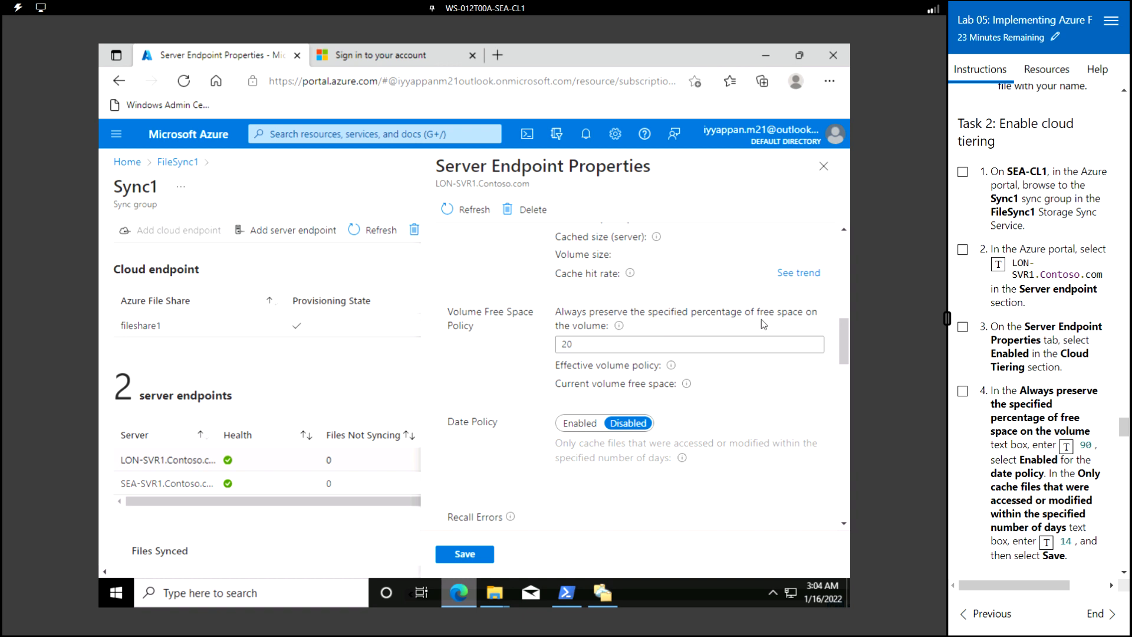
click(578, 343)
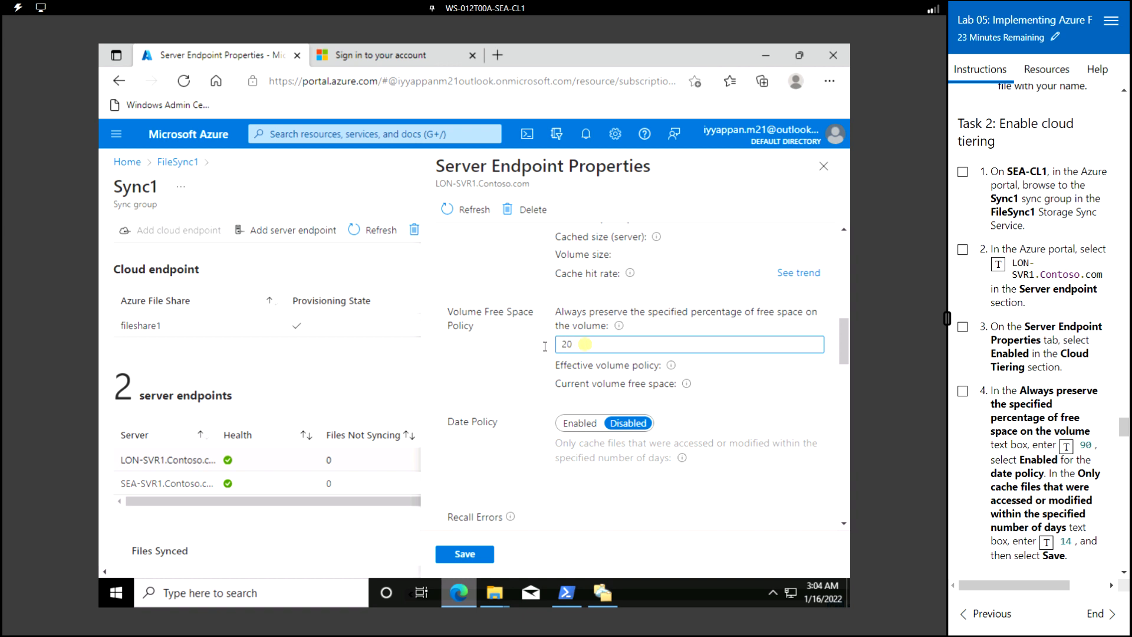
drag(583, 344, 545, 351)
text(90)
- Enable the endpoint's date policy with 14 days for cached files and save the server endpoint properties
click(575, 424)
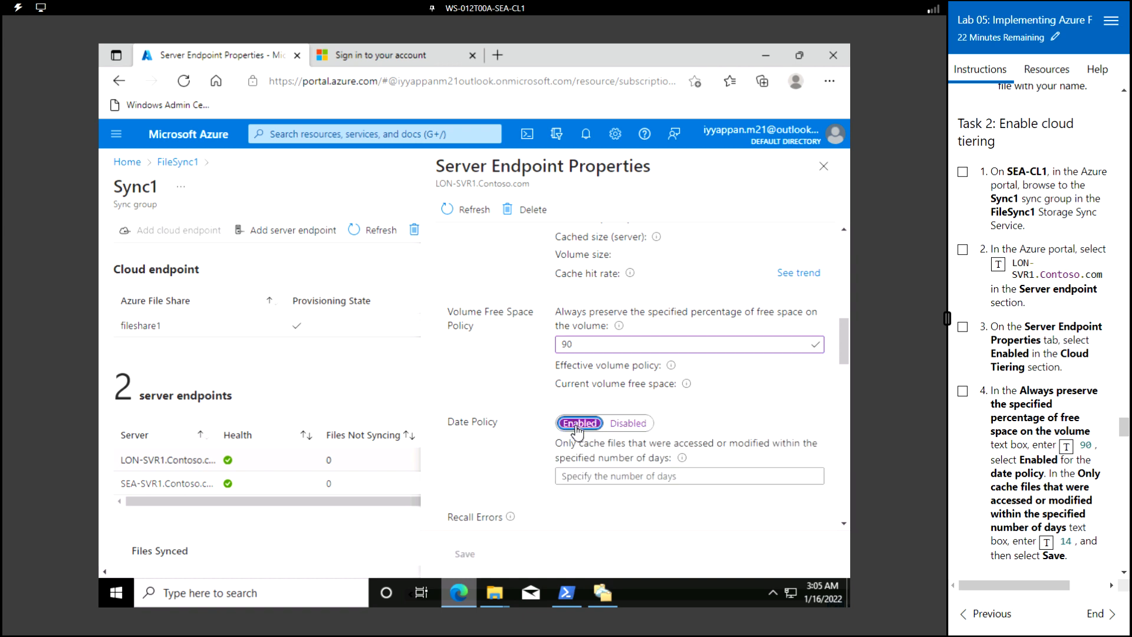
click(598, 475)
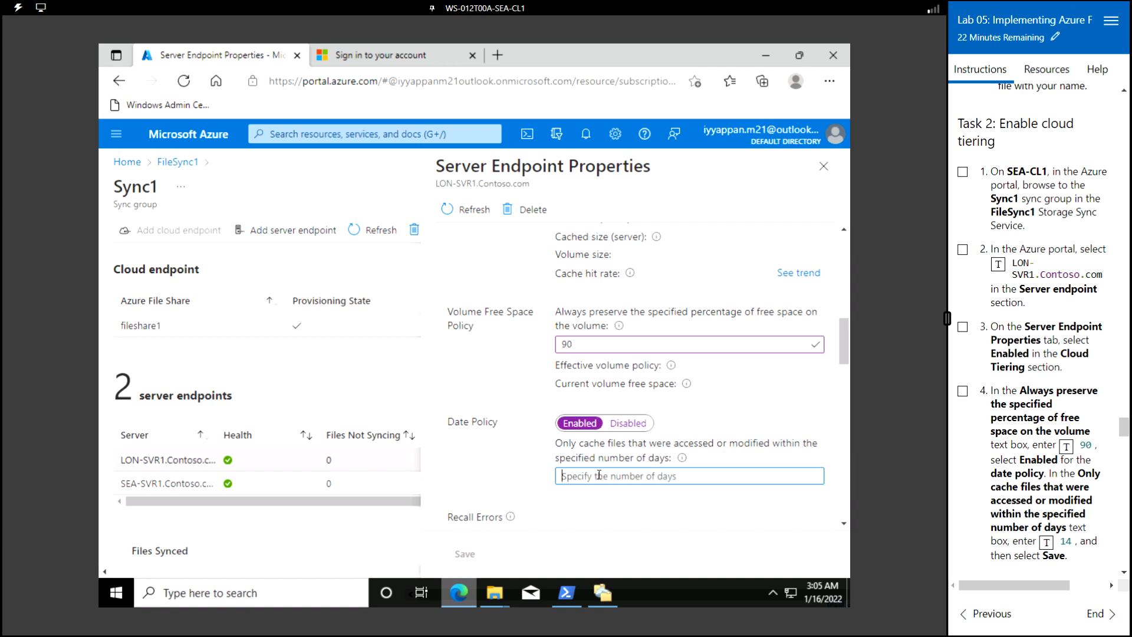
text(14)
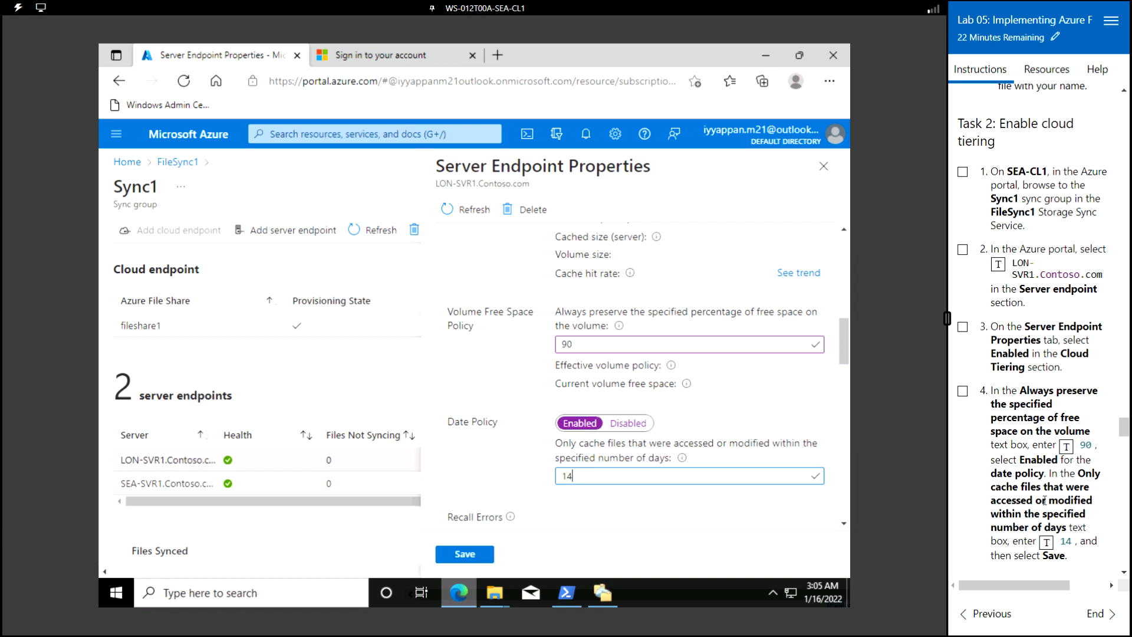
scroll(1045, 500, down, 3)
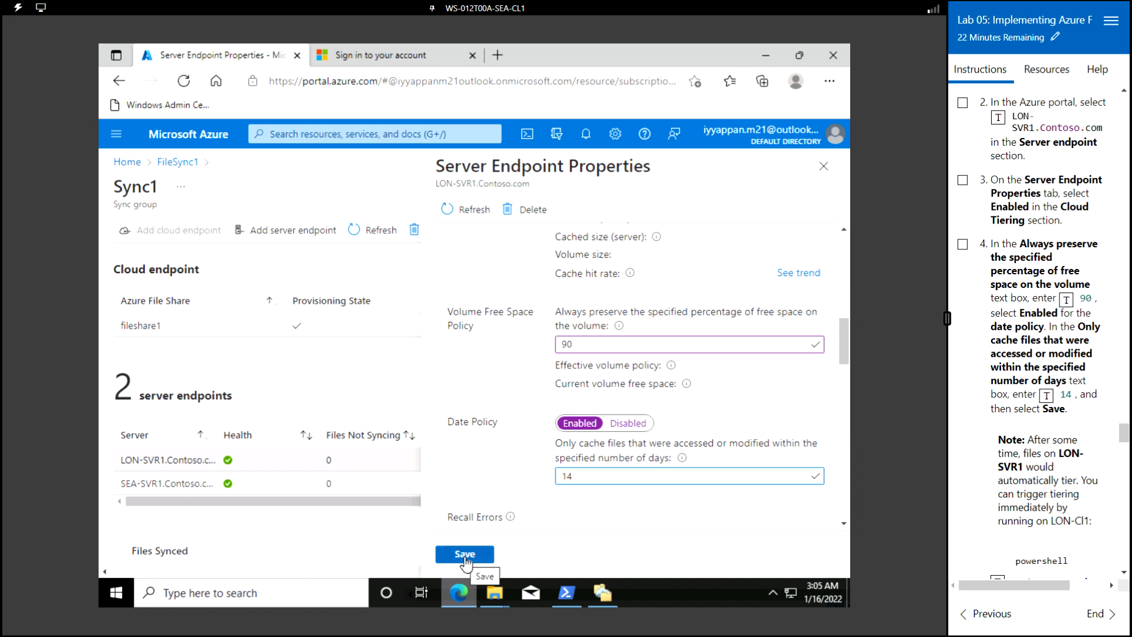
click(465, 557)
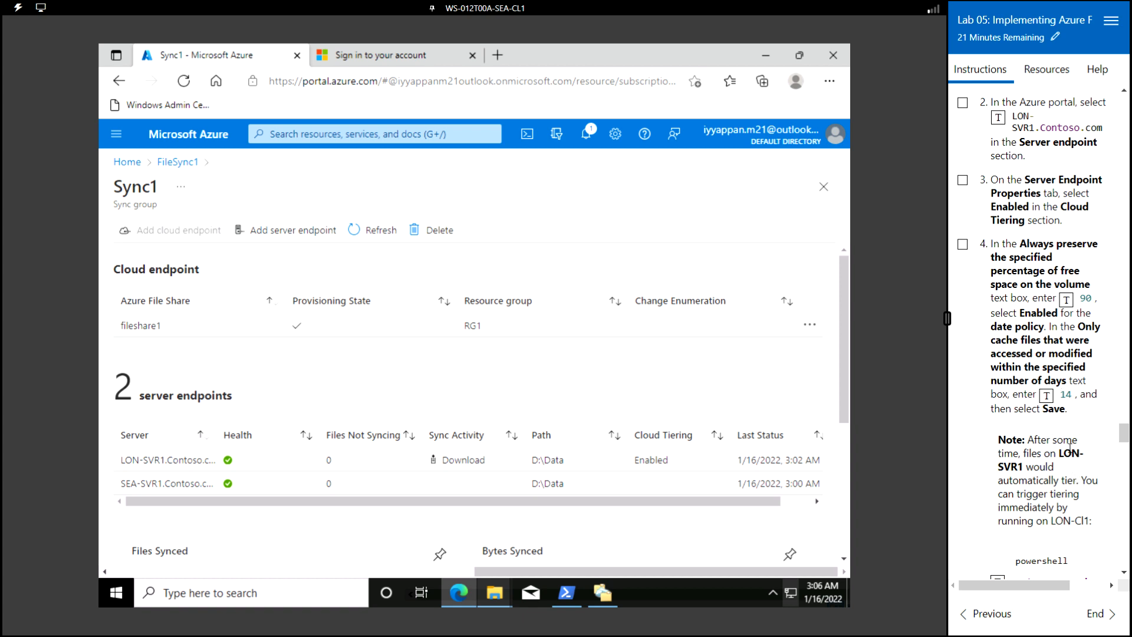
- Switch to PowerShell and run the lab script that enters a lon-svr1 session, imports the StorageSync module, and invokes cloud tiering on D:\data
scroll(1070, 443, down, 3)
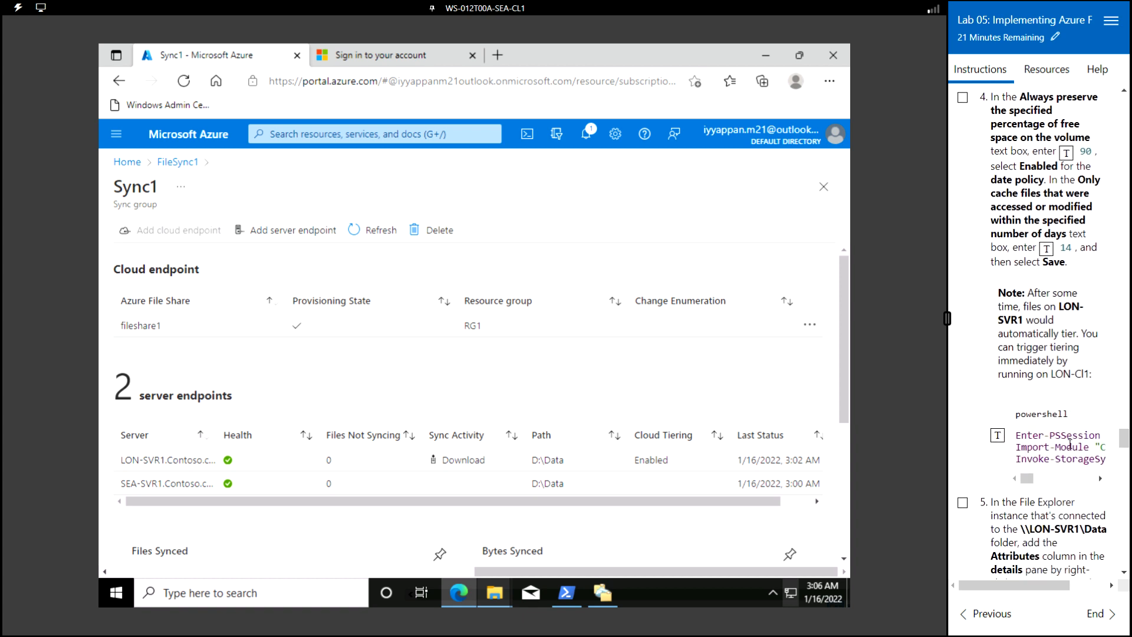
scroll(1070, 443, down, 1)
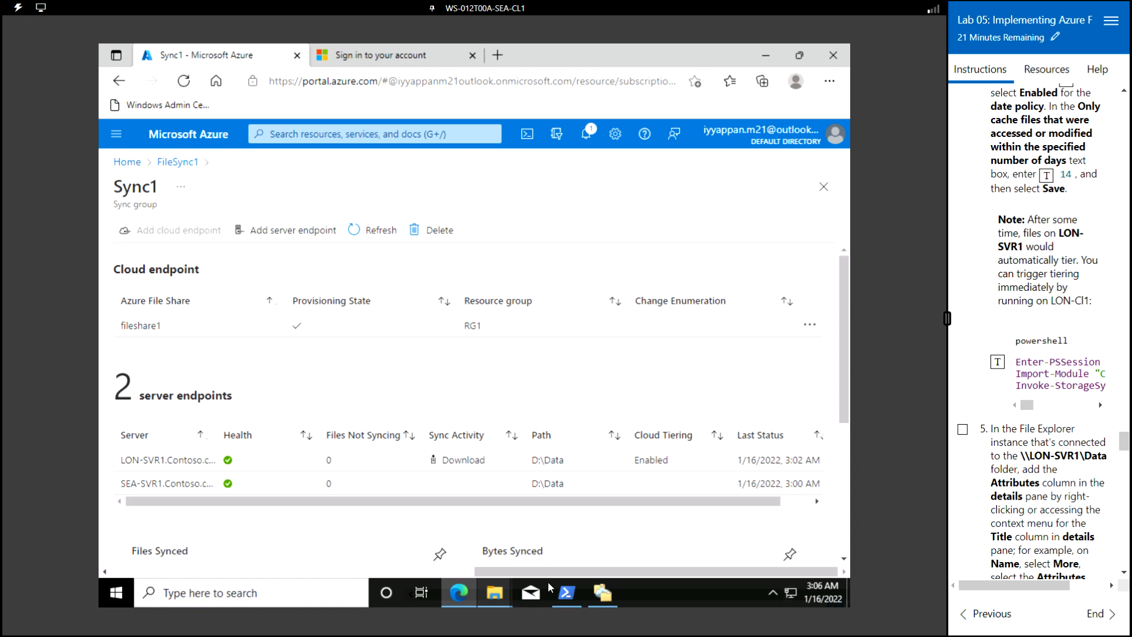
click(567, 592)
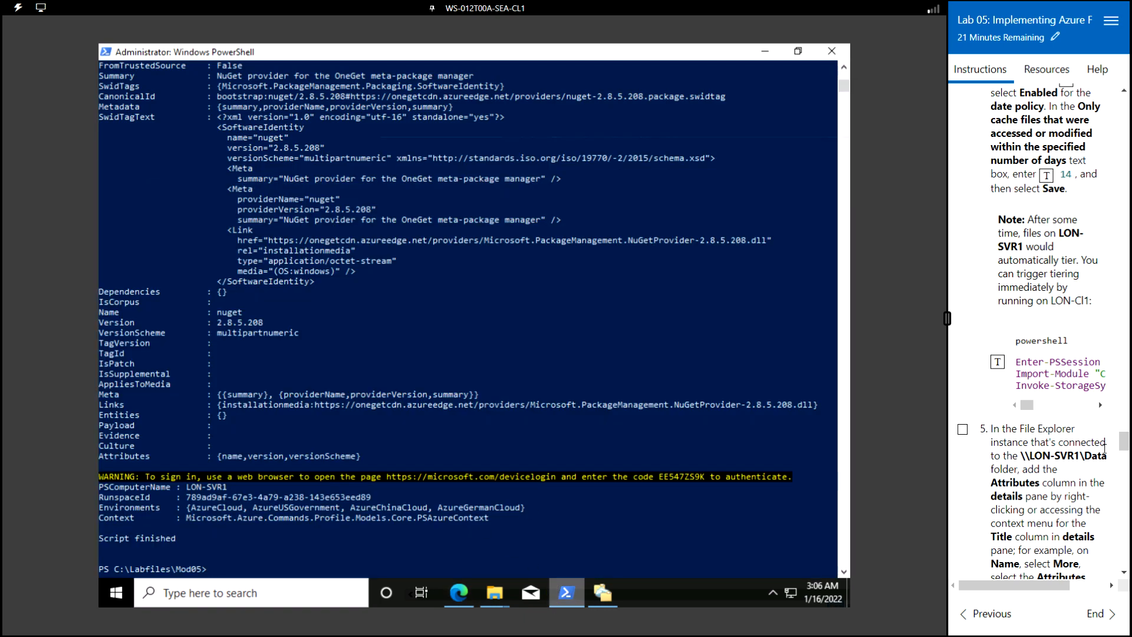
click(998, 361)
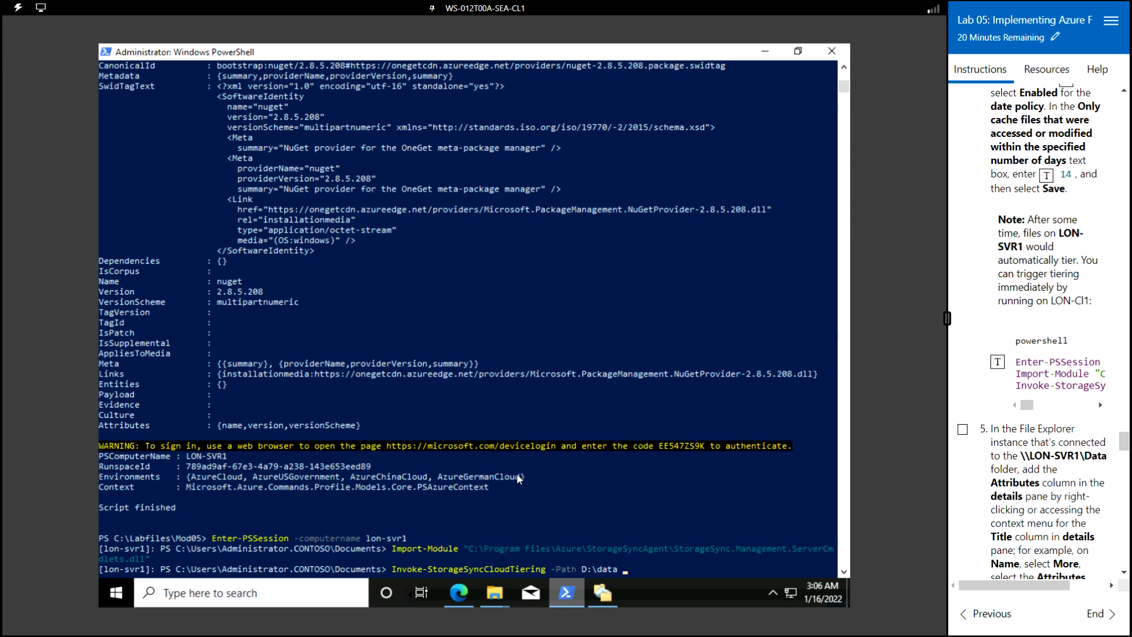
key(Return)
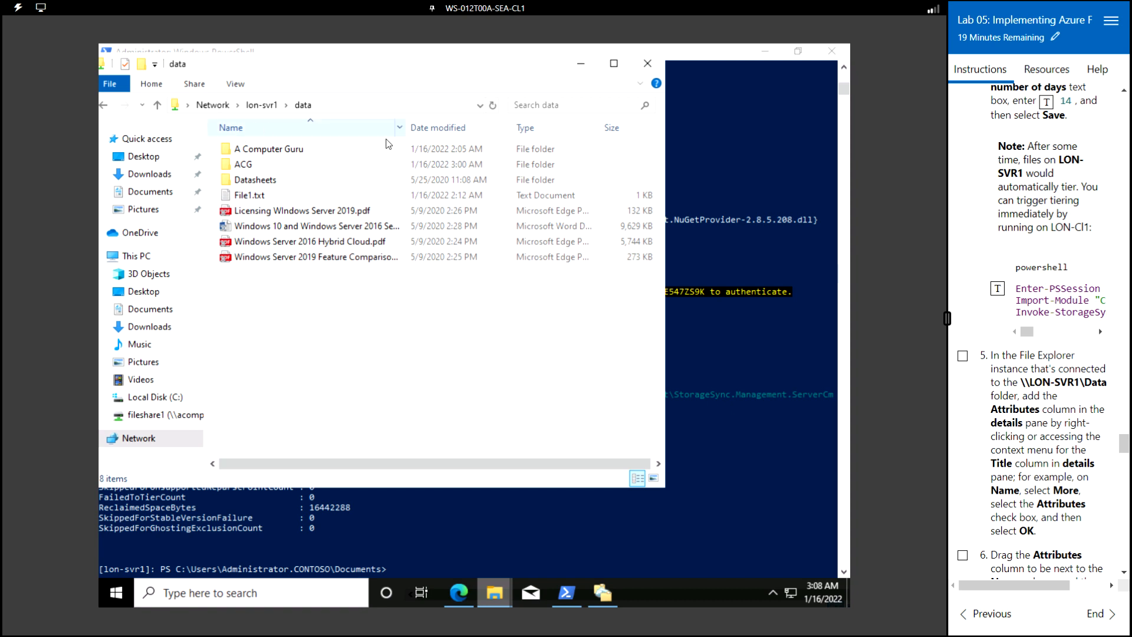
- Switch to the \\lon-svr1\data File Explorer window and add the Attributes column to its details view
click(398, 127)
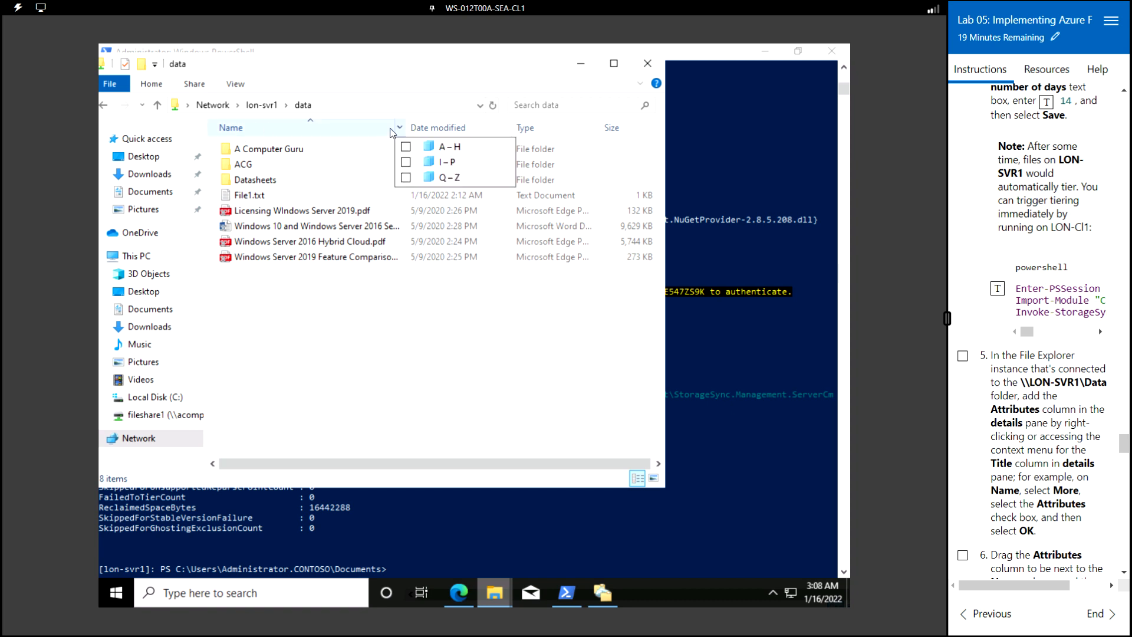
right_click(312, 127)
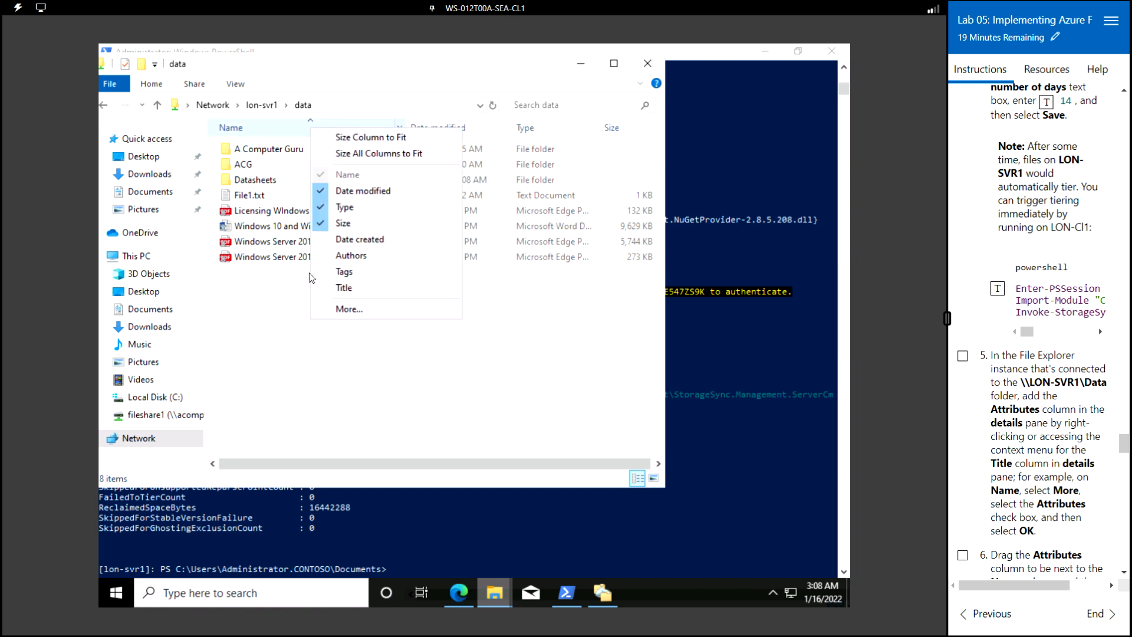
click(345, 309)
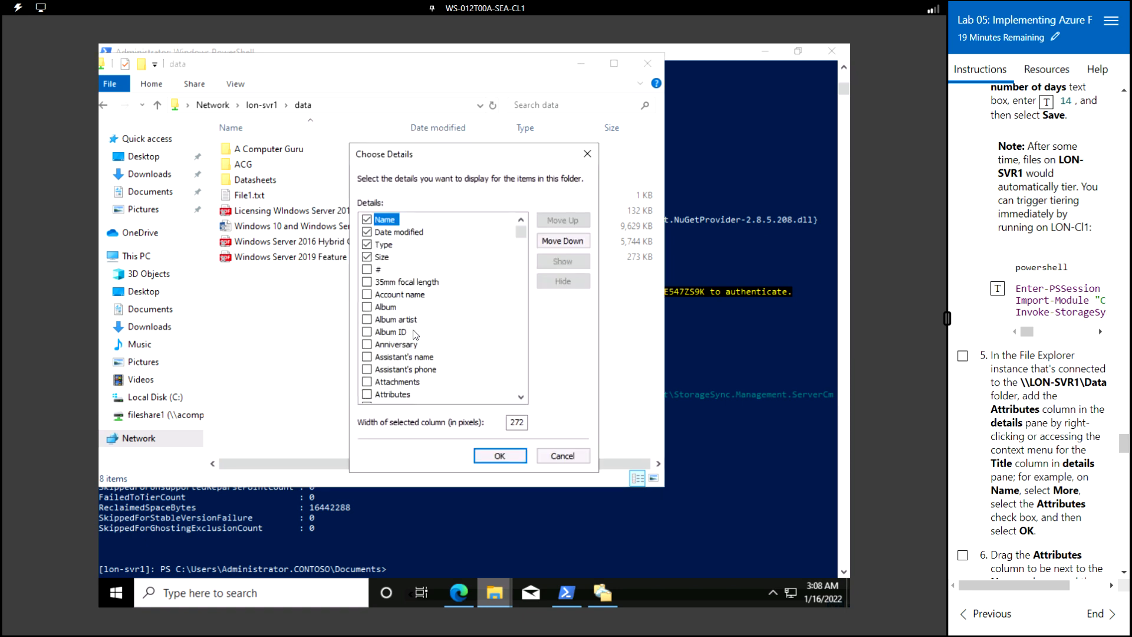
click(366, 395)
click(521, 460)
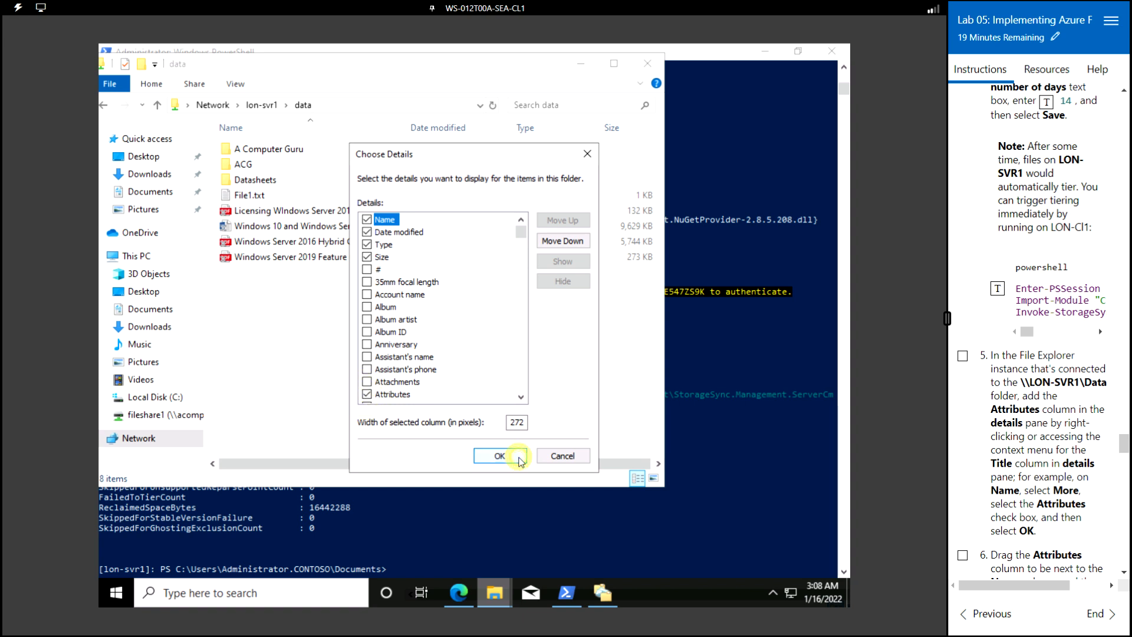
- Reorder the folder's detail columns so that Attributes comes directly after Name
right_click(310, 129)
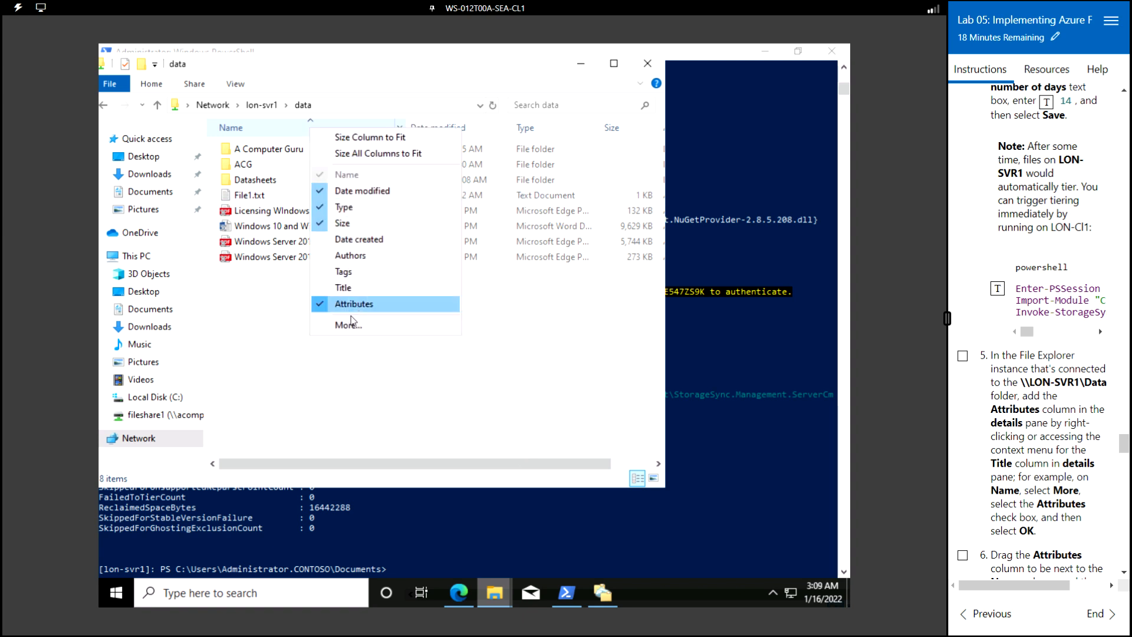
click(351, 323)
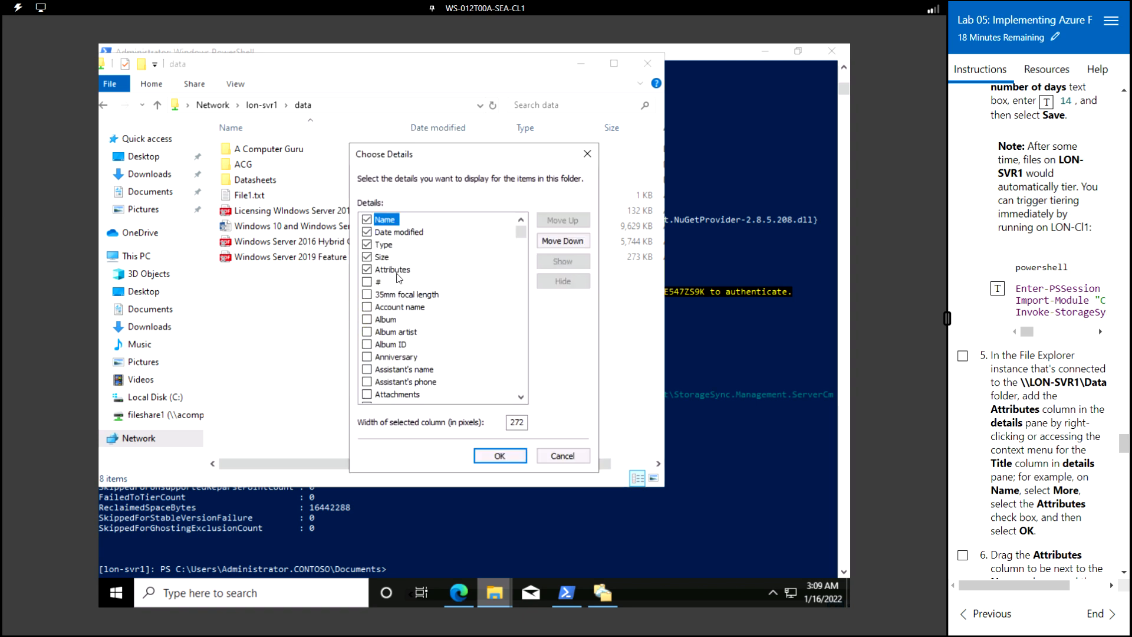
click(394, 270)
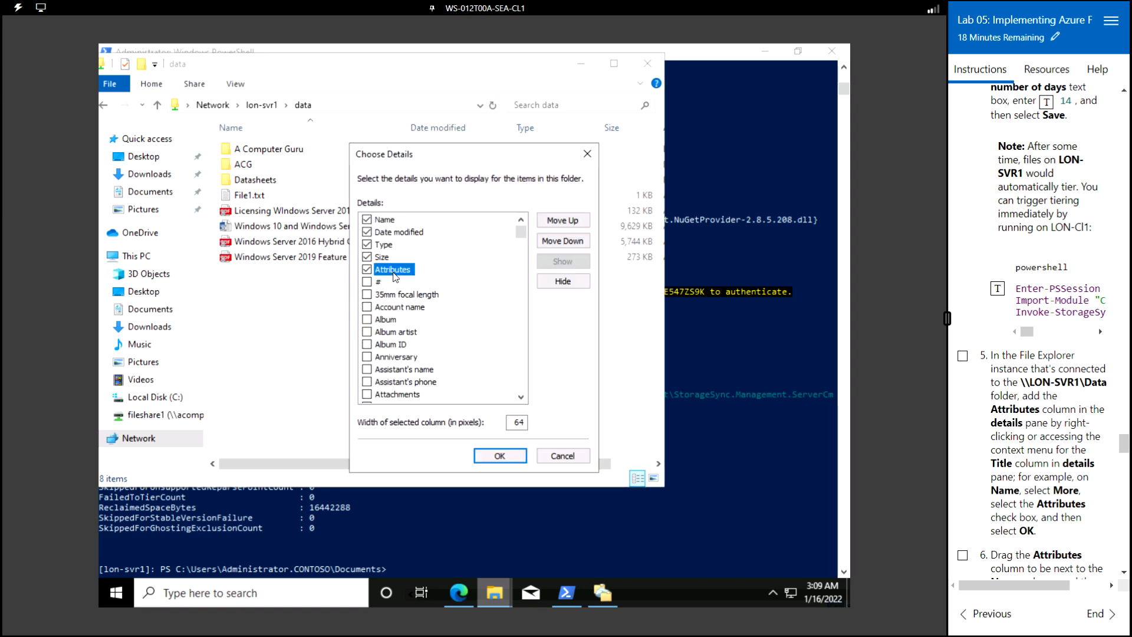
click(572, 221)
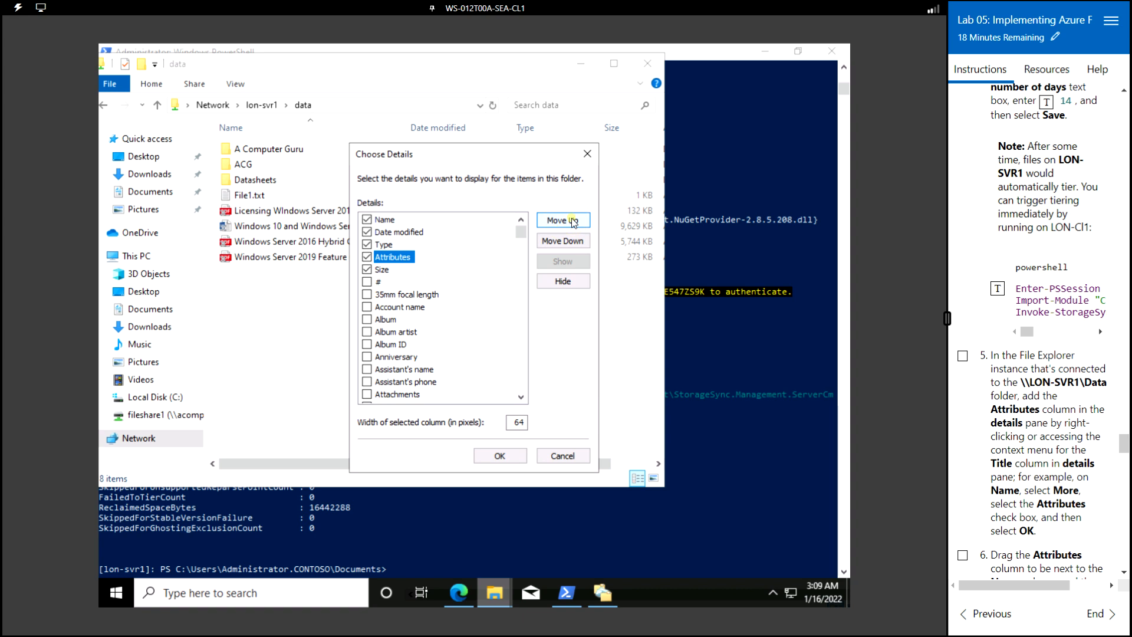
click(572, 221)
click(571, 221)
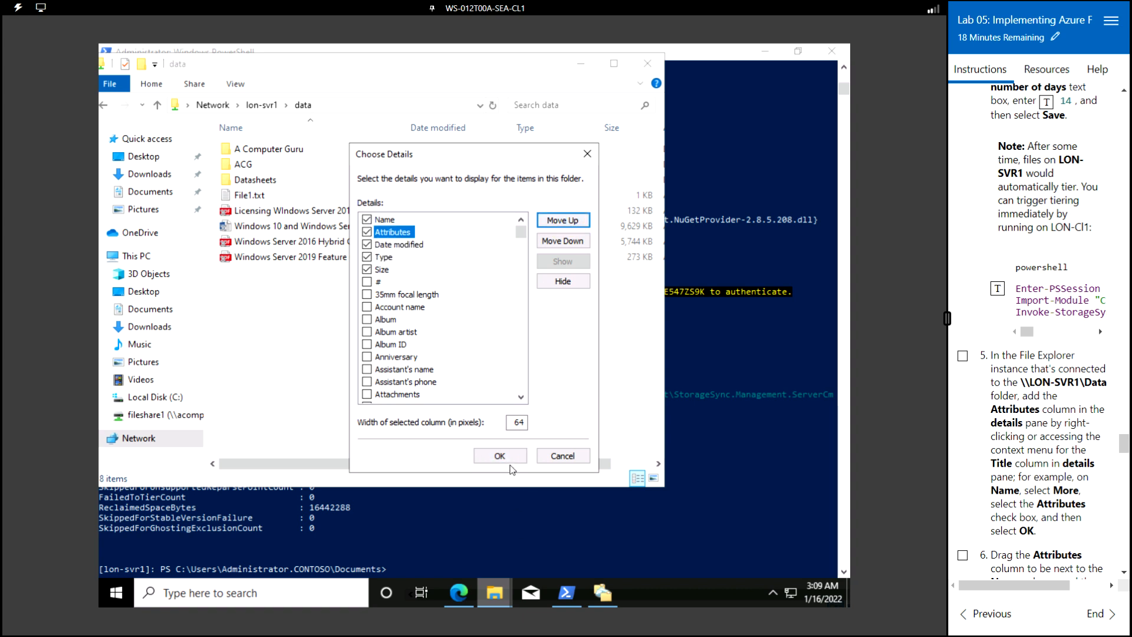
click(502, 455)
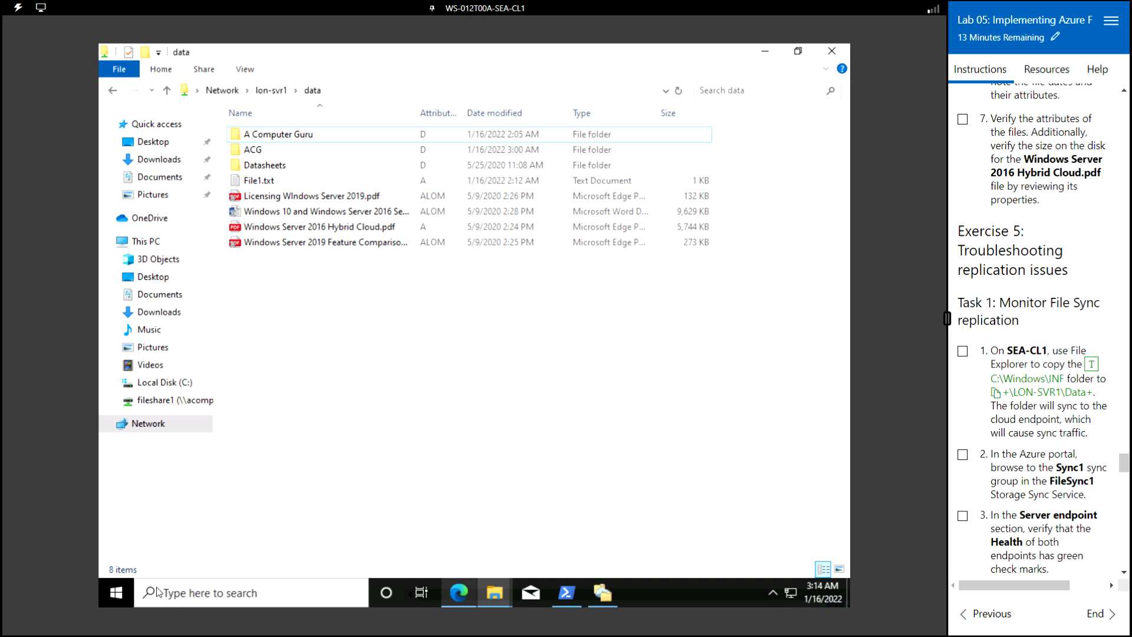
- Find the C:\Windows\INF folder through Windows search, go up to its parent Windows folder, and copy the INF folder
mouse_move(495, 595)
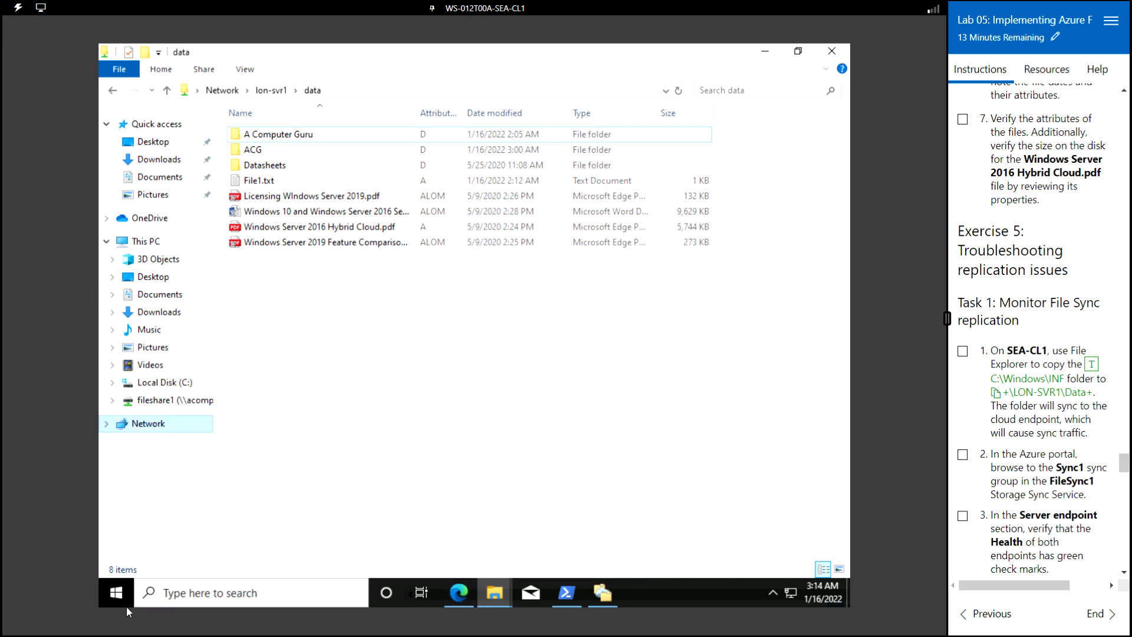
click(115, 596)
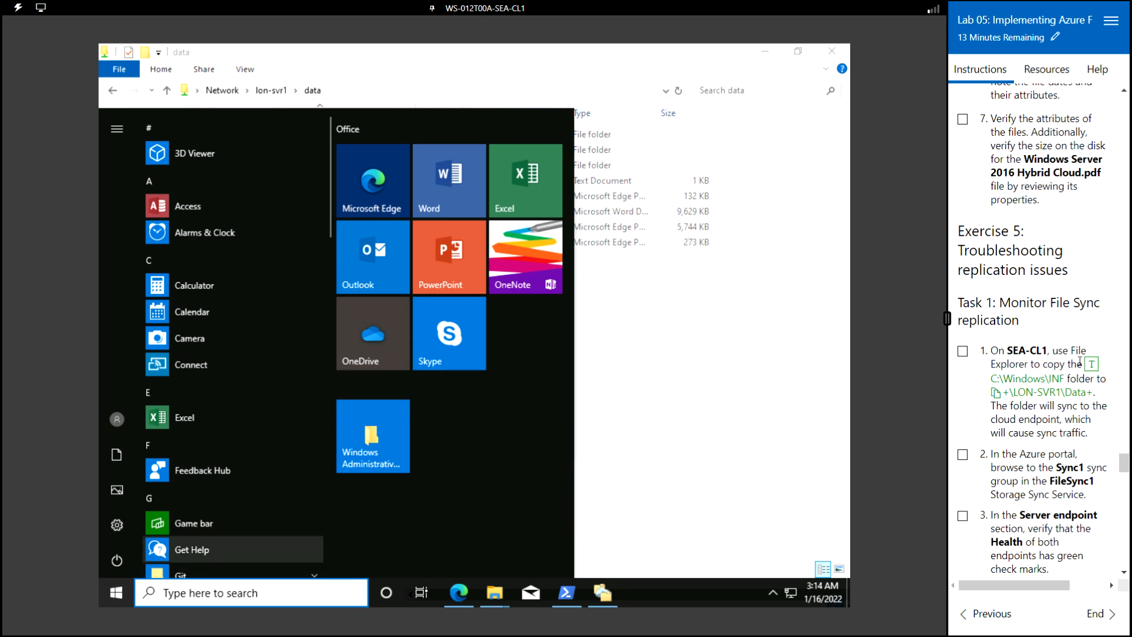
click(1091, 364)
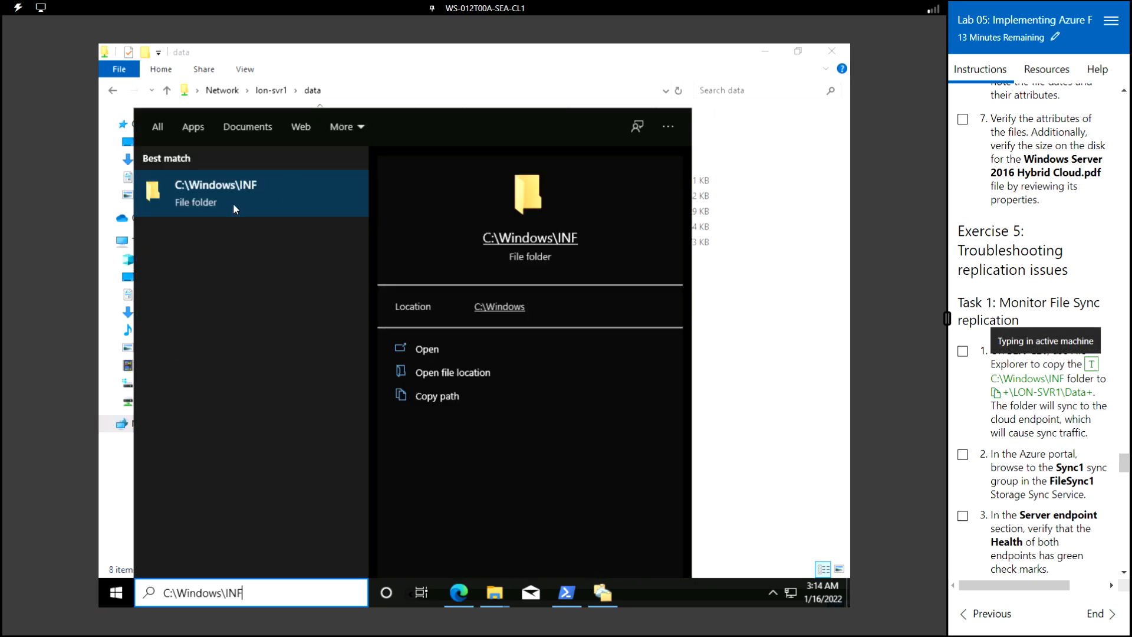
click(234, 207)
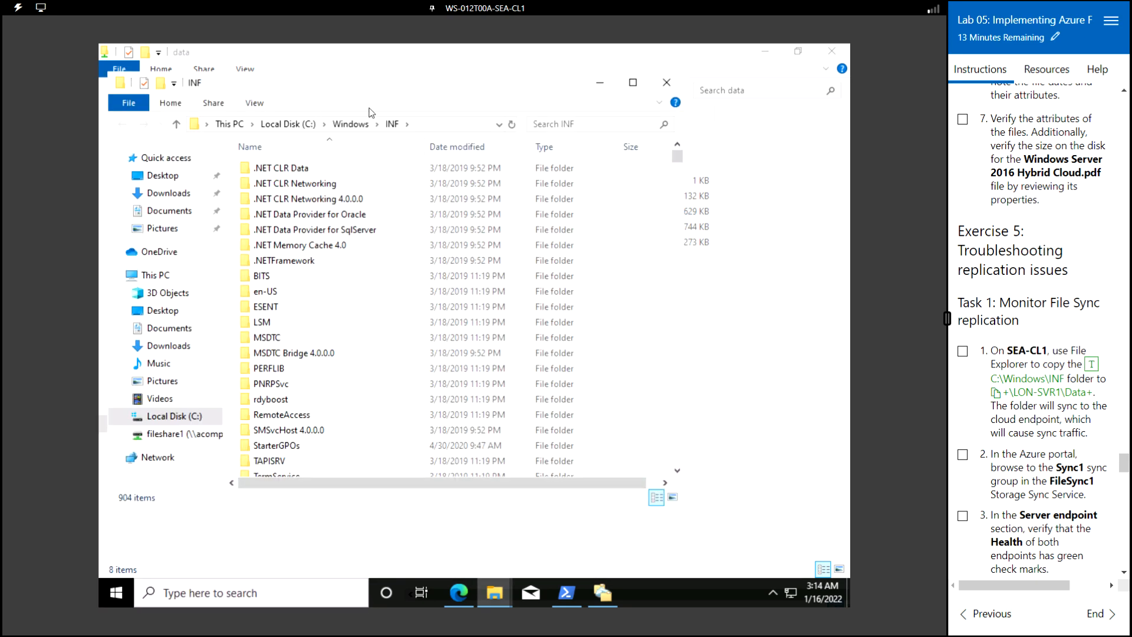
click(352, 124)
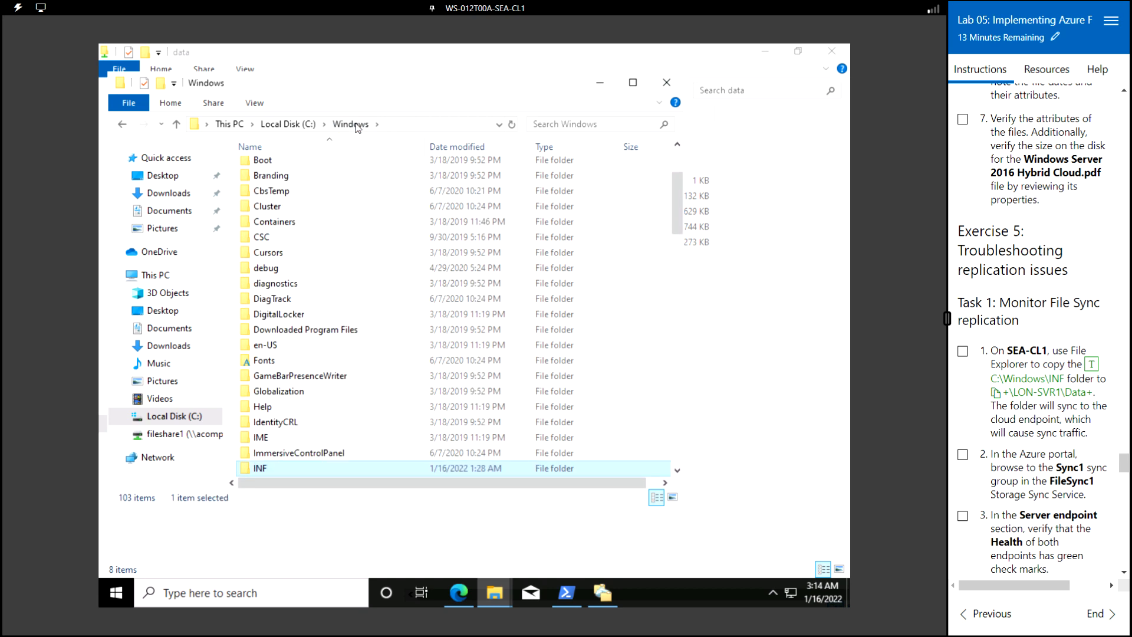
right_click(280, 471)
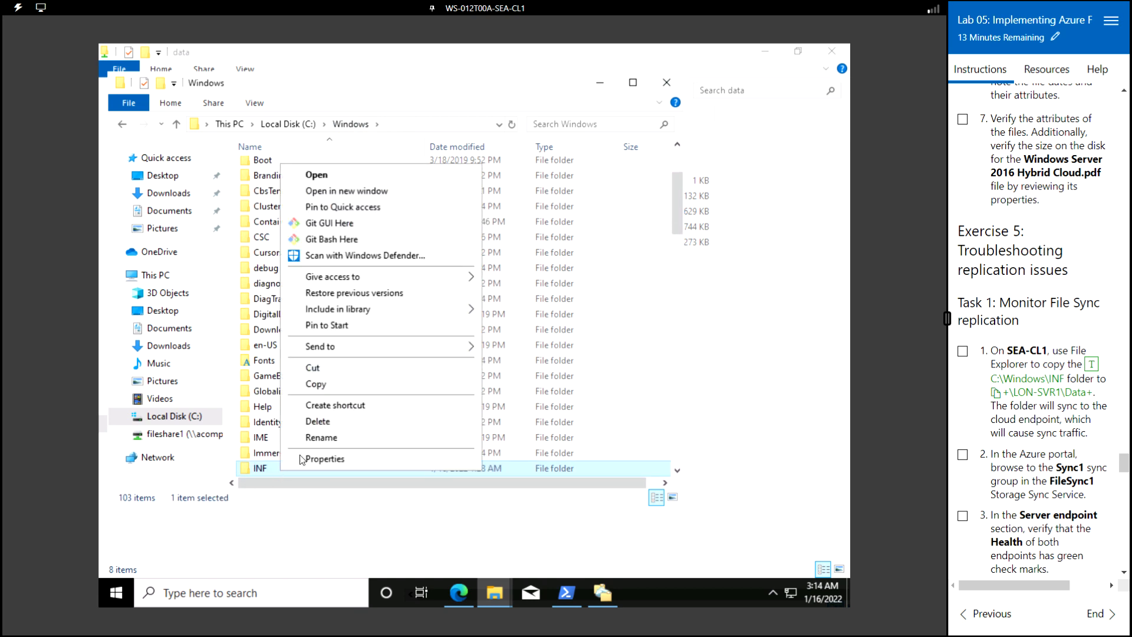
click(337, 384)
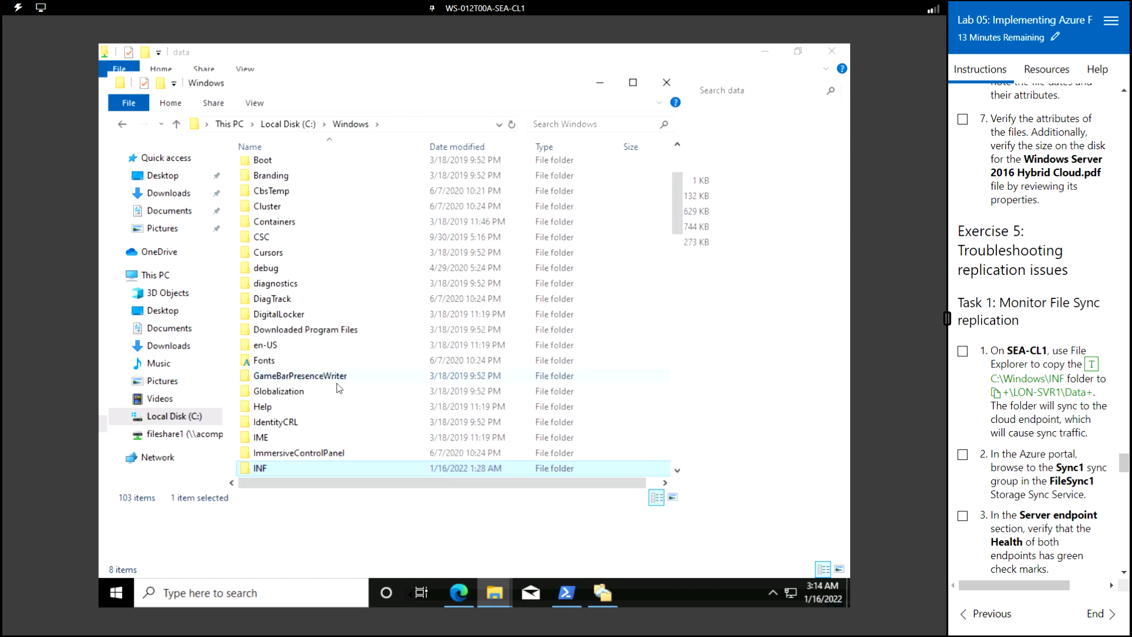
- Switch to the \\lon-svr1\data File Explorer window and paste the copied INF folder there
click(493, 594)
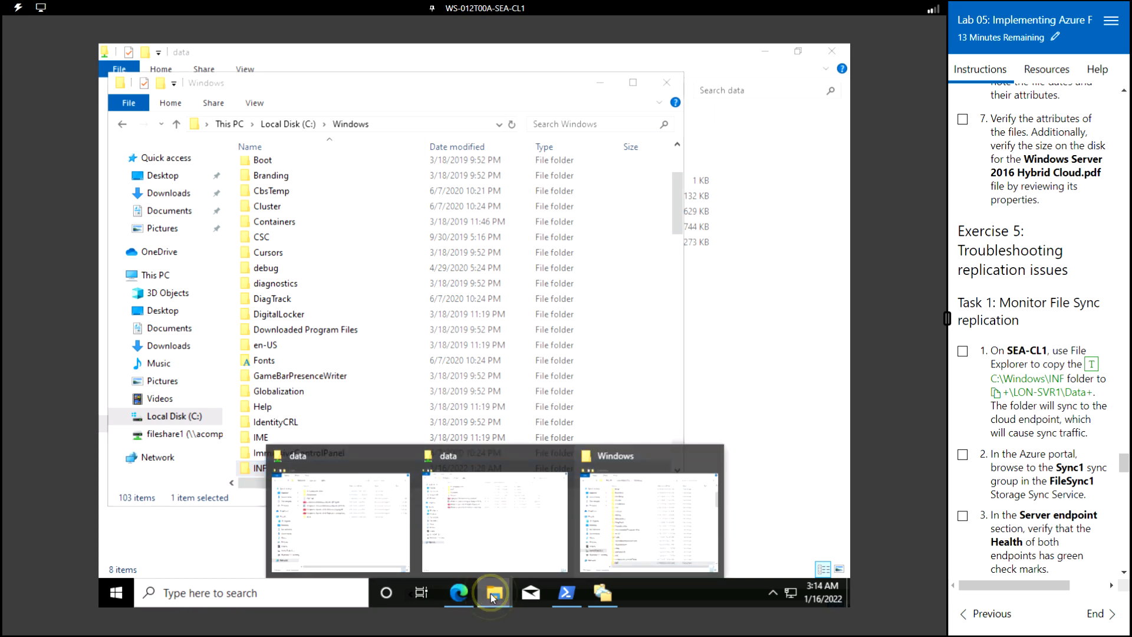
click(378, 545)
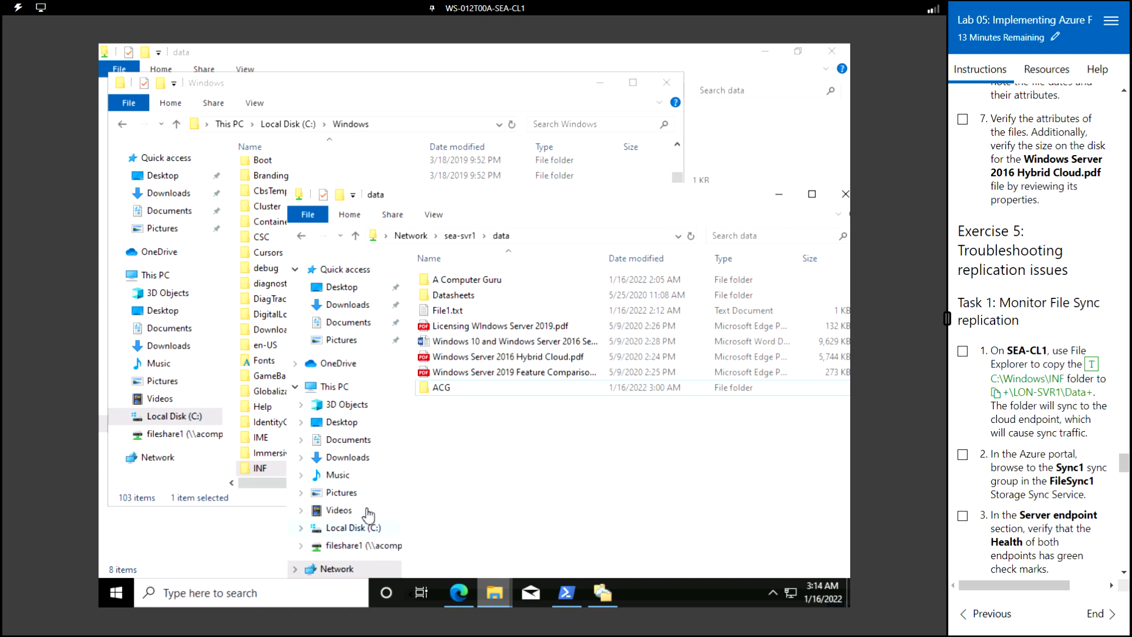
click(495, 597)
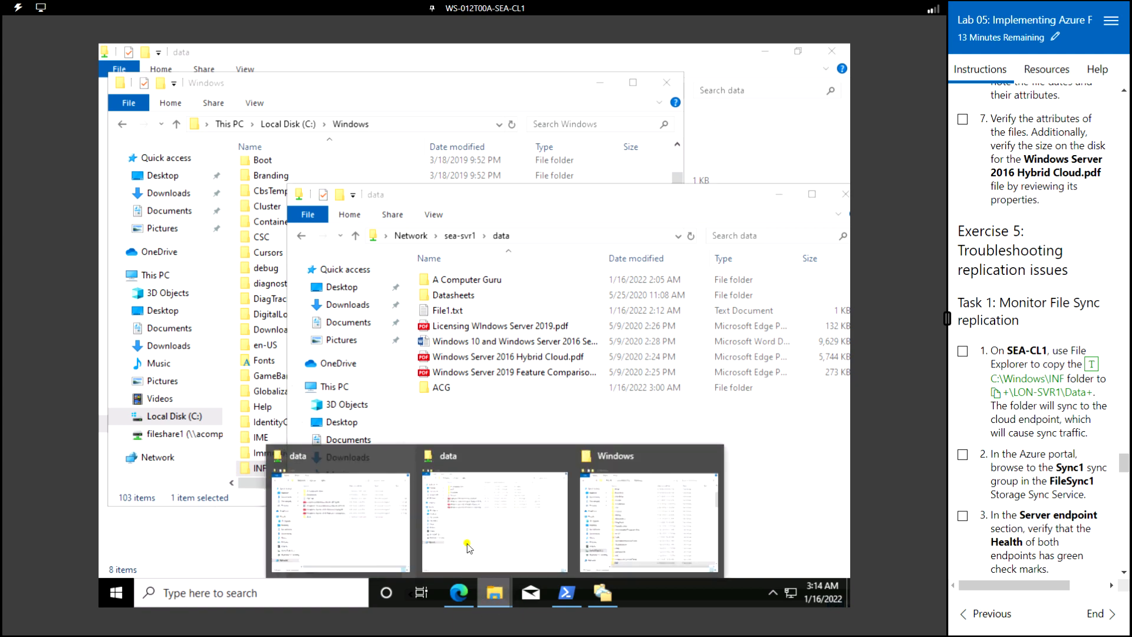
click(467, 542)
right_click(331, 380)
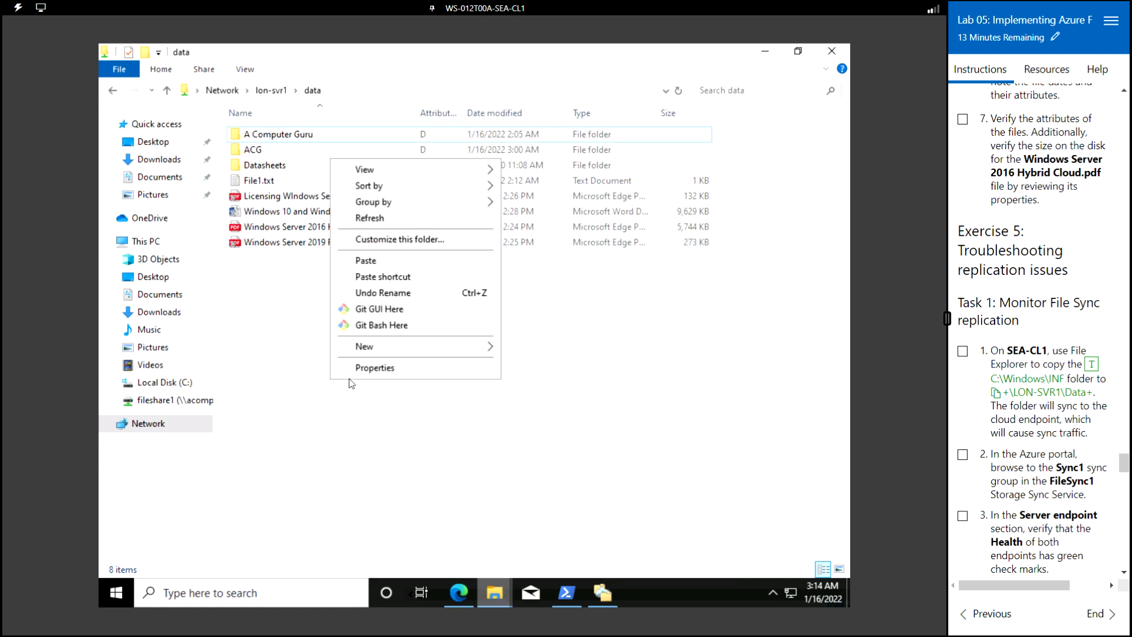
click(374, 262)
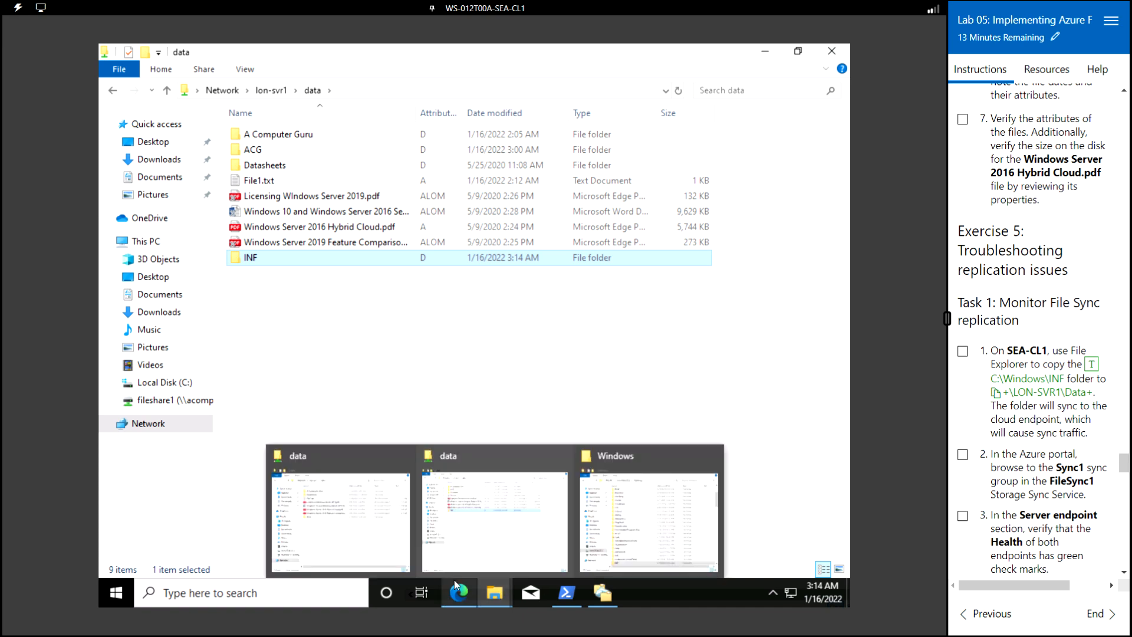
- Switch to the Azure portal in Edge, reopen the Sync1 sync group from FileSync1, and check the health of both server endpoints
mouse_move(457, 585)
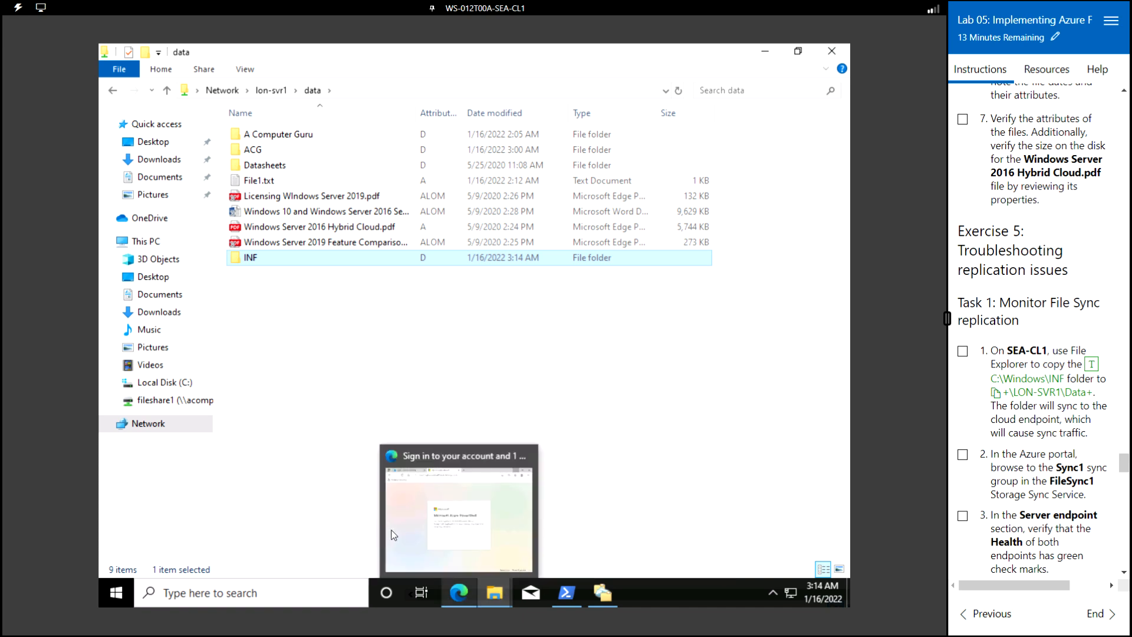
click(438, 538)
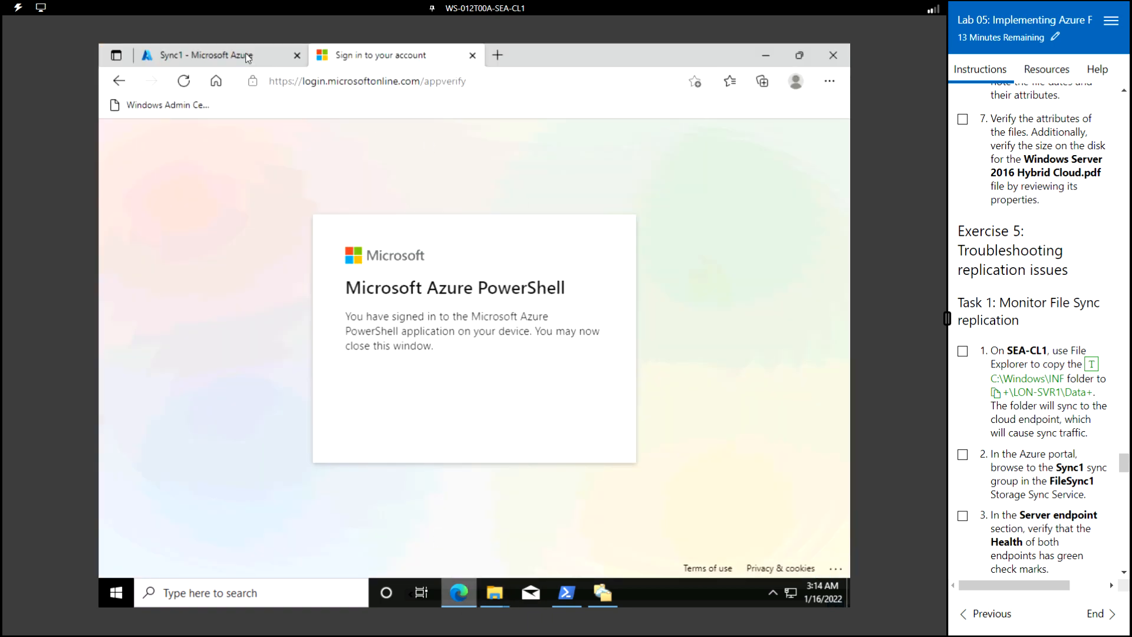
click(247, 57)
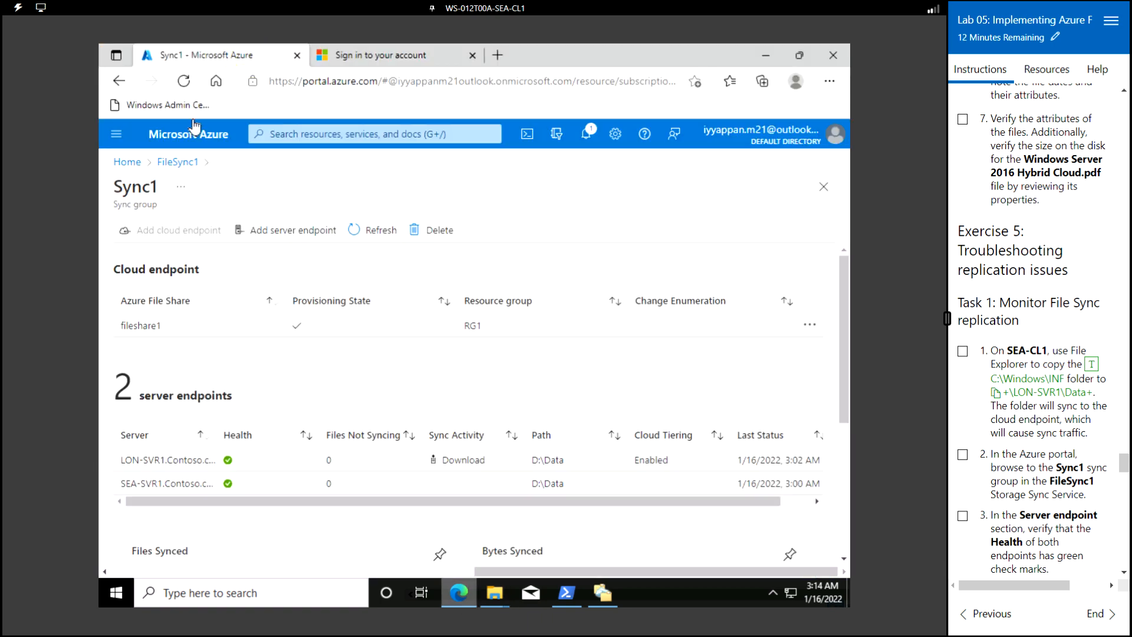
click(176, 162)
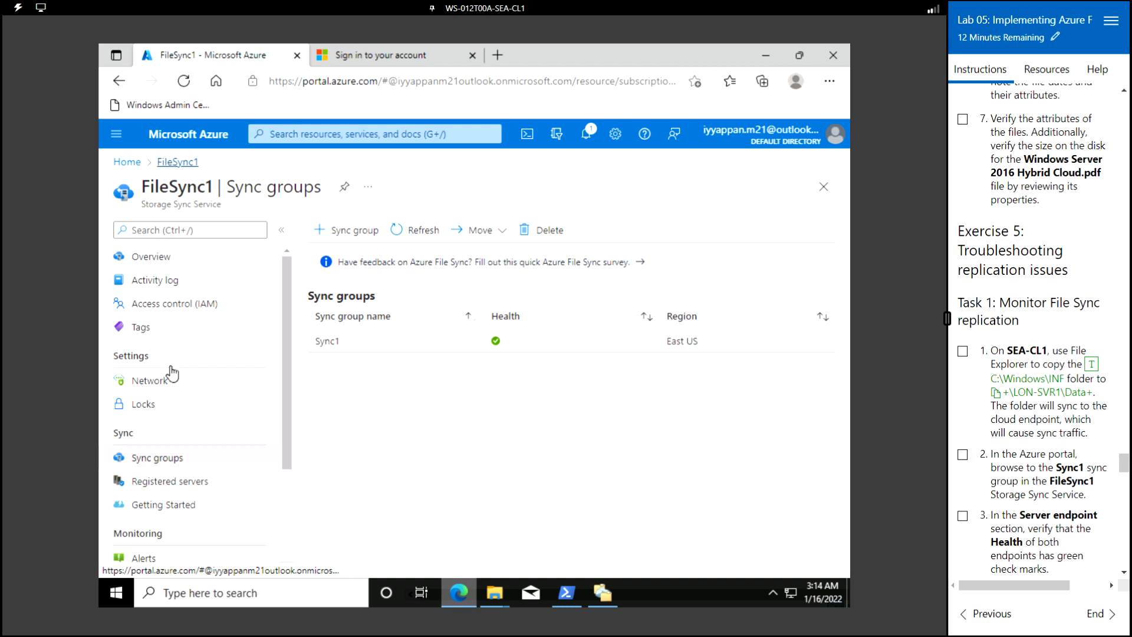
click(157, 458)
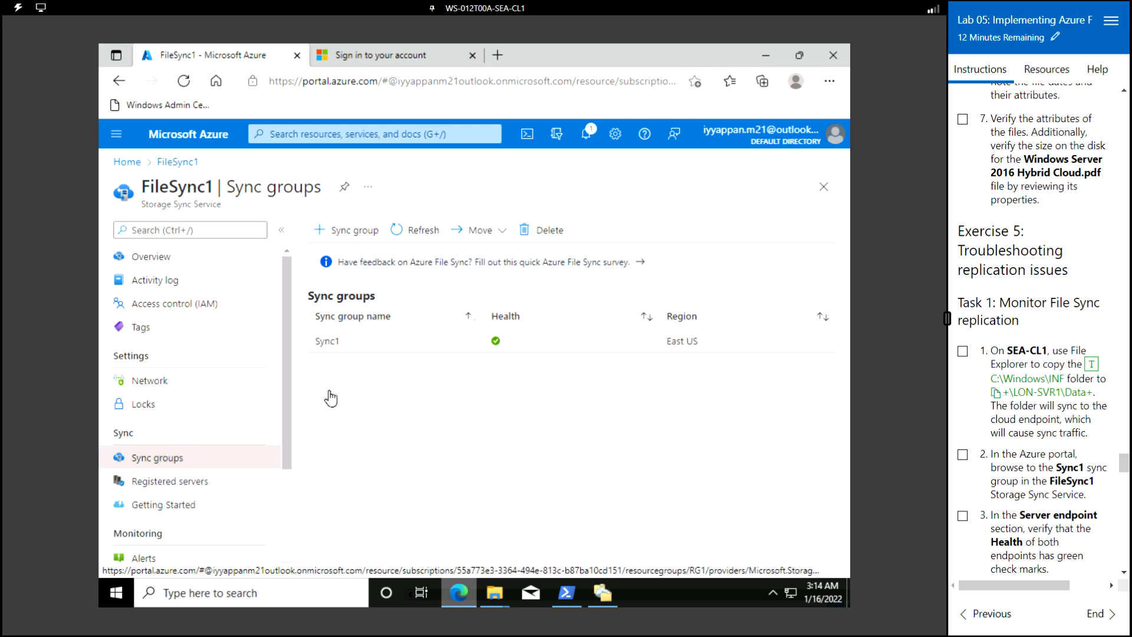
click(421, 342)
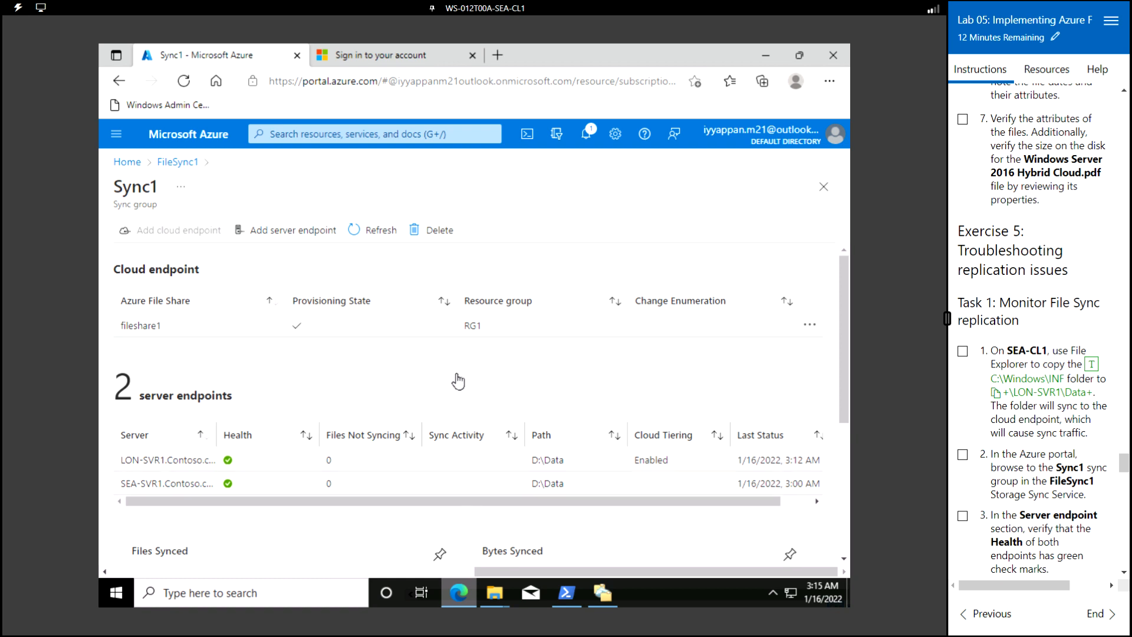
drag(843, 329, 840, 494)
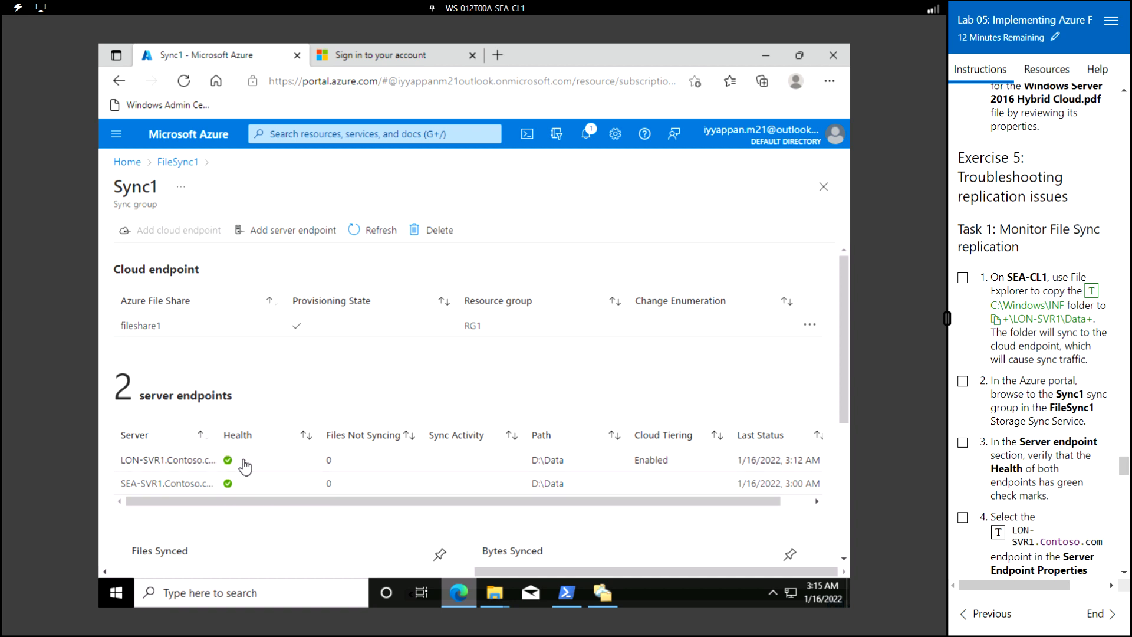
- Open the LON-SVR1.Contoso.com server endpoint properties, review the Sync Activity section, and close the pane
scroll(1011, 386, down, 3)
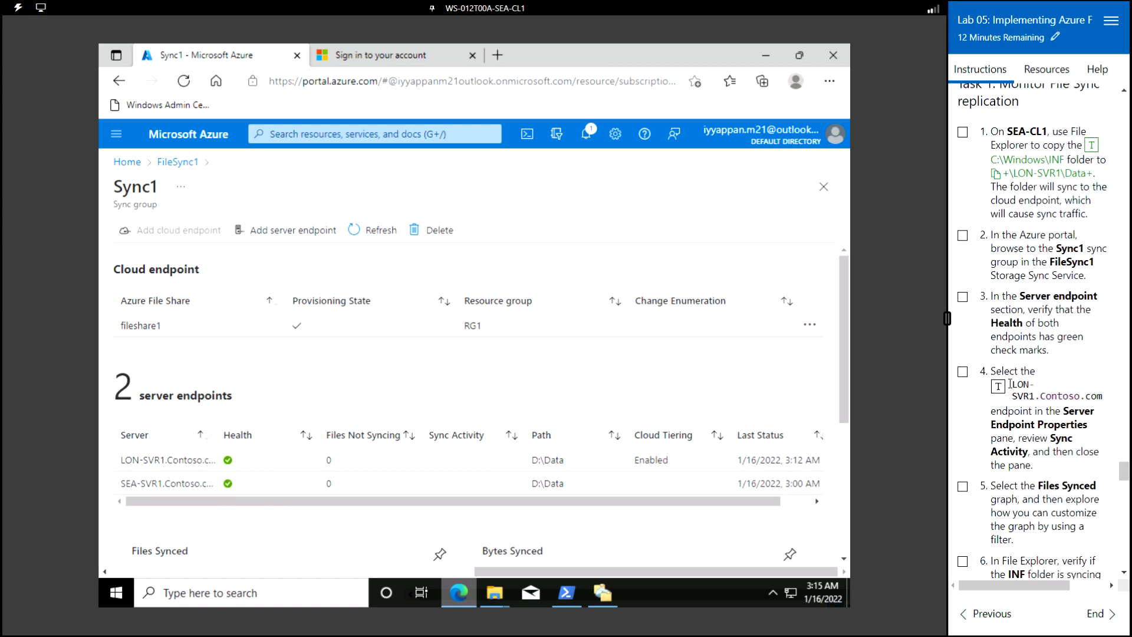
scroll(1023, 439, down, 2)
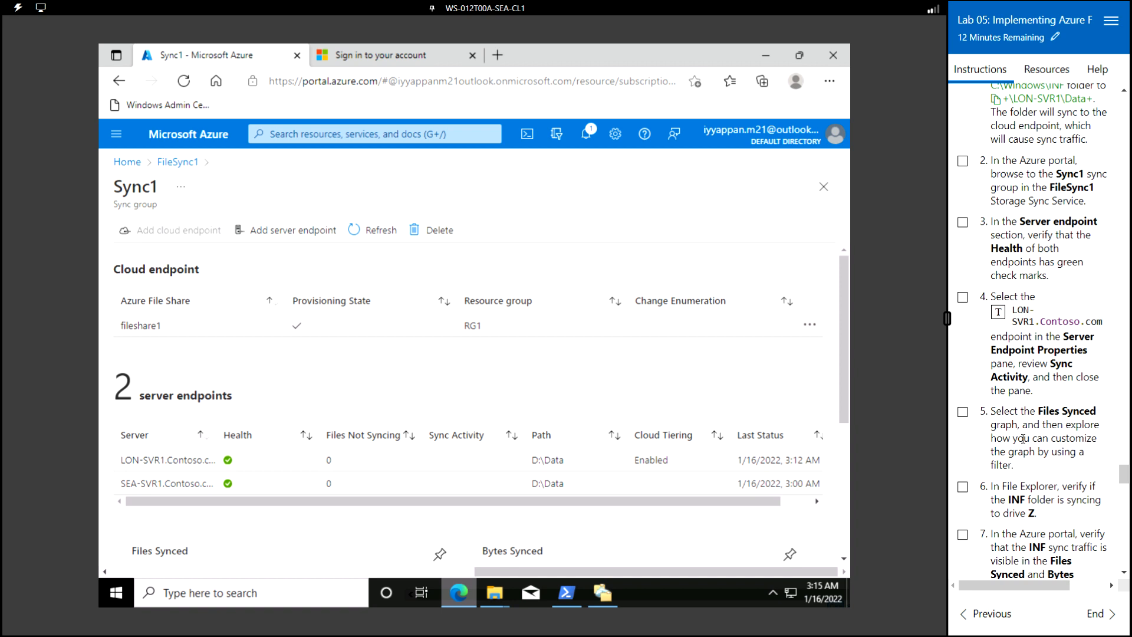
click(184, 468)
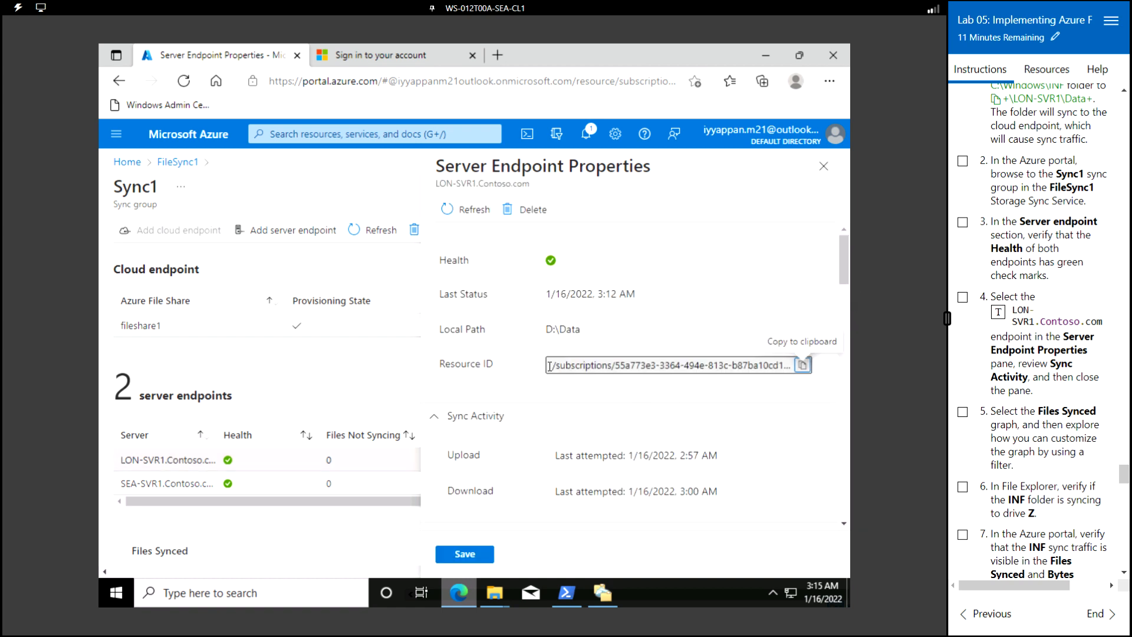
scroll(521, 369, down, 5)
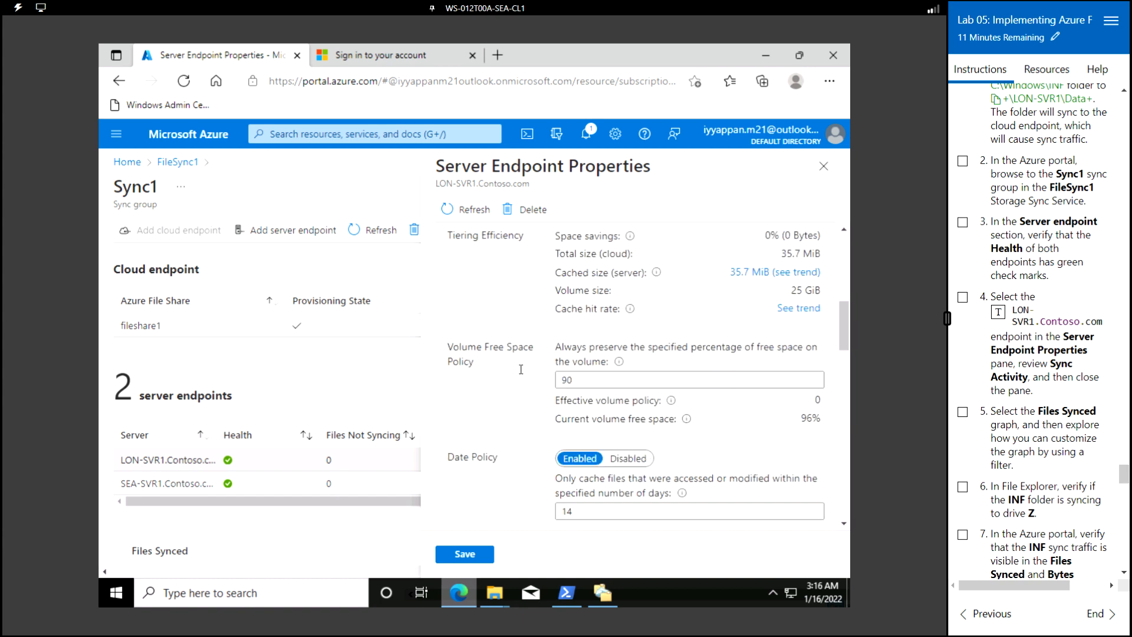
click(844, 231)
click(844, 231)
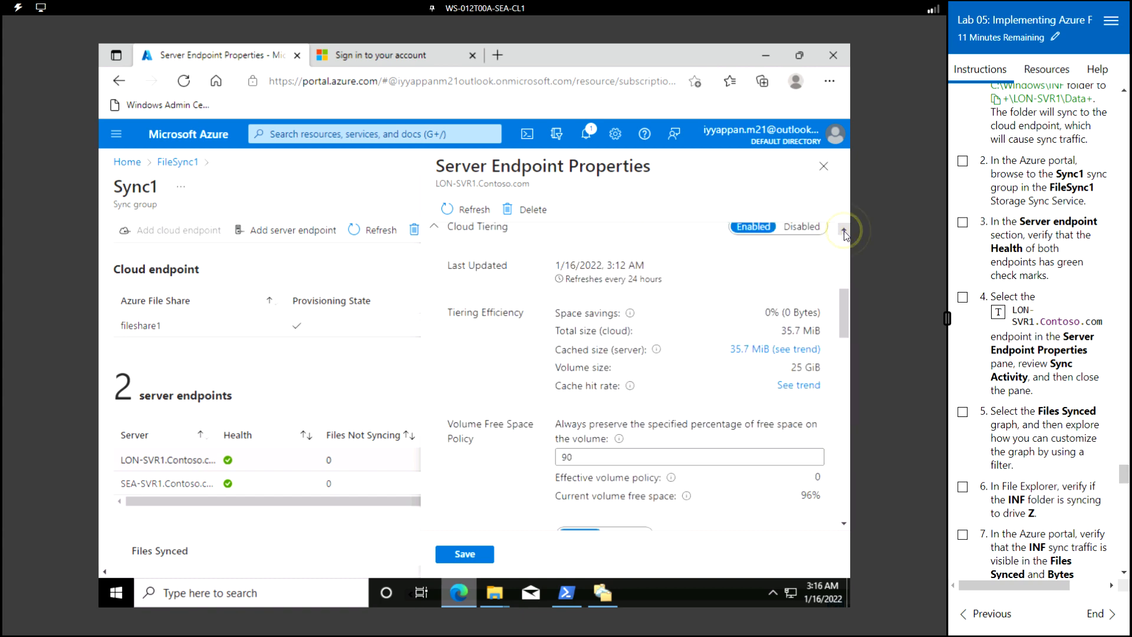
click(844, 231)
click(845, 231)
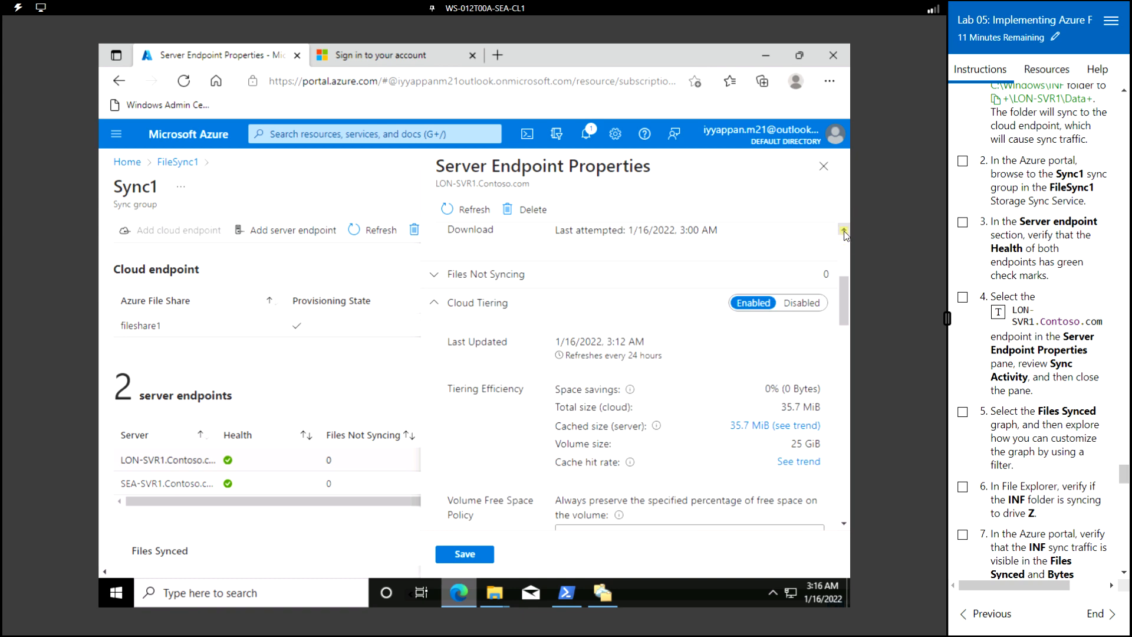
click(844, 232)
click(844, 231)
click(844, 231)
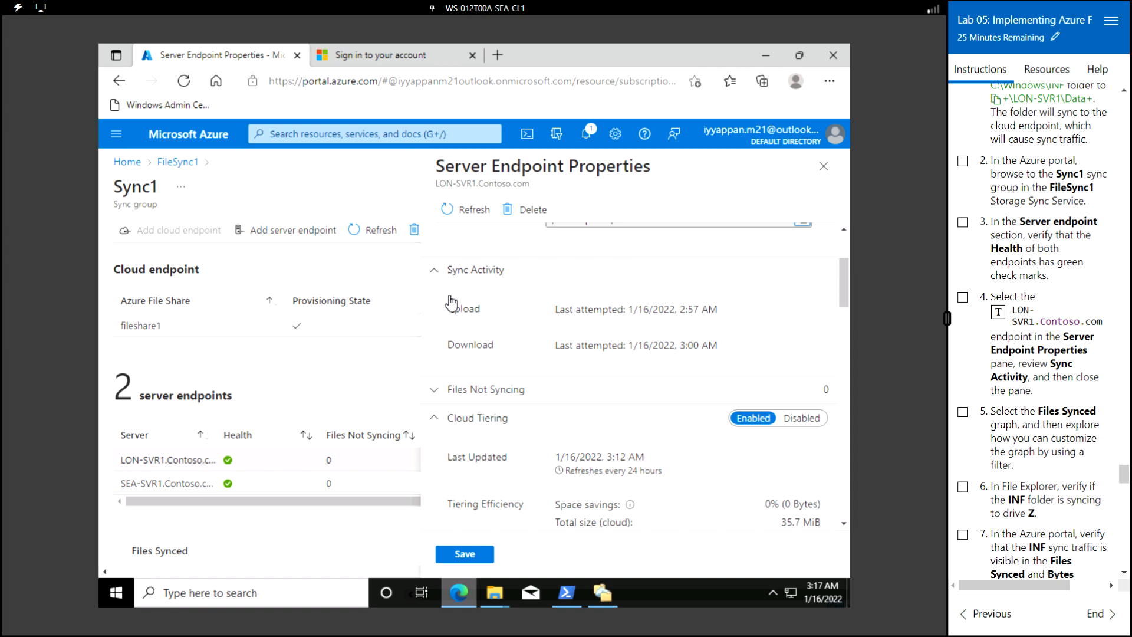
click(824, 166)
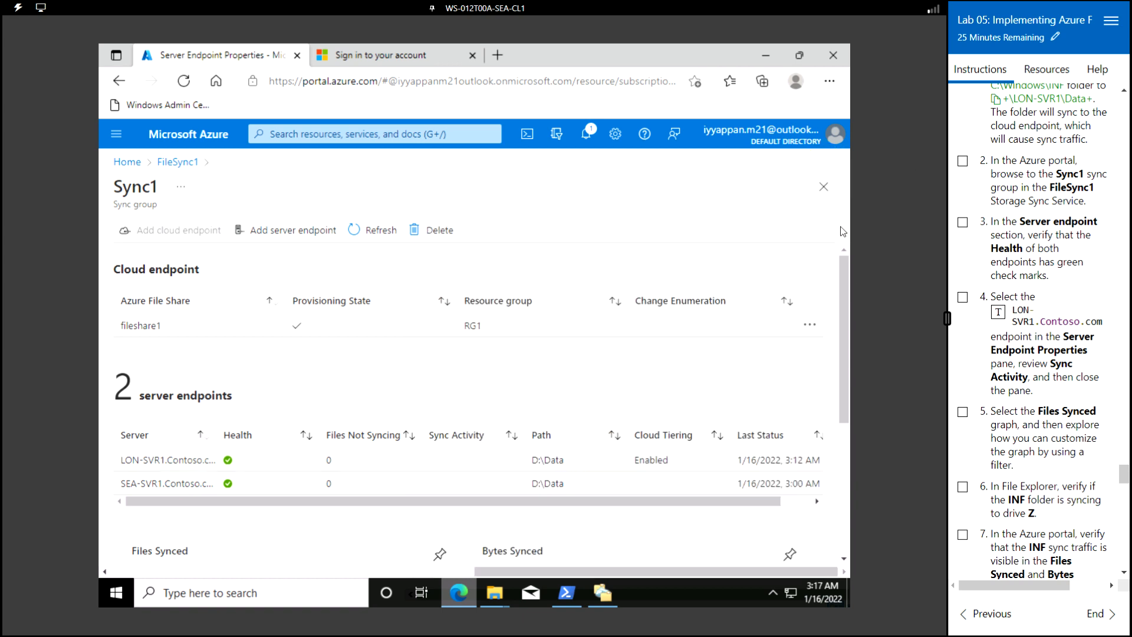
- Examine the Files Synced and Bytes Synced graphs of the Sync1 sync group
drag(845, 298, 838, 365)
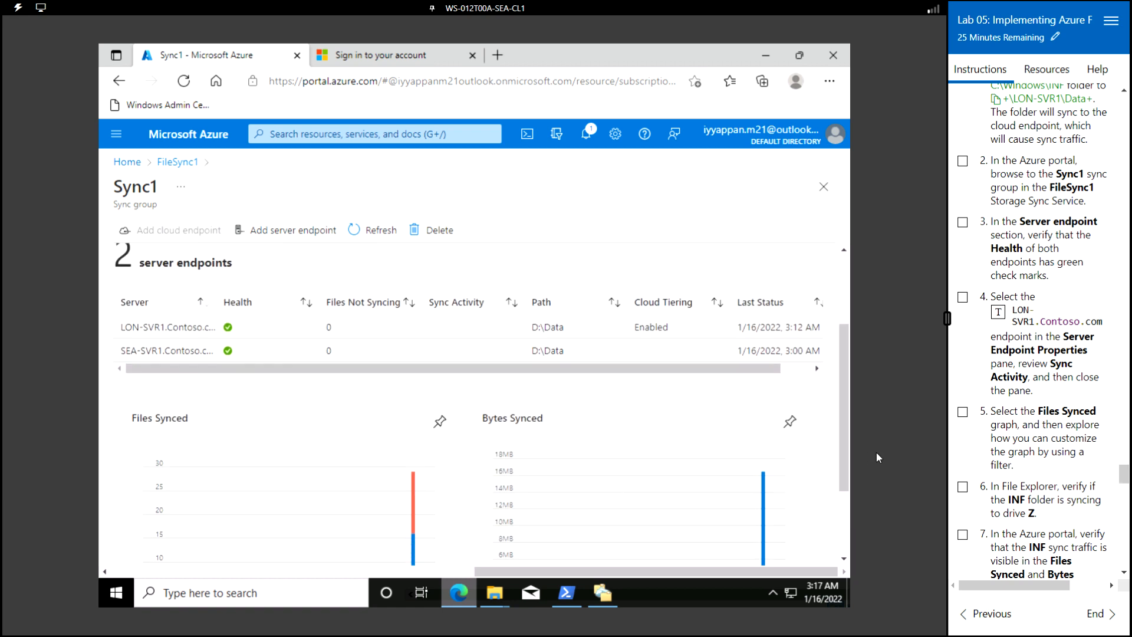
drag(844, 447, 847, 529)
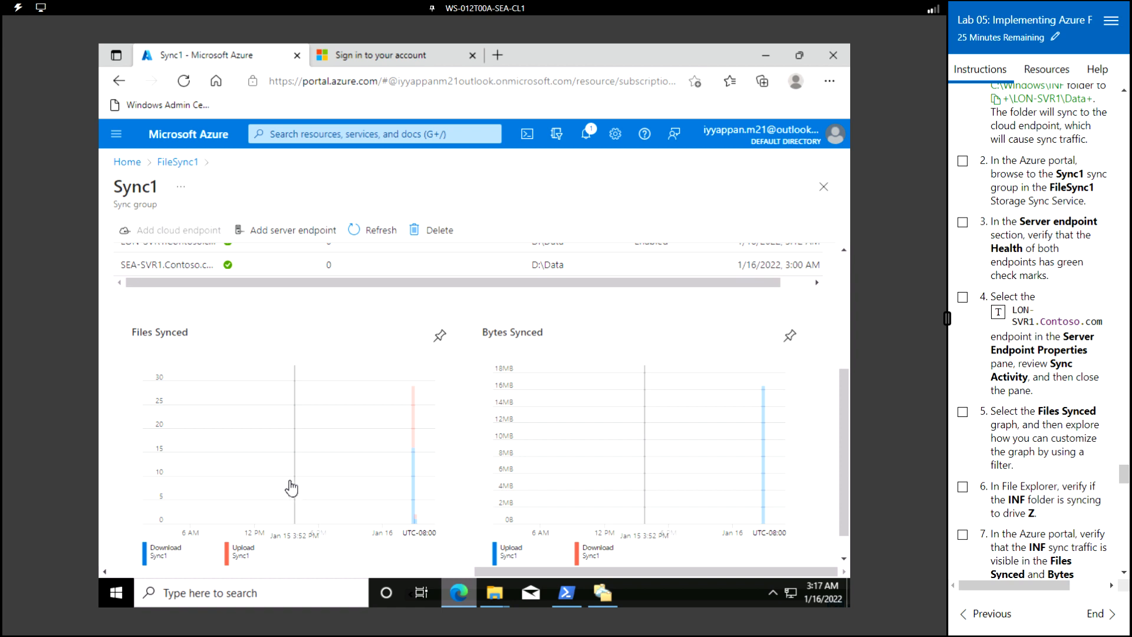
- Switch to File Explorer, open the fileshare1 (Z:) network drive from This PC, and check the synced INF folder
mouse_move(490, 598)
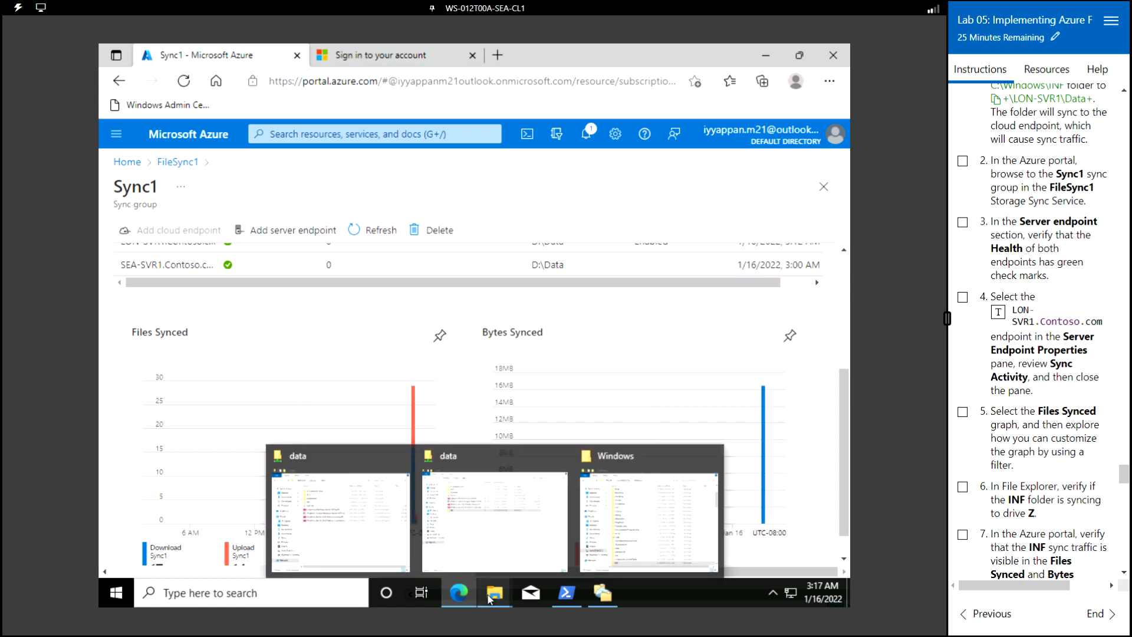
click(366, 540)
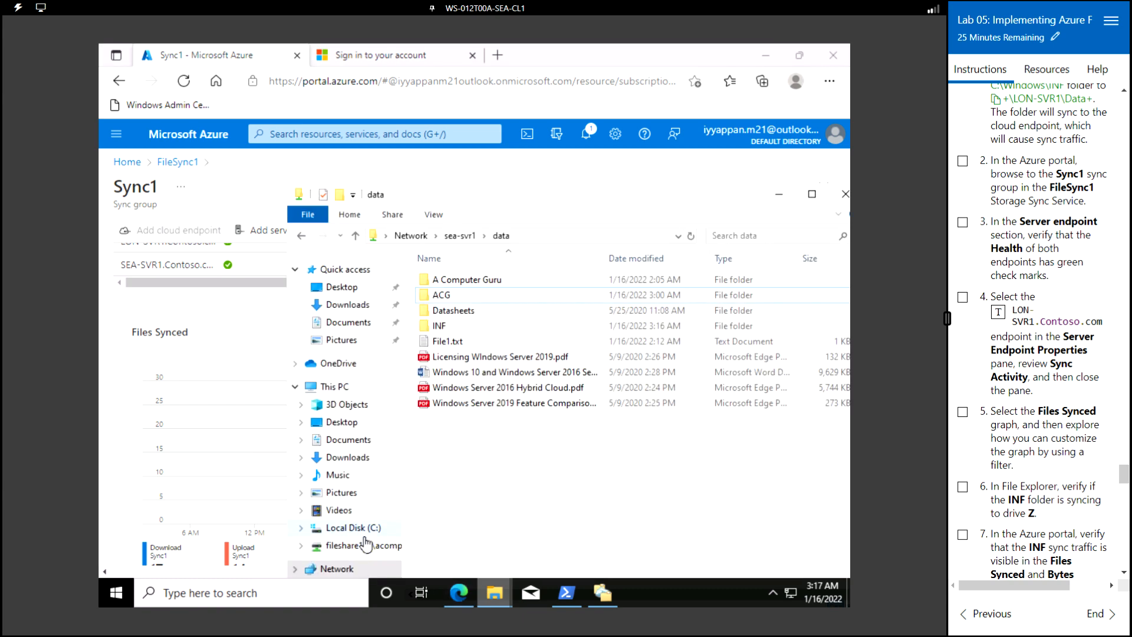
click(353, 390)
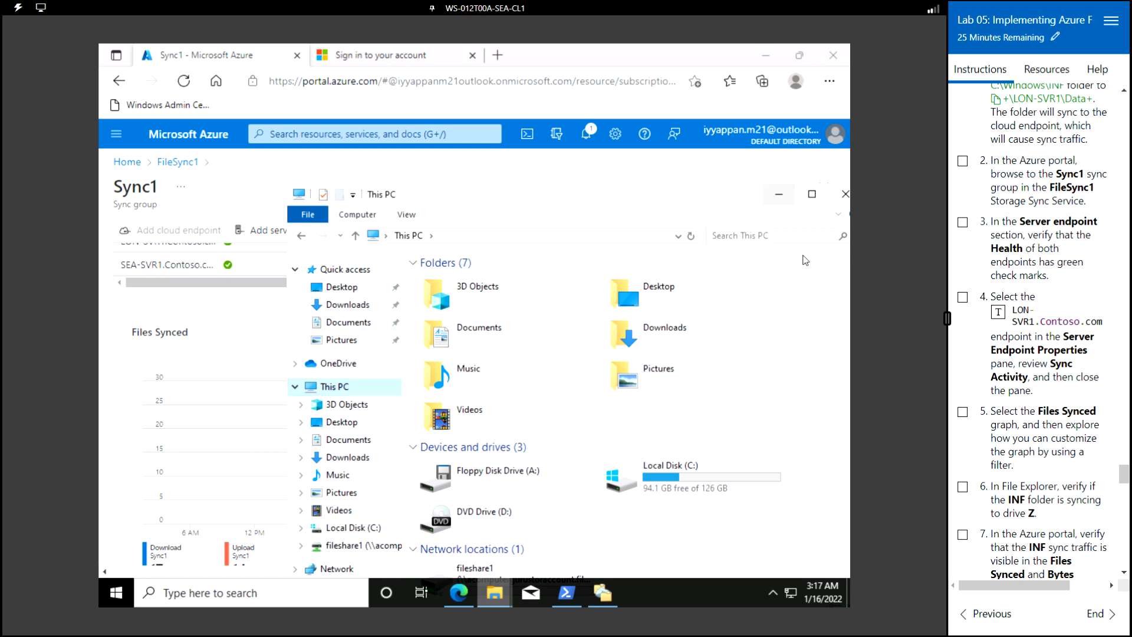
double_click(501, 567)
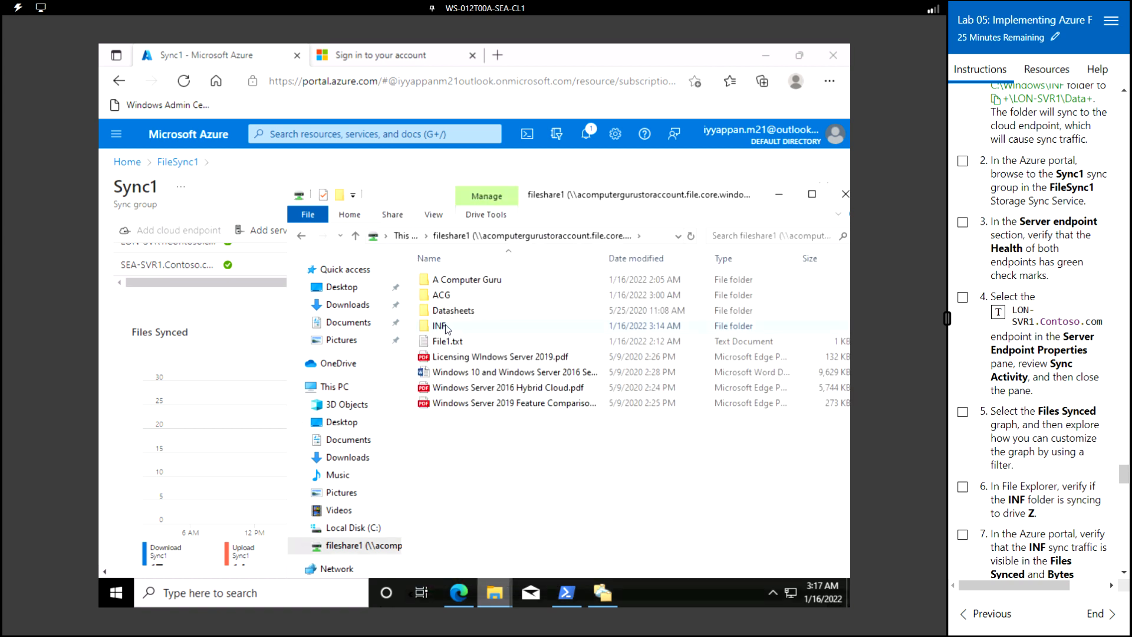
click(475, 329)
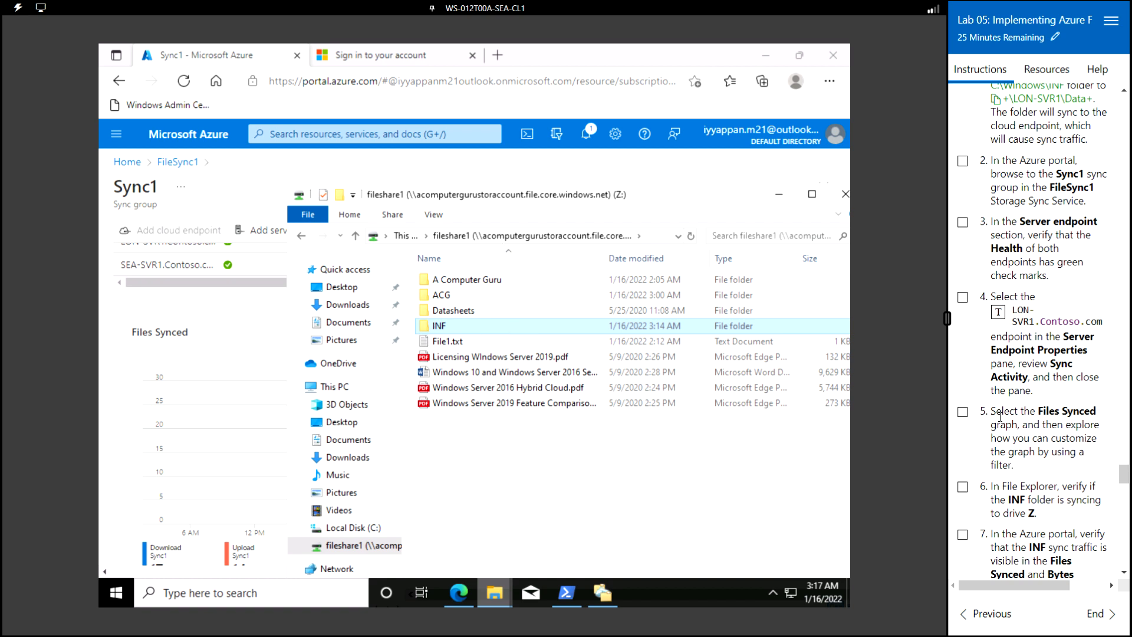
- Switch to the fileshare1 (Z:) File Explorer window and create a text document named Demo.txt there
scroll(999, 417, down, 5)
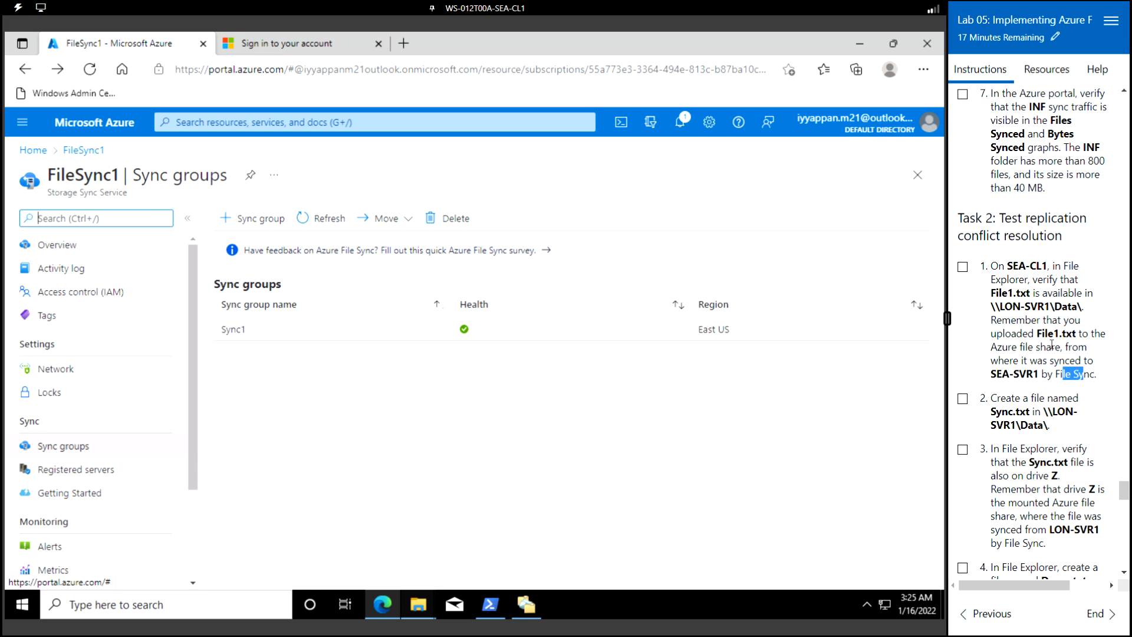
scroll(1053, 346, down, 5)
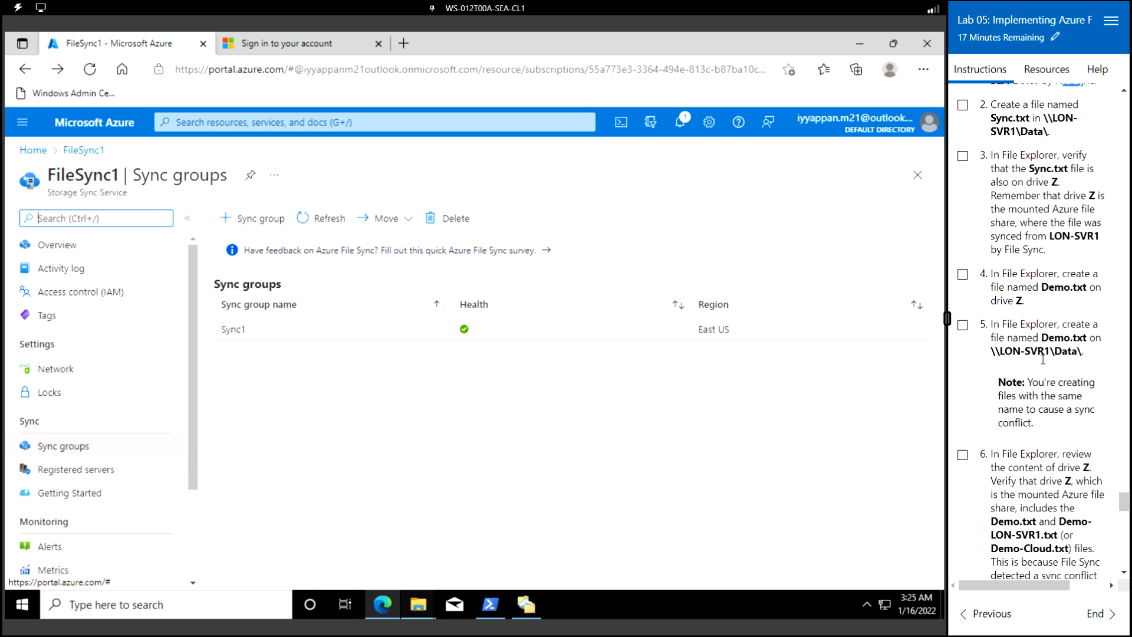
scroll(1044, 365, up, 1)
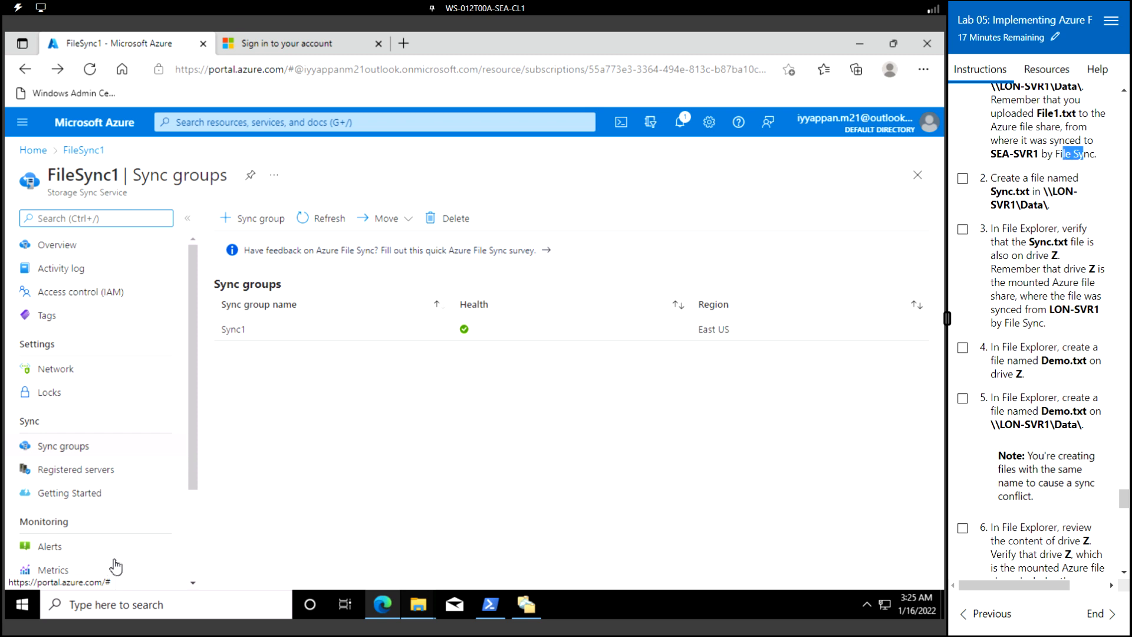
click(419, 607)
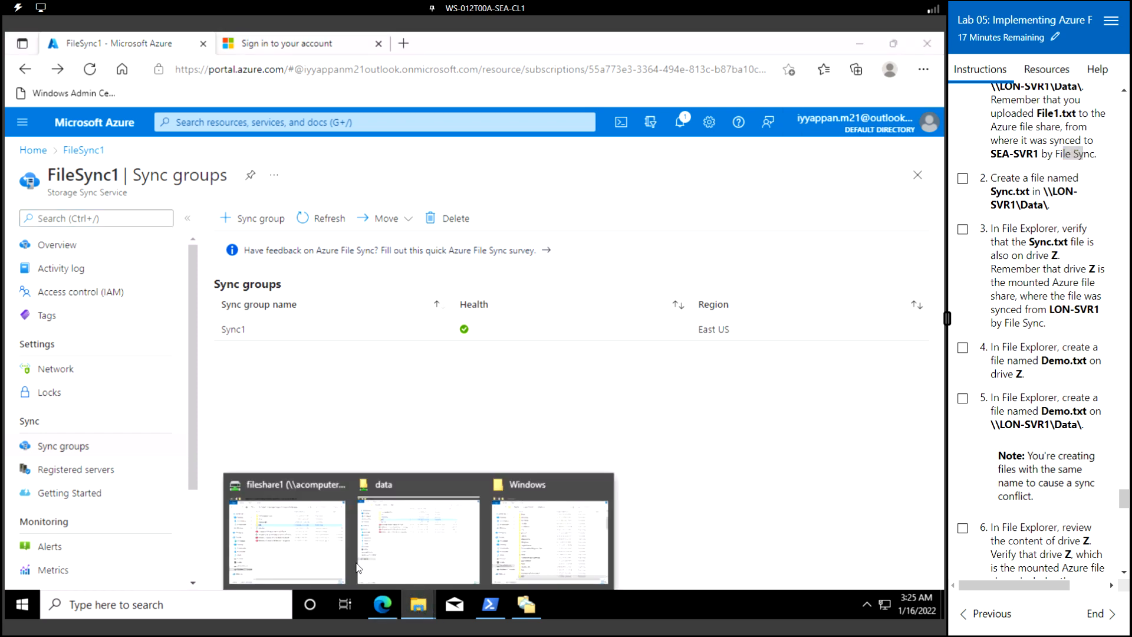
click(292, 563)
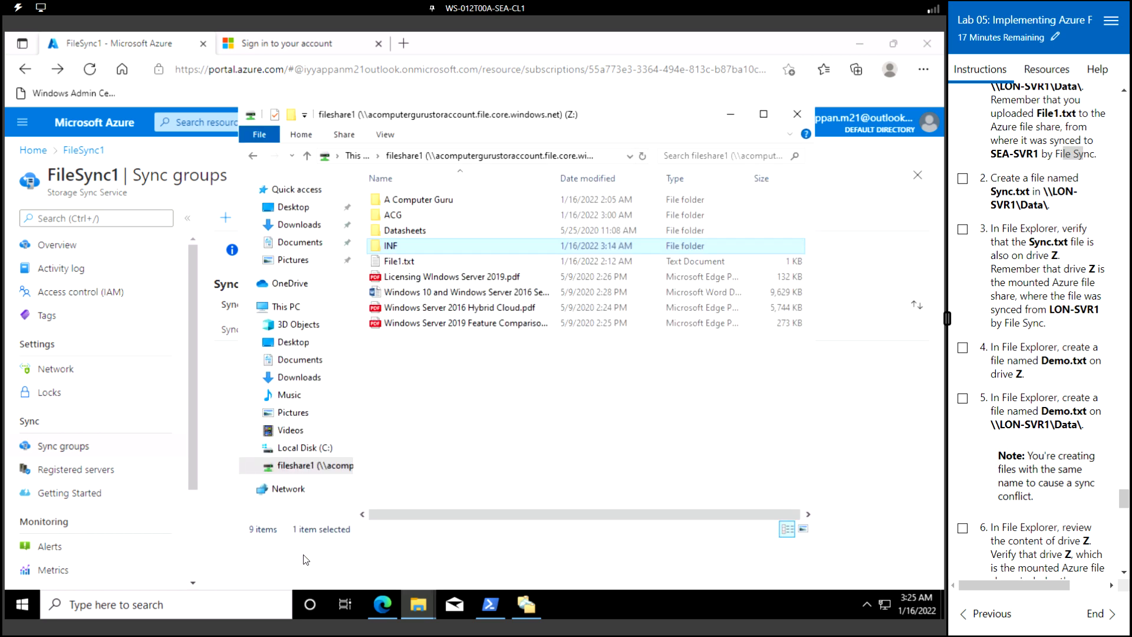
right_click(438, 382)
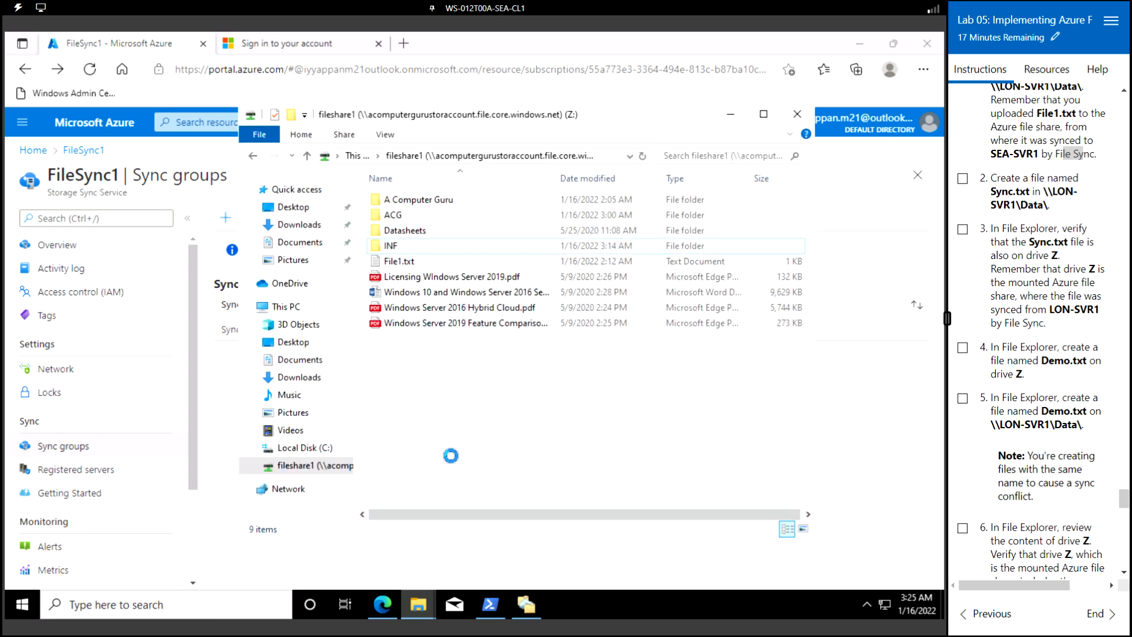
click(502, 550)
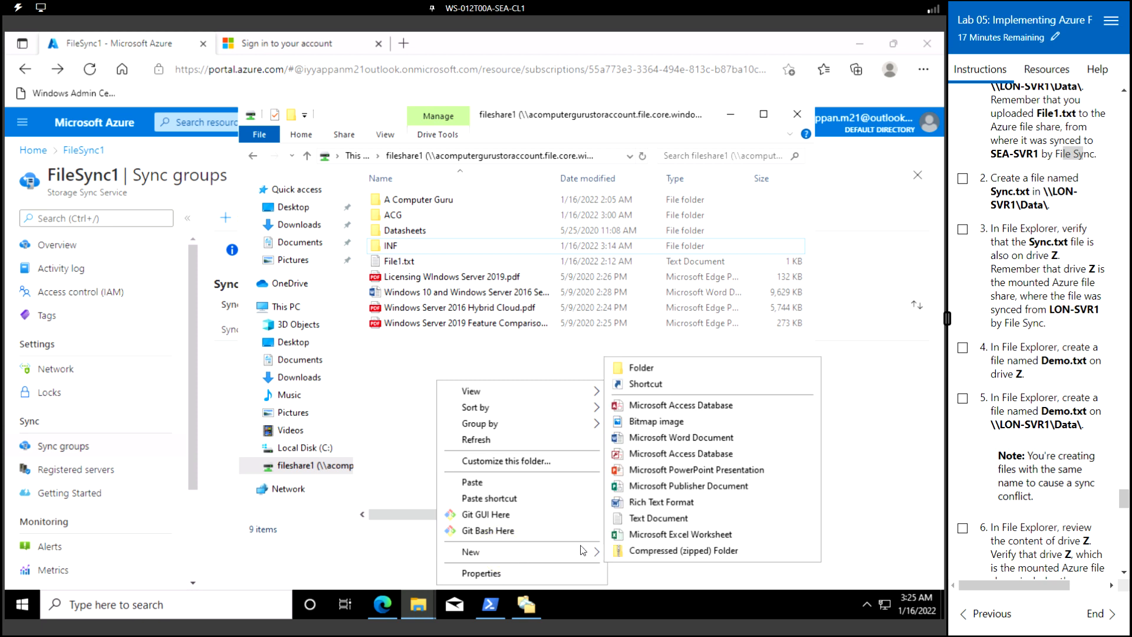
click(657, 518)
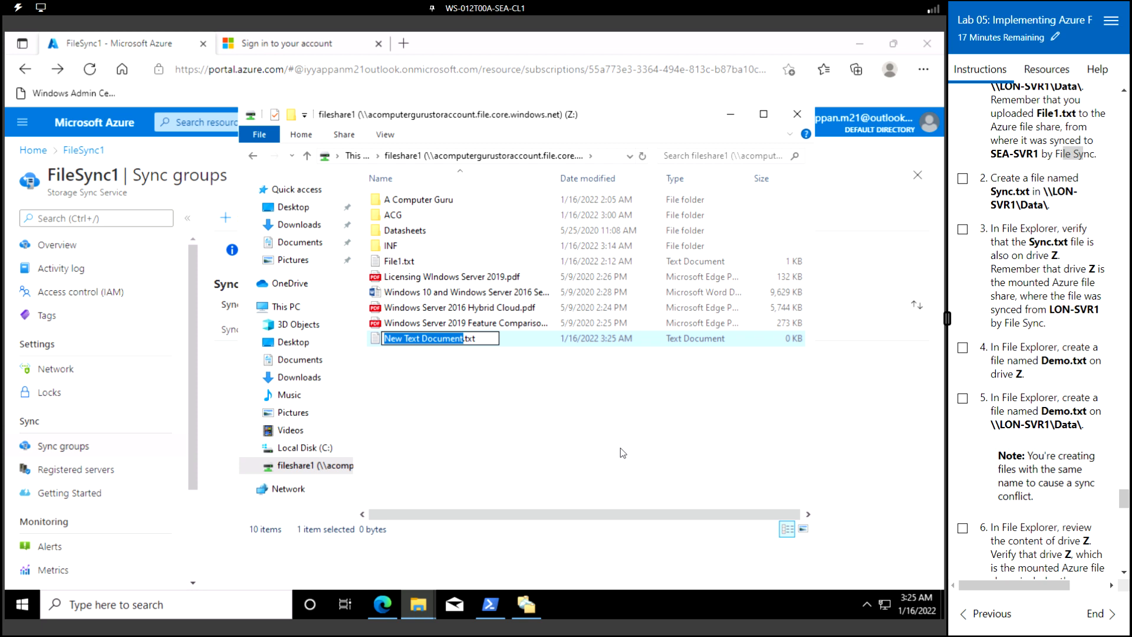
text(Demo)
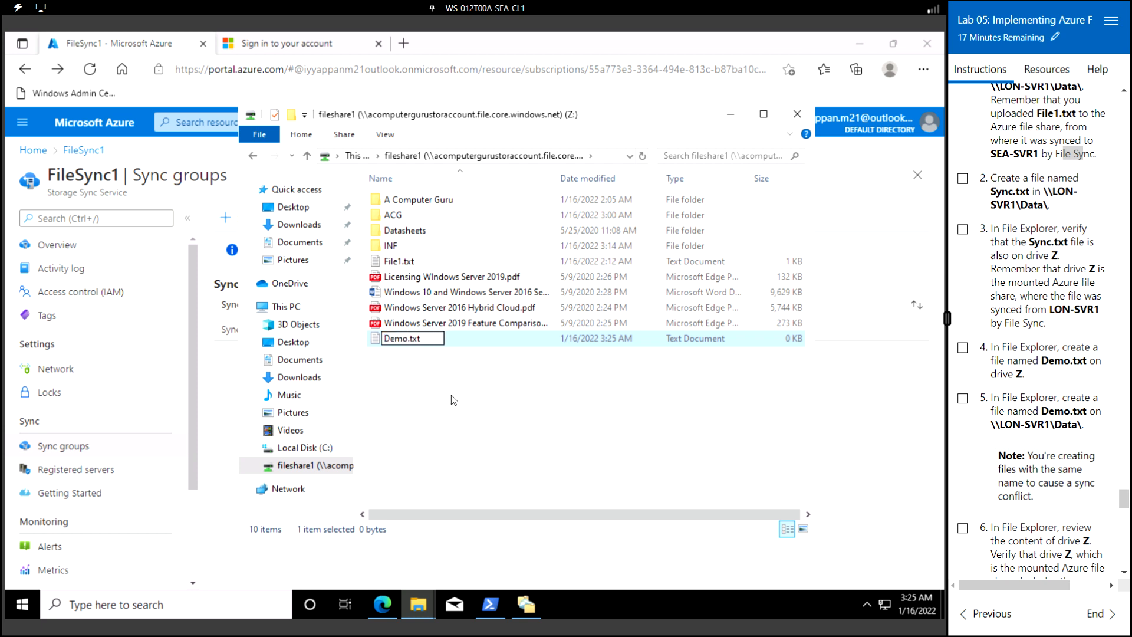
key(Return)
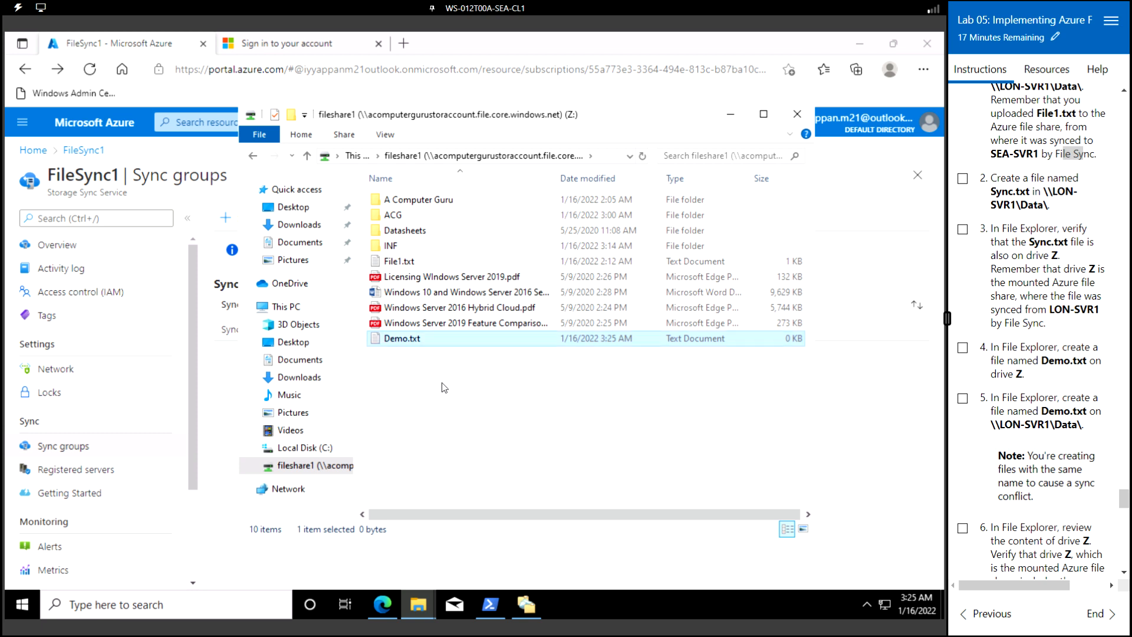
- Switch to the \\lon-svr1\data File Explorer window and create a text document named Demo.txt there to cause a sync conflict
click(428, 606)
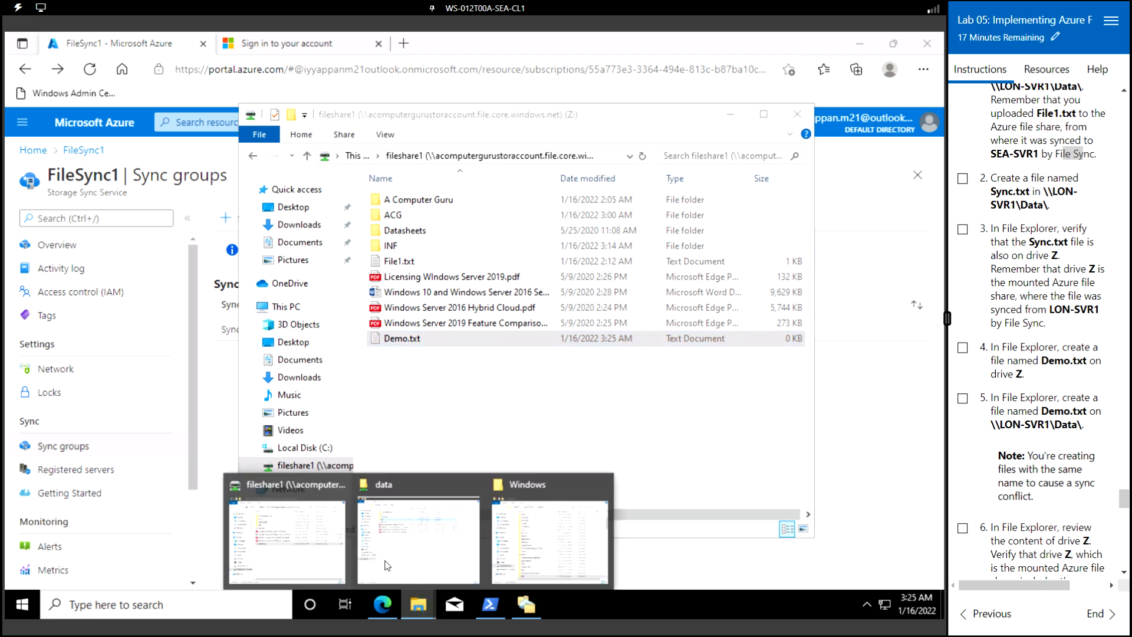
click(436, 548)
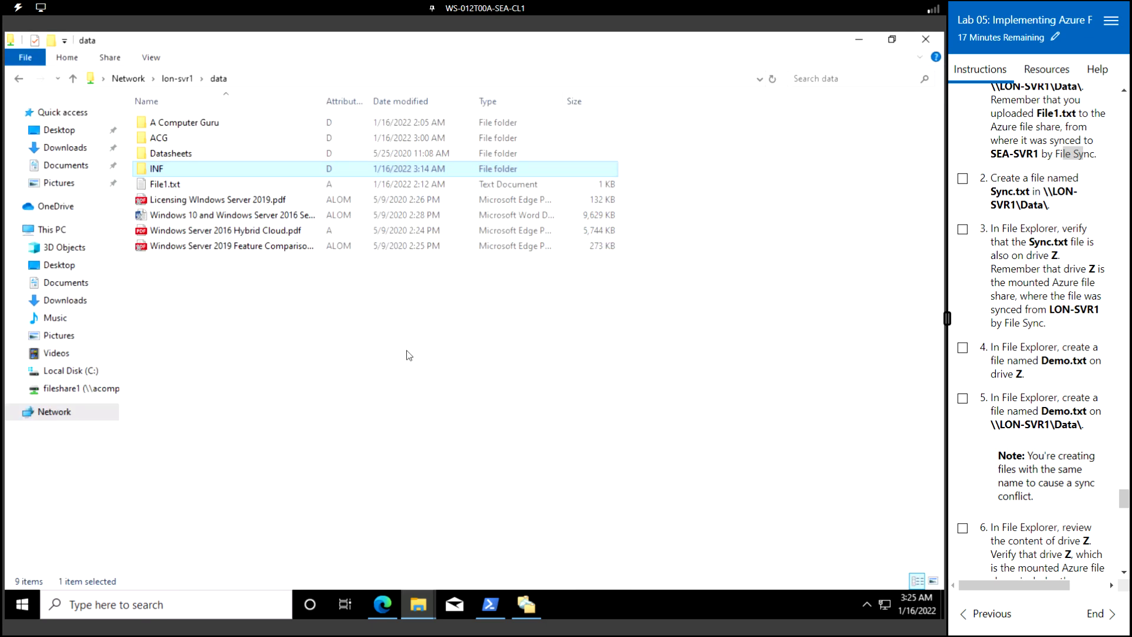
right_click(248, 329)
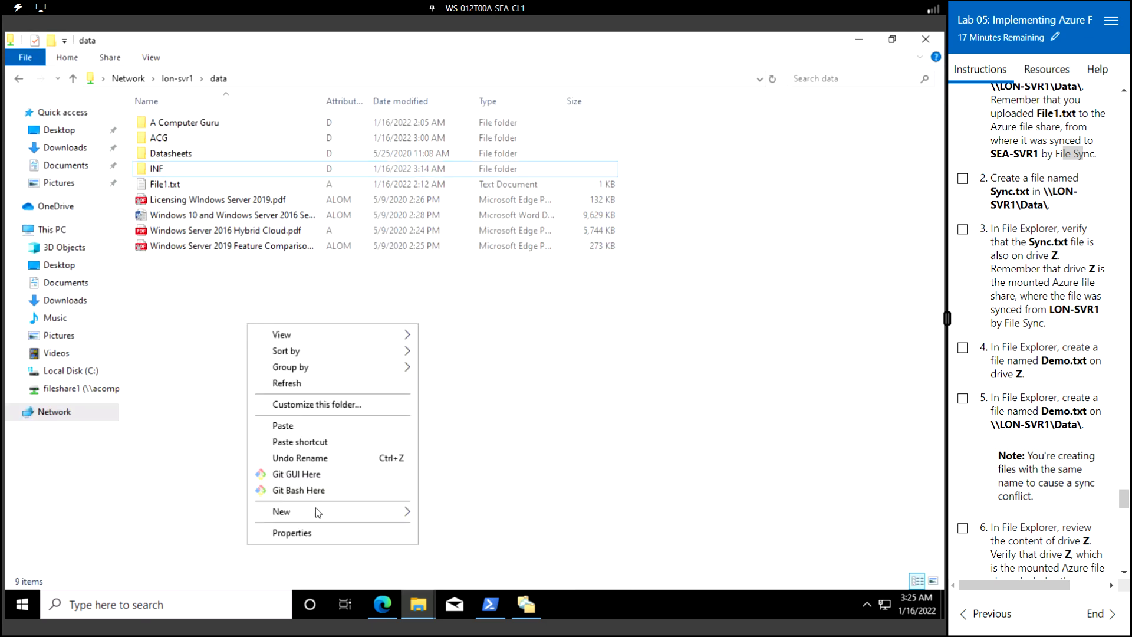
mouse_move(329, 512)
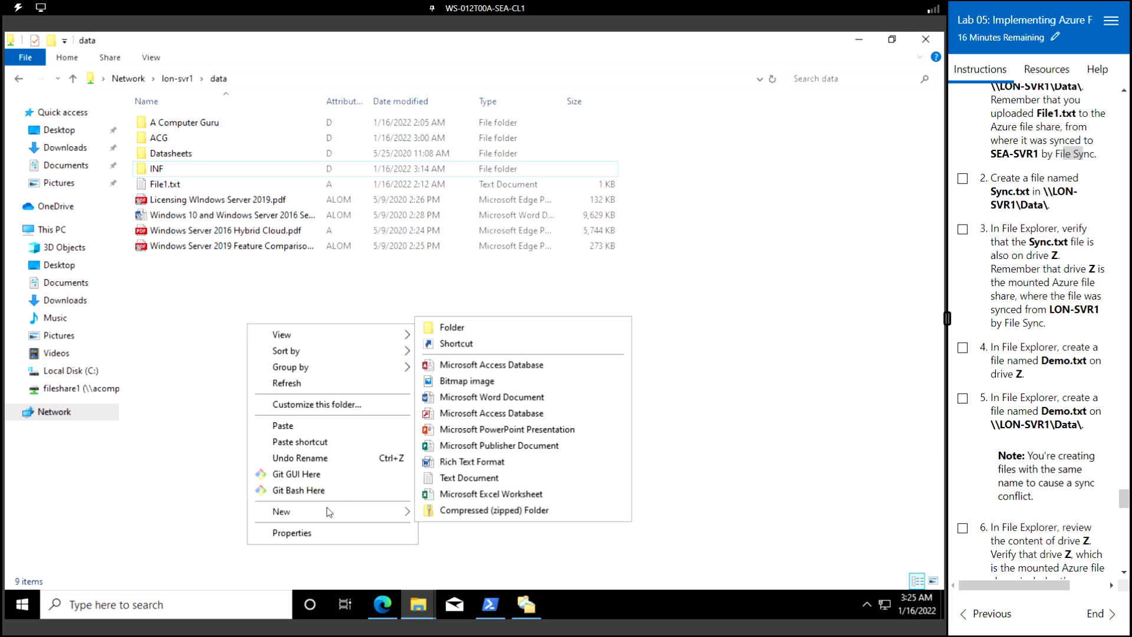
click(497, 478)
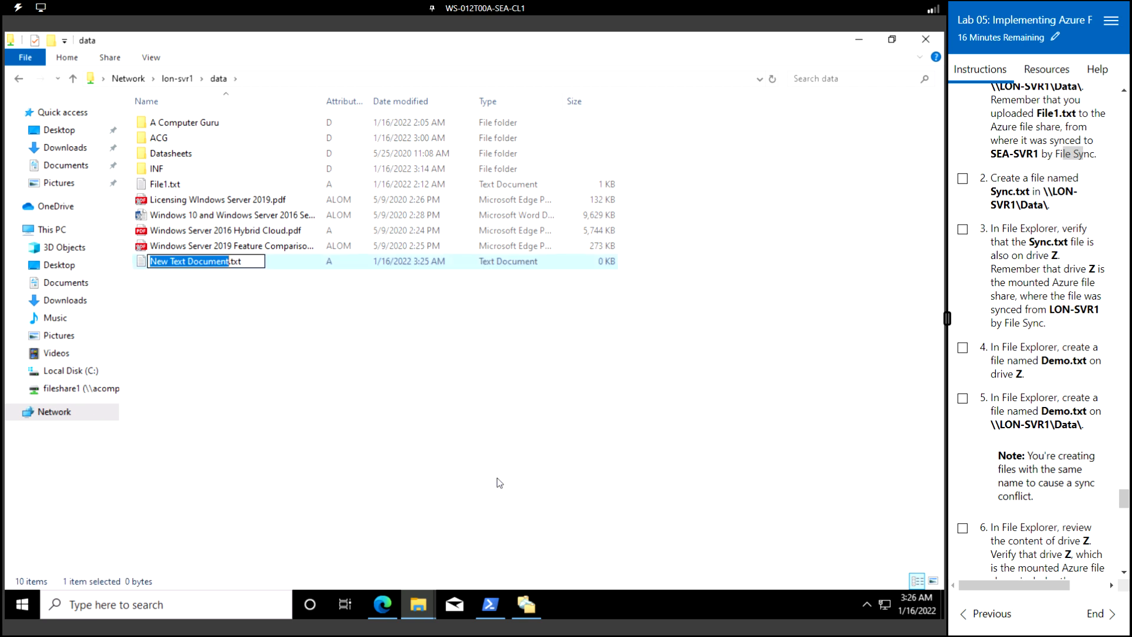
text(Demo)
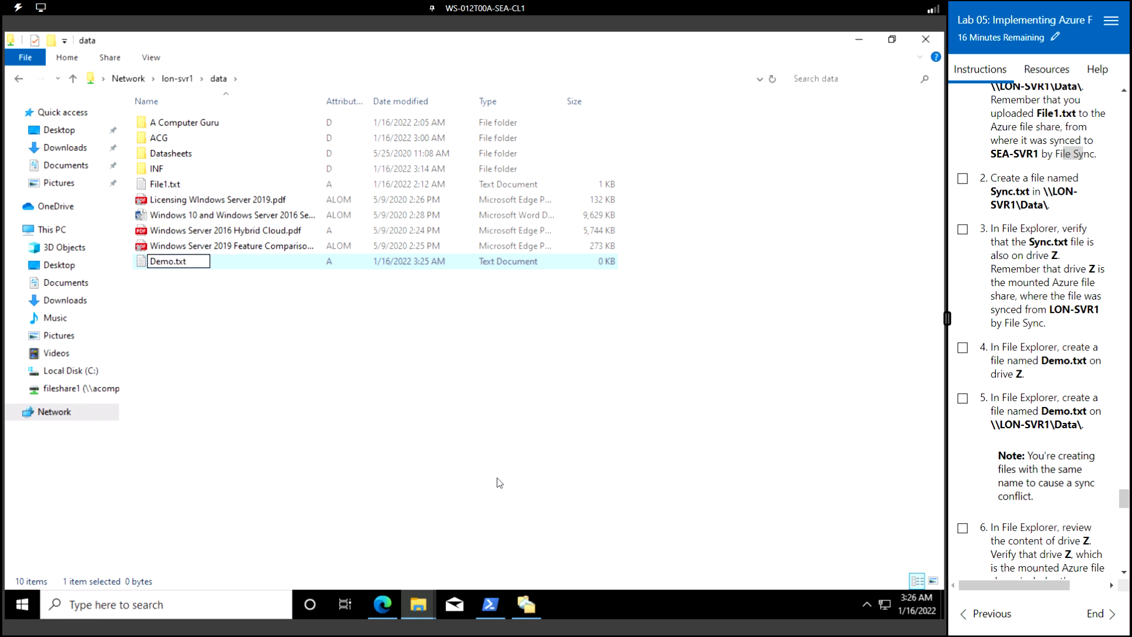
text(.txt)
key(BackSpace)
key(BackSpace)
key(BackSpace)
key(BackSpace)
key(BackSpace)
key(Return)
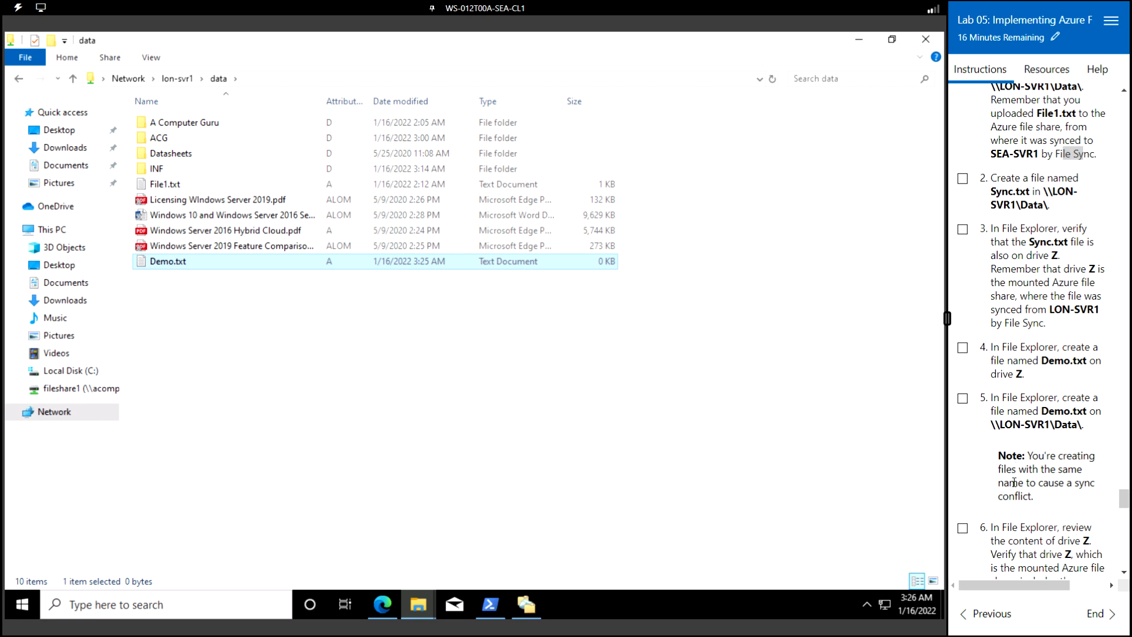
- Return to the fileshare1 (Z:) window and refresh its contents to check for a conflict copy of Demo.txt
scroll(1014, 483, down, 4)
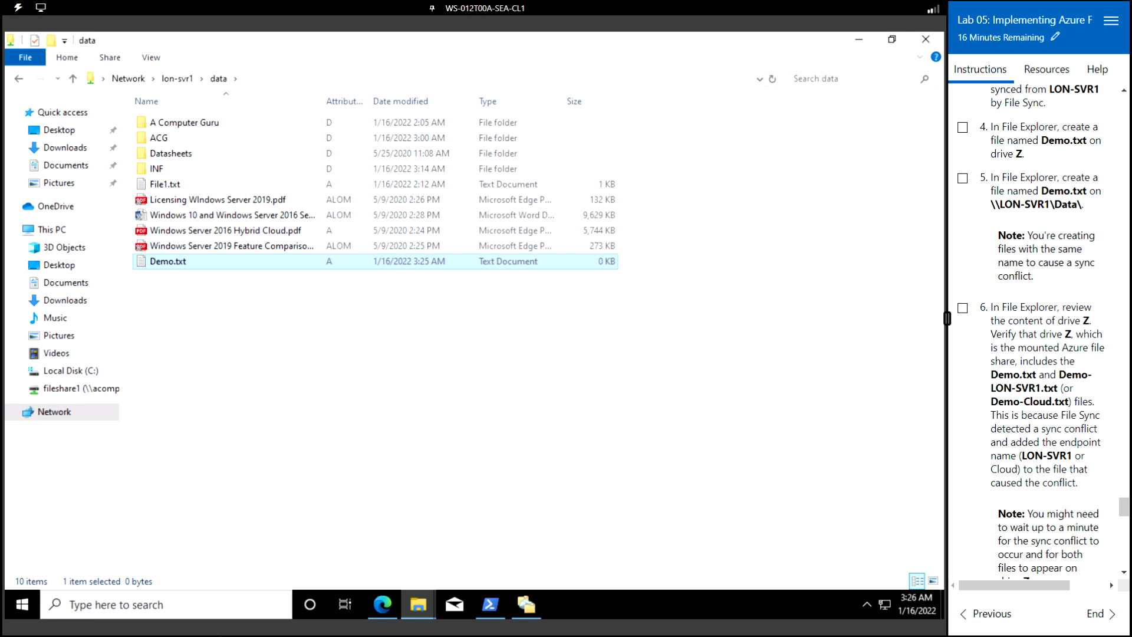
click(418, 604)
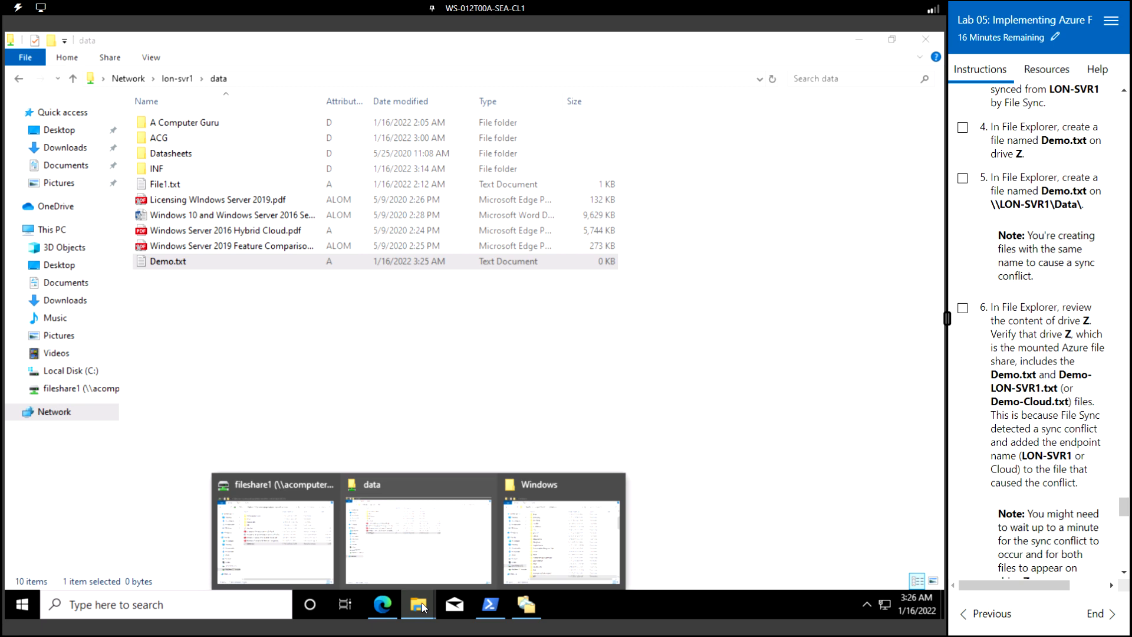
click(314, 549)
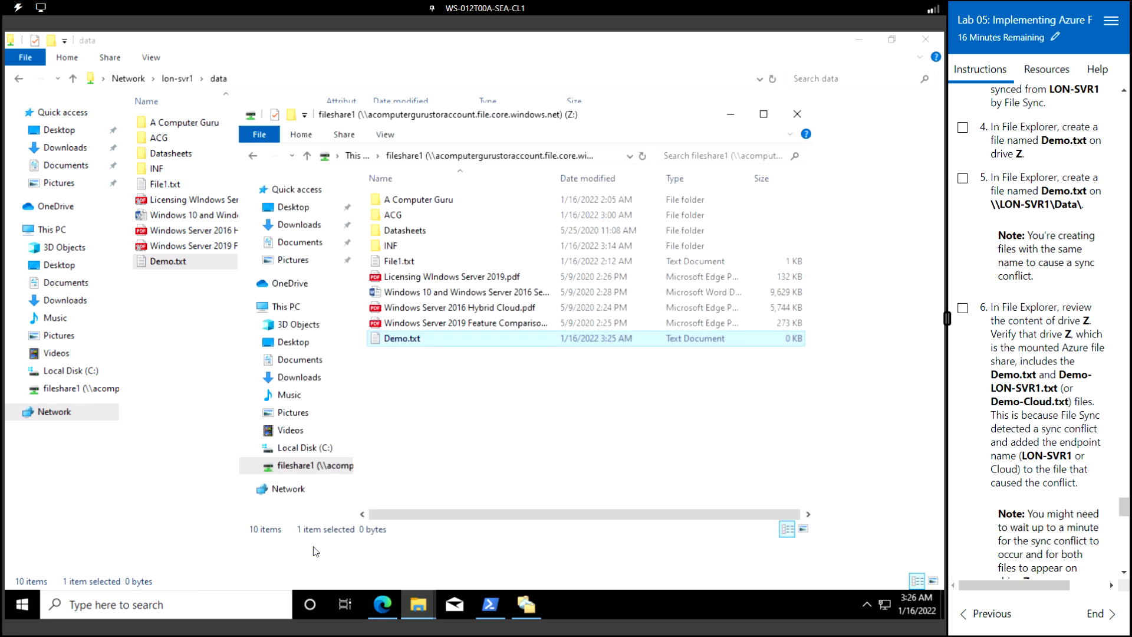
right_click(452, 461)
click(492, 298)
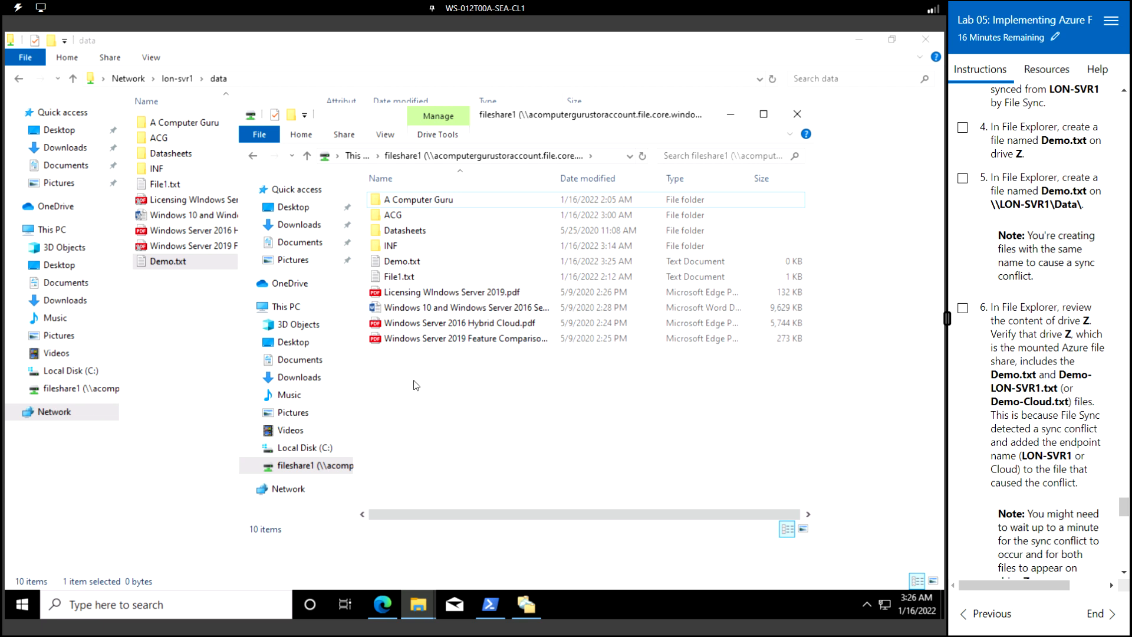
right_click(394, 388)
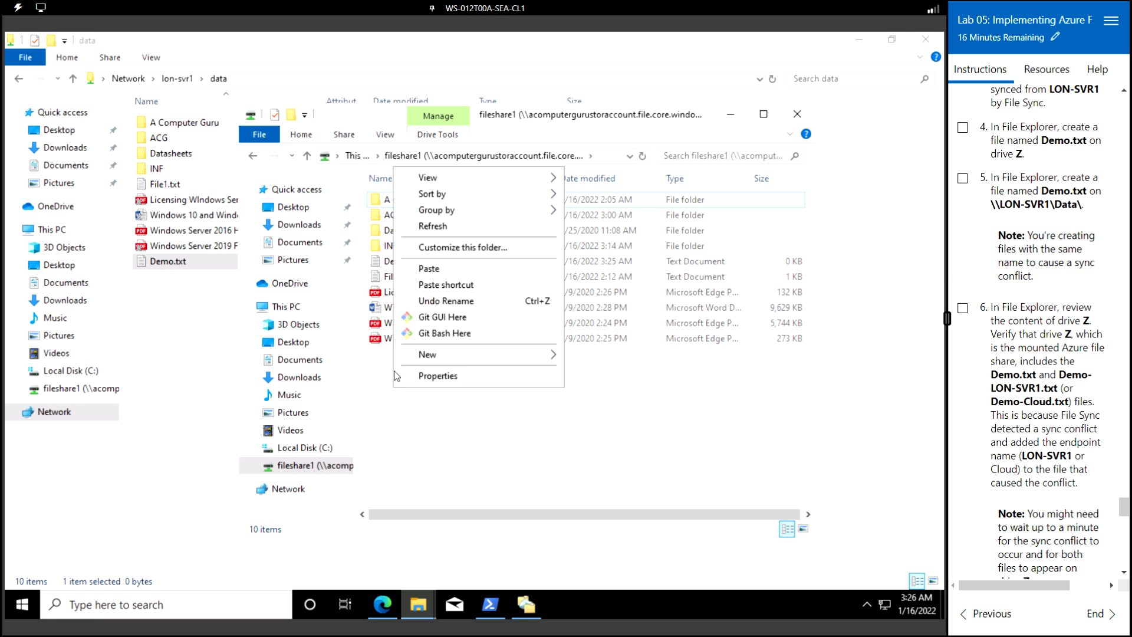
click(432, 227)
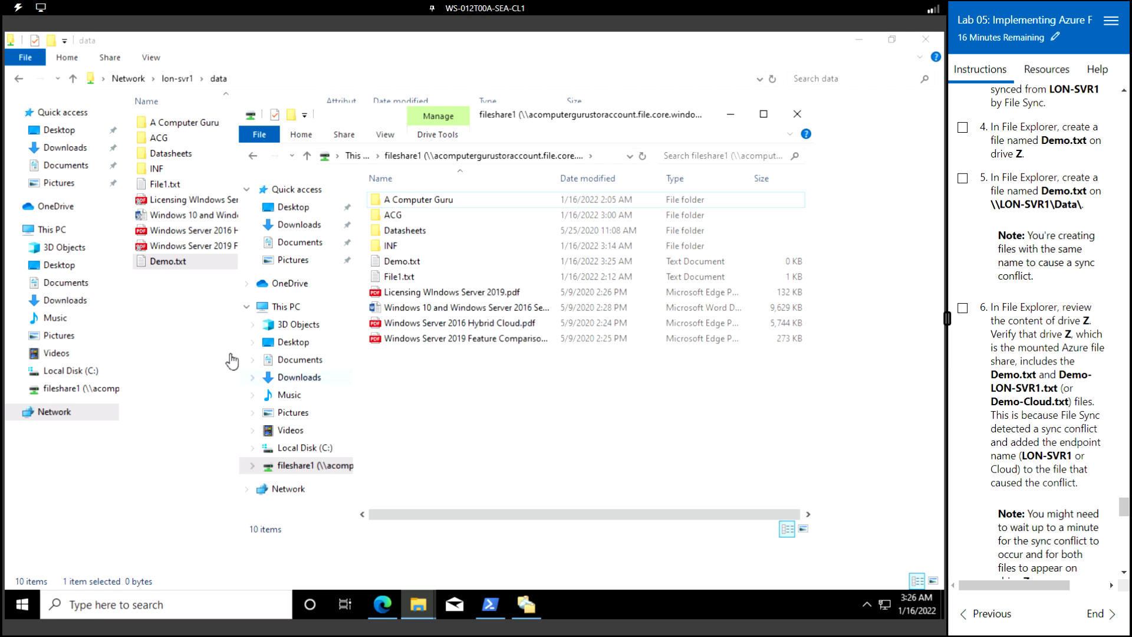
- Refresh the \\lon-svr1\data folder to check it for a conflict copy of Demo.txt
click(203, 352)
right_click(204, 351)
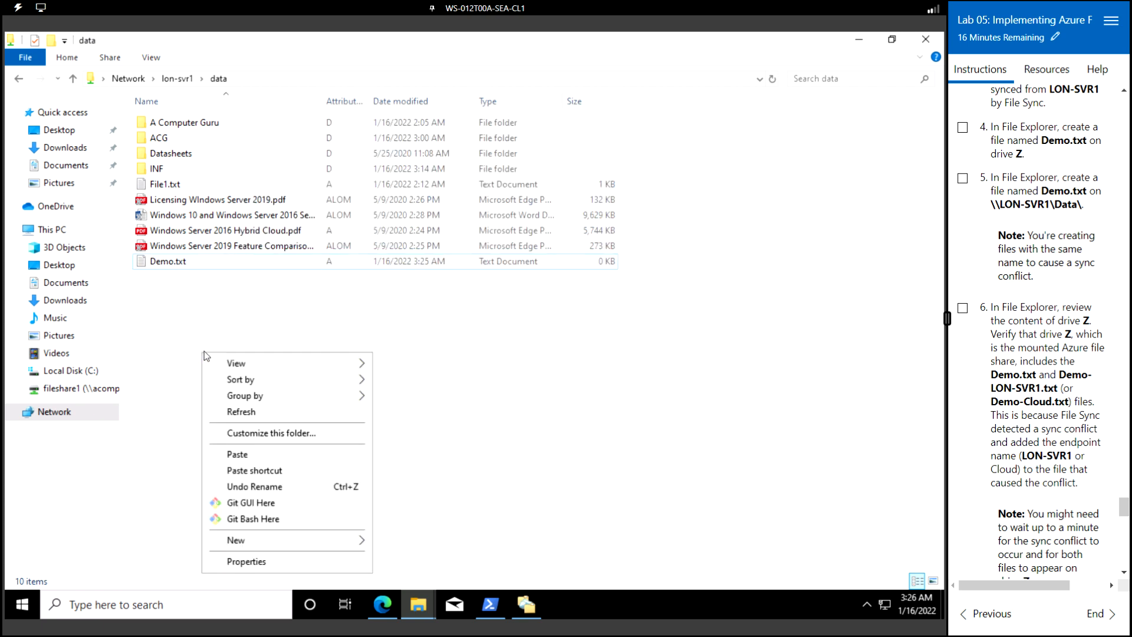
click(260, 414)
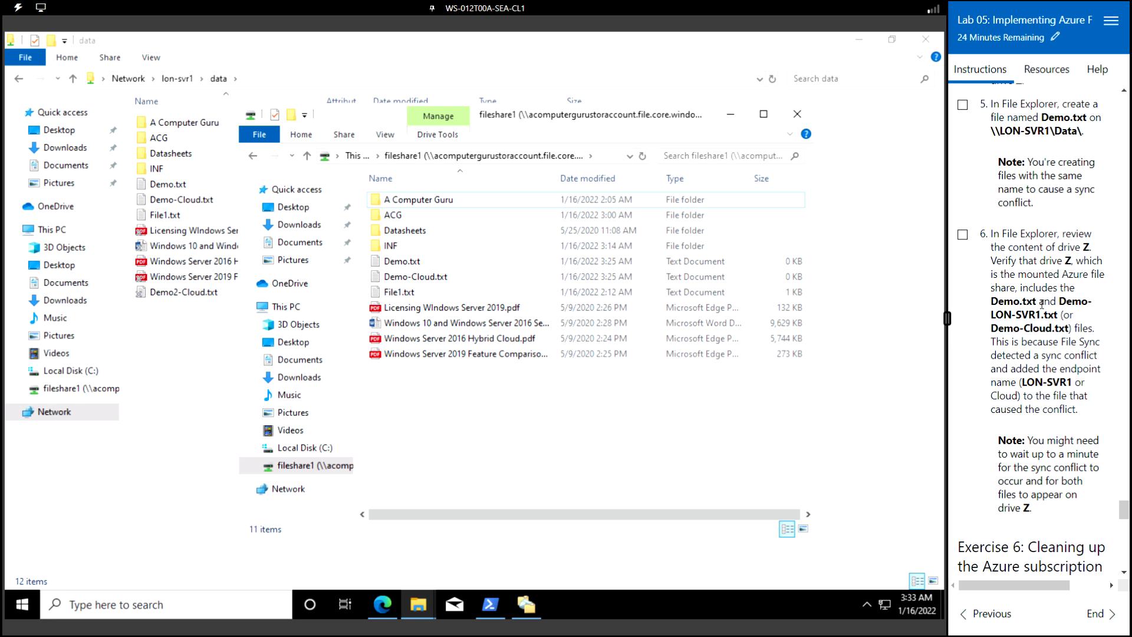
- Select the Demo-Cloud.txt conflict copy on drive Z, compare it with the lab instructions, and read the Exercise 6 cleanup task
scroll(1042, 304, up, 2)
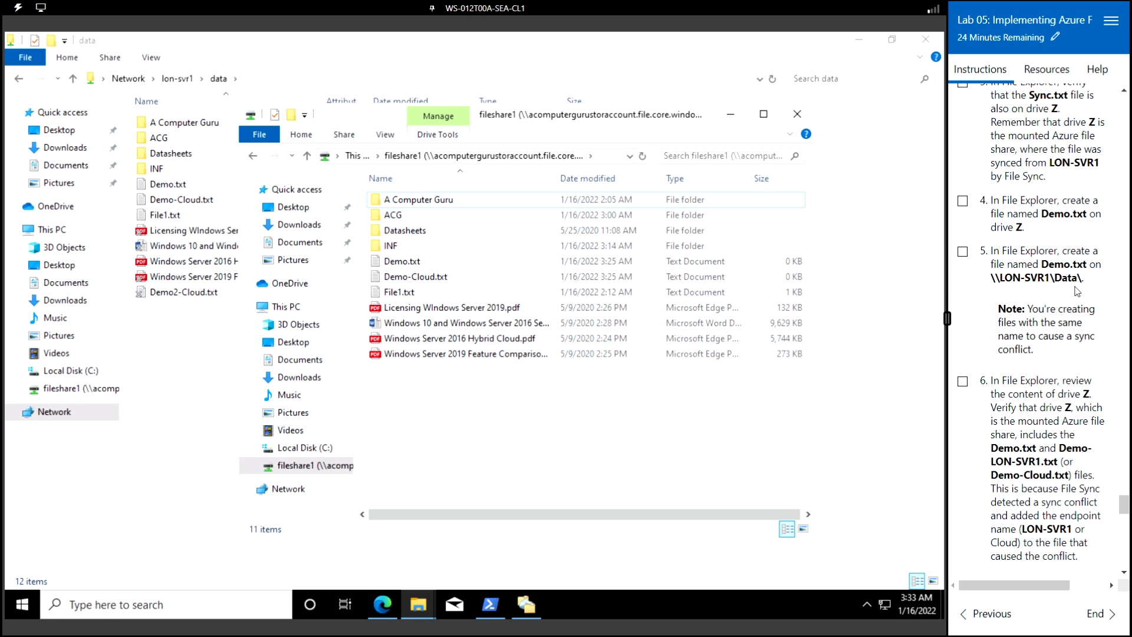
scroll(1055, 421, down, 1)
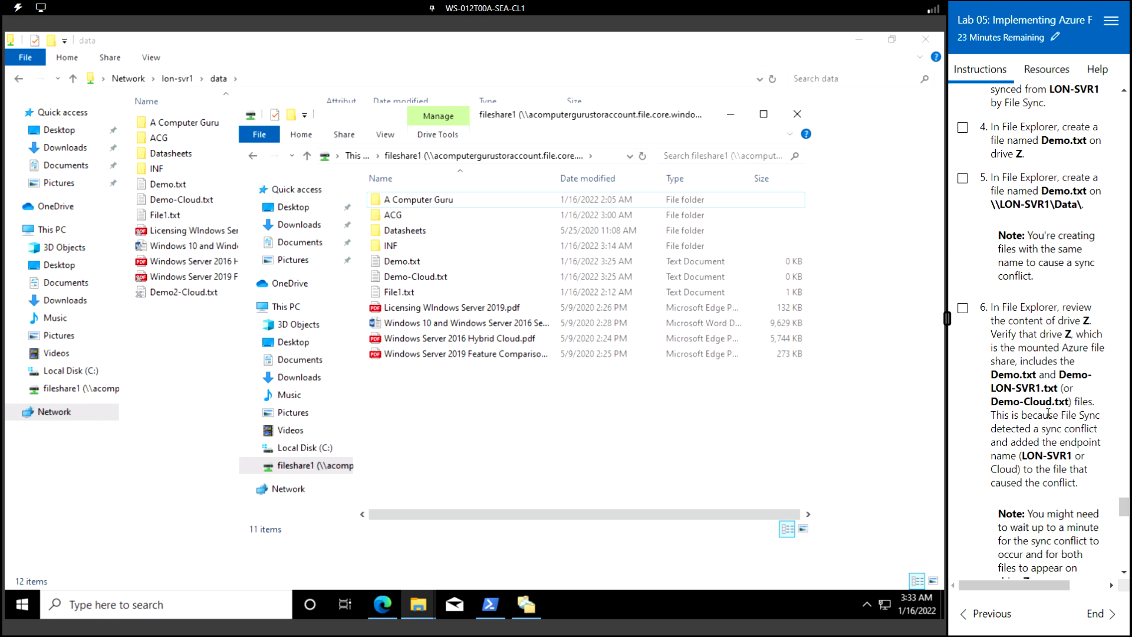
click(429, 280)
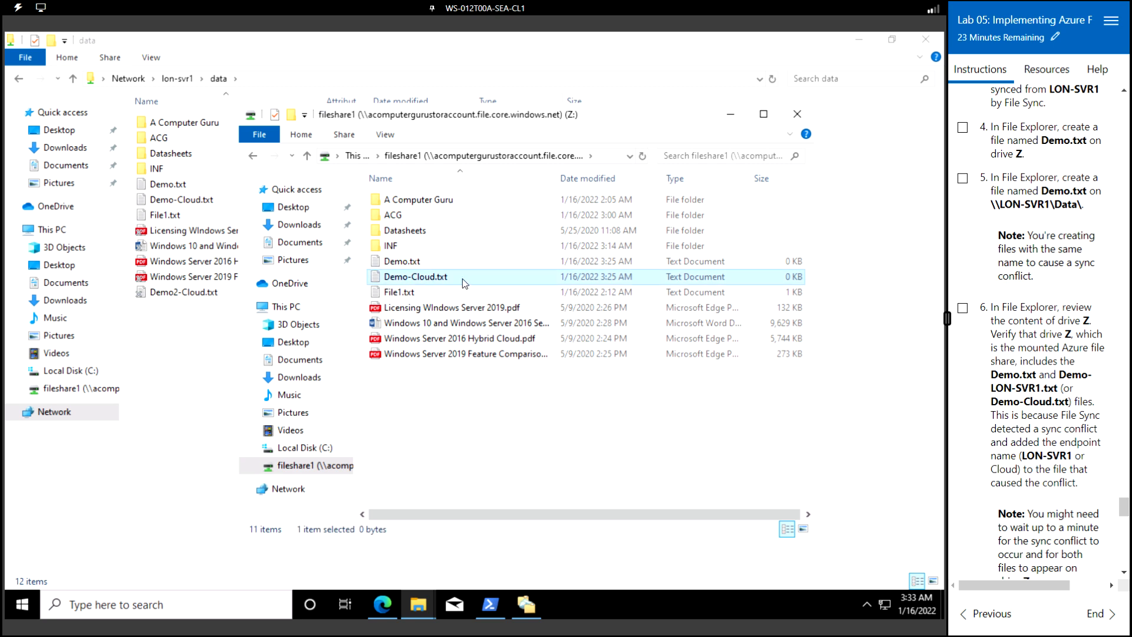
scroll(1021, 463, down, 5)
scroll(1021, 464, up, 10)
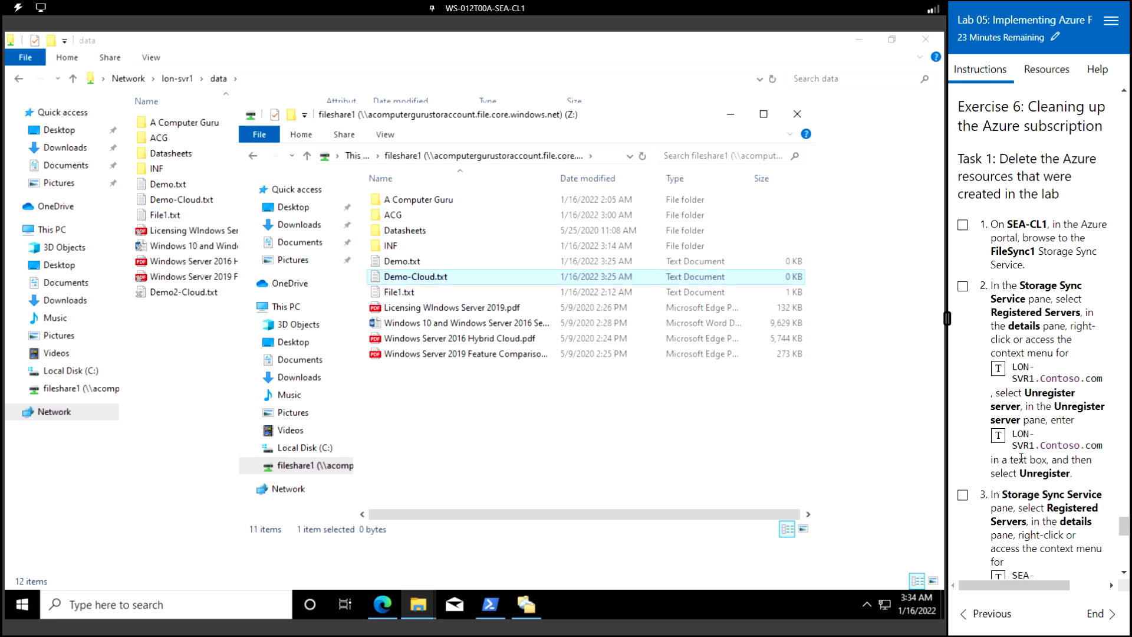